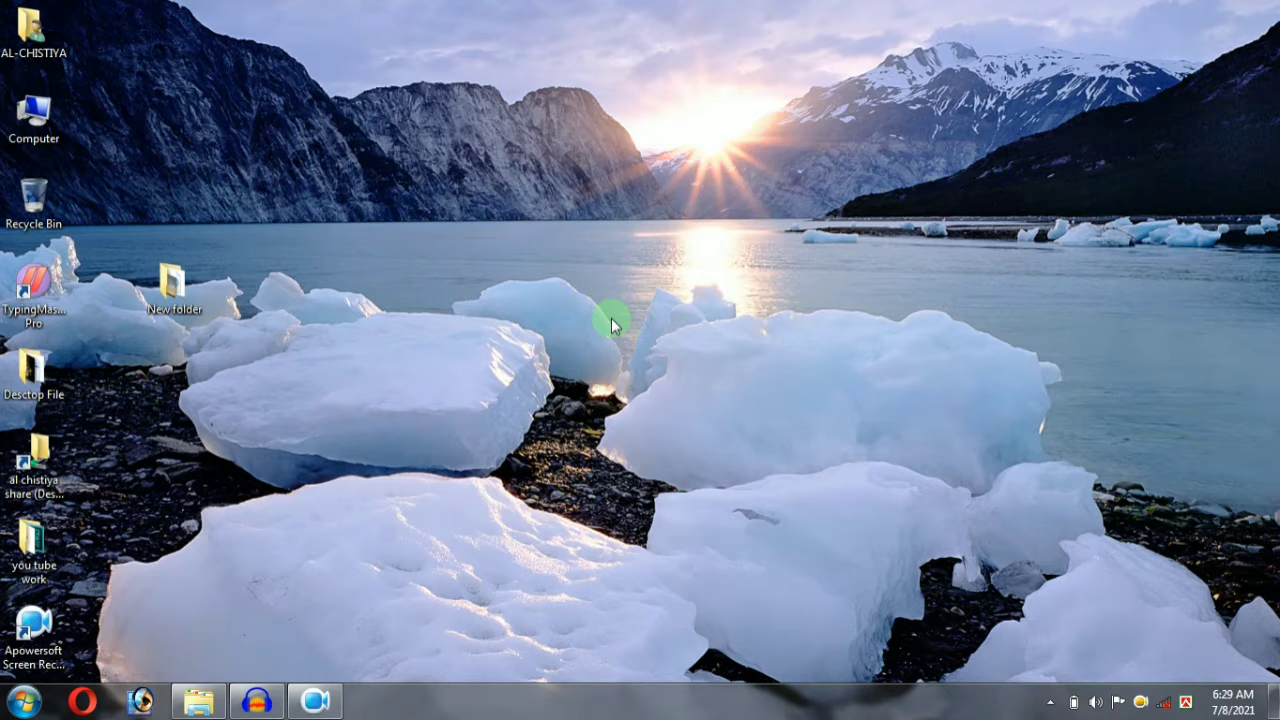
Refresh the desktop and look at the Microsoft Word 2010 entry among the quick-launch programs
right_click(496, 88)
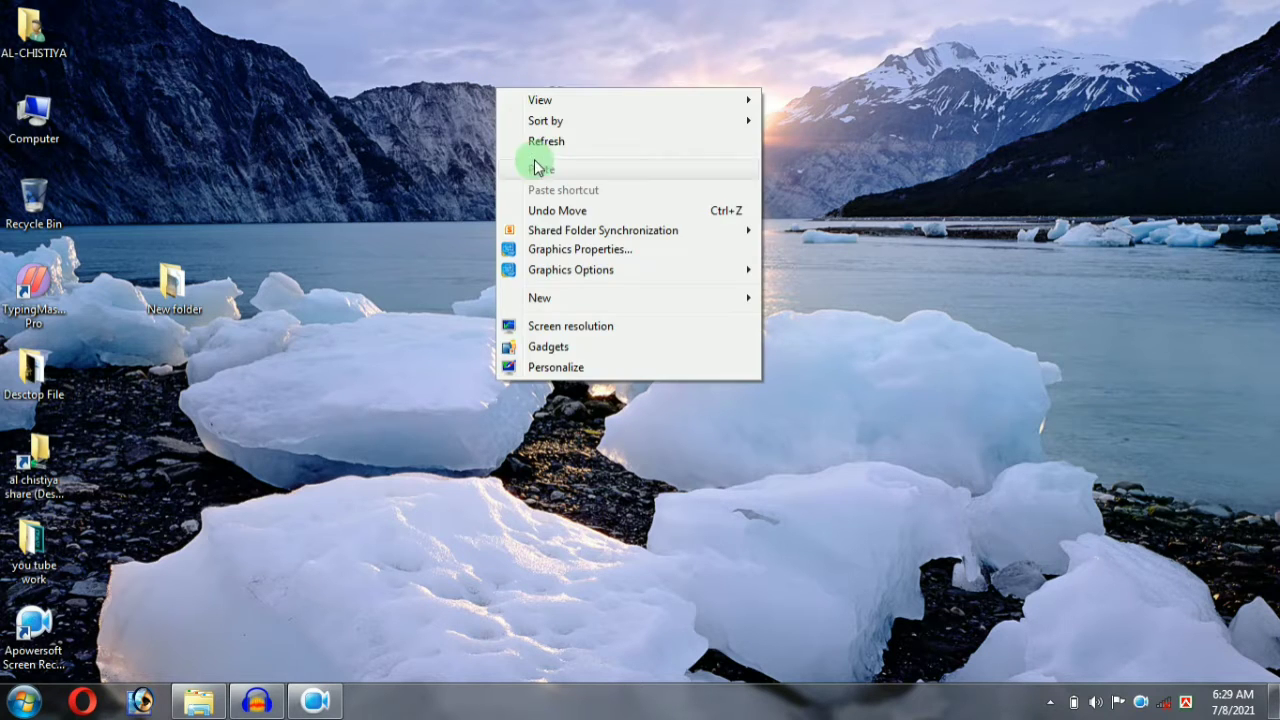
click(544, 142)
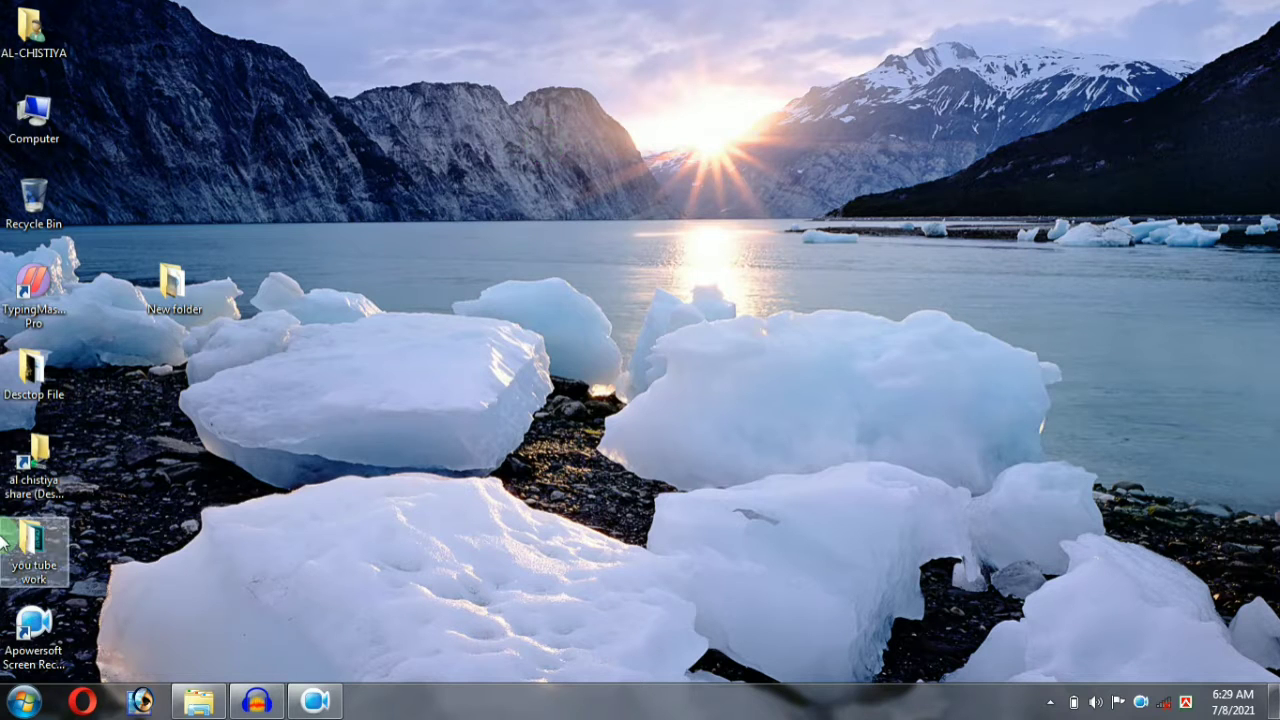
click(24, 704)
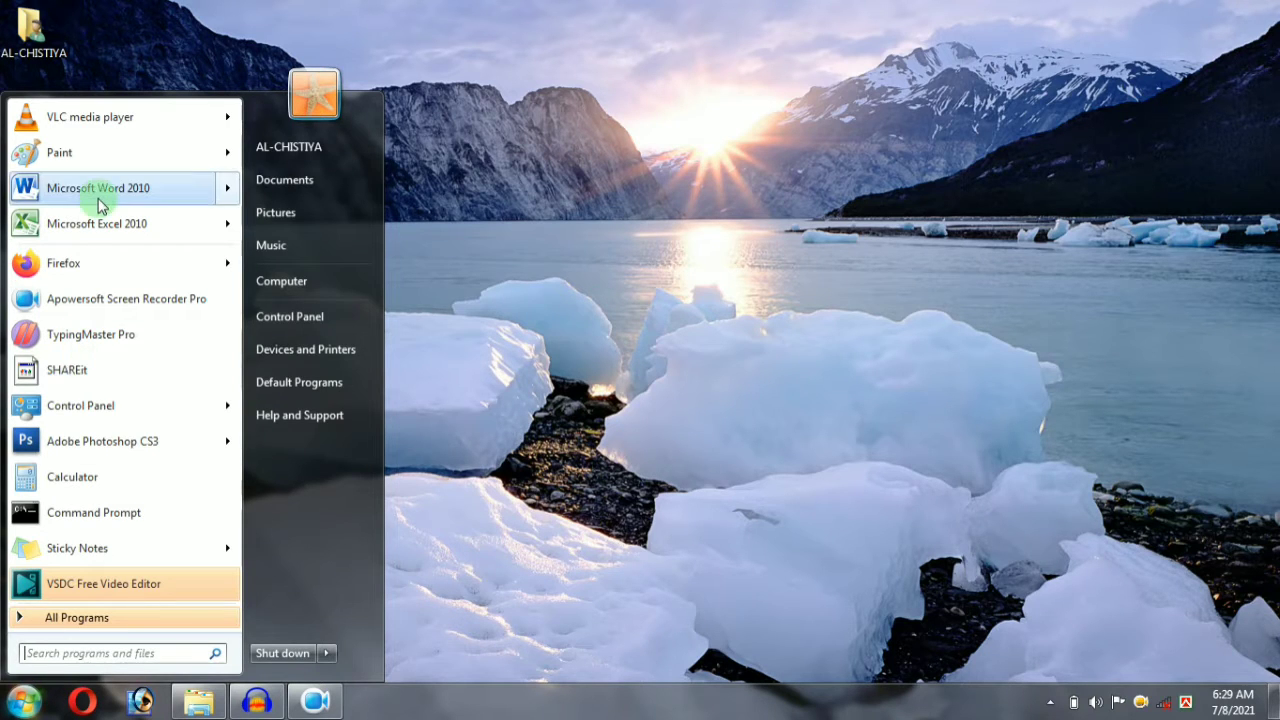
mouse_move(99, 200)
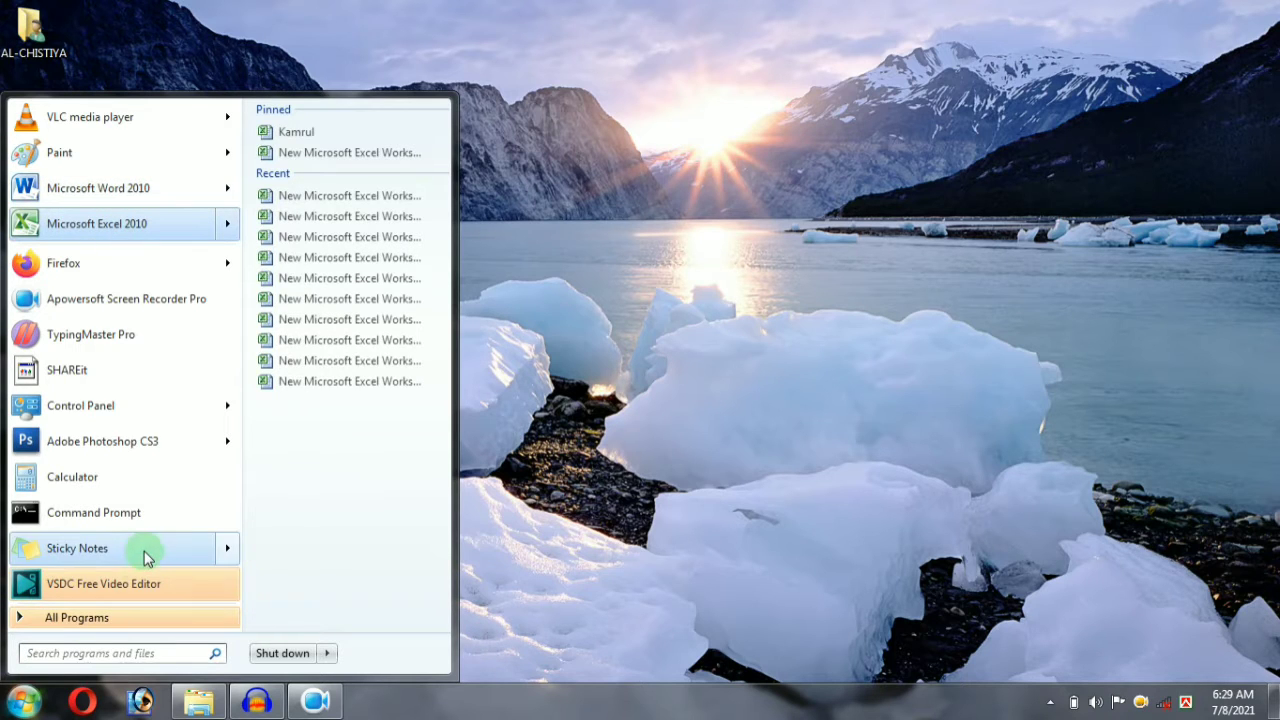
click(770, 355)
Locate Microsoft Word 2010 in the Microsoft Office group of the full program list and among the quick-launch programs
click(18, 704)
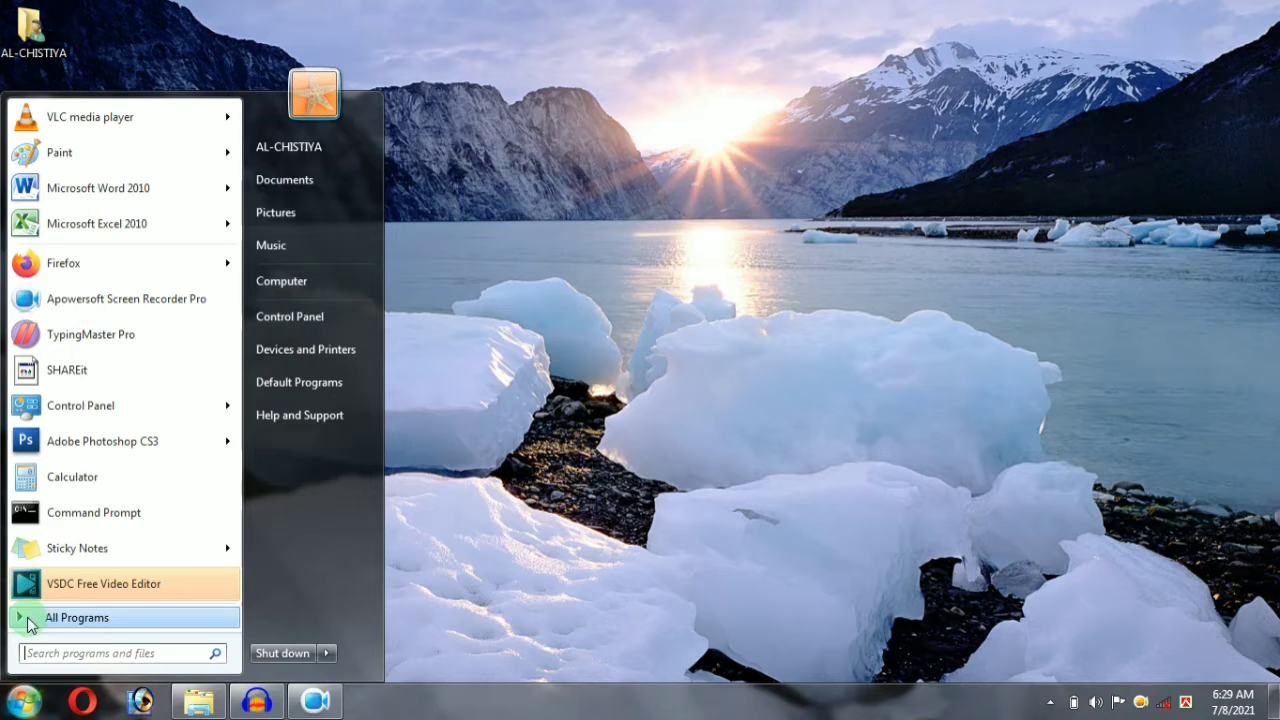
click(116, 624)
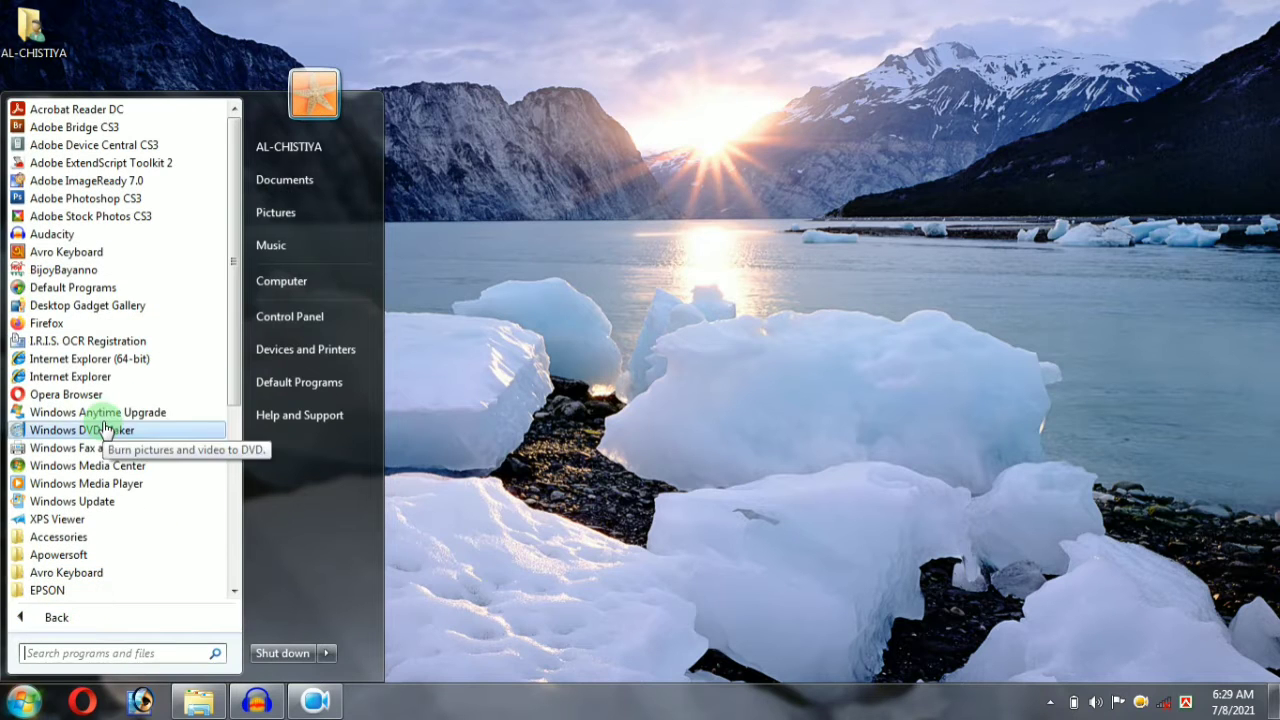
scroll(100, 429, down, 2)
scroll(84, 524, down, 2)
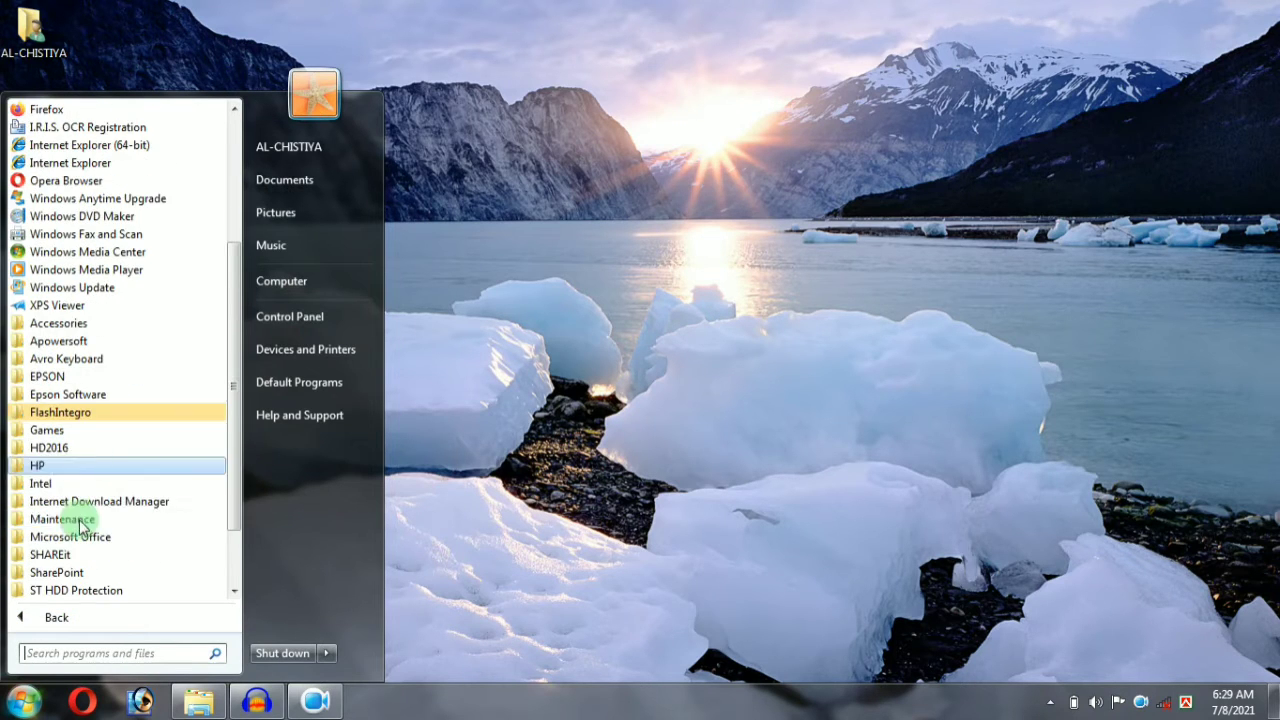
scroll(80, 518, down, 1)
click(85, 488)
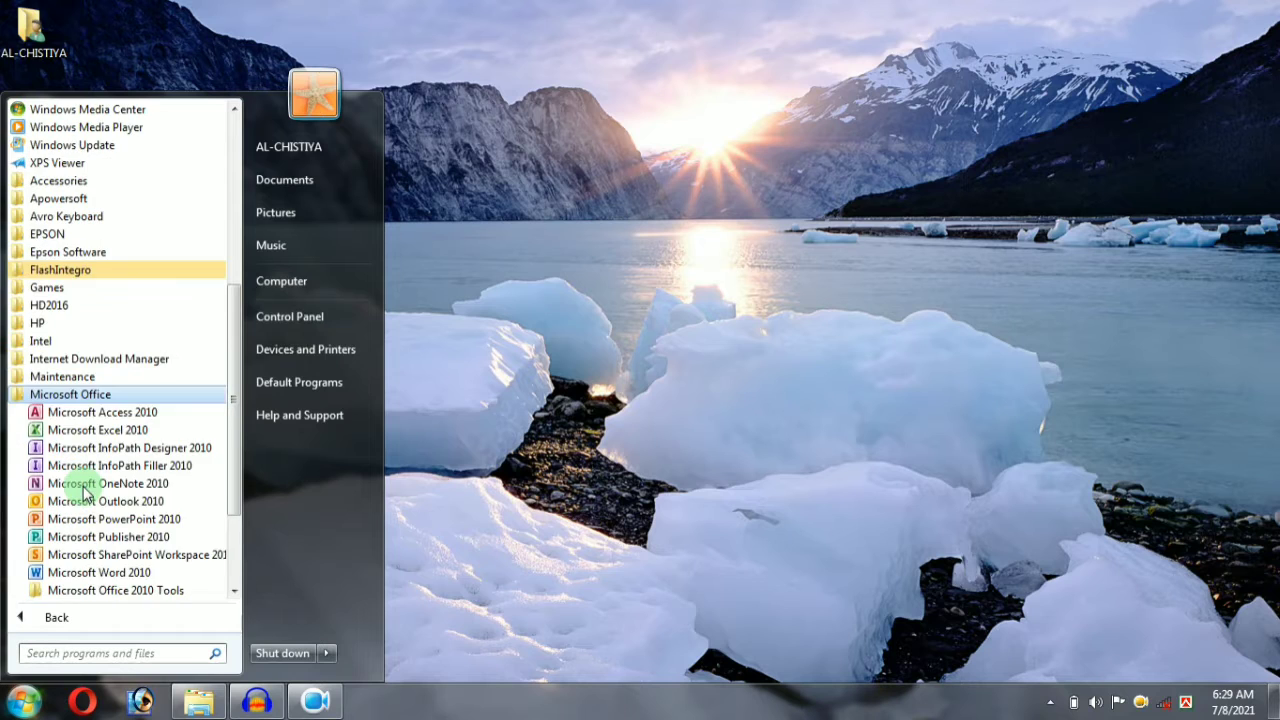
scroll(95, 470, down, 2)
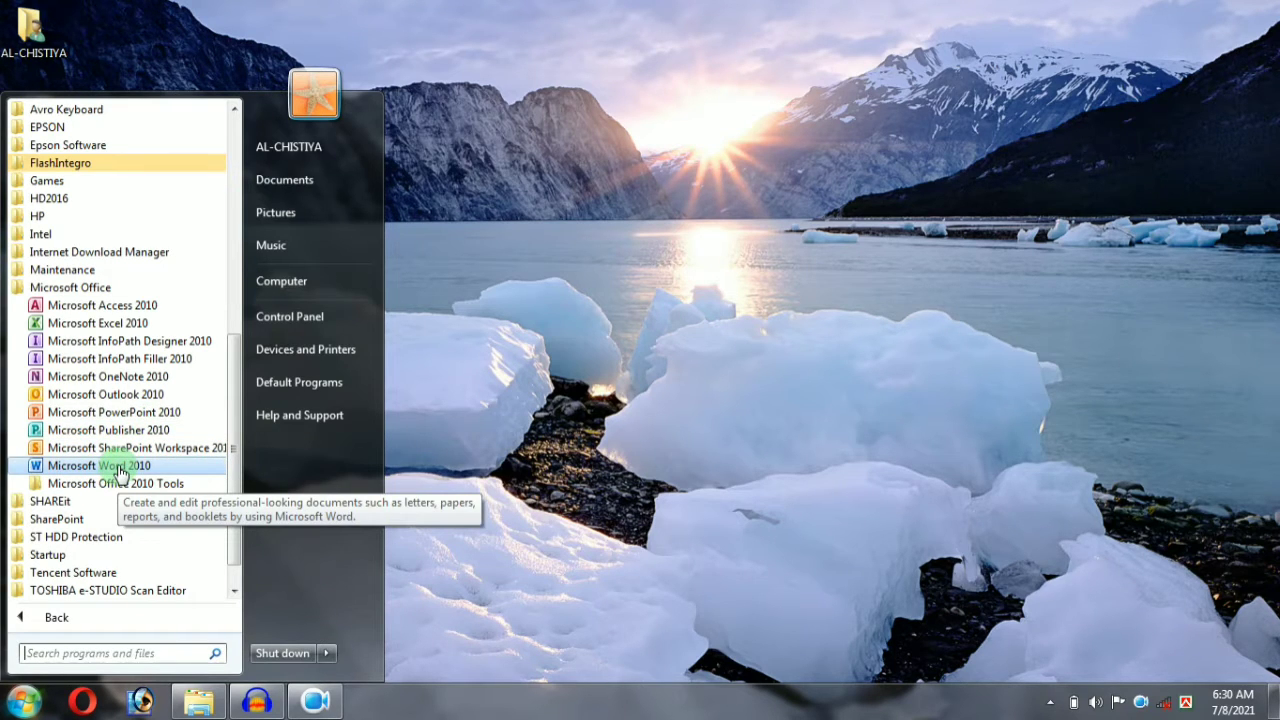
scroll(120, 283, up, 8)
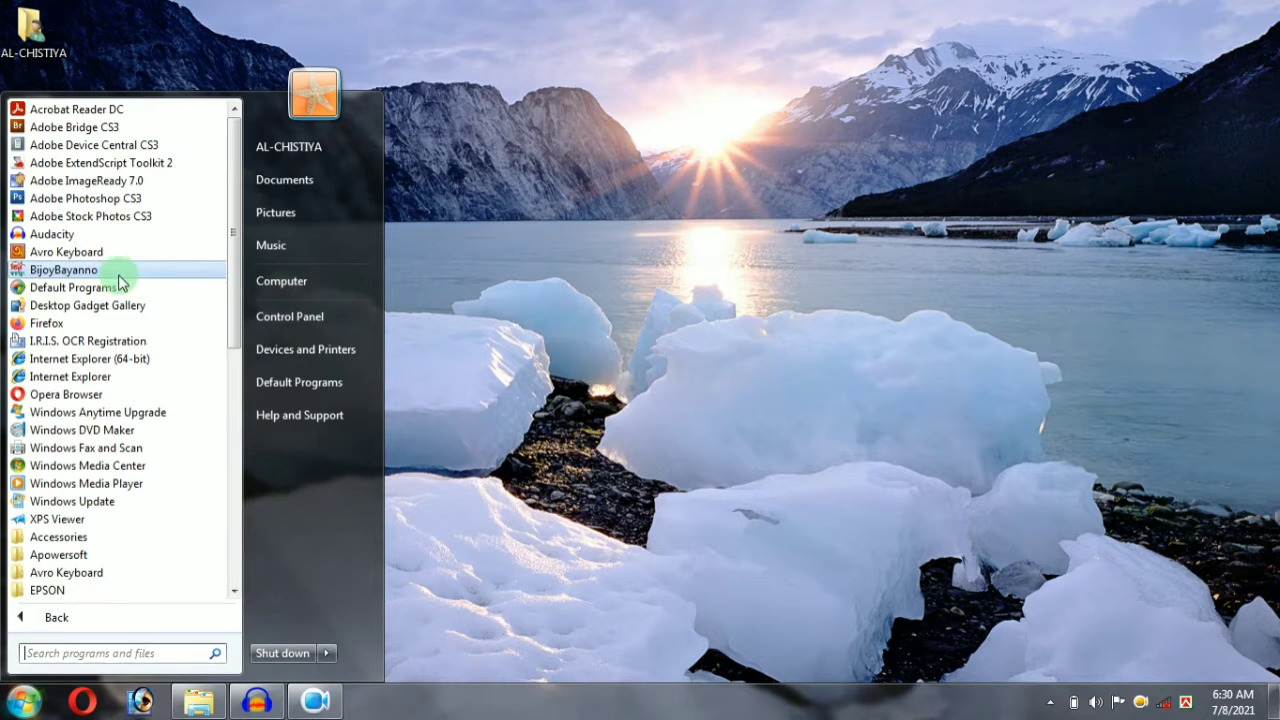
click(10, 709)
click(10, 709)
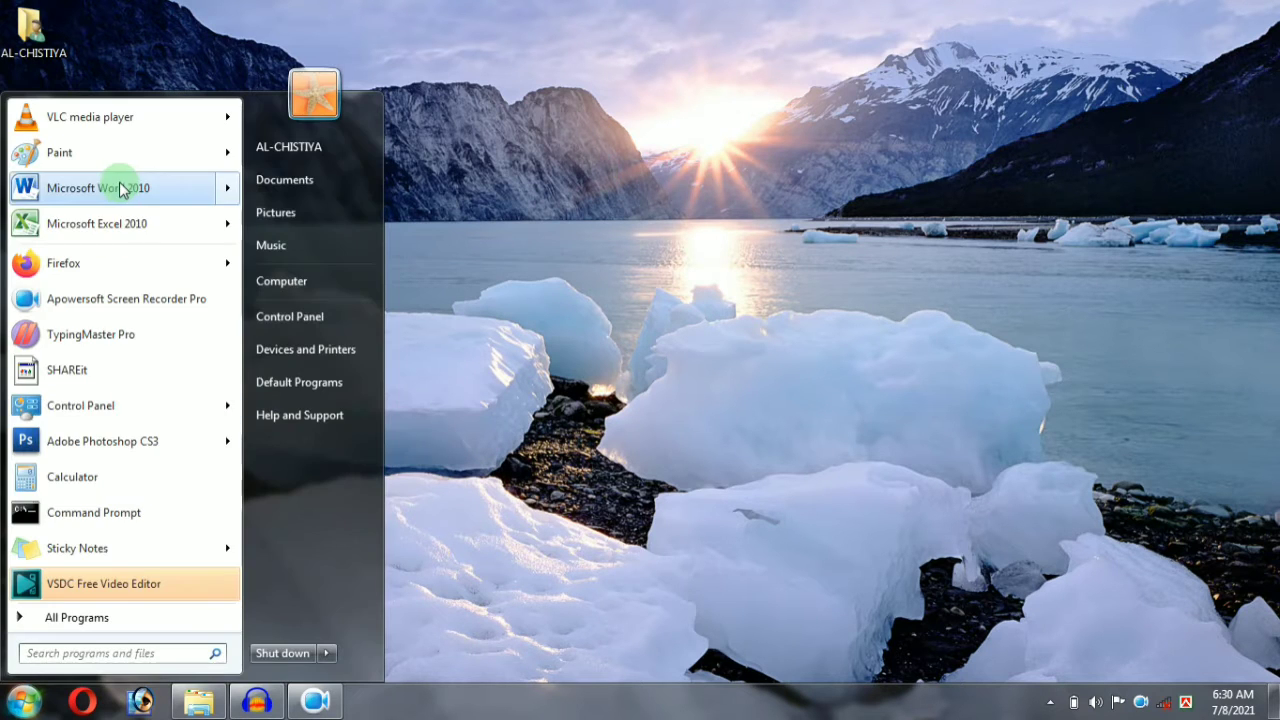
click(654, 91)
Look at the new item types the desktop offers, including Microsoft Word Document
right_click(654, 92)
mouse_move(760, 310)
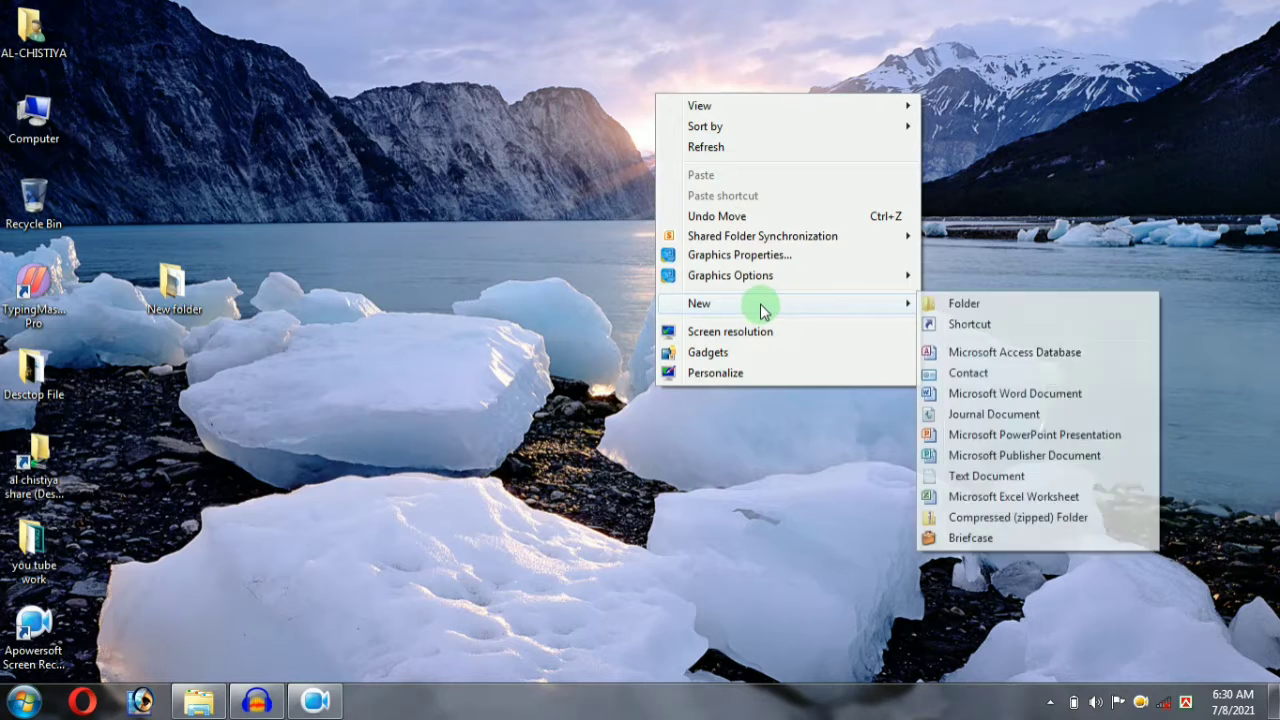
right_click(429, 114)
click(483, 171)
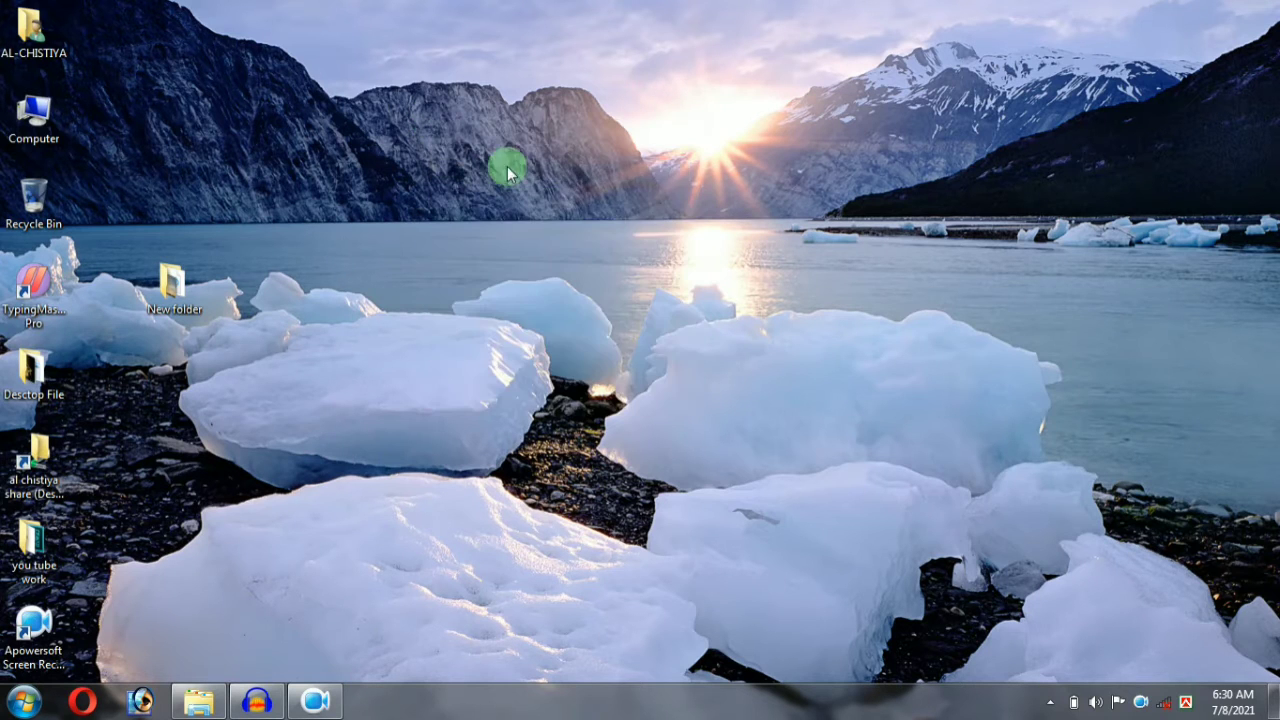
right_click(507, 166)
mouse_move(603, 376)
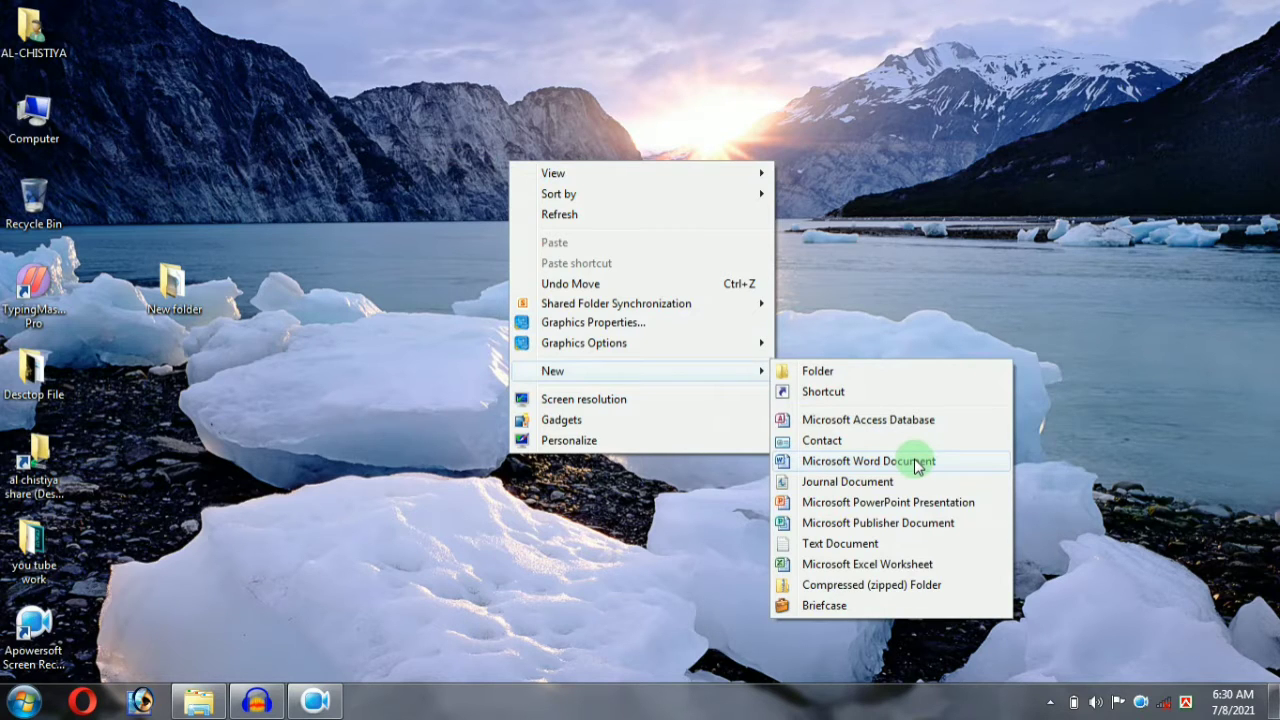
click(912, 86)
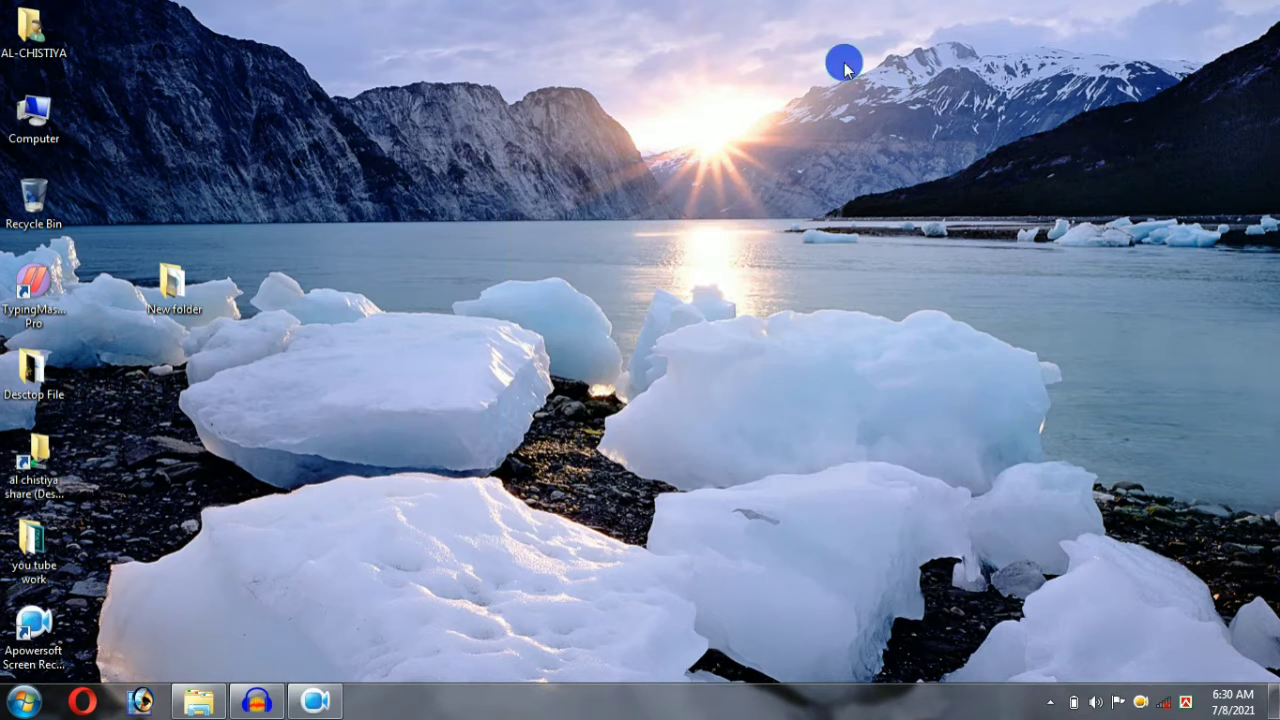
Refresh the desktop and launch Microsoft Word 2010
right_click(842, 57)
click(903, 122)
right_click(903, 124)
click(943, 174)
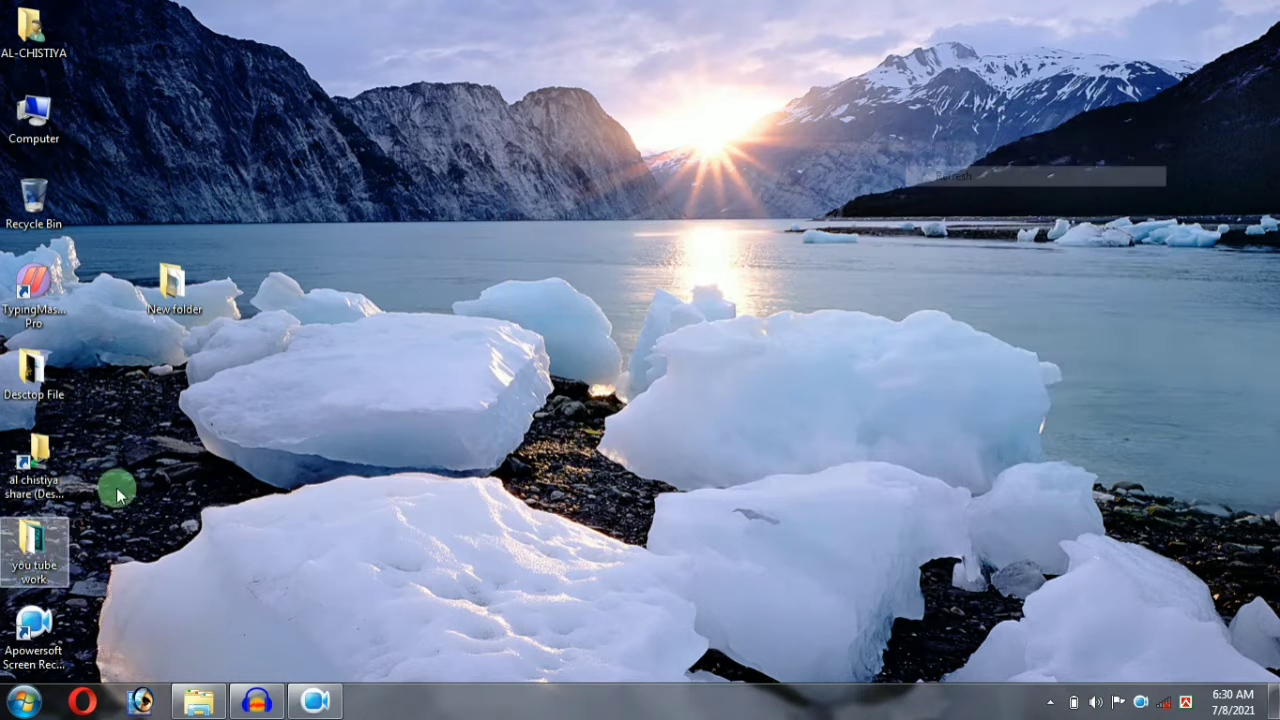
click(23, 700)
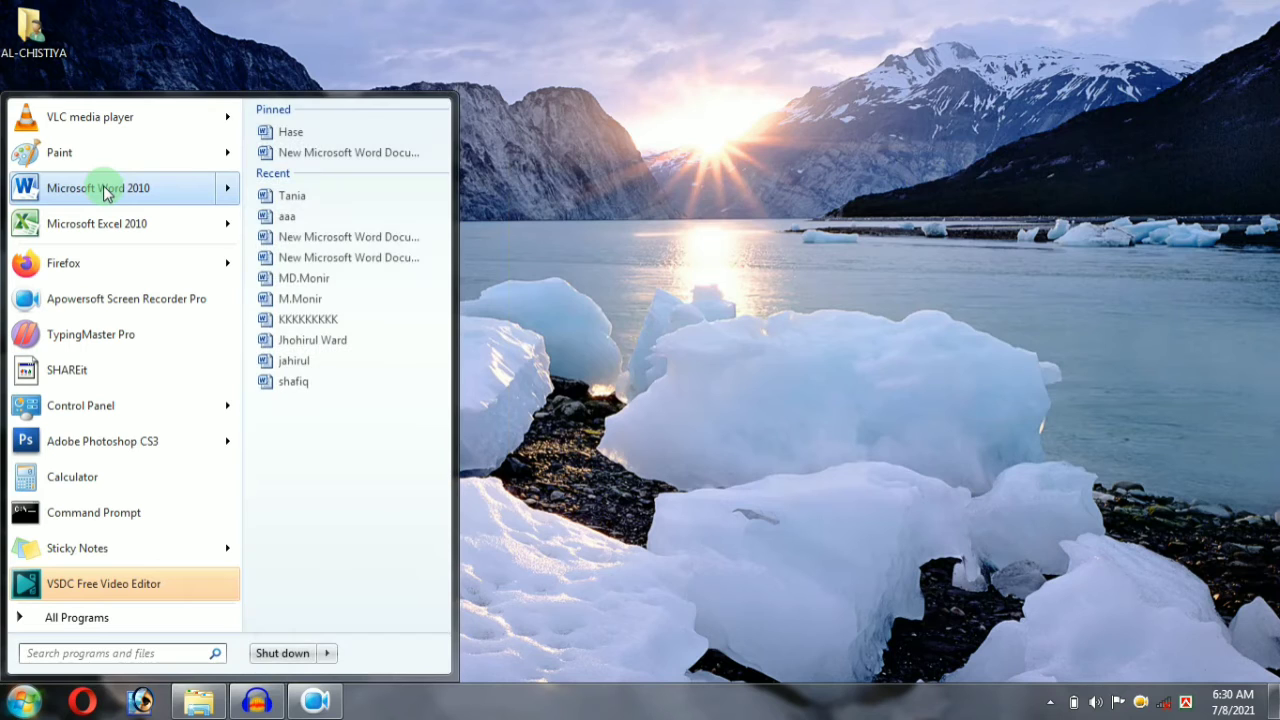
click(107, 190)
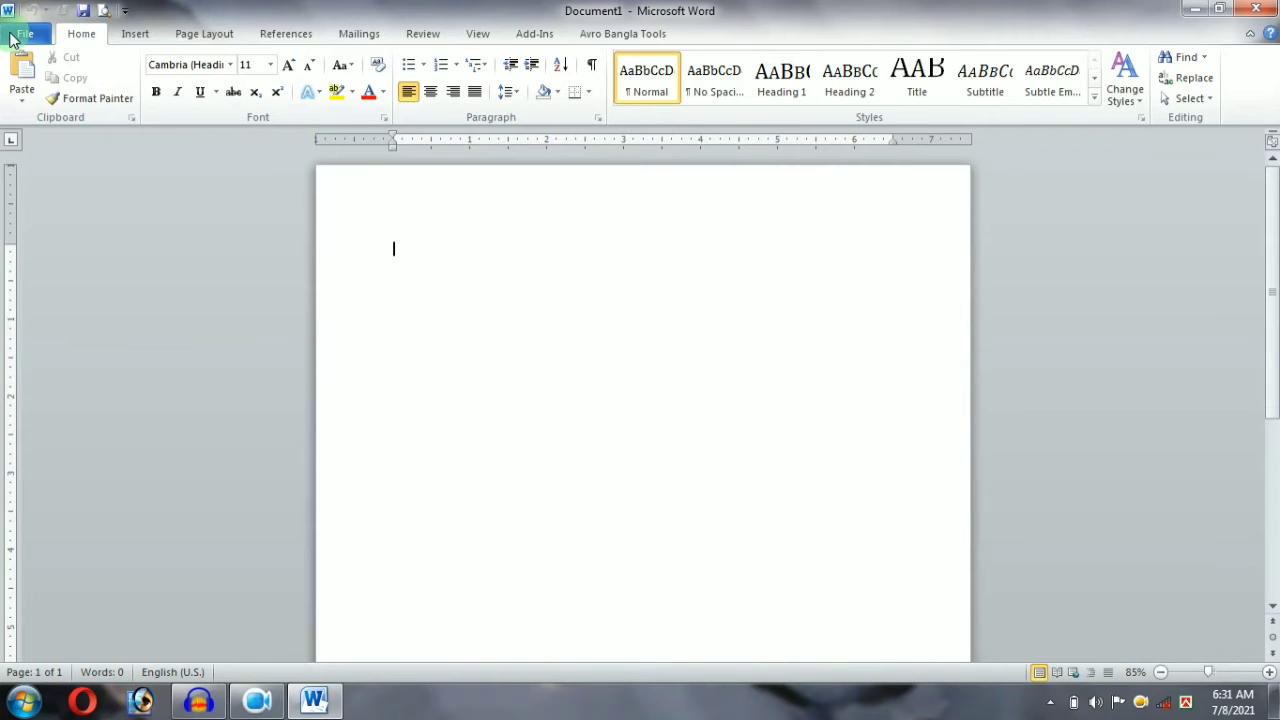
View the file commands and recent documents, and return to the blank document
click(25, 36)
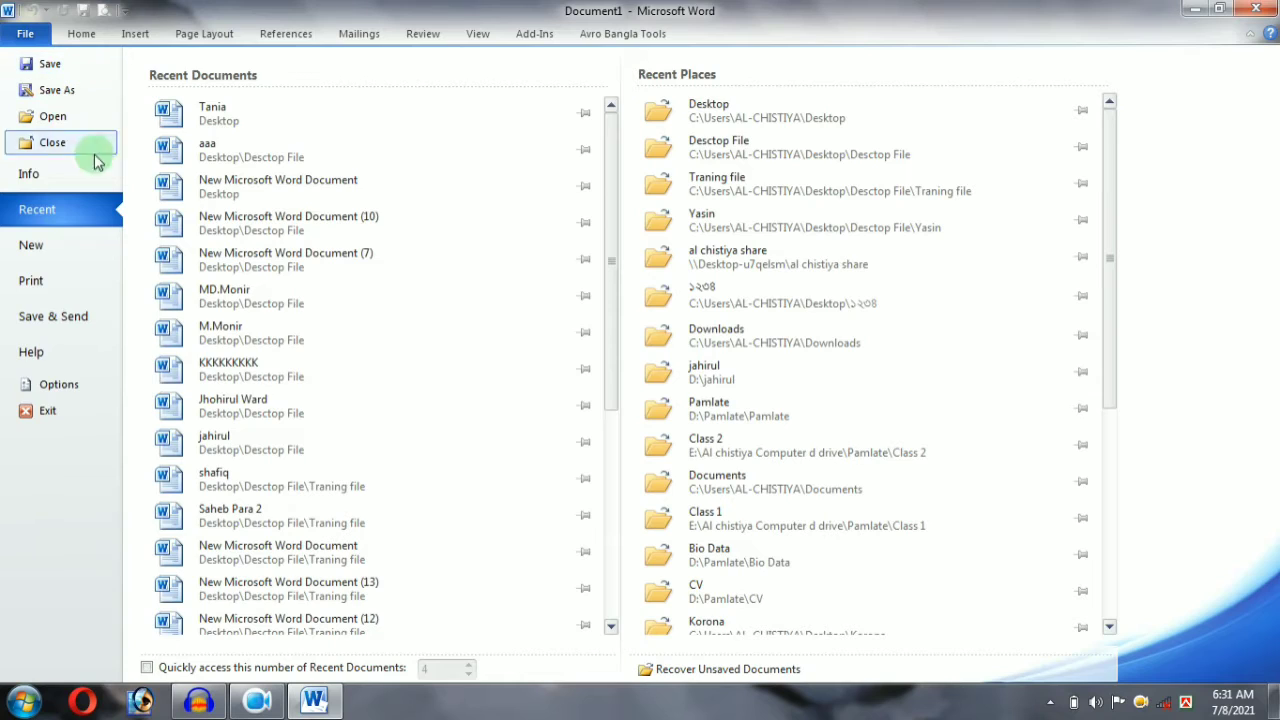
key(Escape)
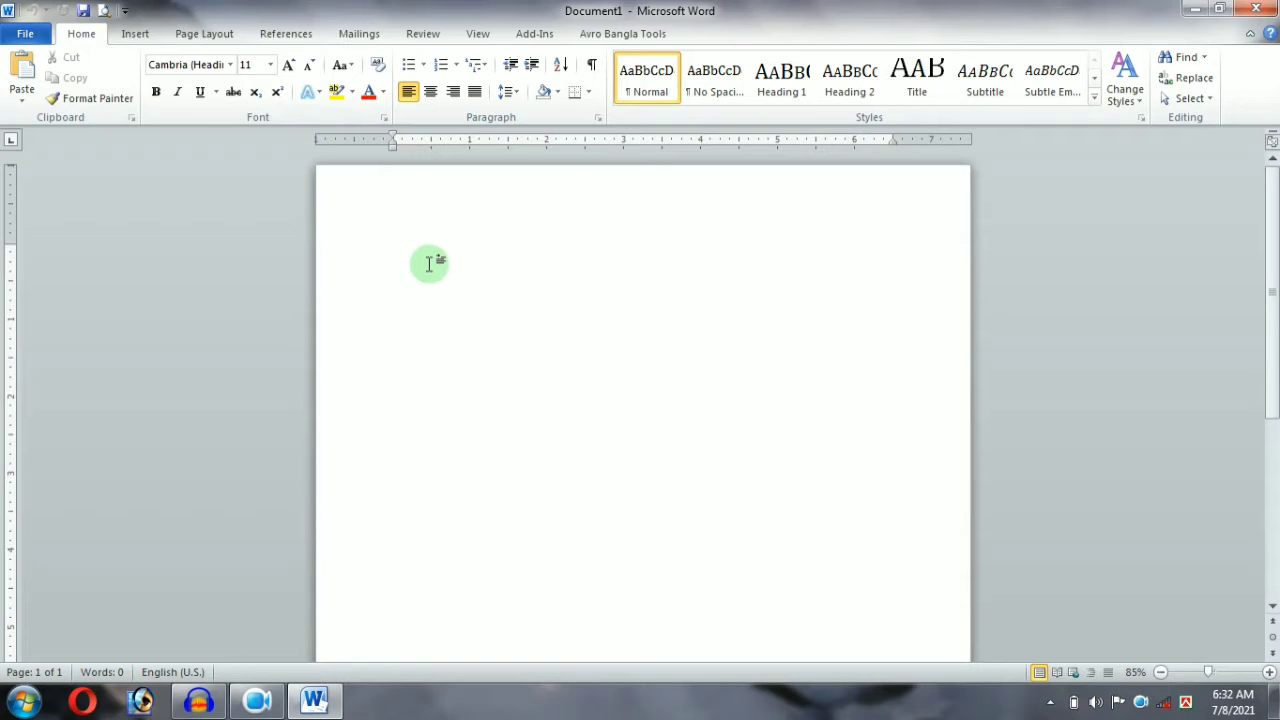
Write "Bangladesh is my homeland." in the blank document and set the sentence's font size to 16
text(Bangladesh is my homeland.)
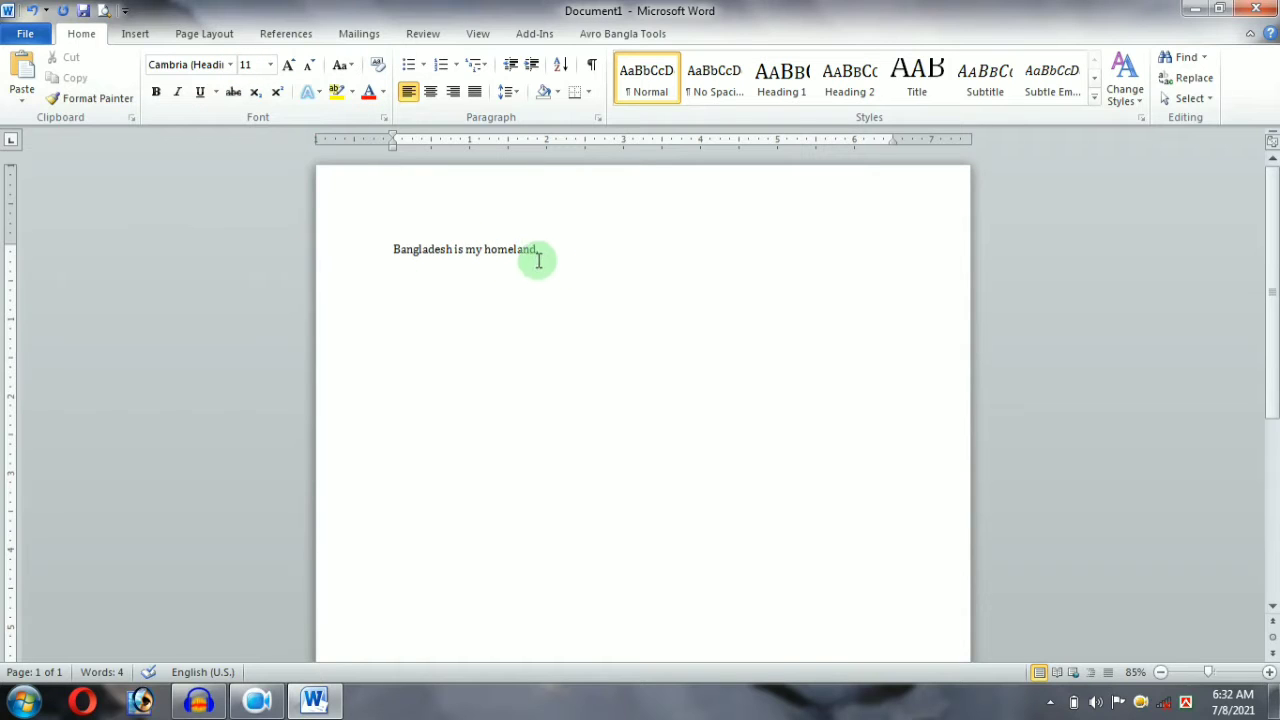
drag(552, 250, 409, 249)
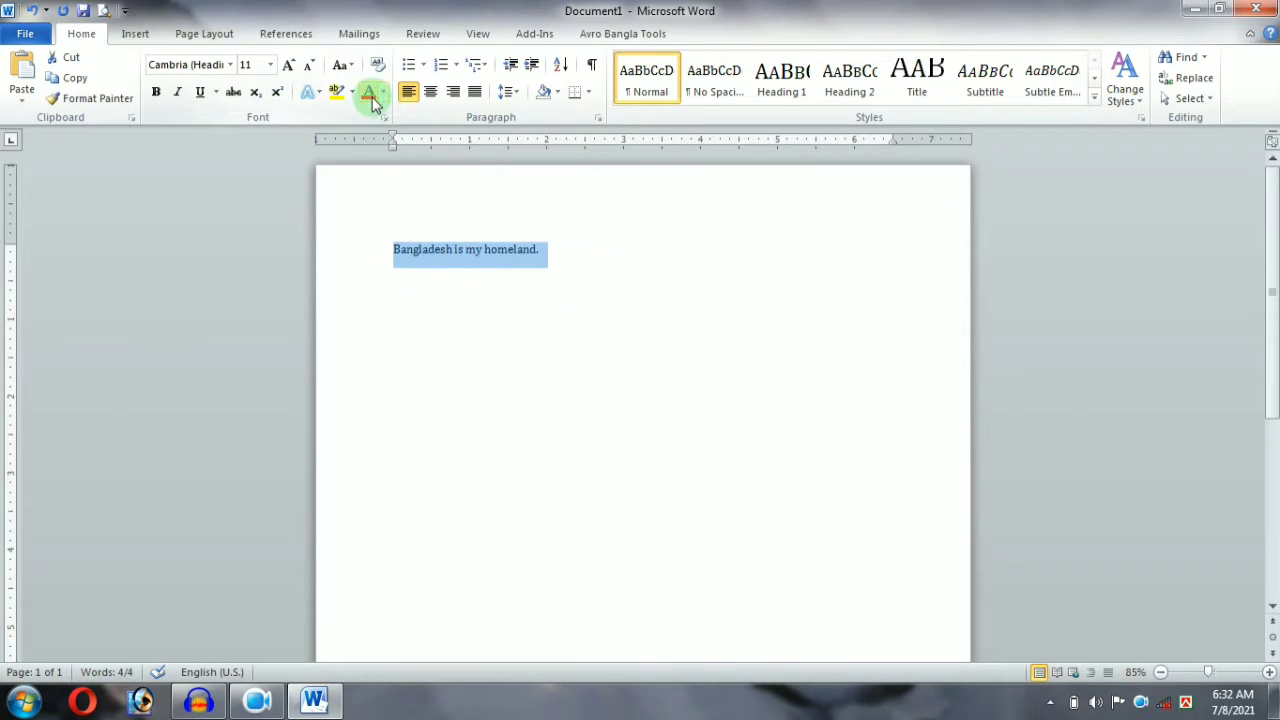
click(270, 64)
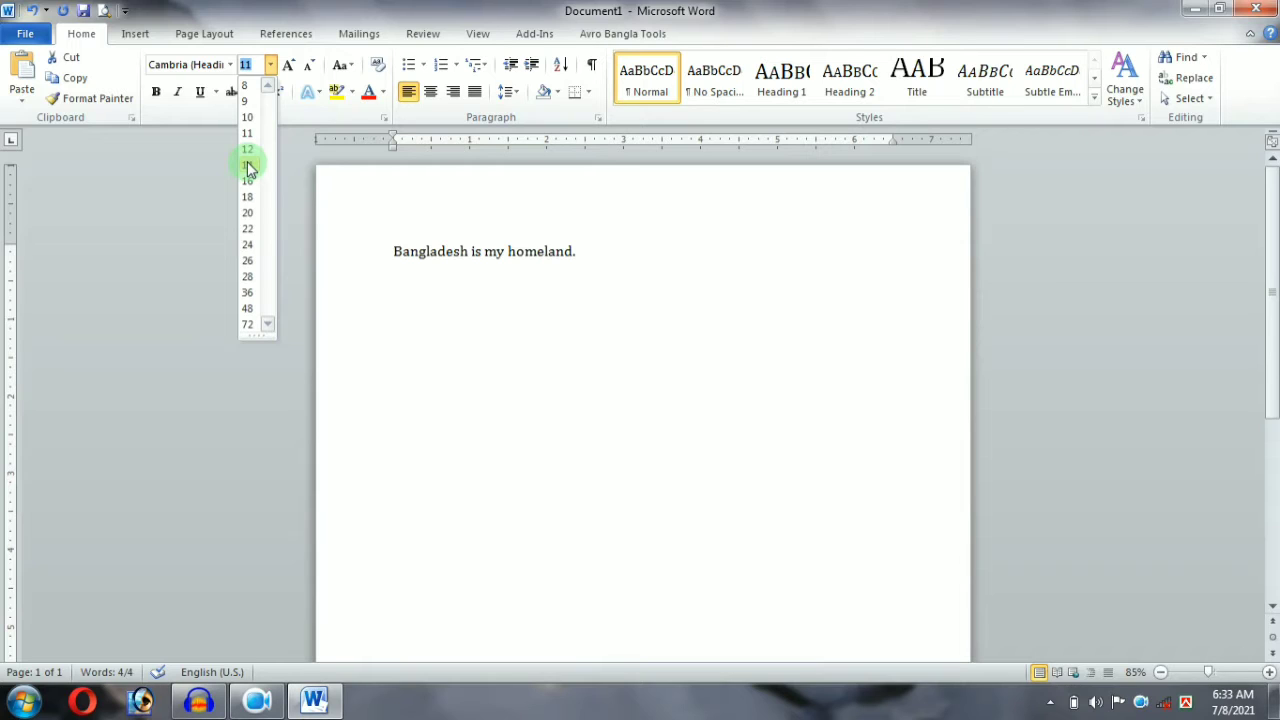
click(246, 180)
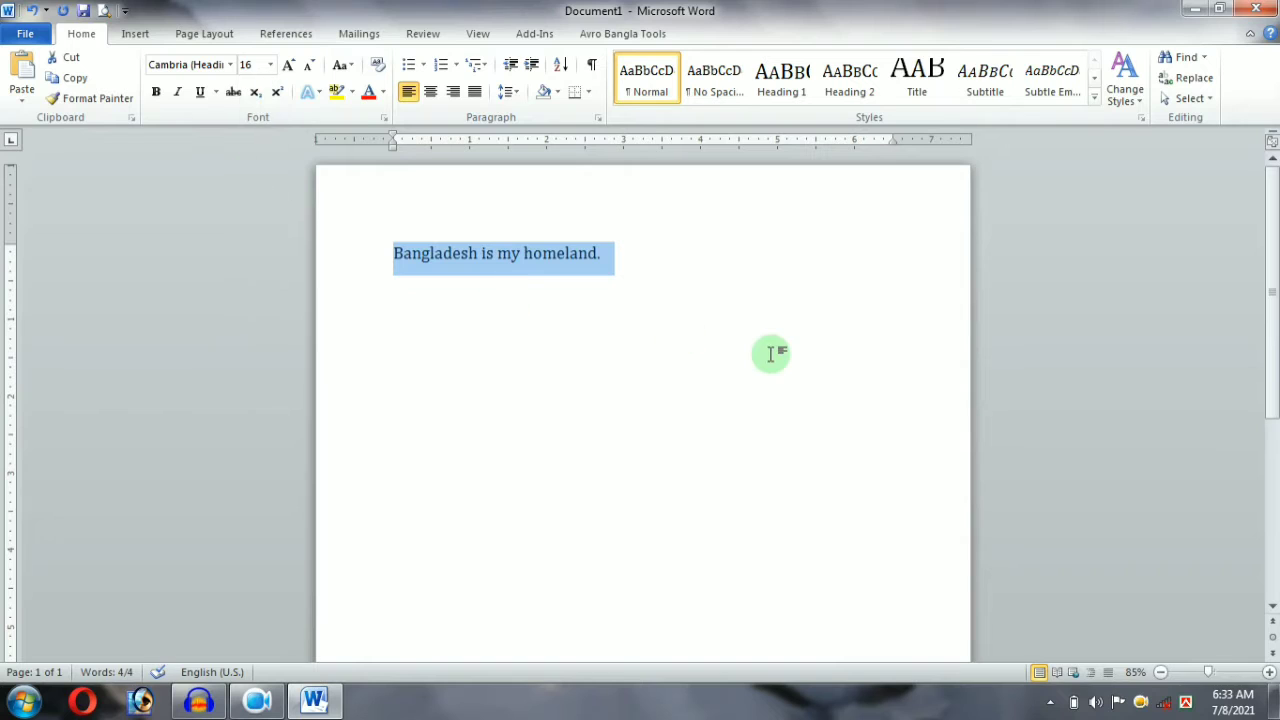
Enlarge the selected sentence's font size in two increments to 20
key(ctrl+shift+period)
key(ctrl+shift+period)
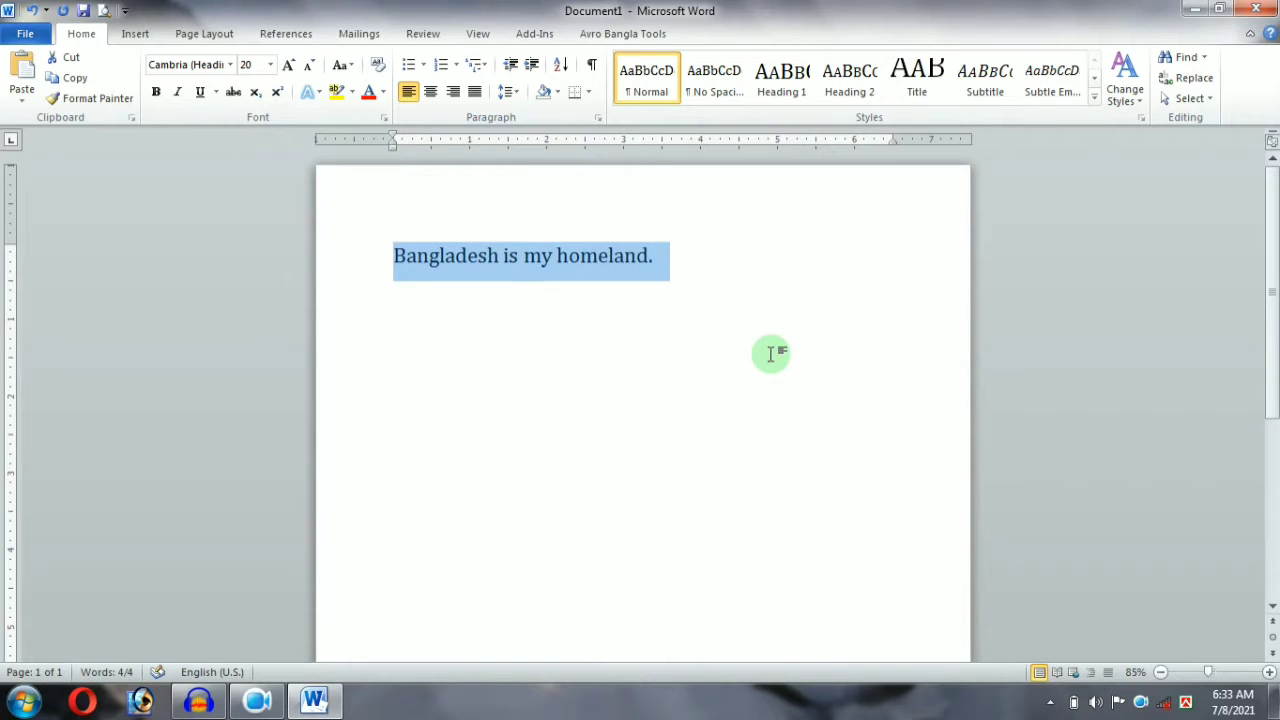
ctrl+scroll(533, 275, up, 2)
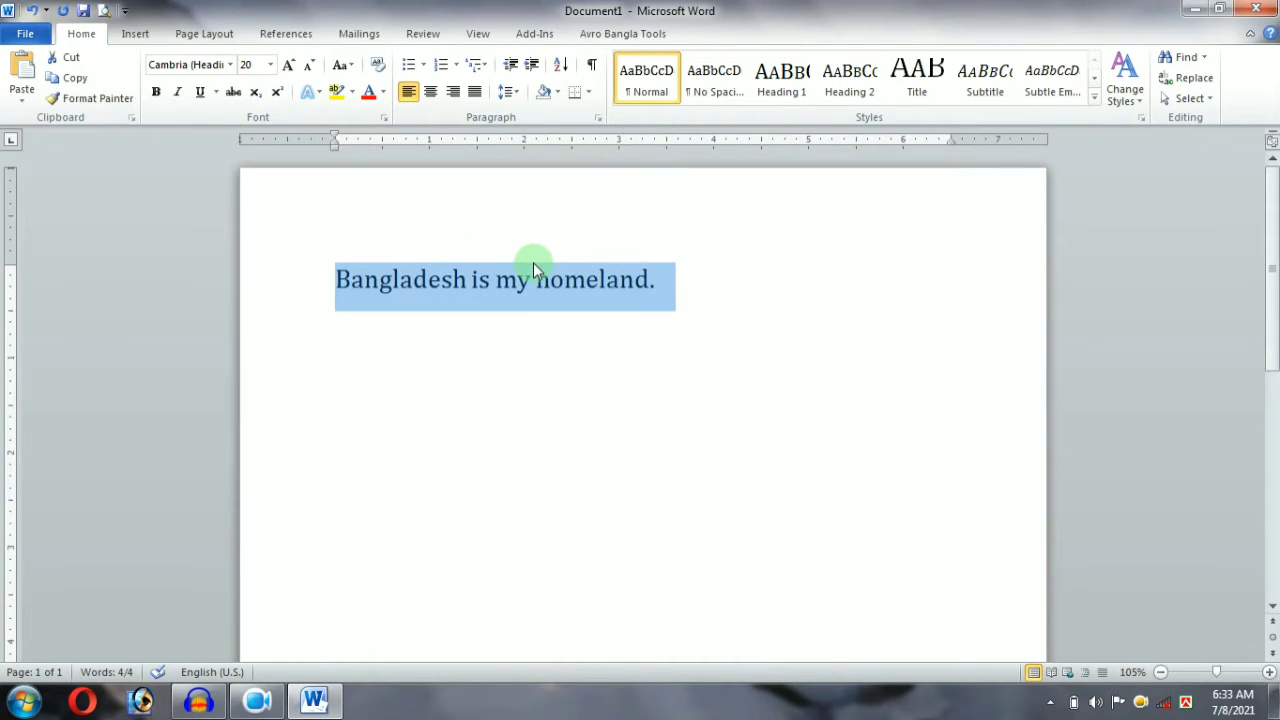
Try font size 14 on the sentence, settle on 16 and deselect the text
click(269, 71)
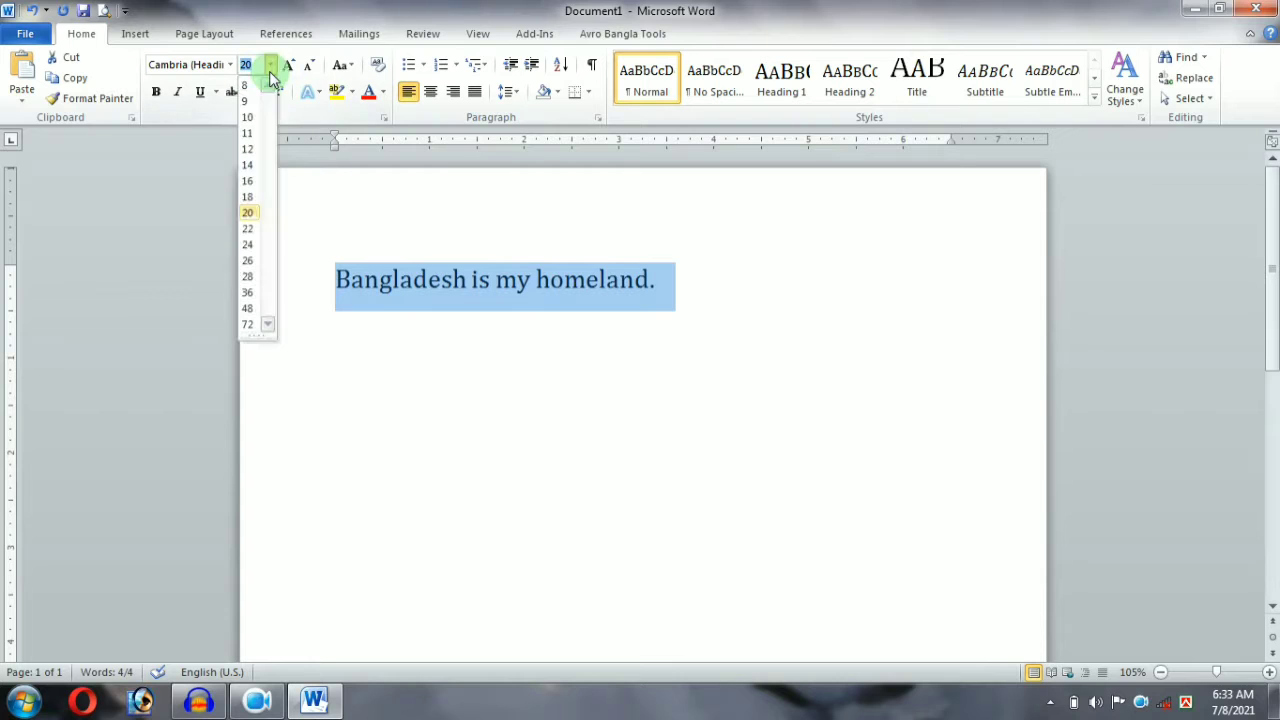
click(248, 166)
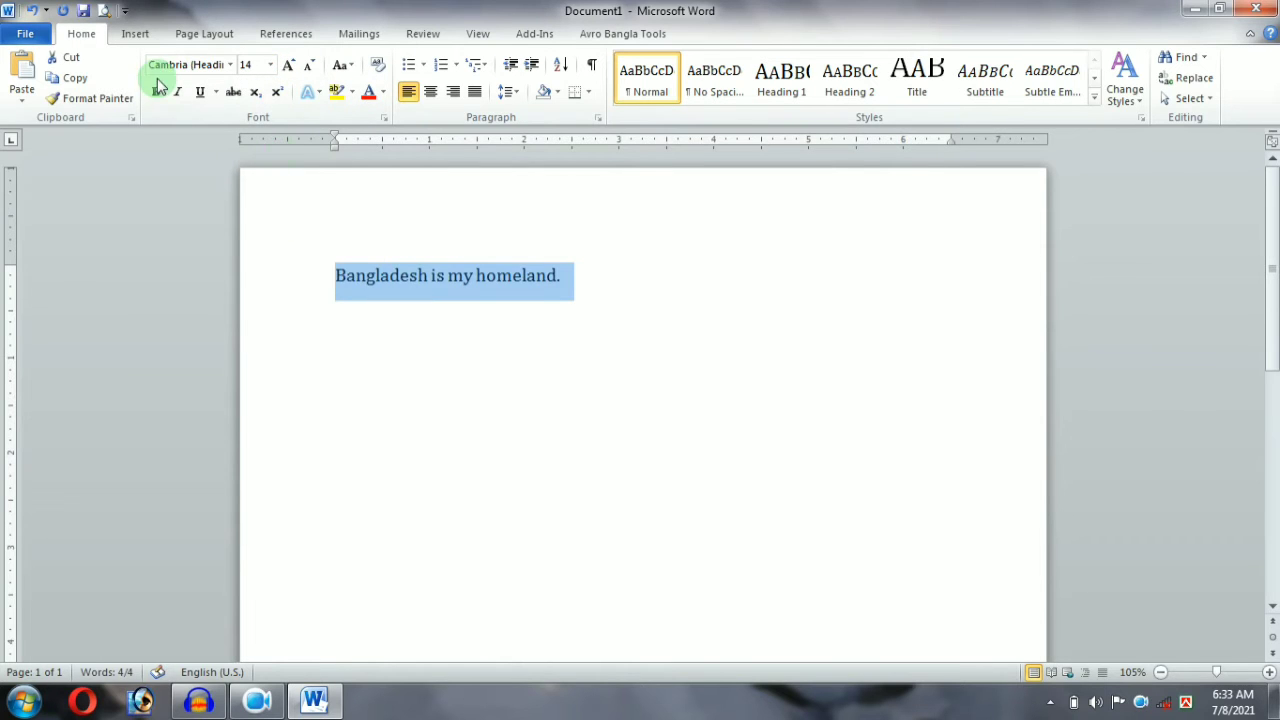
click(269, 71)
click(251, 190)
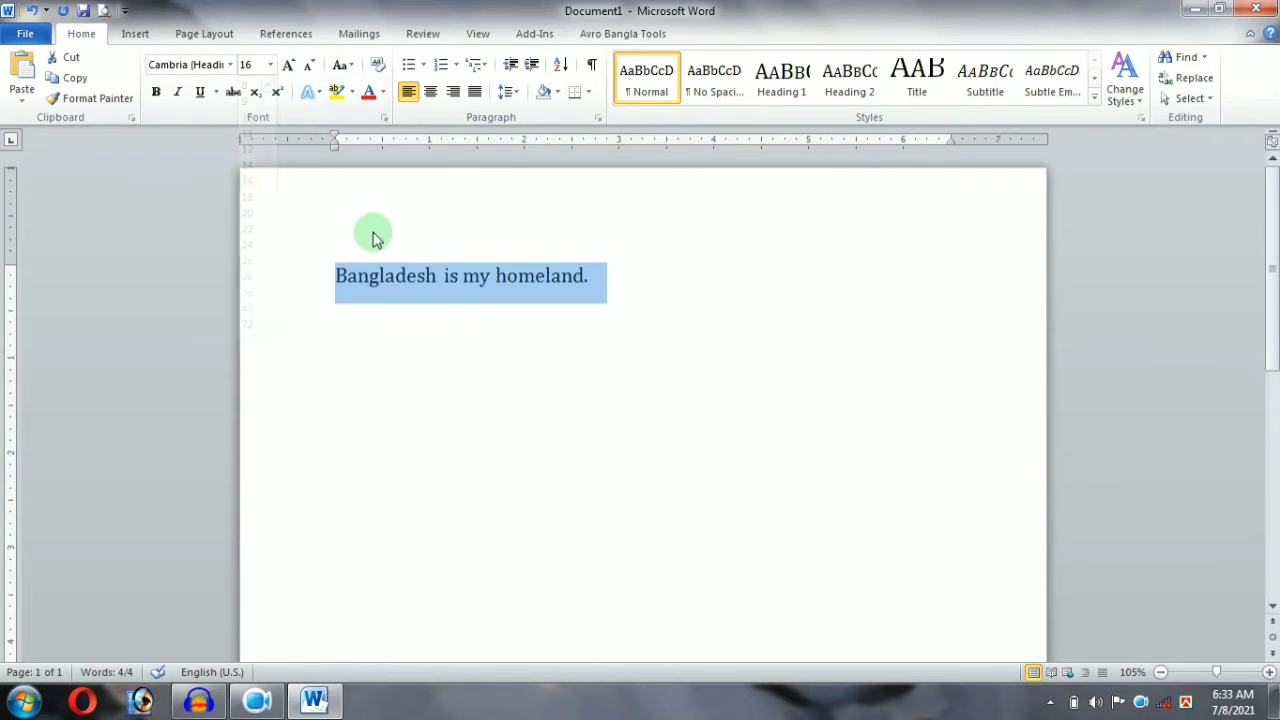
click(378, 238)
click(654, 288)
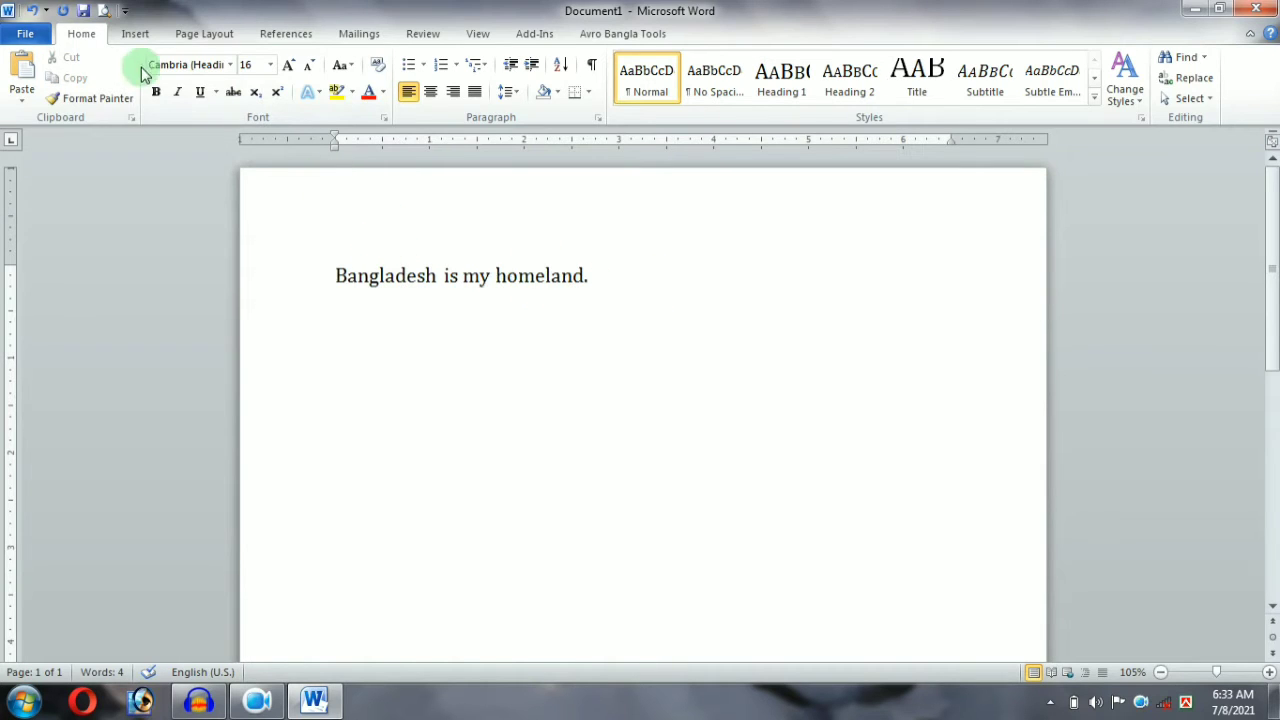
Browse the available fonts for the whole sentence and change its font to Times New Roman
drag(594, 309, 266, 274)
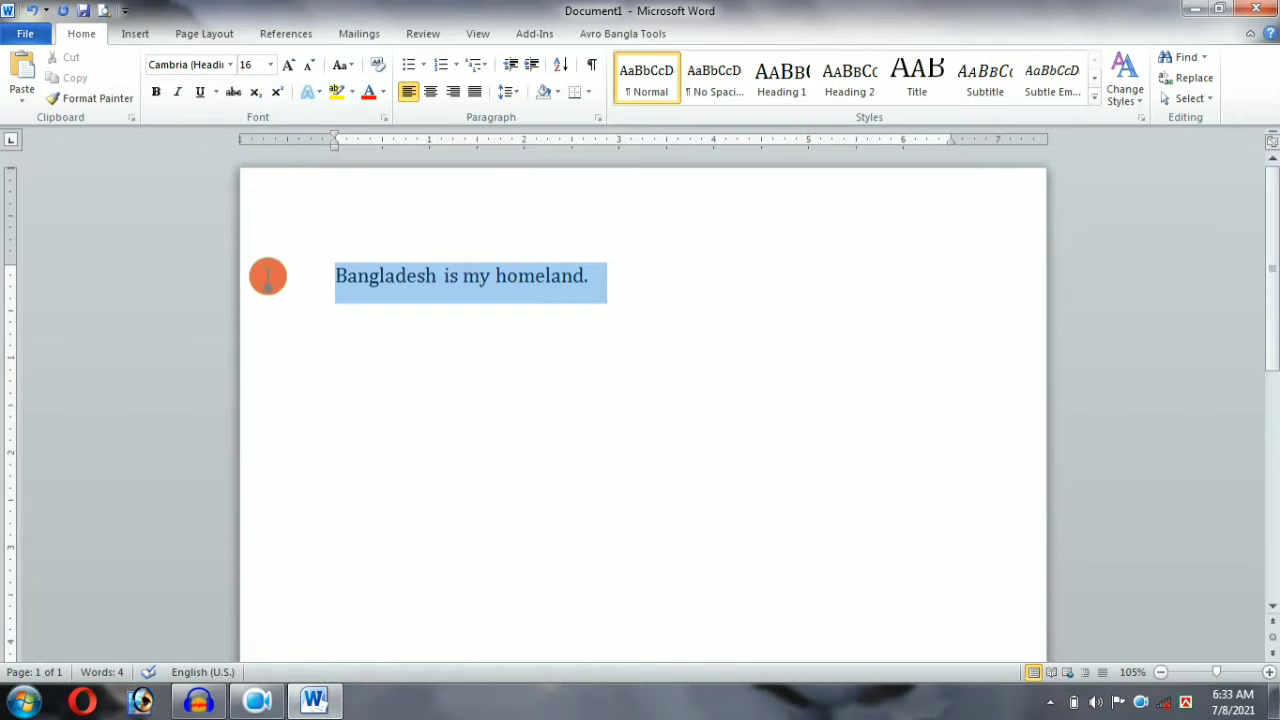
click(229, 64)
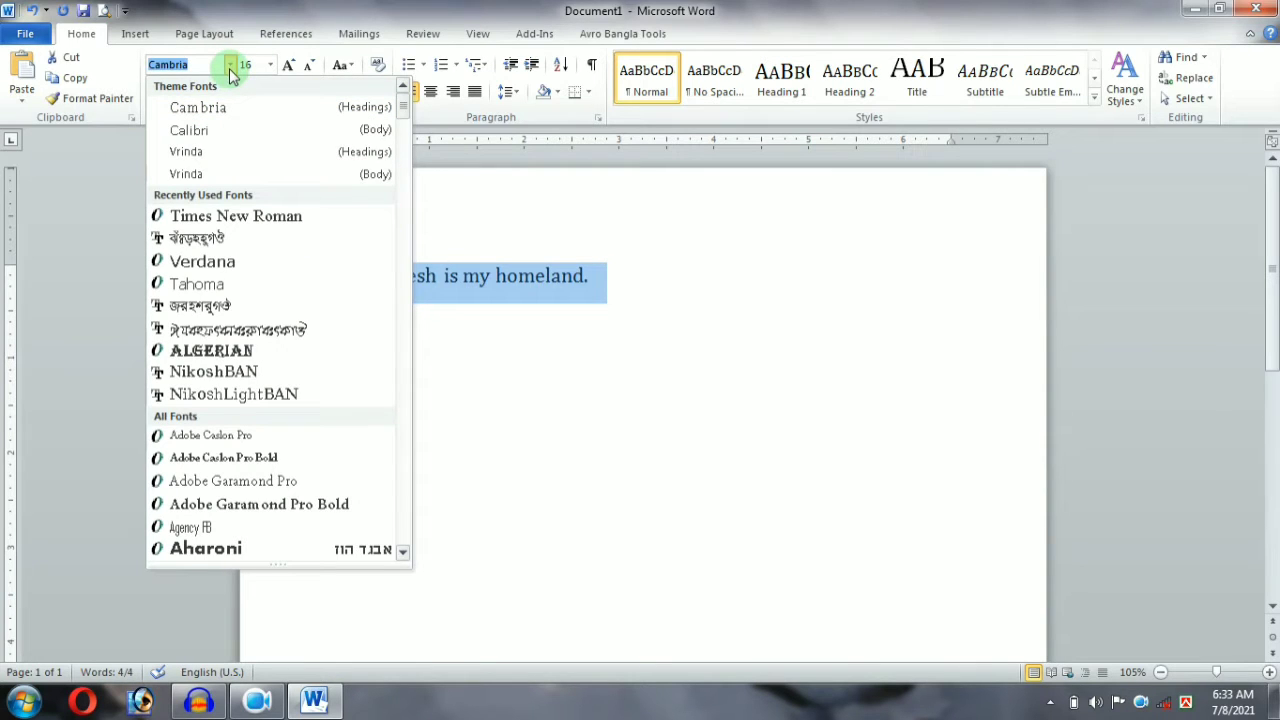
scroll(300, 311, down, 20)
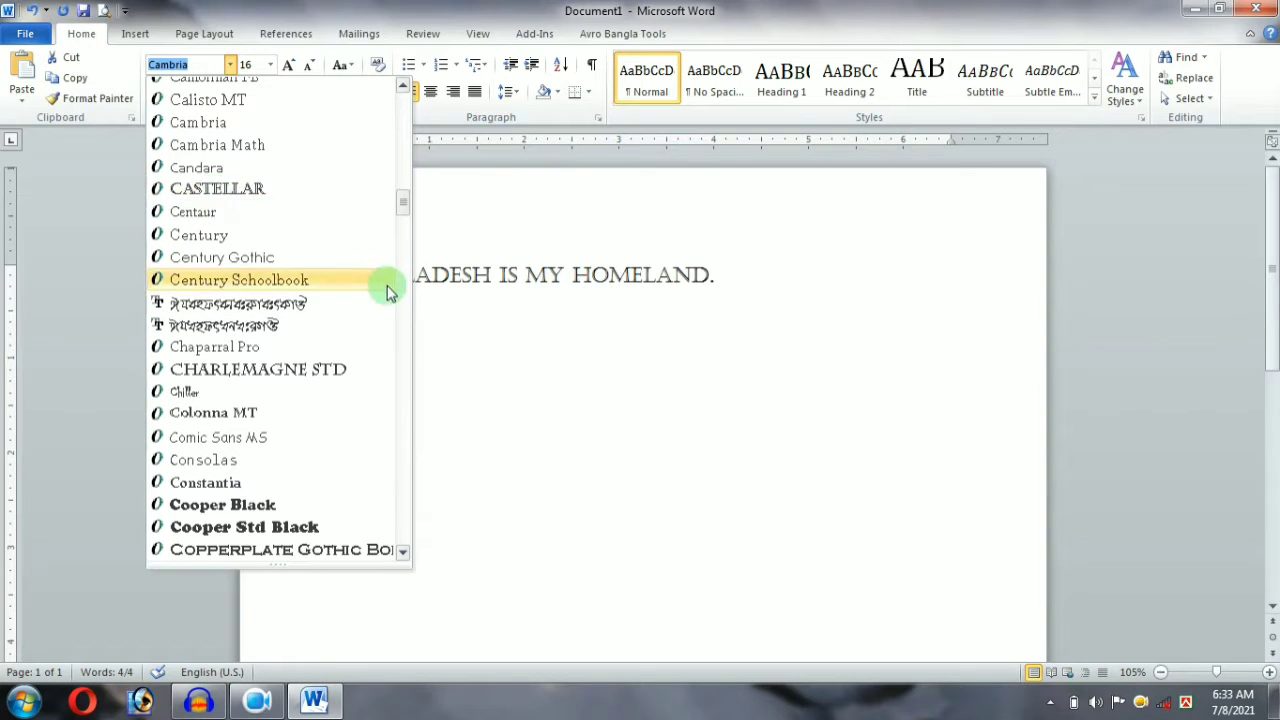
scroll(240, 320, down, 3)
scroll(187, 300, down, 4)
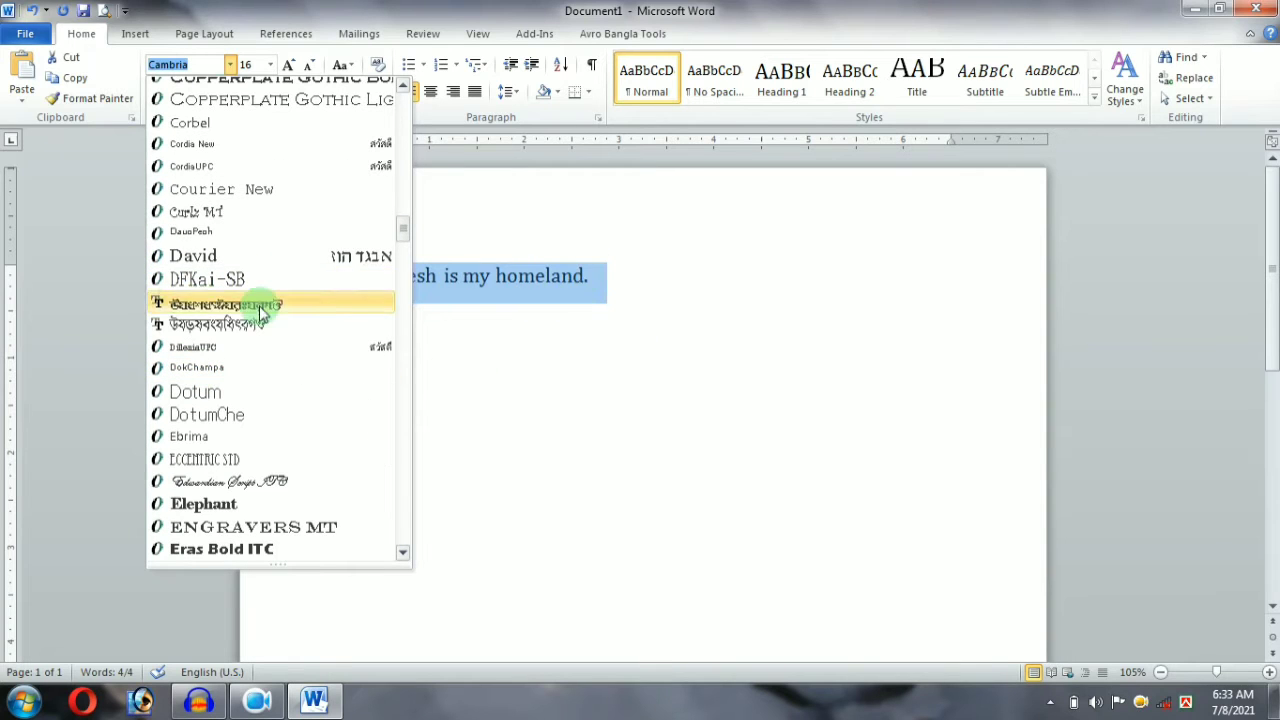
scroll(268, 300, down, 3)
scroll(200, 250, up, 10)
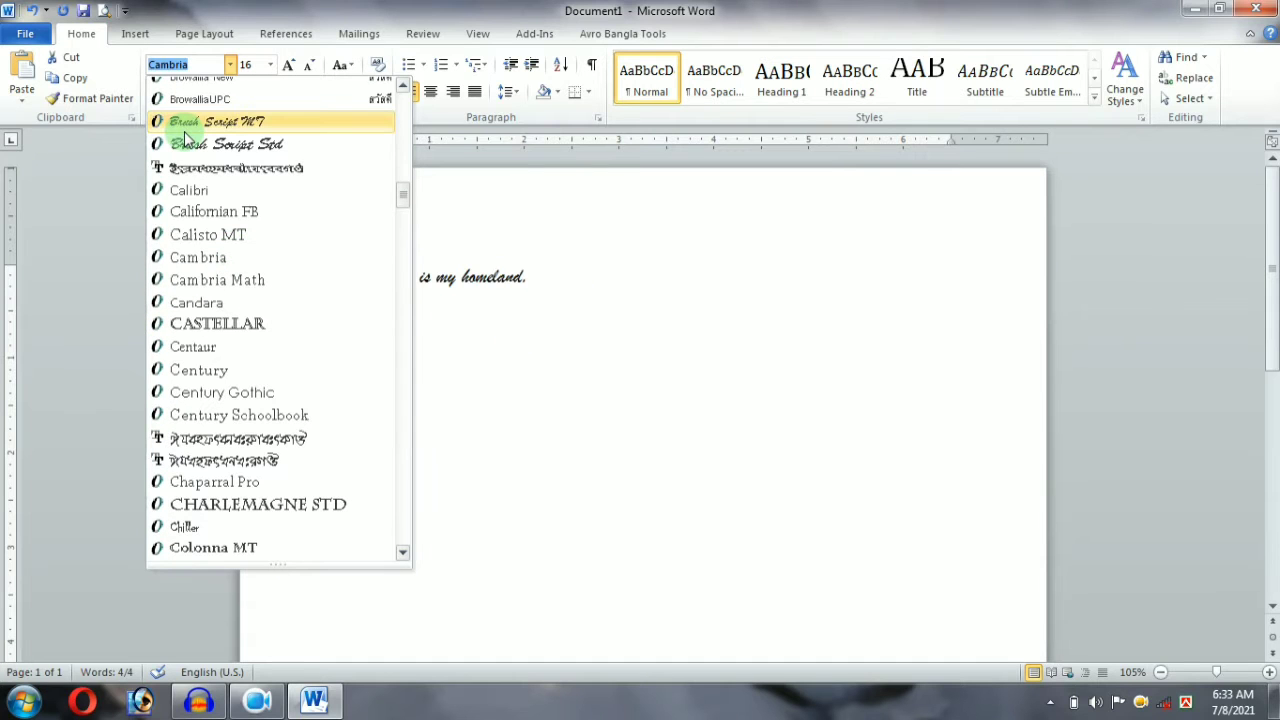
text(Times New Rom)
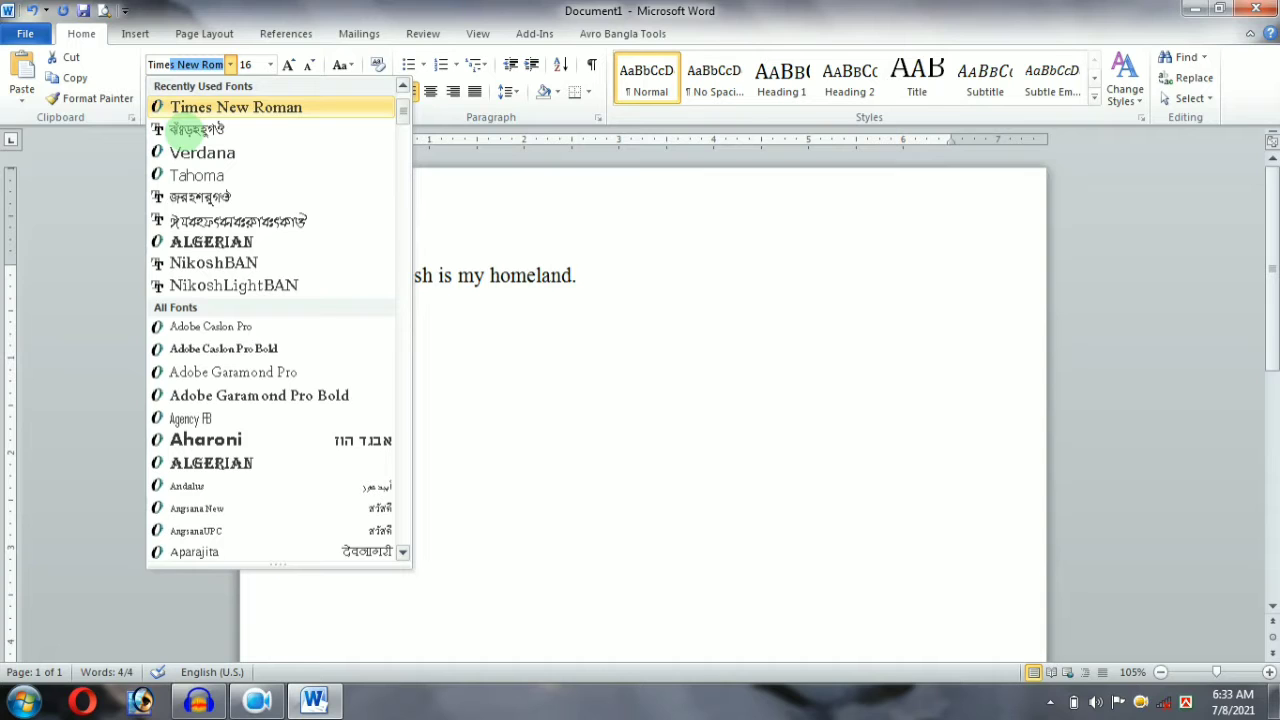
key(Return)
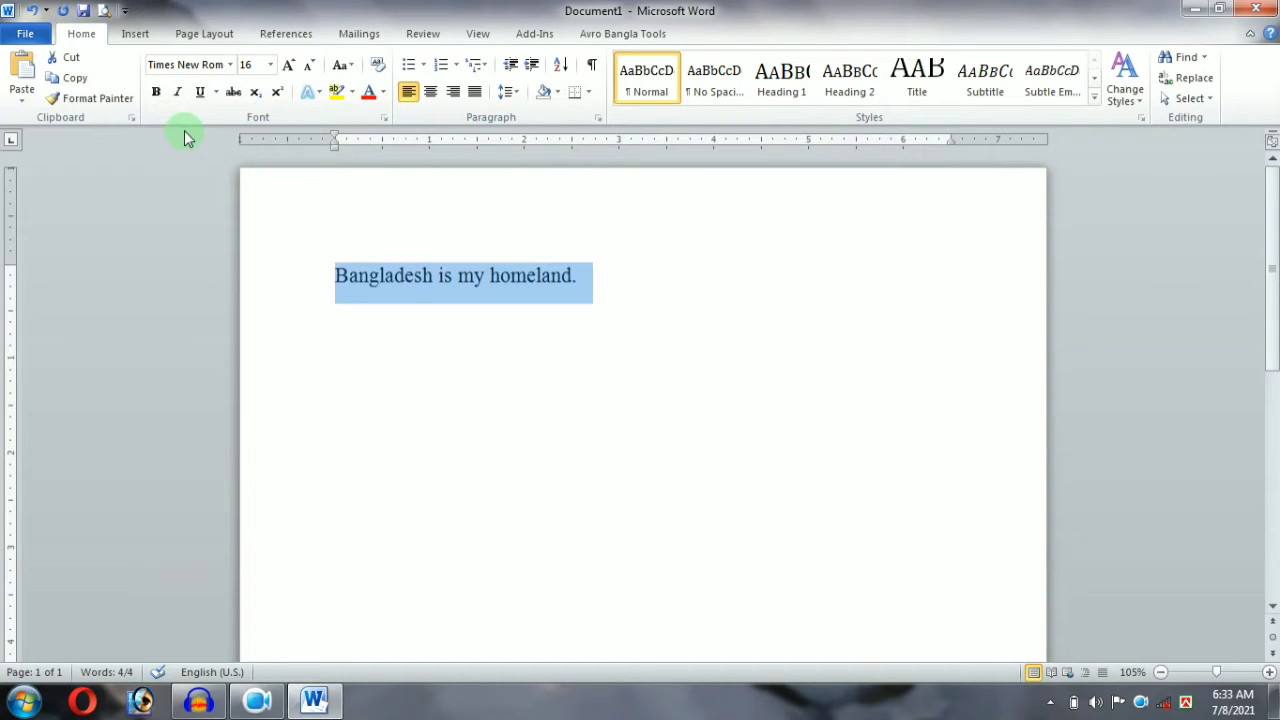
click(497, 289)
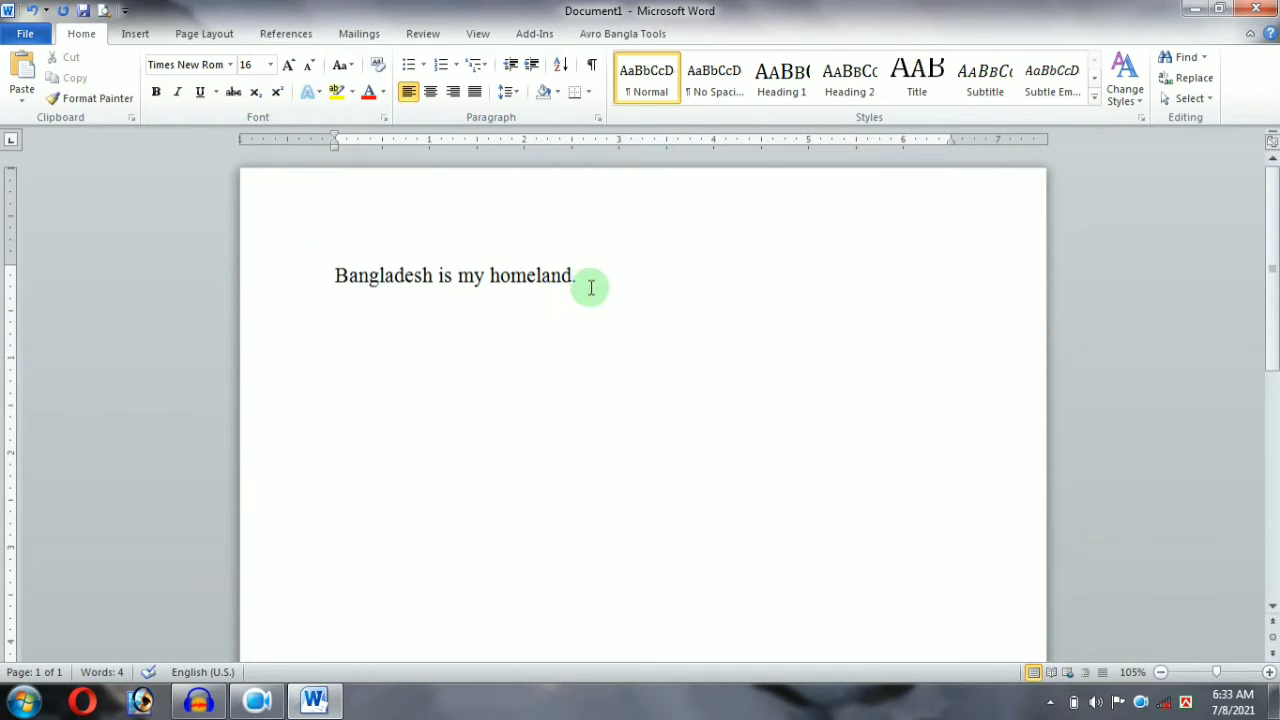
Cut the word "my" from the sentence and paste it back in front of "homeland"
scroll(586, 280, up, 2)
scroll(578, 276, up, 3)
click(171, 317)
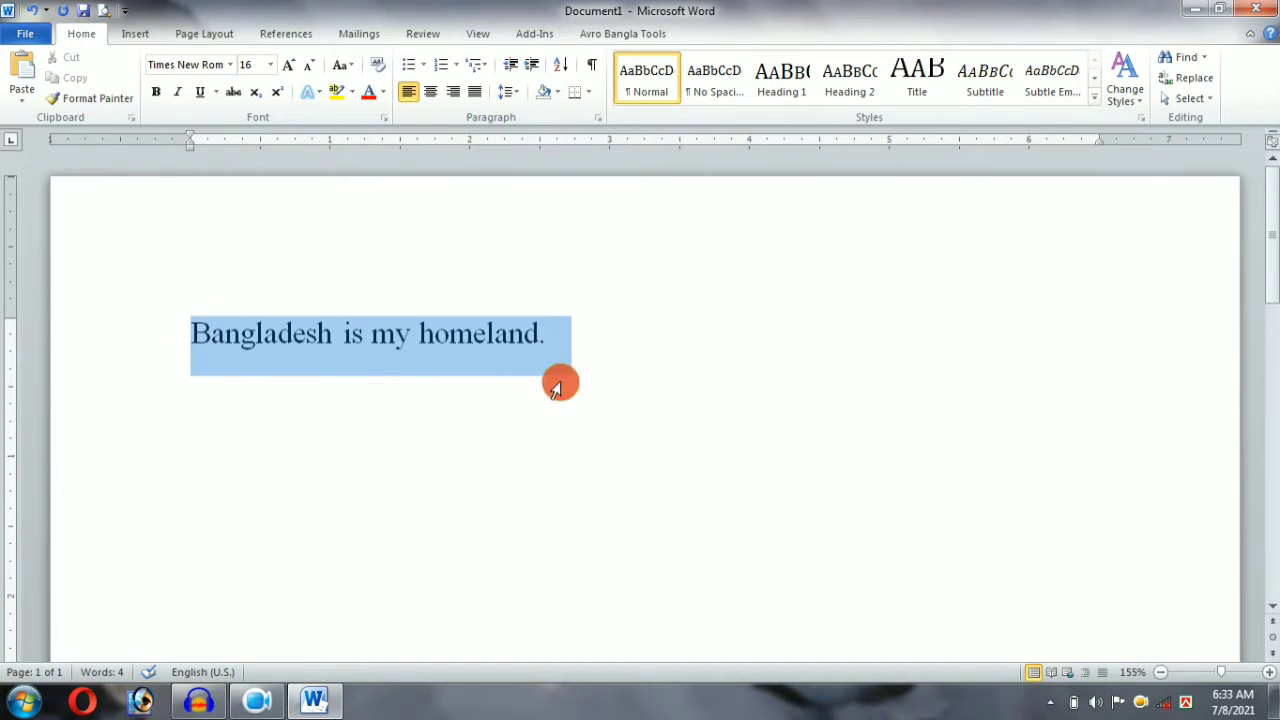
click(629, 303)
scroll(343, 169, down, 2)
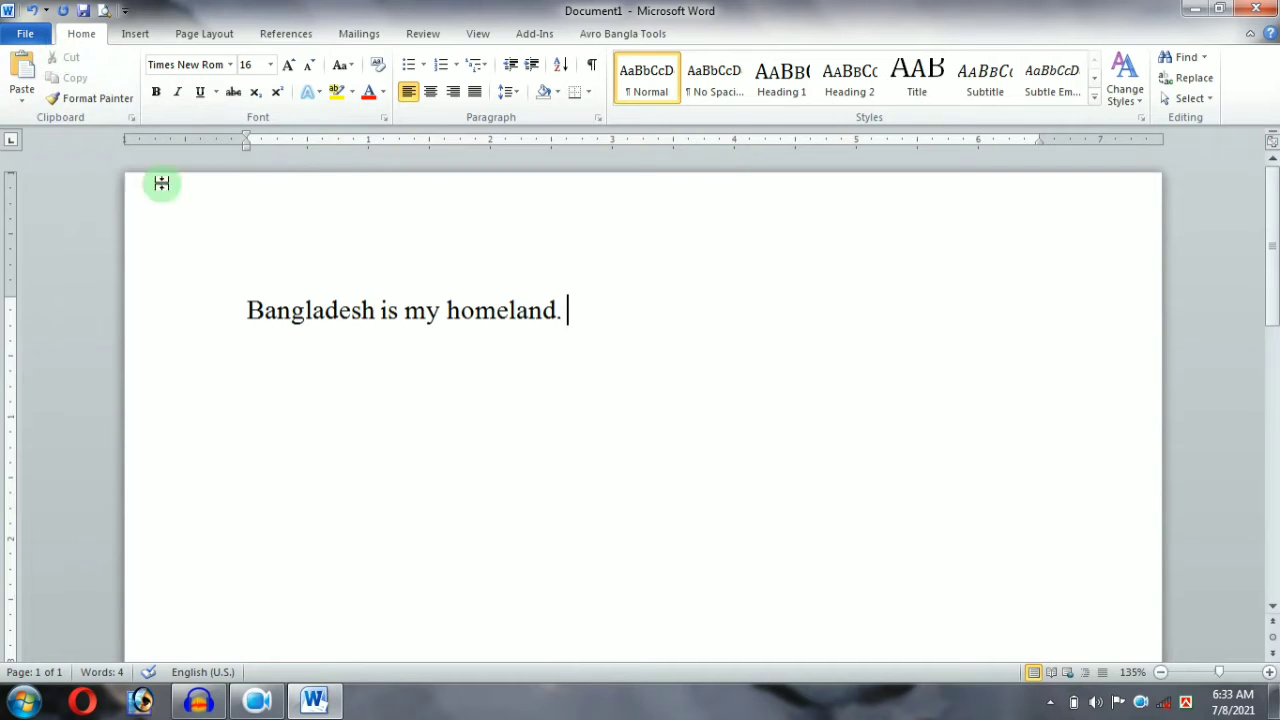
double_click(412, 311)
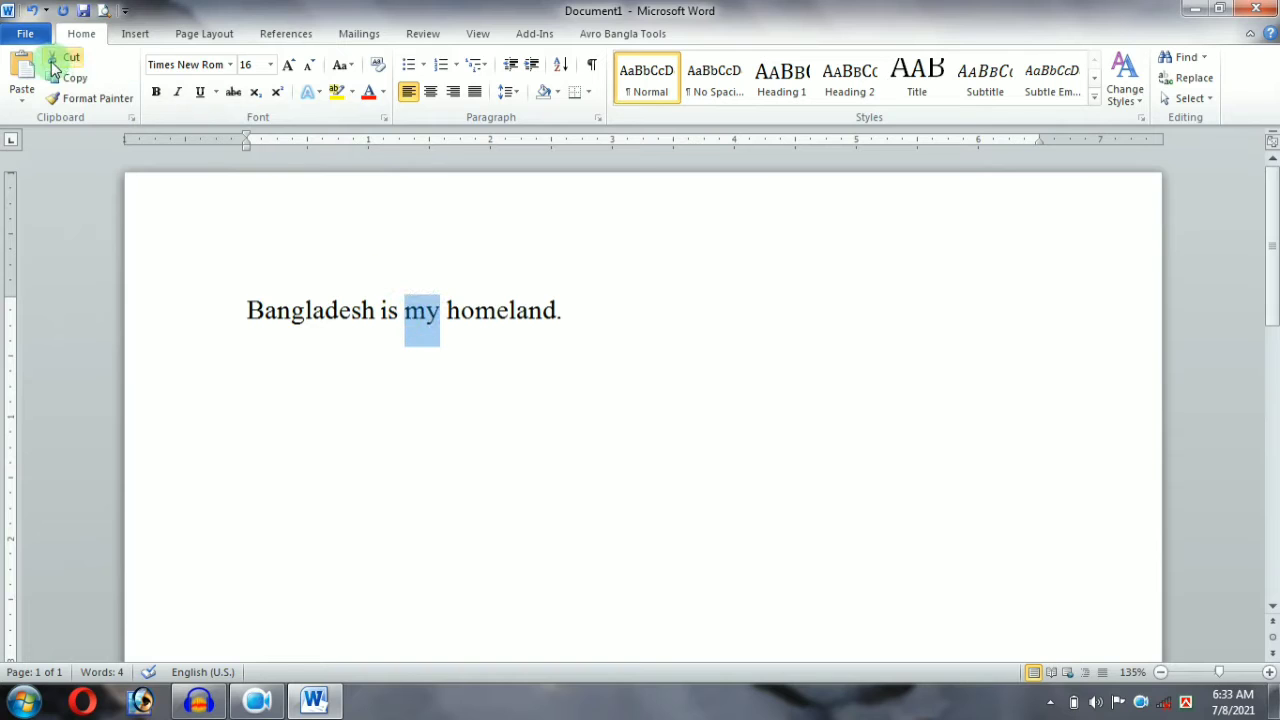
click(64, 66)
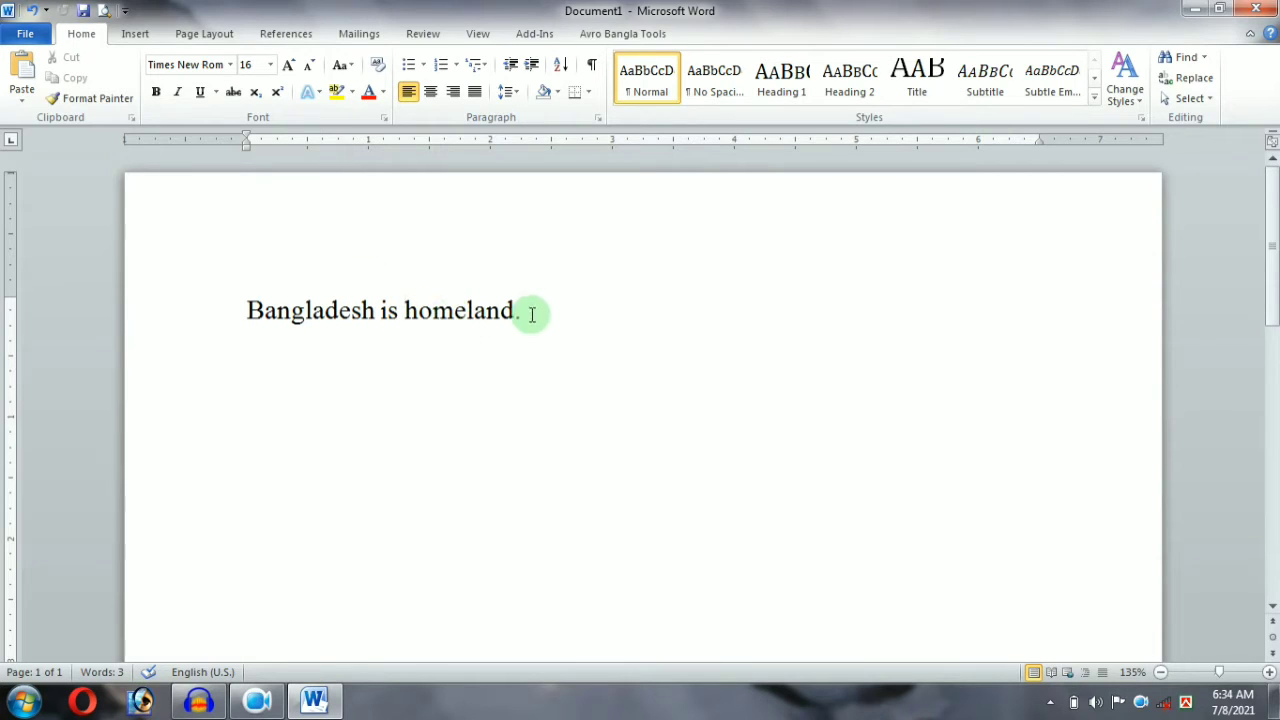
click(24, 64)
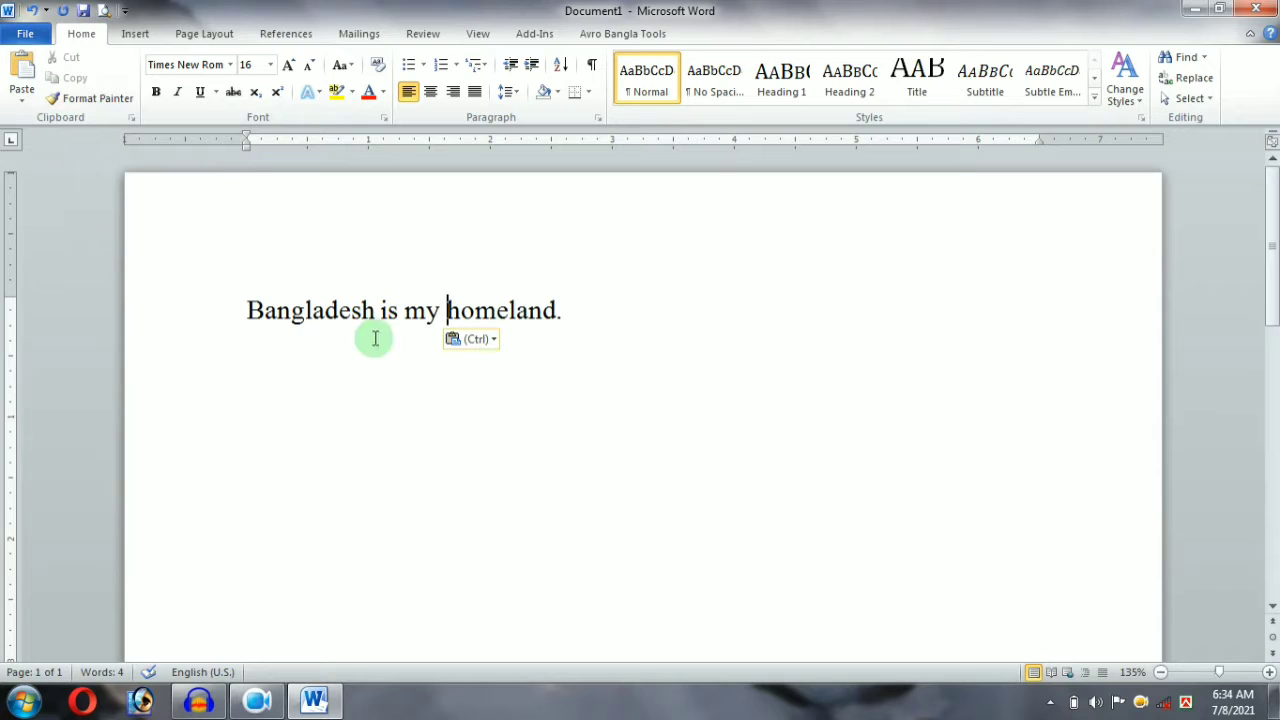
drag(568, 308, 405, 320)
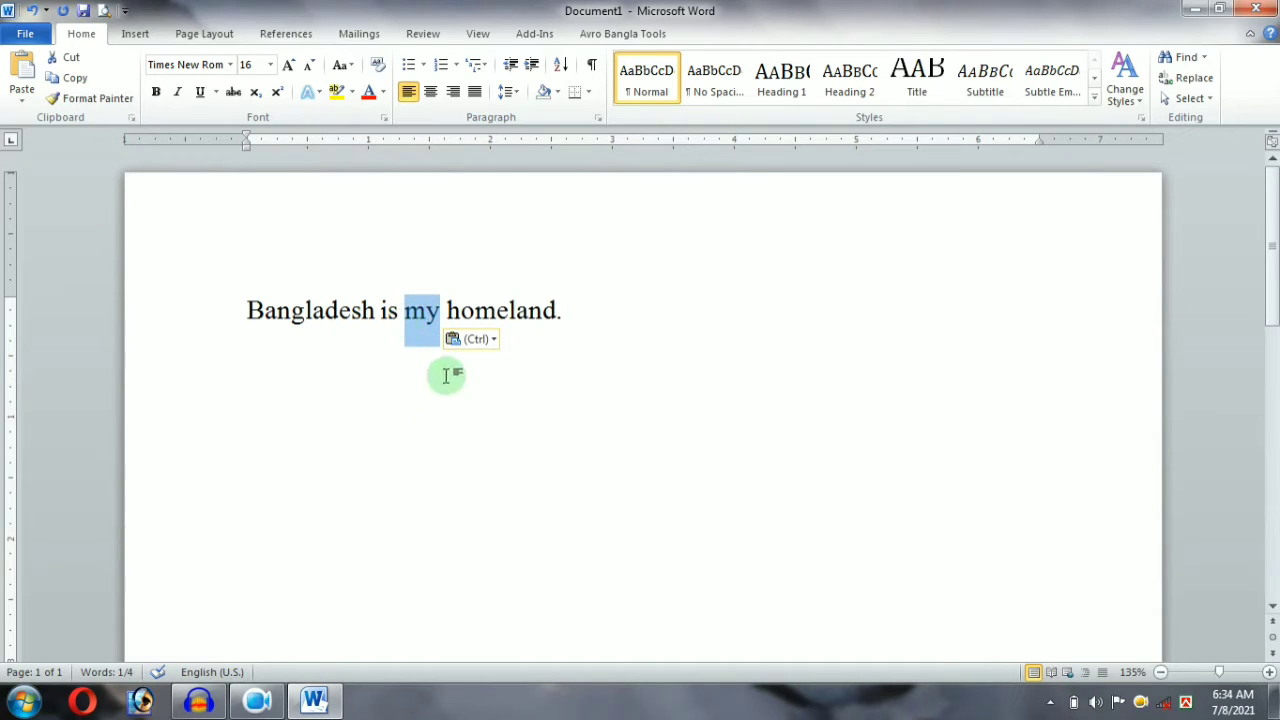
click(439, 318)
drag(439, 320, 396, 334)
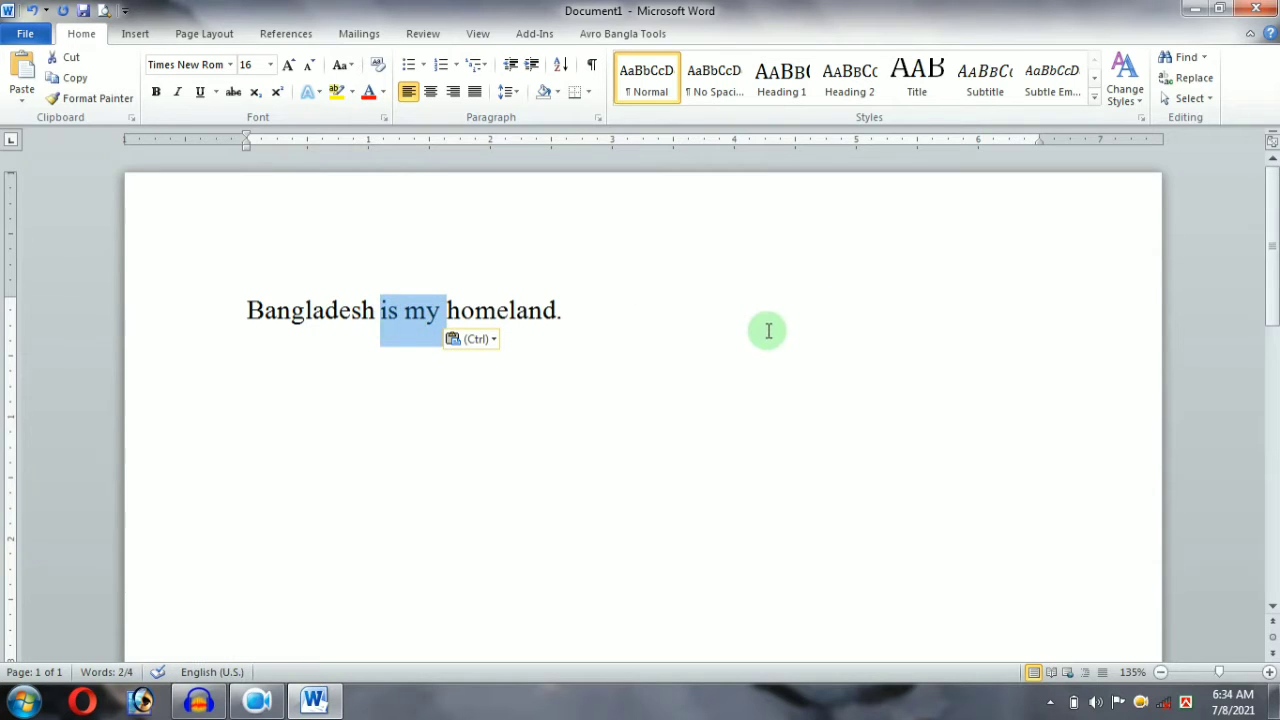
click(589, 303)
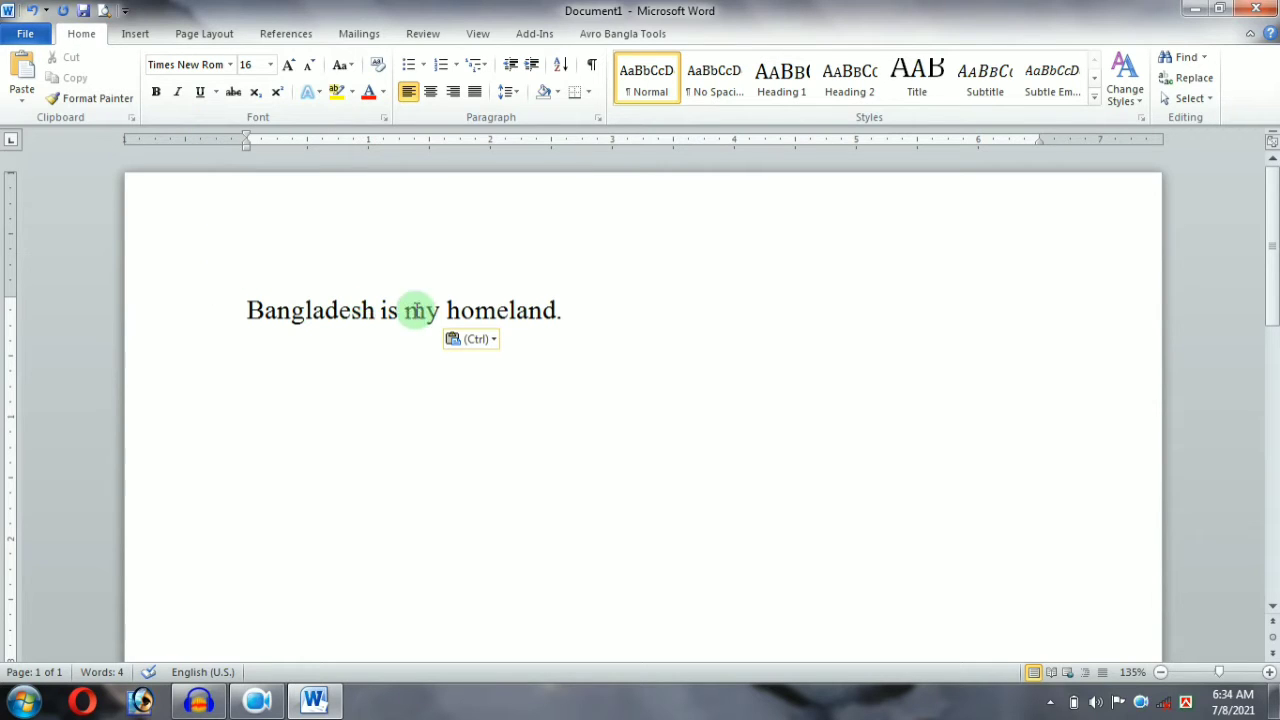
Copy the word "my" from the sentence and paste it five times after the full stop
drag(406, 311, 445, 309)
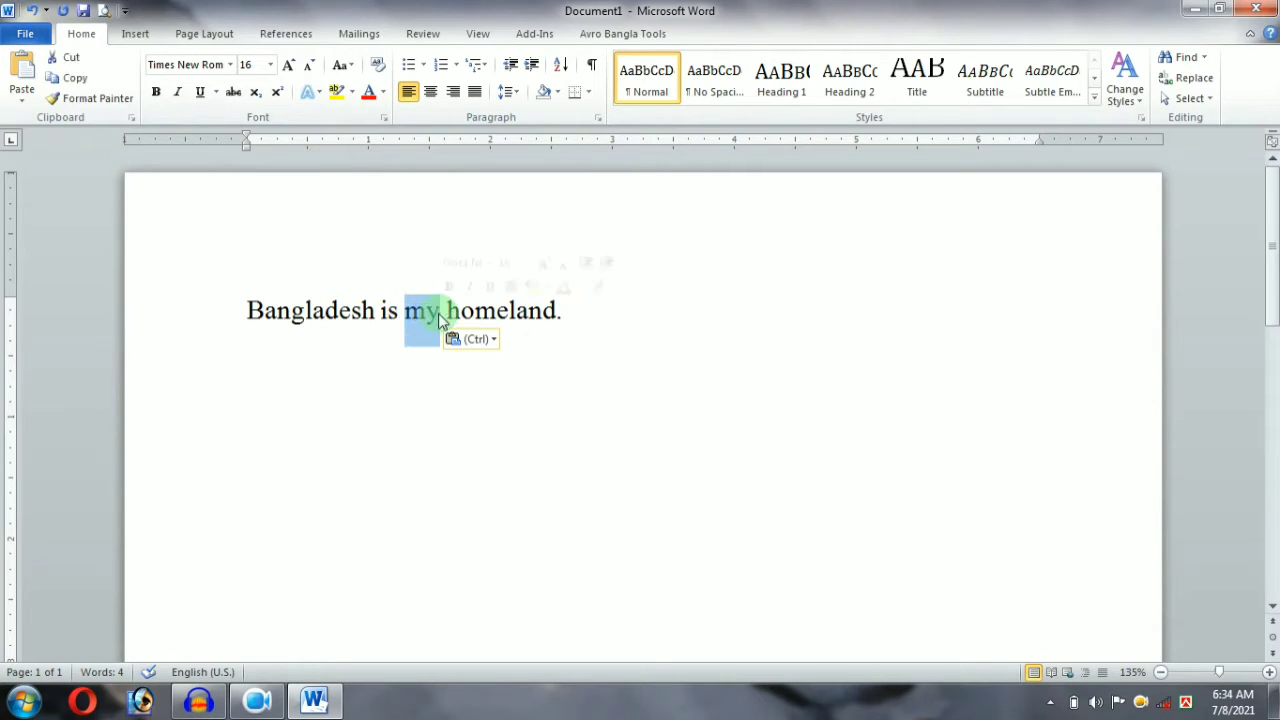
click(82, 82)
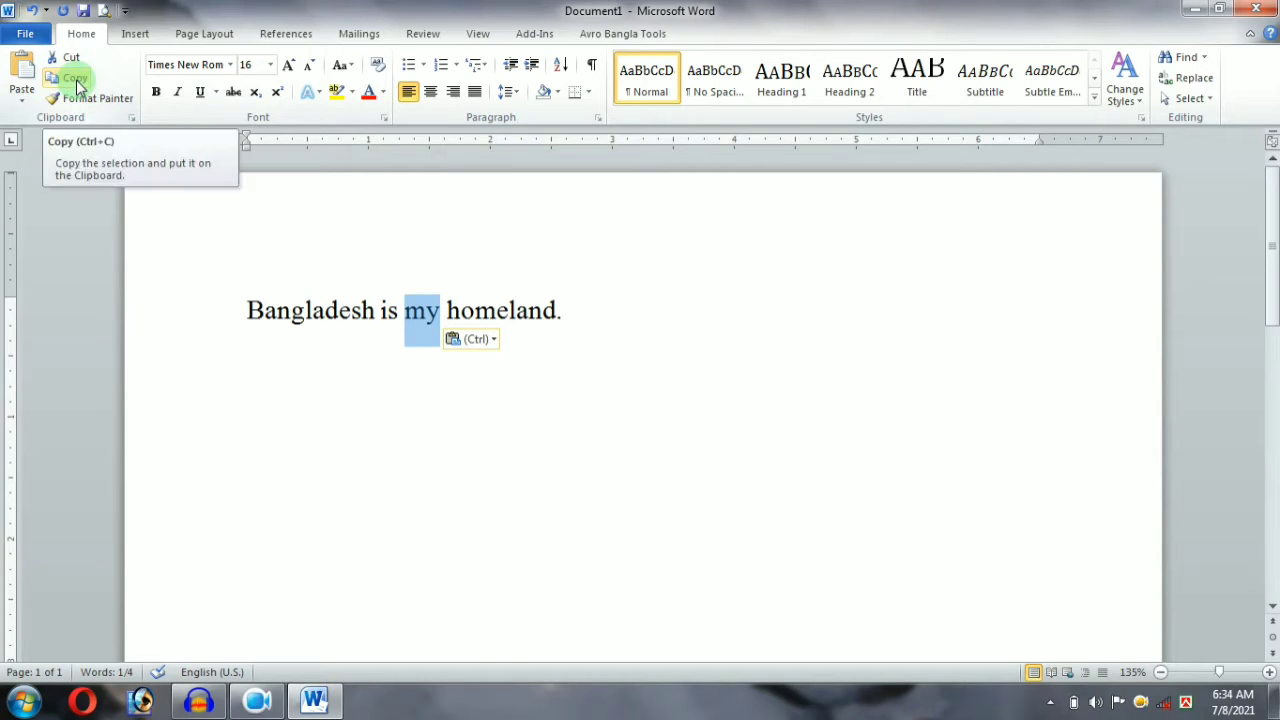
click(78, 85)
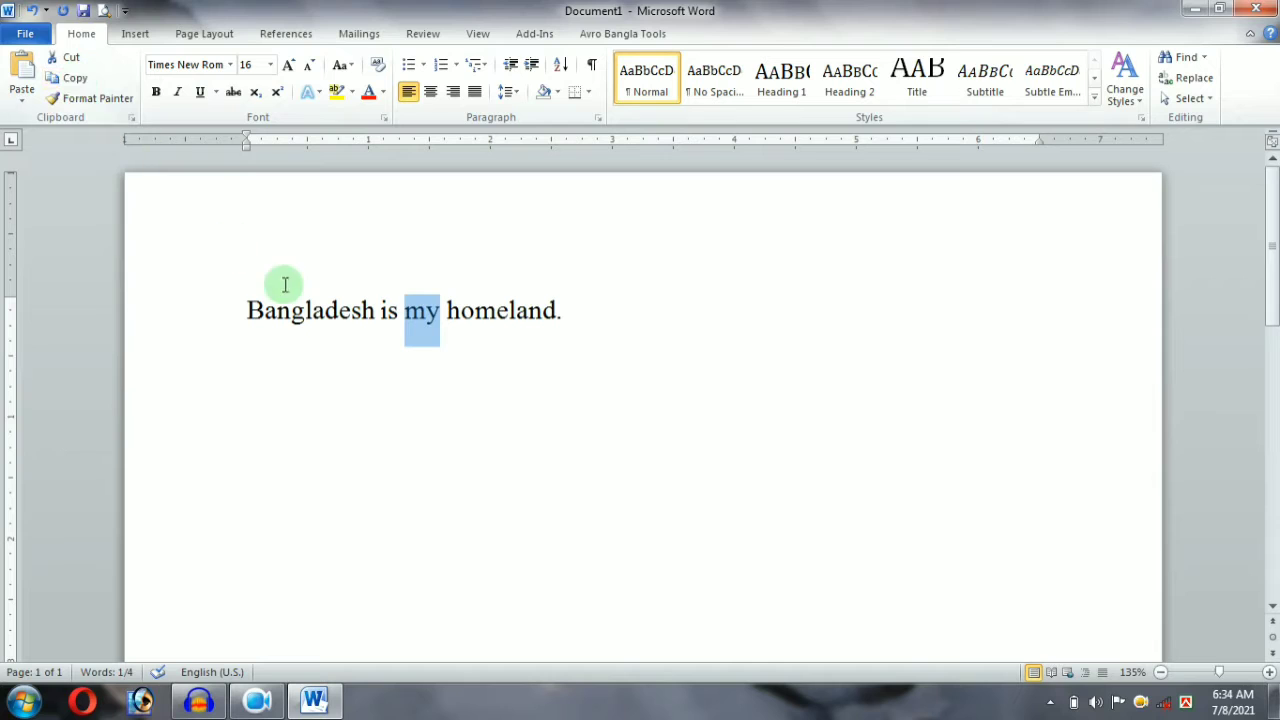
click(417, 310)
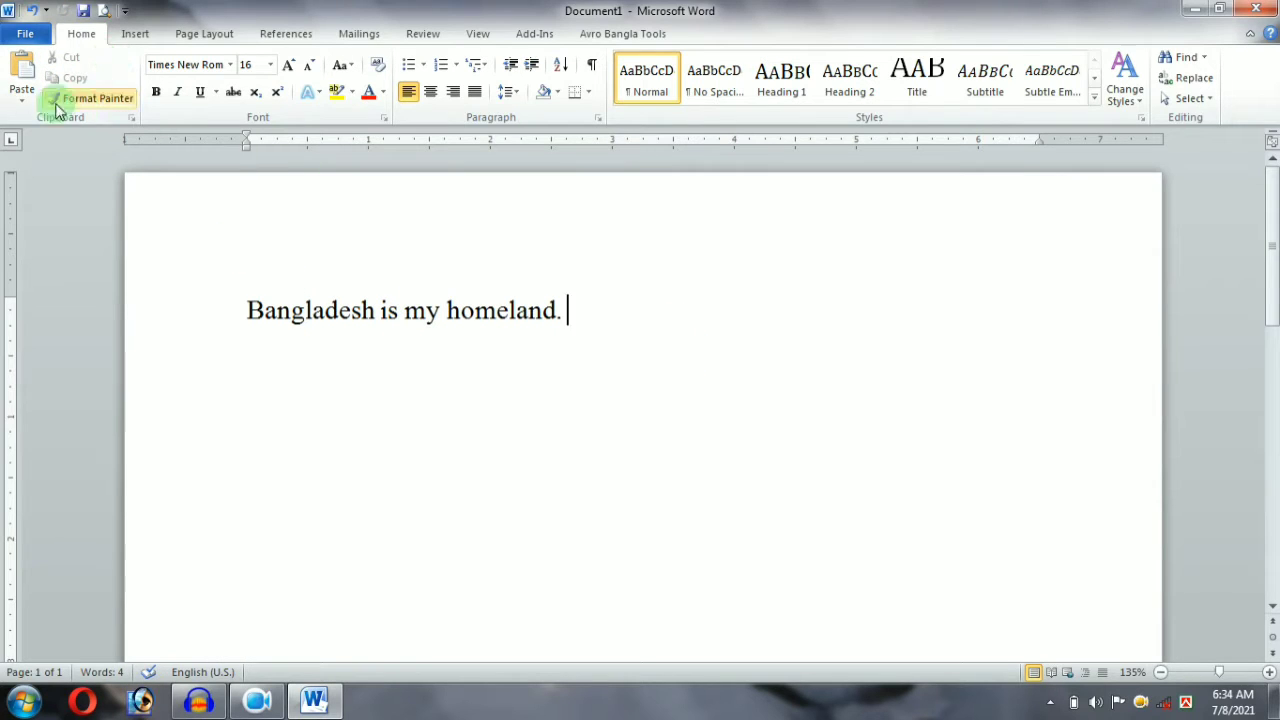
click(23, 64)
click(24, 65)
click(23, 64)
click(23, 64)
click(23, 64)
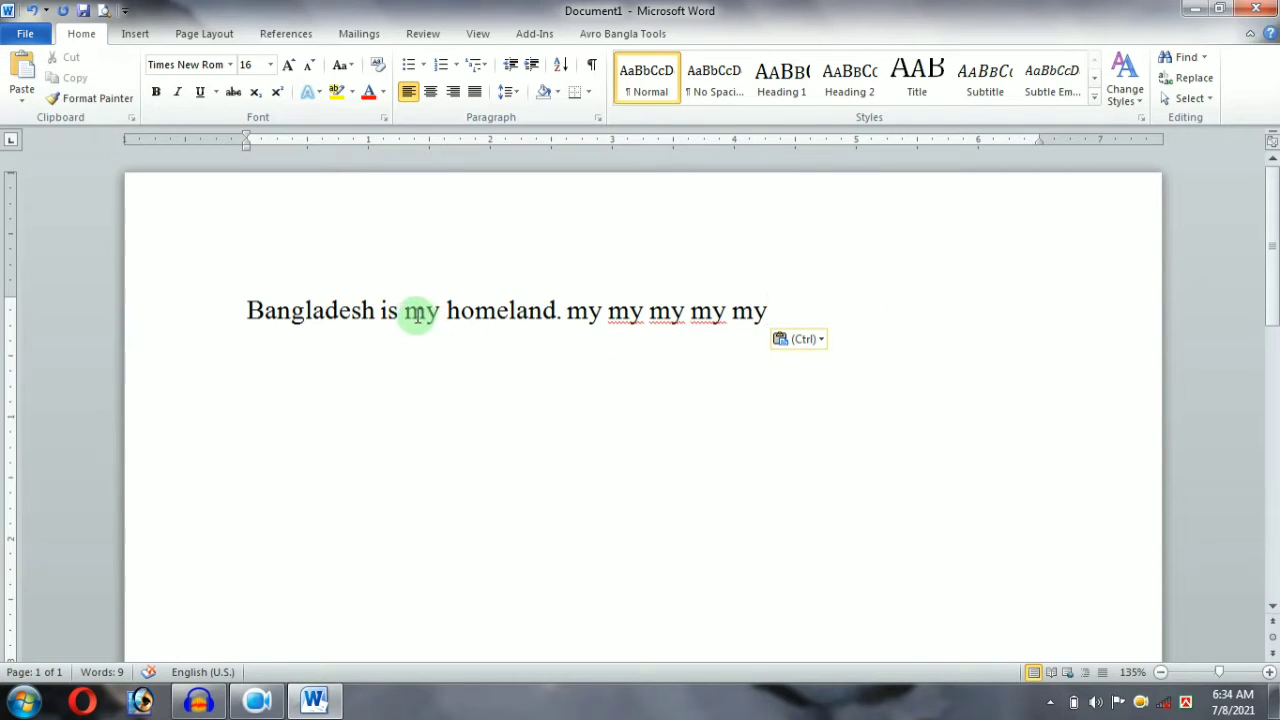
Cut "my" from between "is" and "homeland" and paste it three times at the end of the line
drag(416, 313, 440, 312)
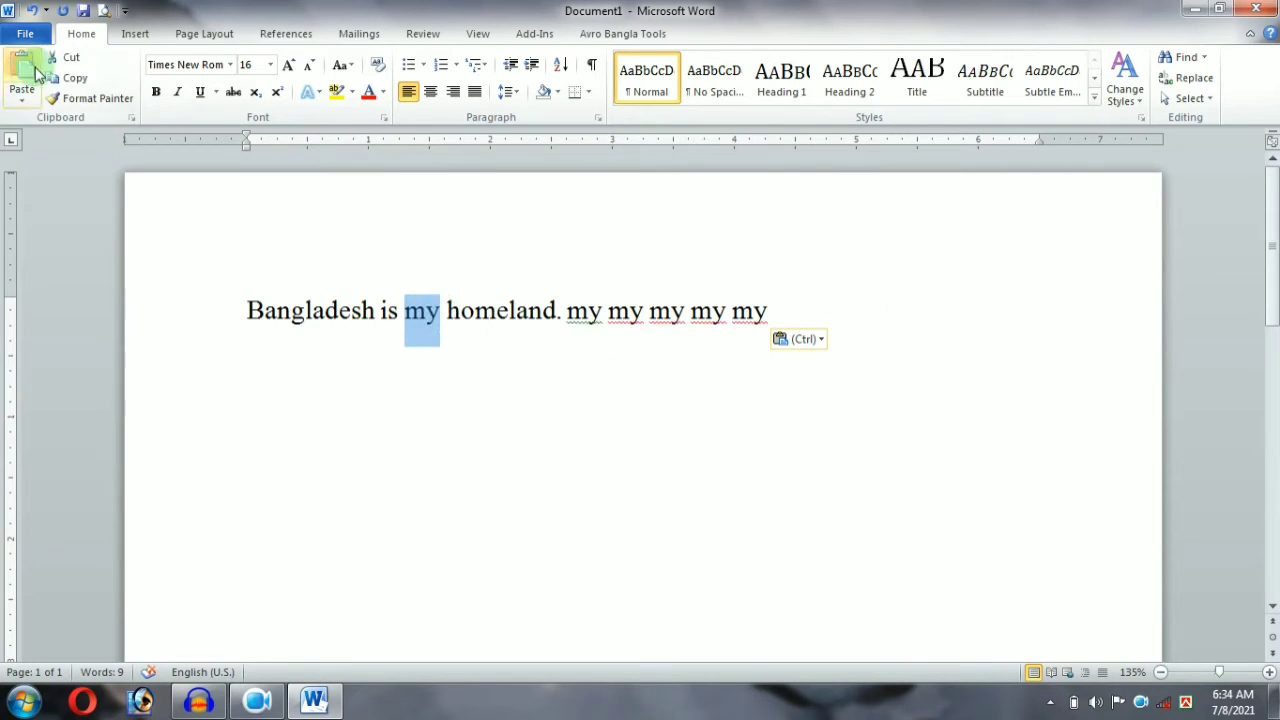
click(60, 57)
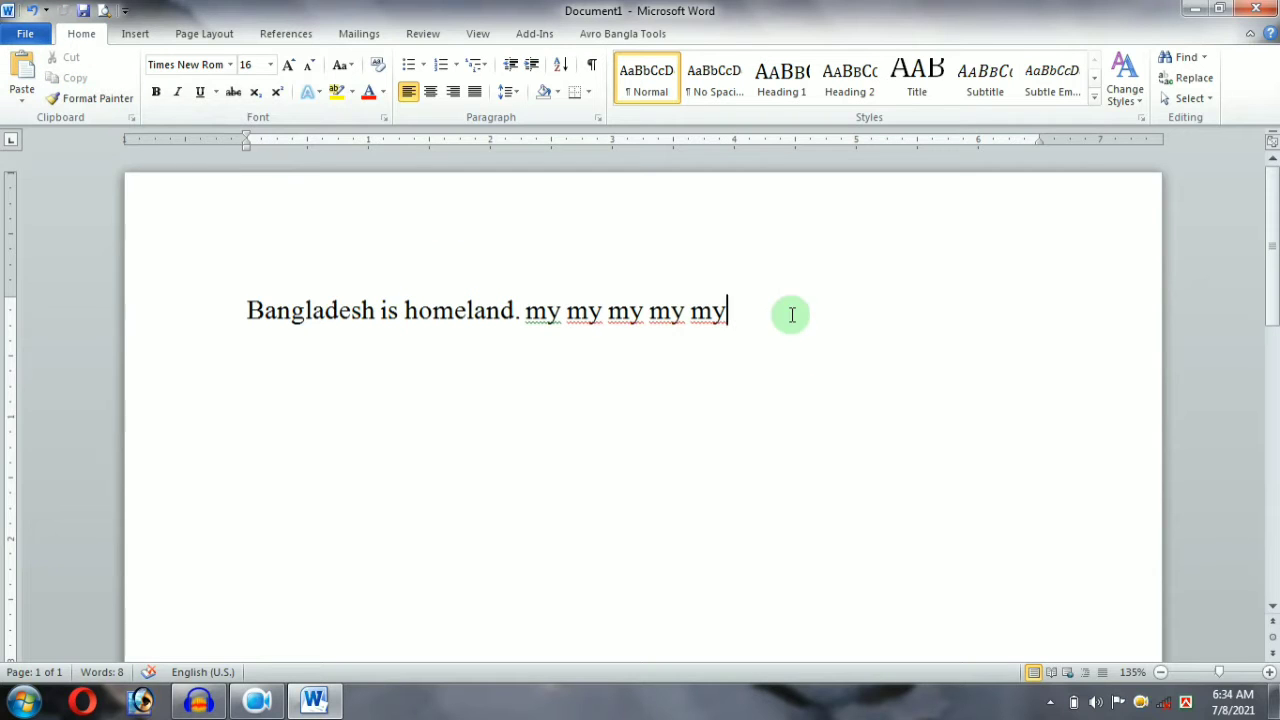
click(23, 64)
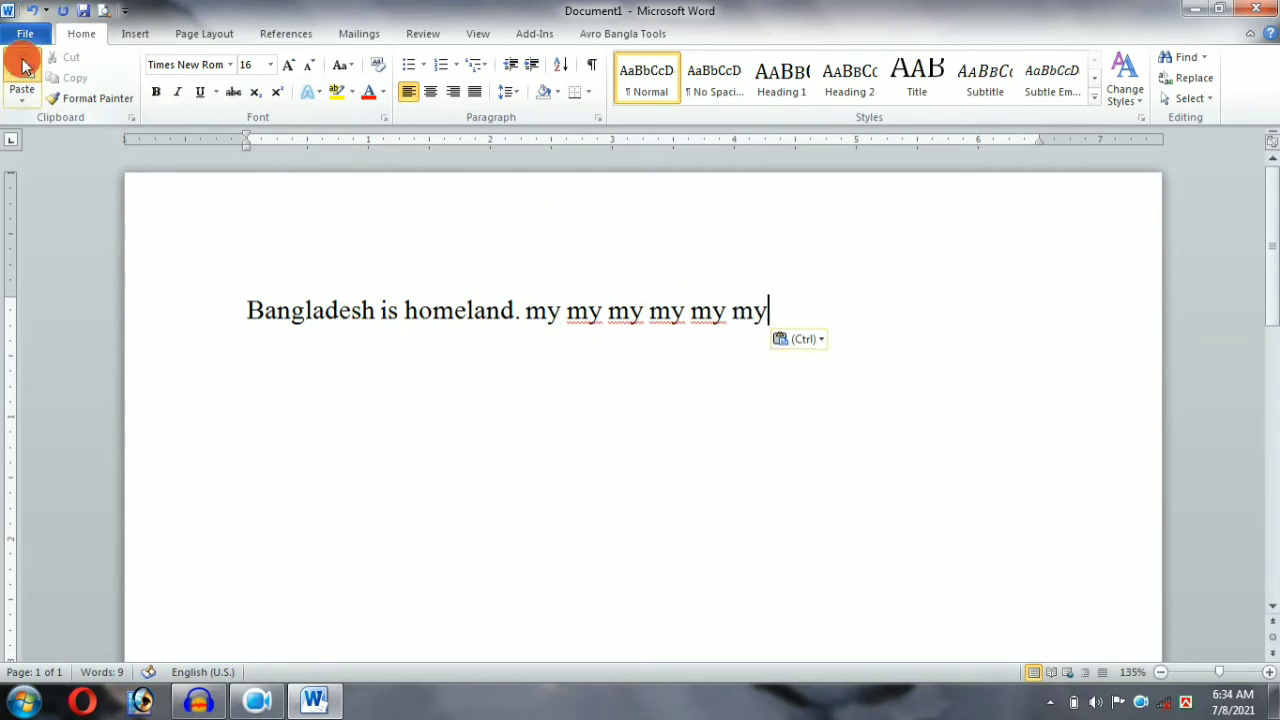
click(26, 67)
click(26, 67)
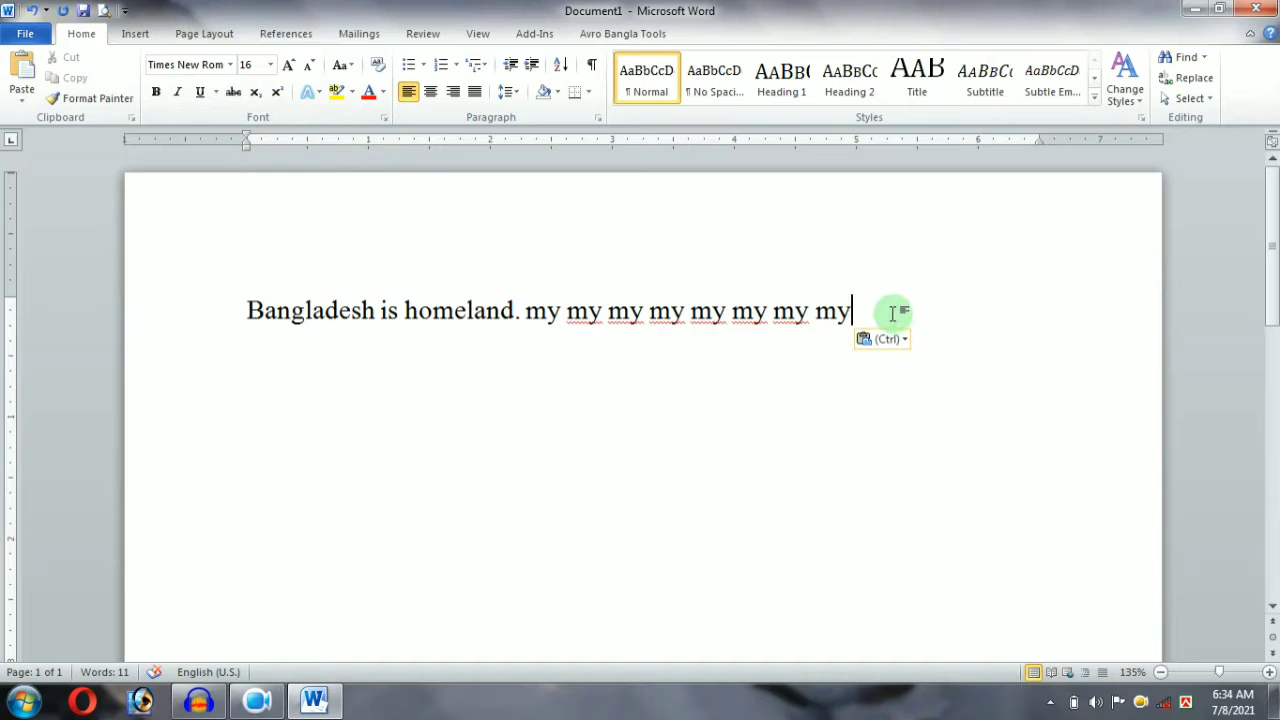
Undo the three pastes and the cut of "my", and delete the five extra copies after the sentence
key(ctrl+z)
key(ctrl+z)
key(ctrl+z)
key(ctrl+z)
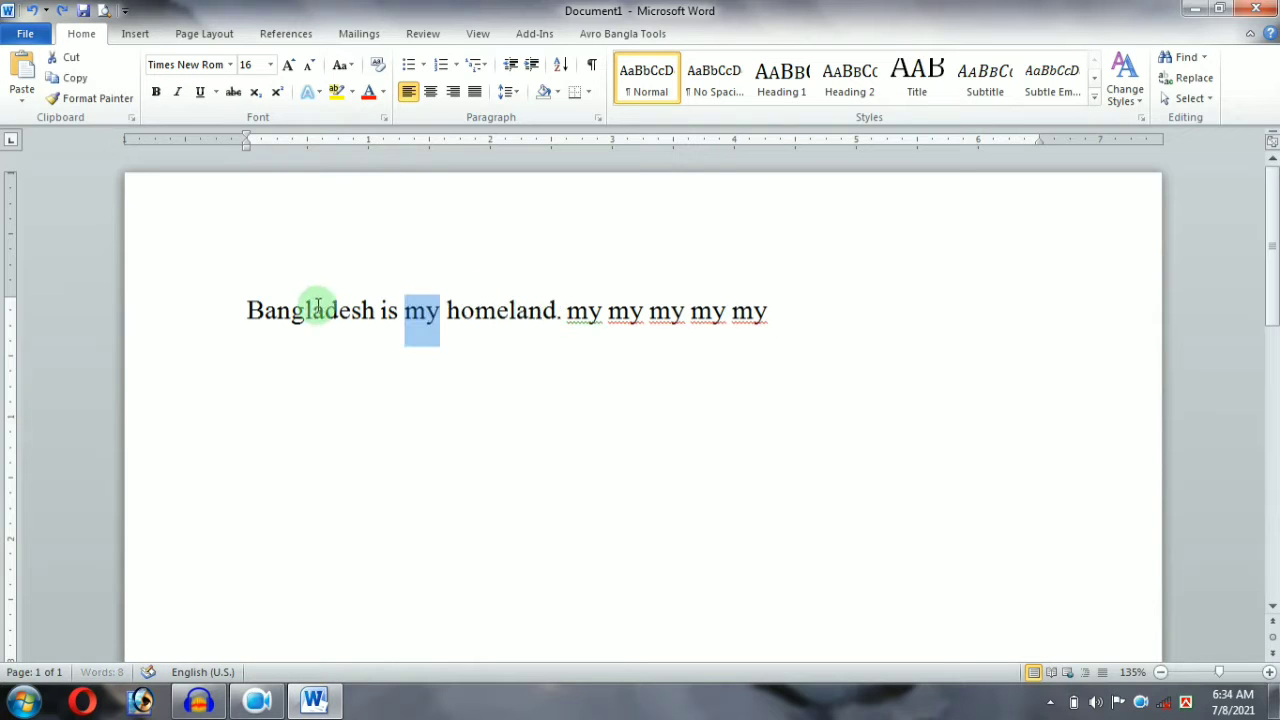
drag(778, 314, 586, 311)
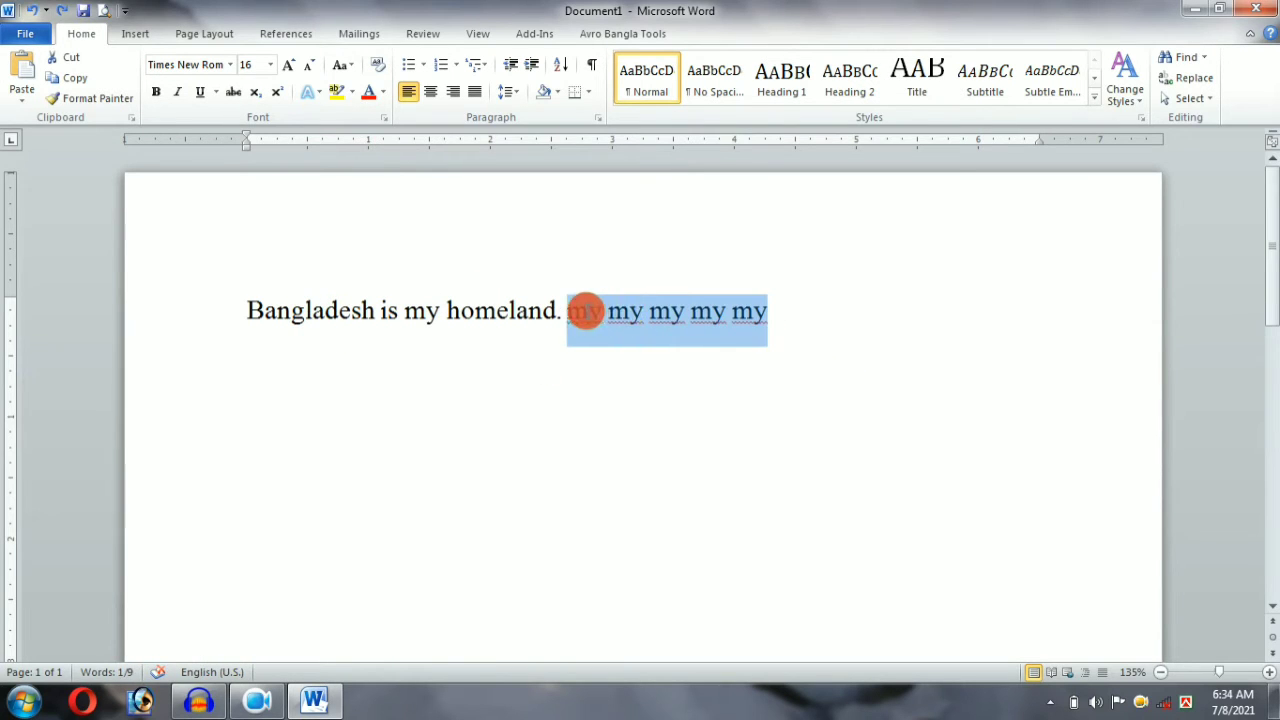
key(Delete)
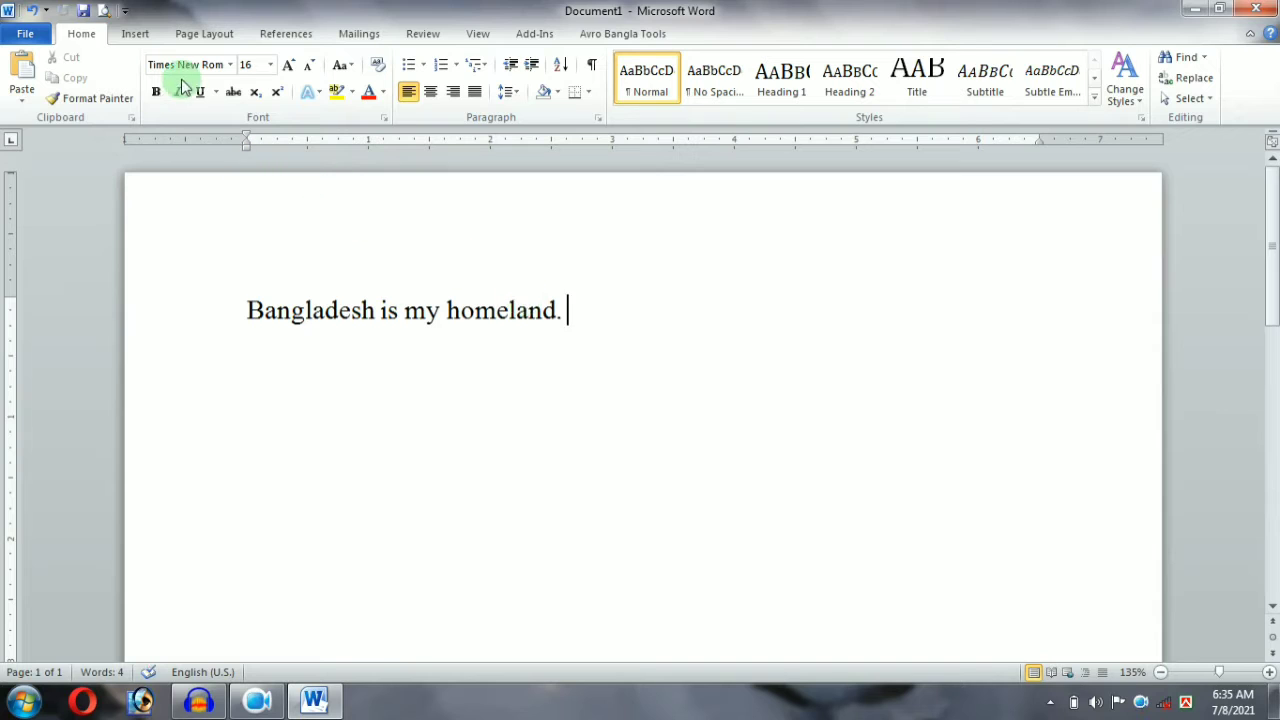
Use Format Painter to copy the sentence's formatting onto "homeland." and that word's formatting onto "Bangladesh"
click(108, 104)
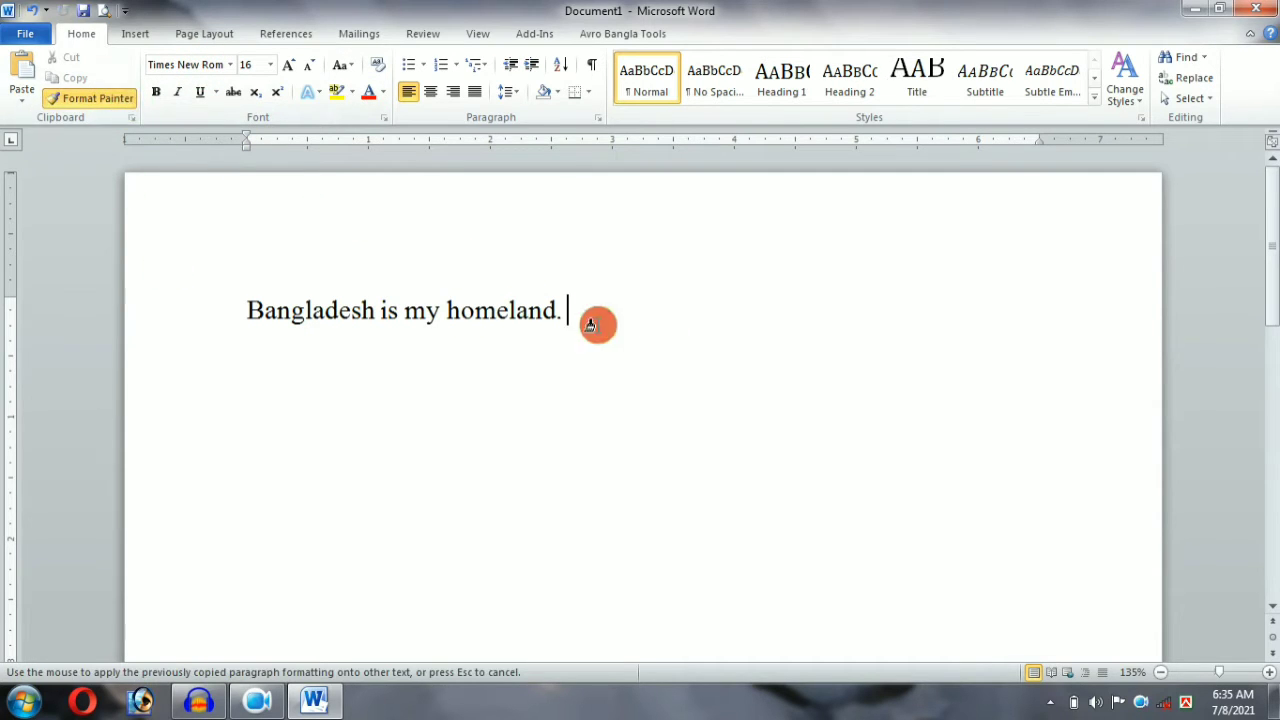
drag(594, 322, 449, 322)
click(75, 103)
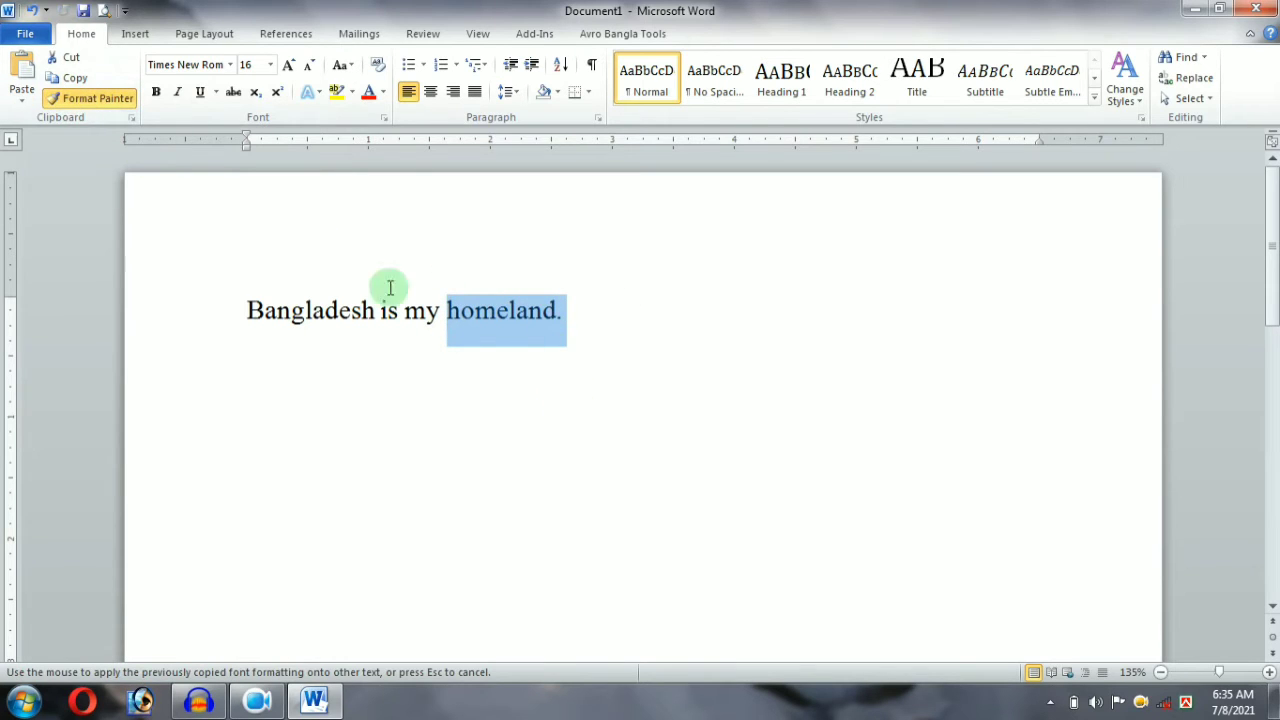
click(312, 310)
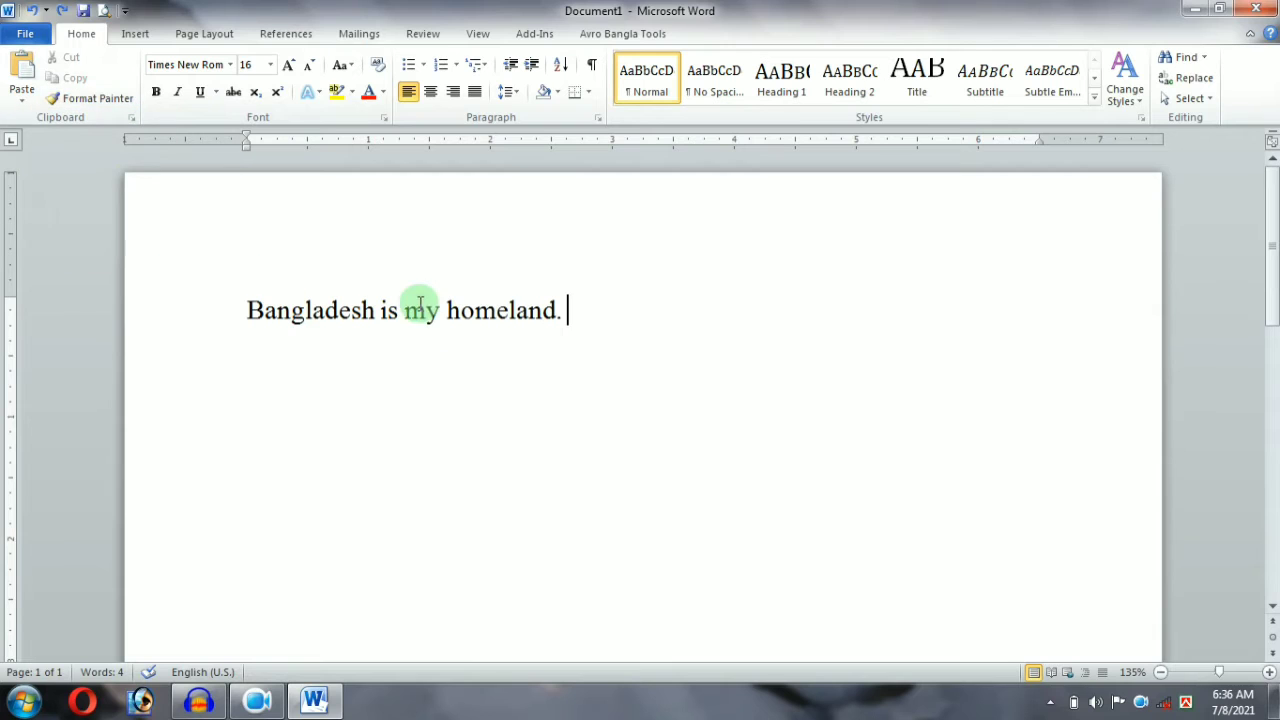
drag(364, 307, 485, 318)
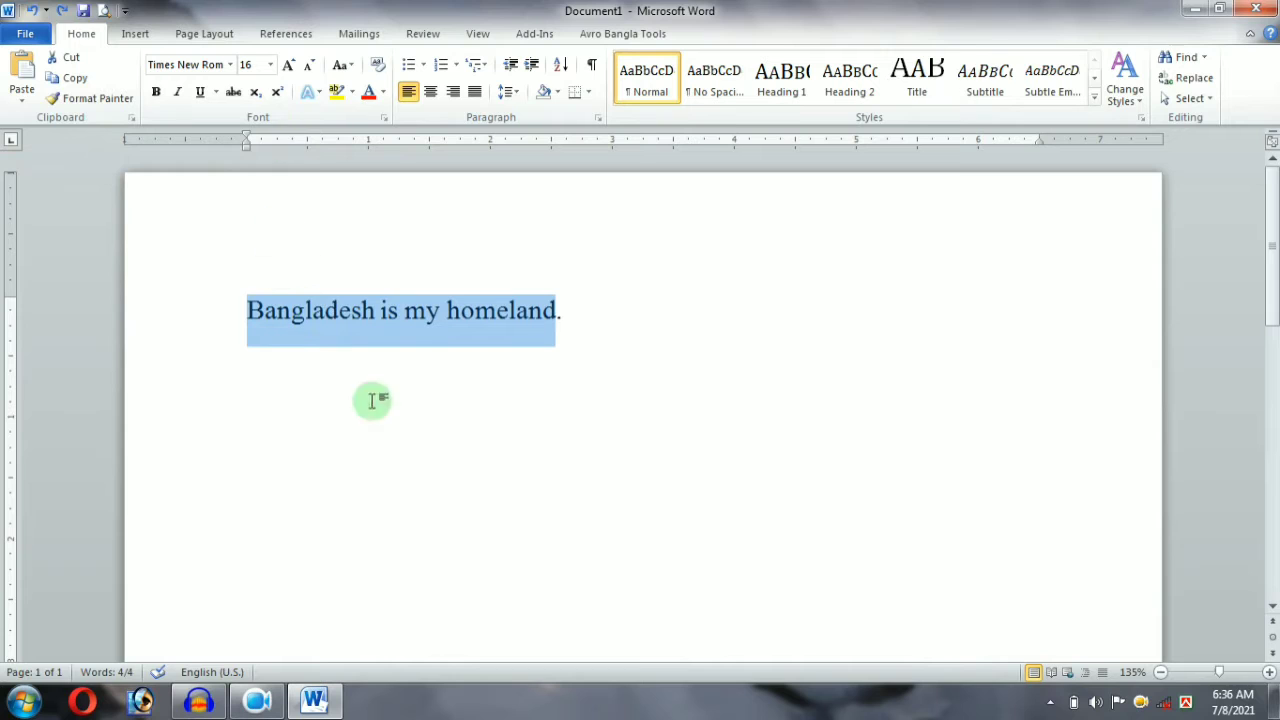
click(628, 330)
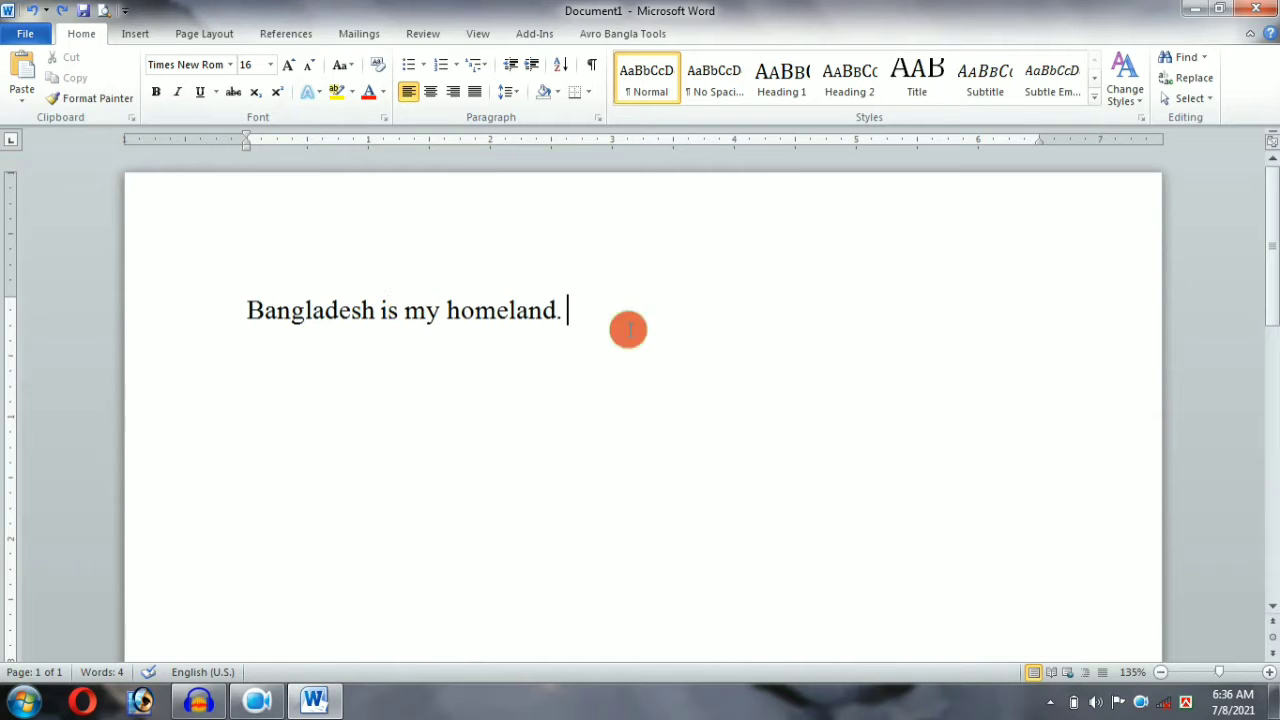
click(233, 65)
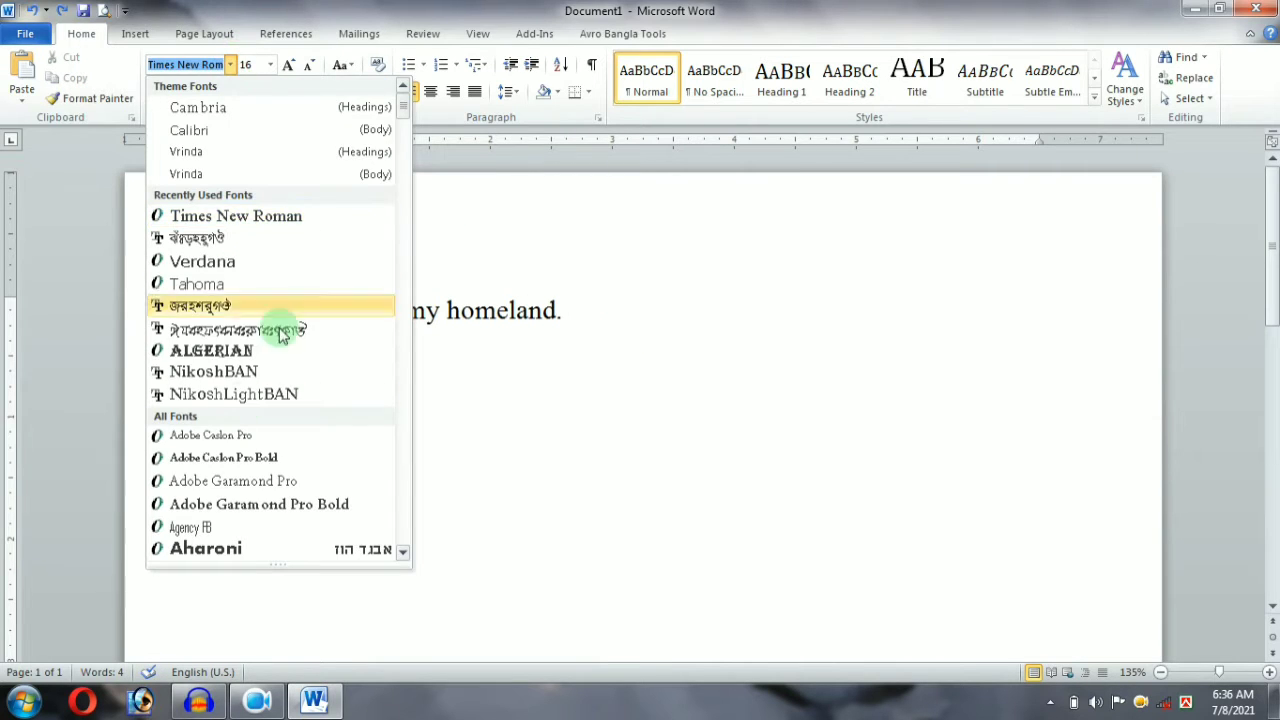
click(651, 311)
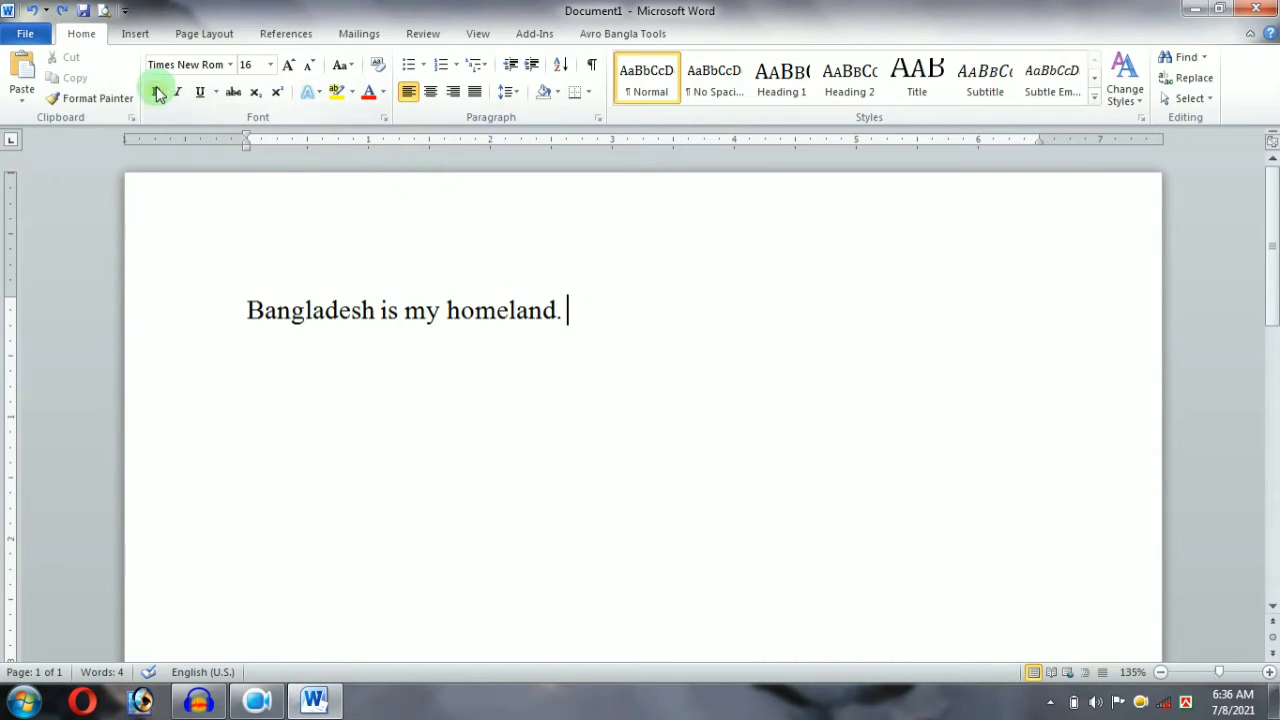
Make the word "Bangladesh" bold, remove the bold, and apply it again
drag(248, 312, 368, 318)
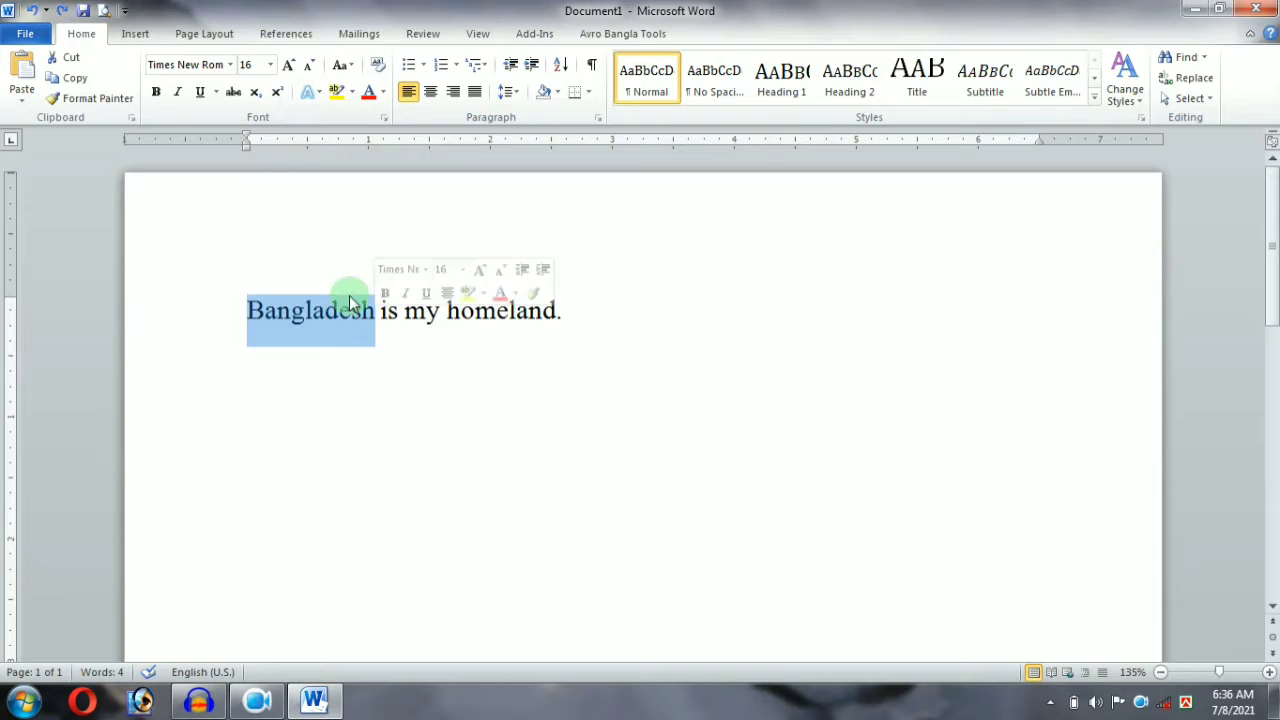
click(155, 97)
scroll(366, 309, up, 4)
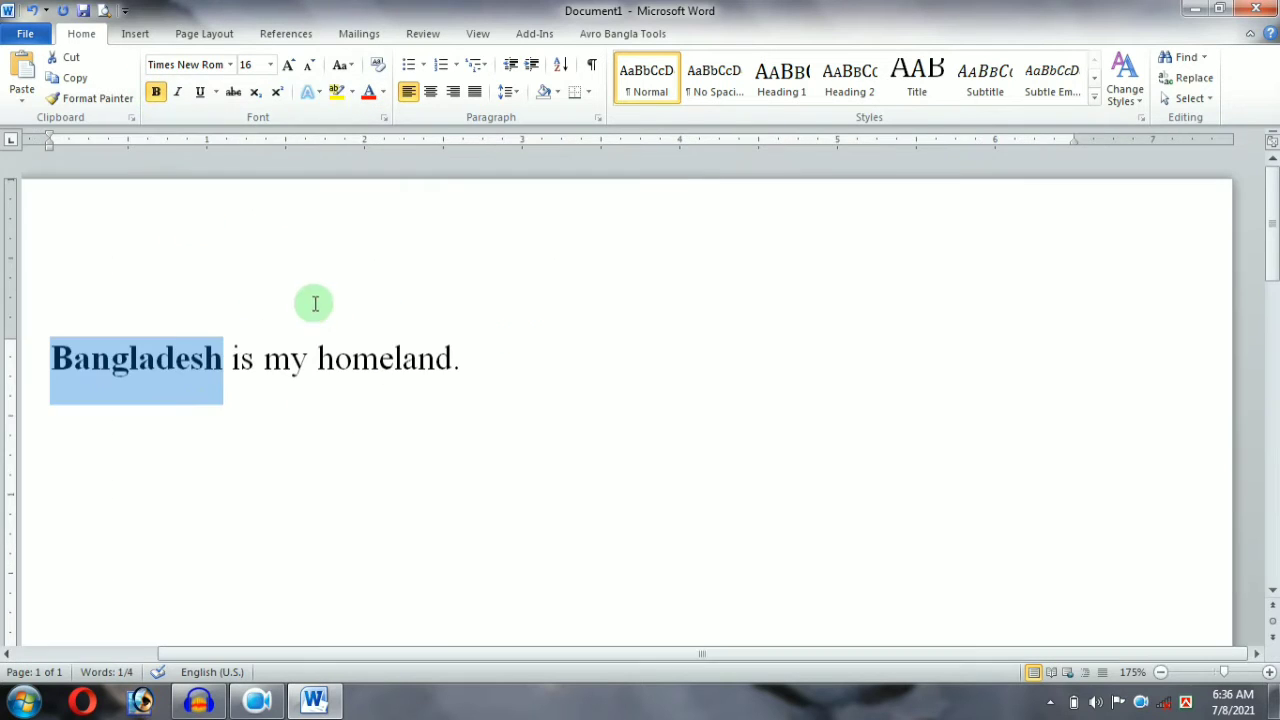
drag(462, 657, 336, 660)
click(317, 401)
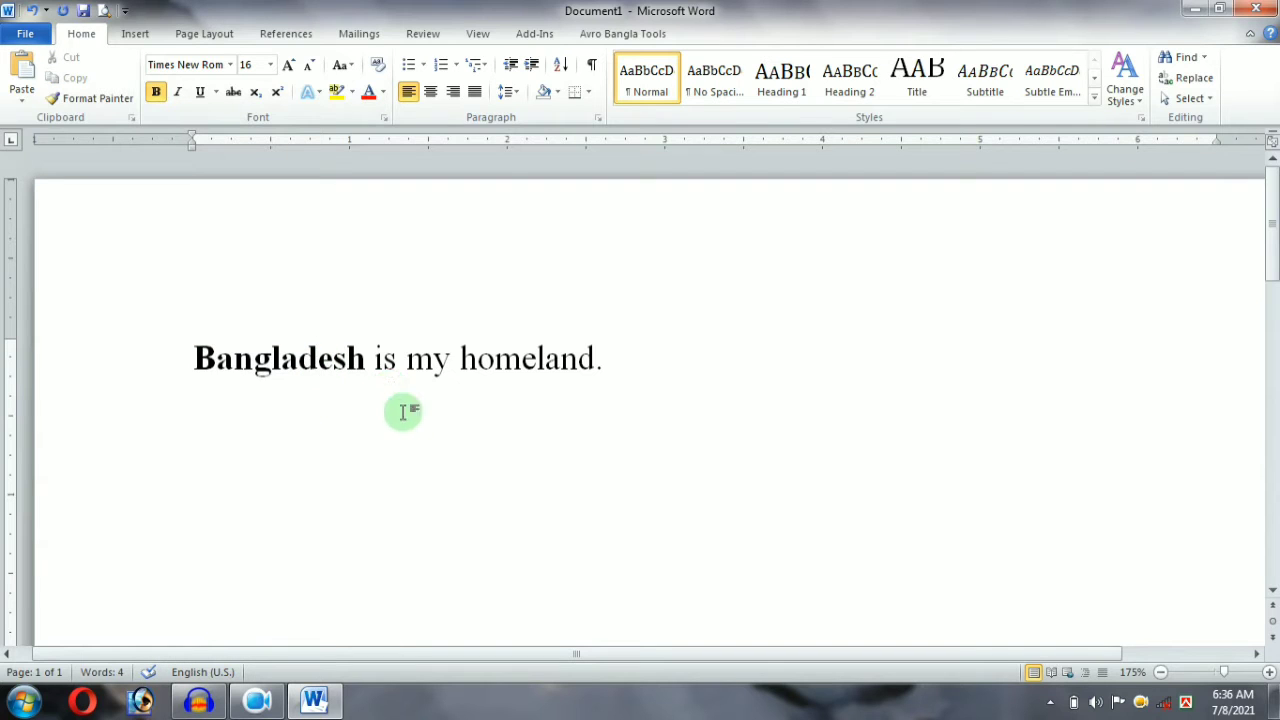
double_click(300, 360)
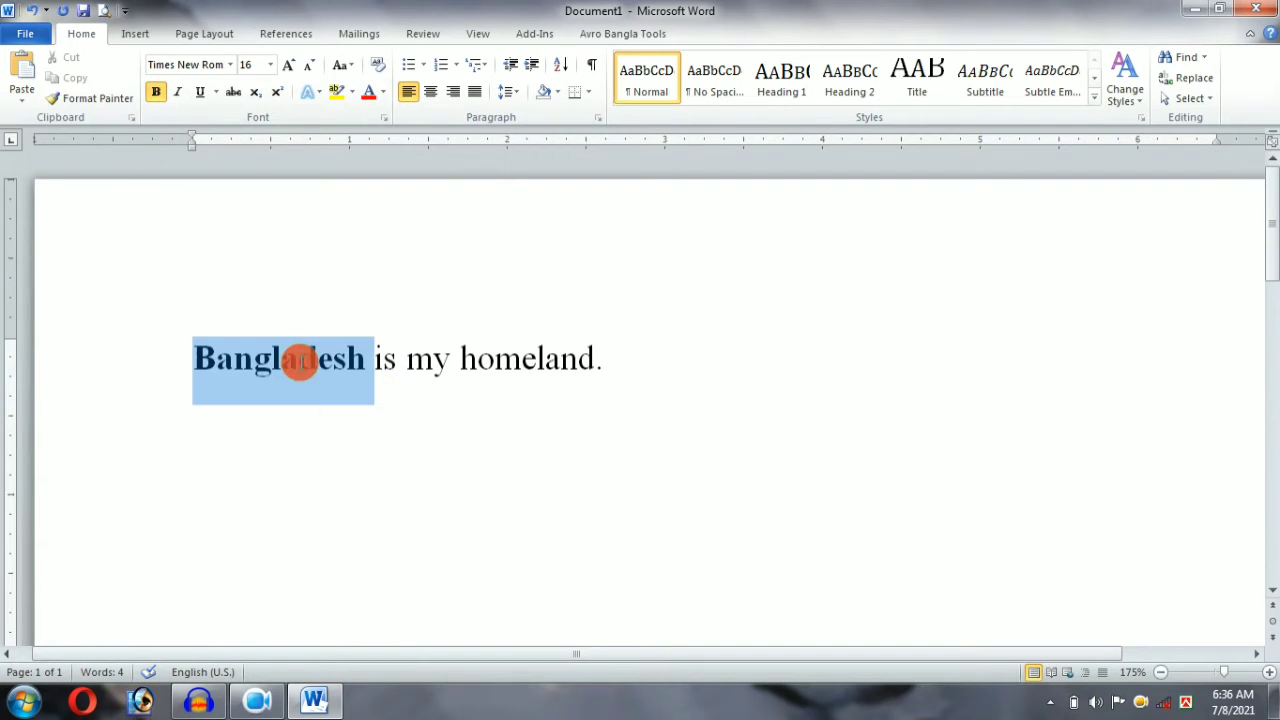
click(155, 91)
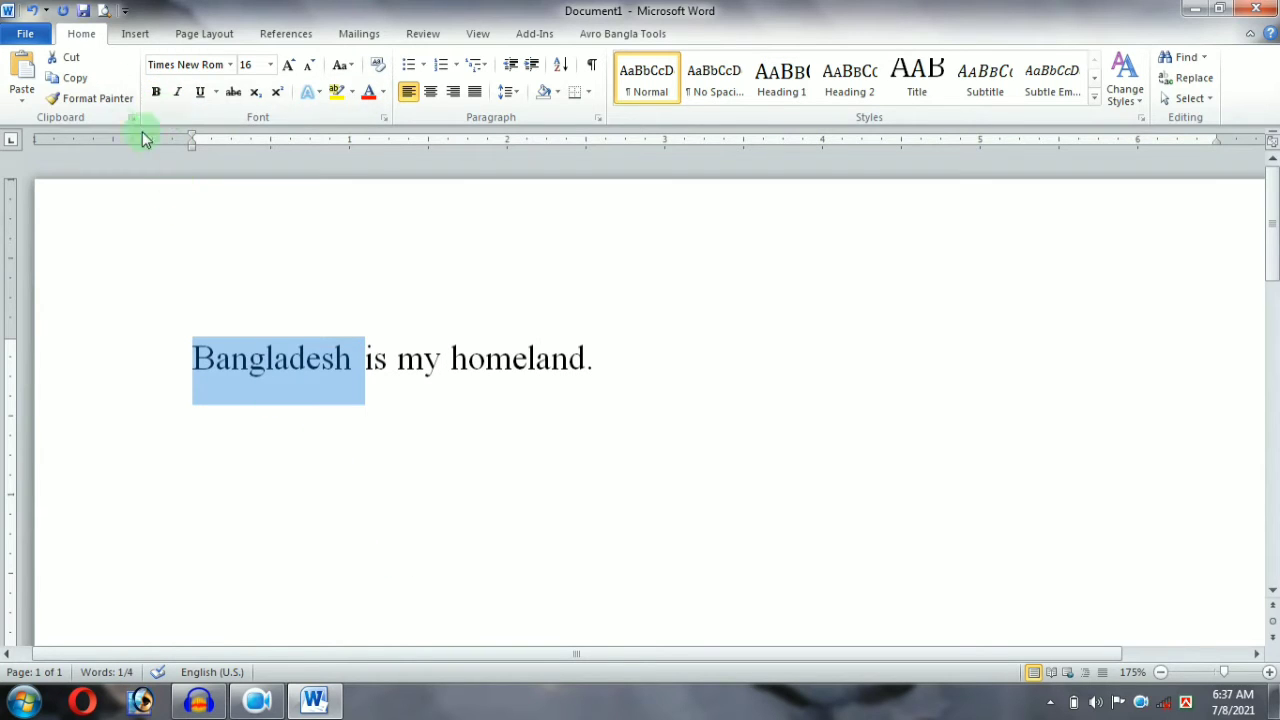
click(160, 91)
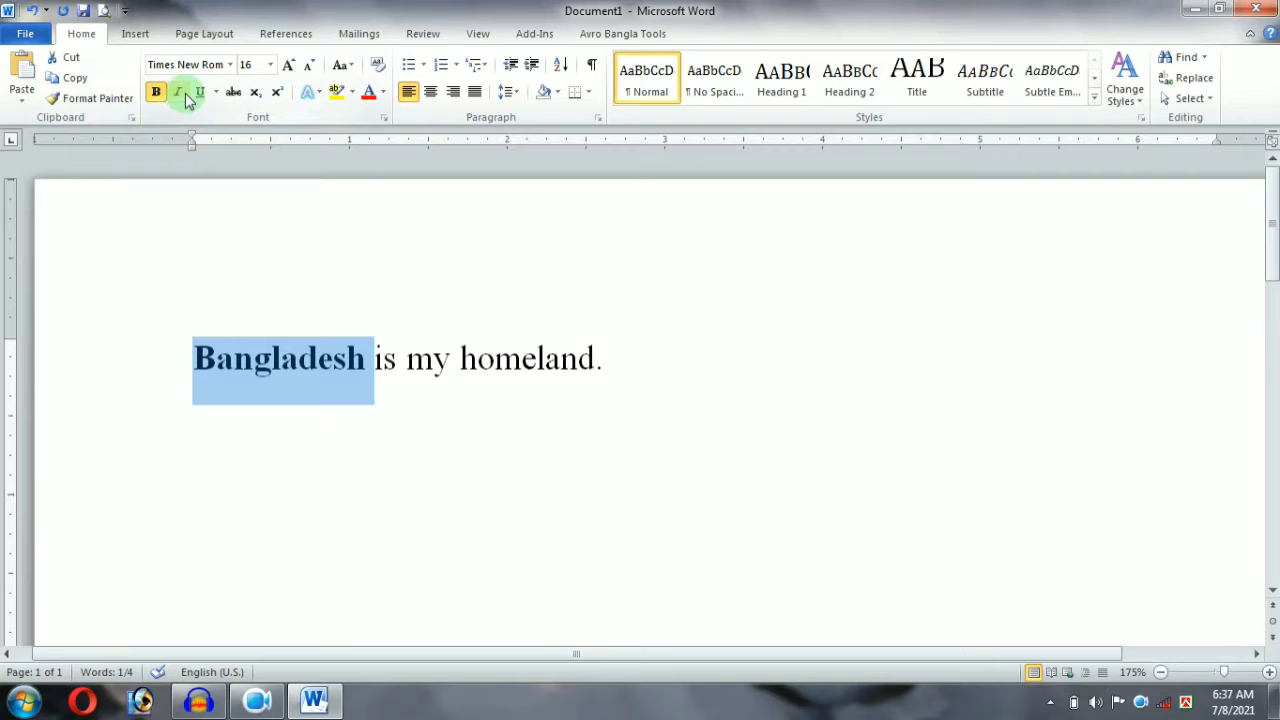
Italicize and underline "Bangladesh", and look through the available underline styles without choosing another
click(180, 92)
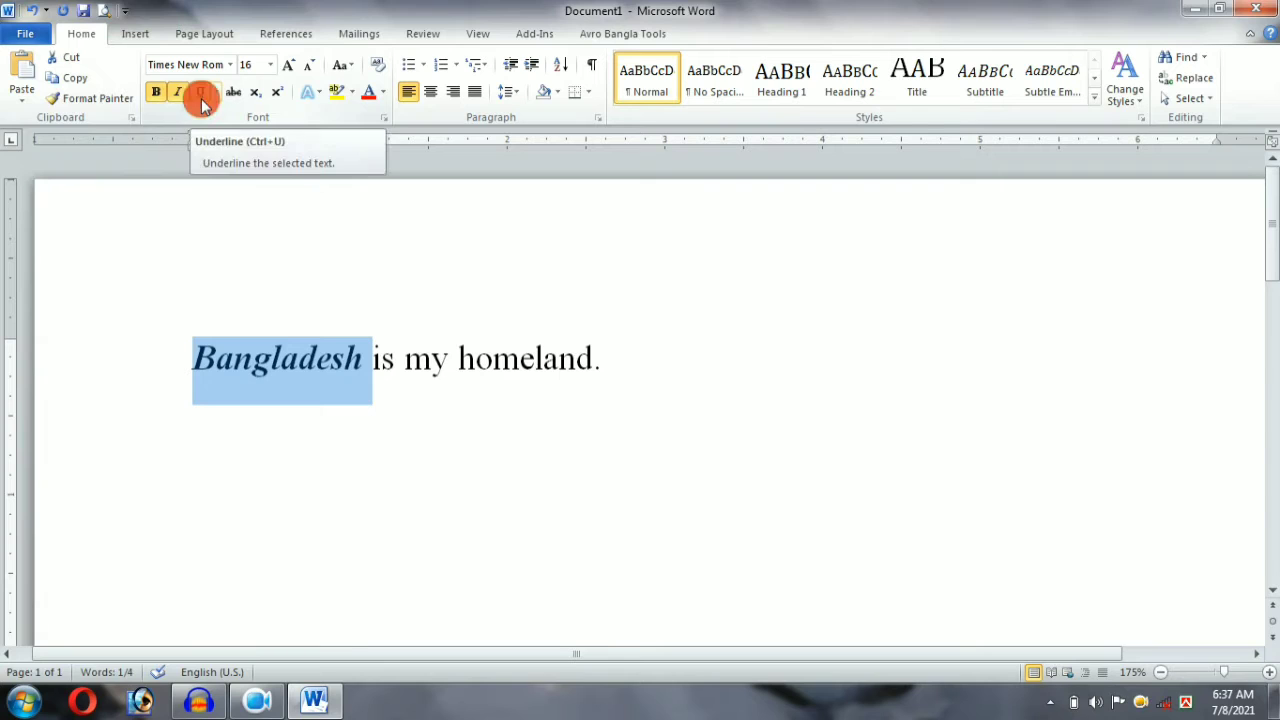
click(201, 98)
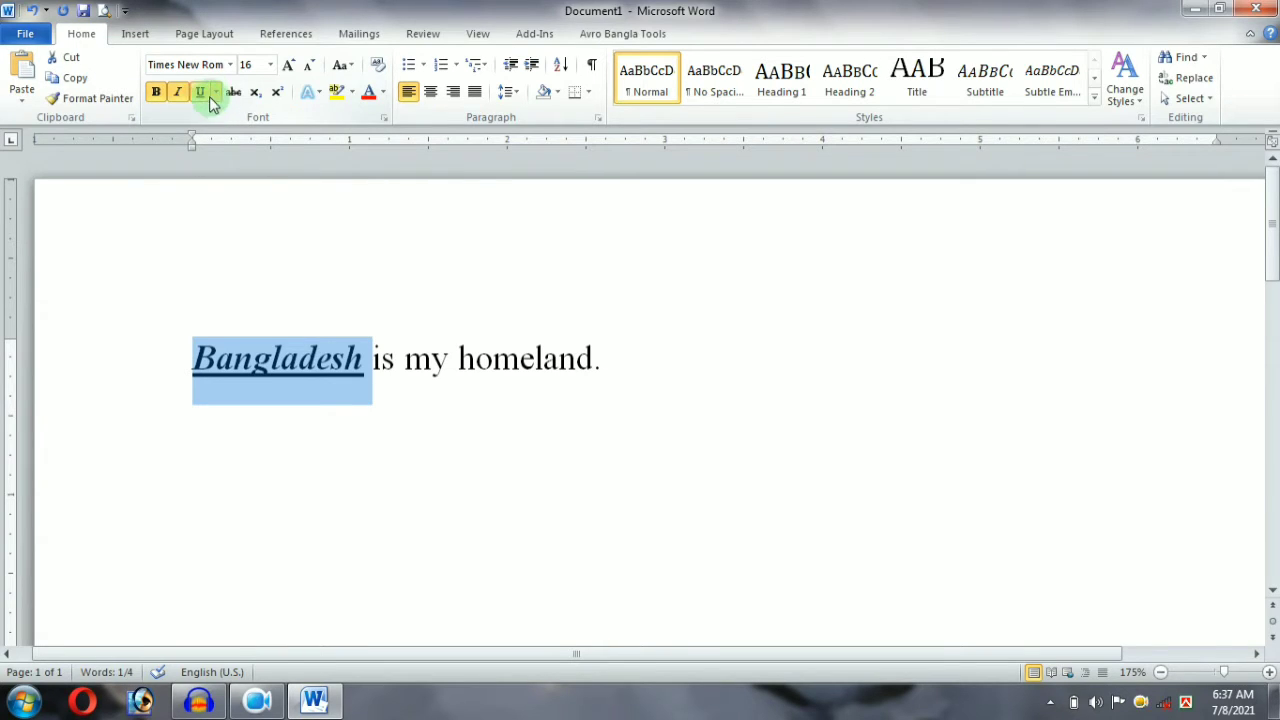
click(217, 92)
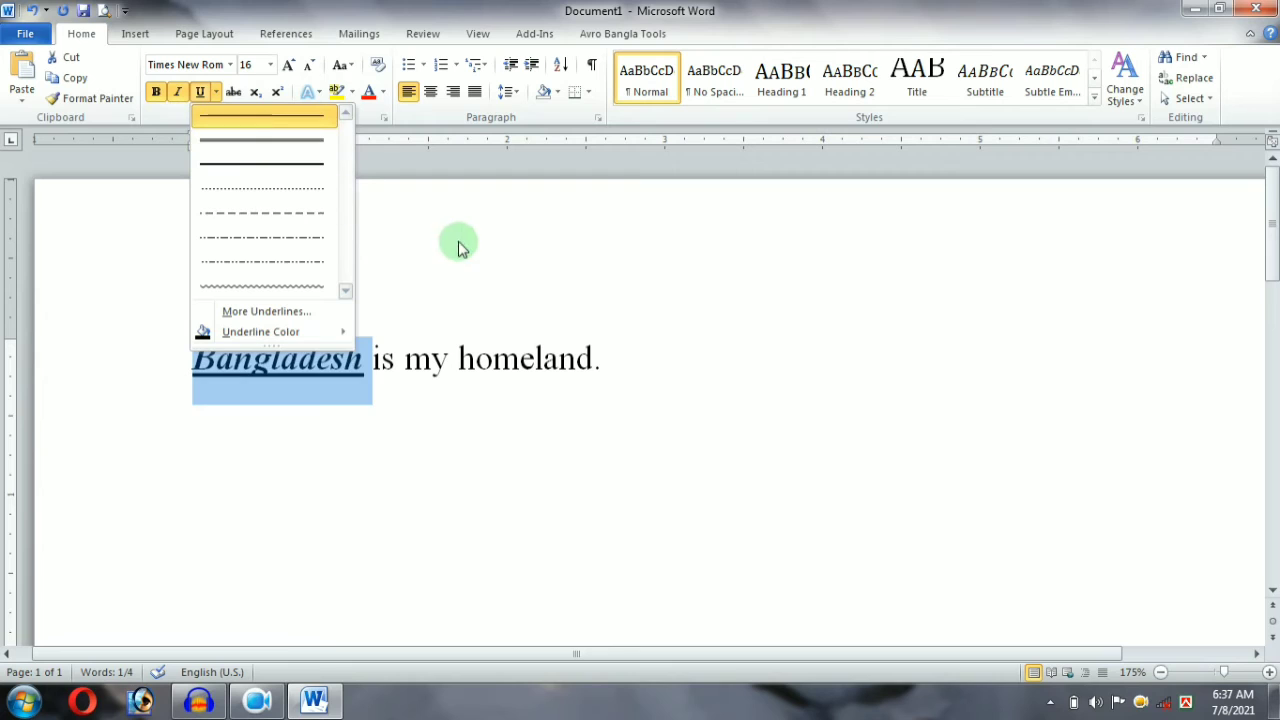
click(386, 234)
click(386, 234)
Apply strikethrough to "homeland." at the end of the sentence
click(618, 380)
drag(618, 380, 458, 362)
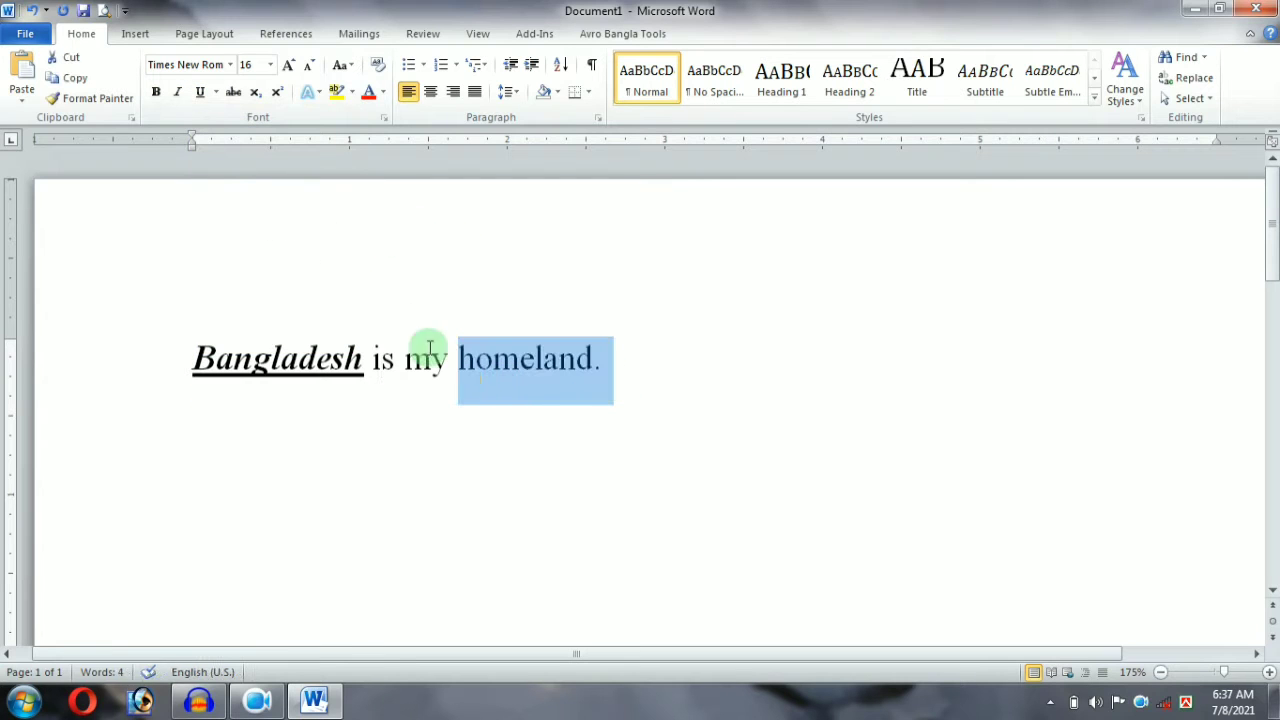
click(233, 92)
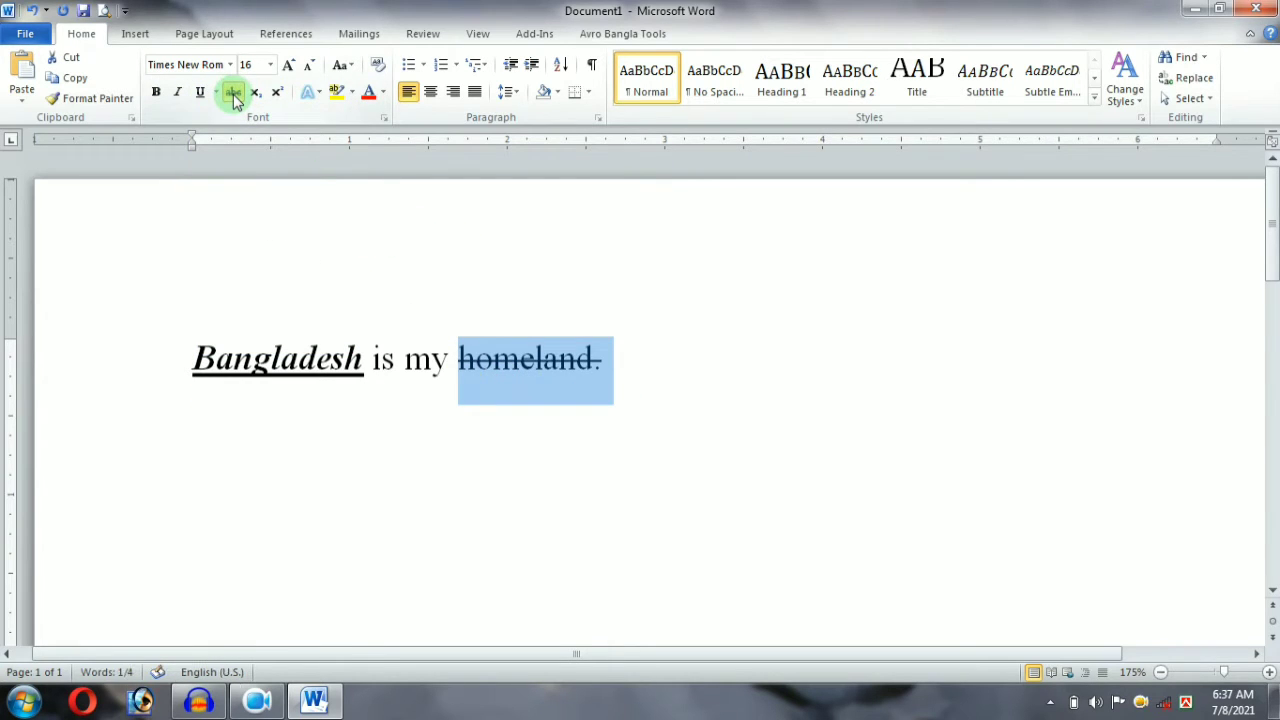
click(678, 370)
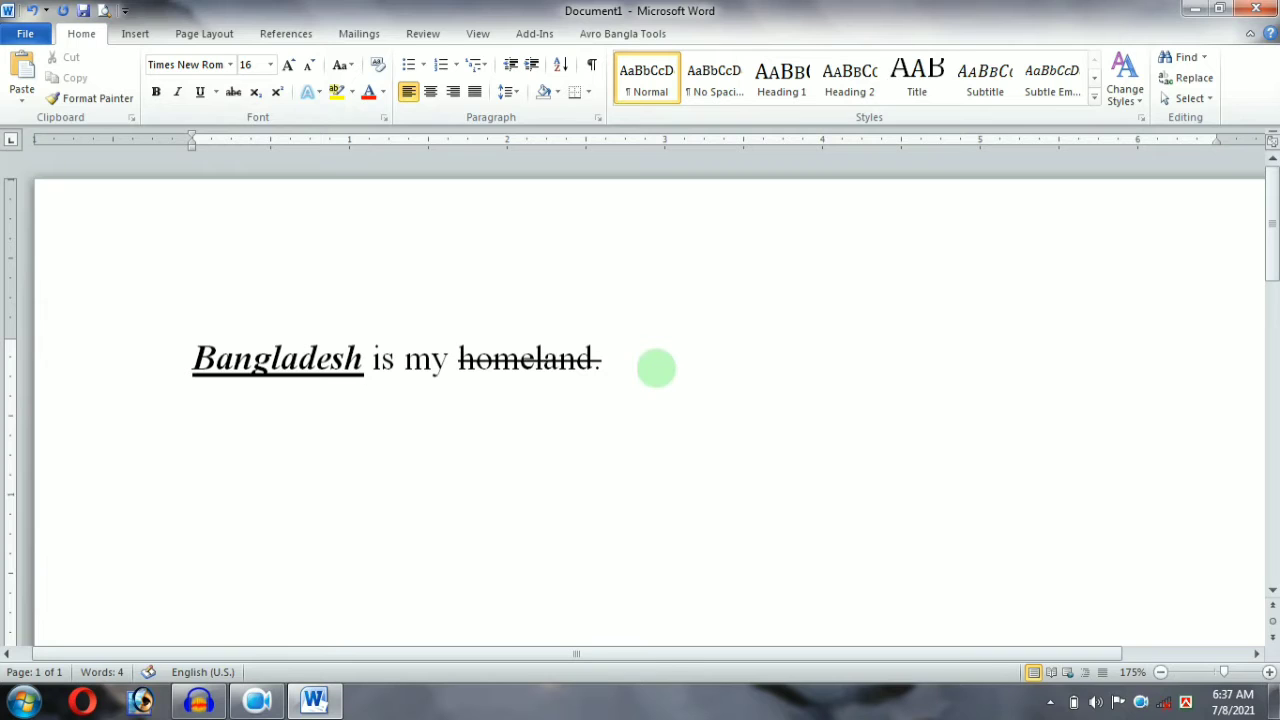
Enter 42 on a new line, try subscript and superscript on the 2, and return it to normal text
text(42)
drag(229, 432, 210, 432)
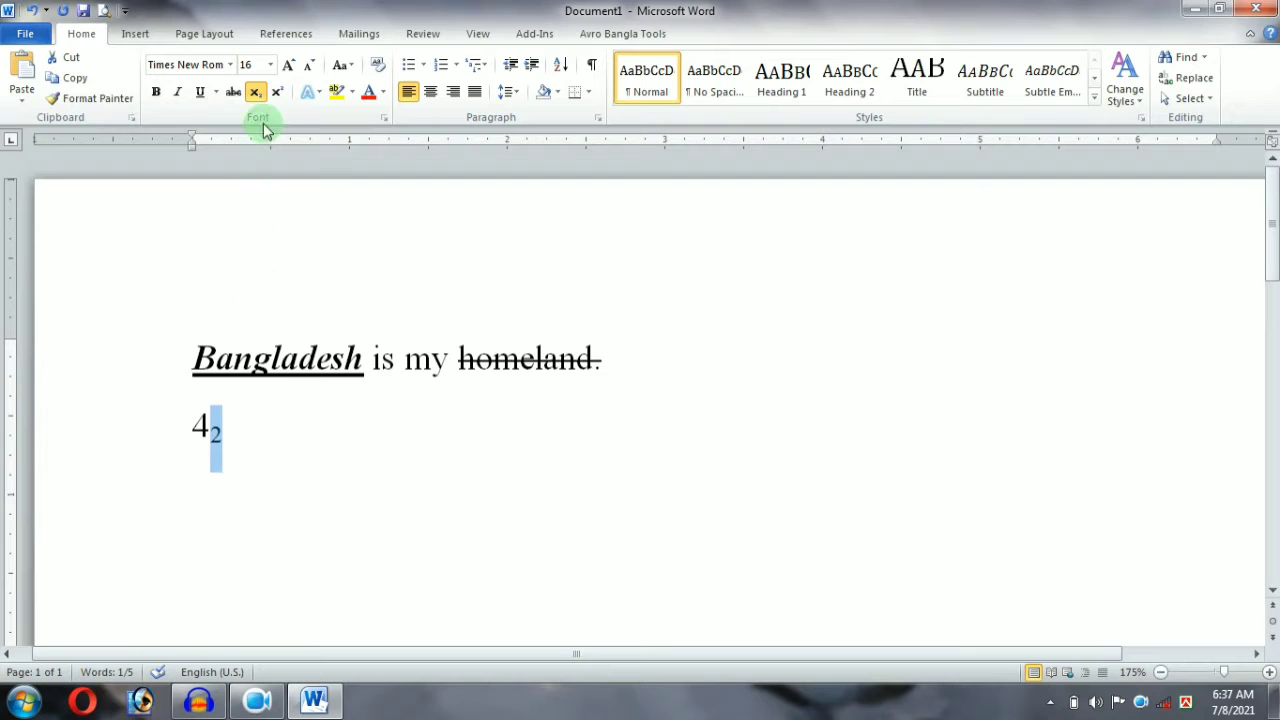
click(277, 91)
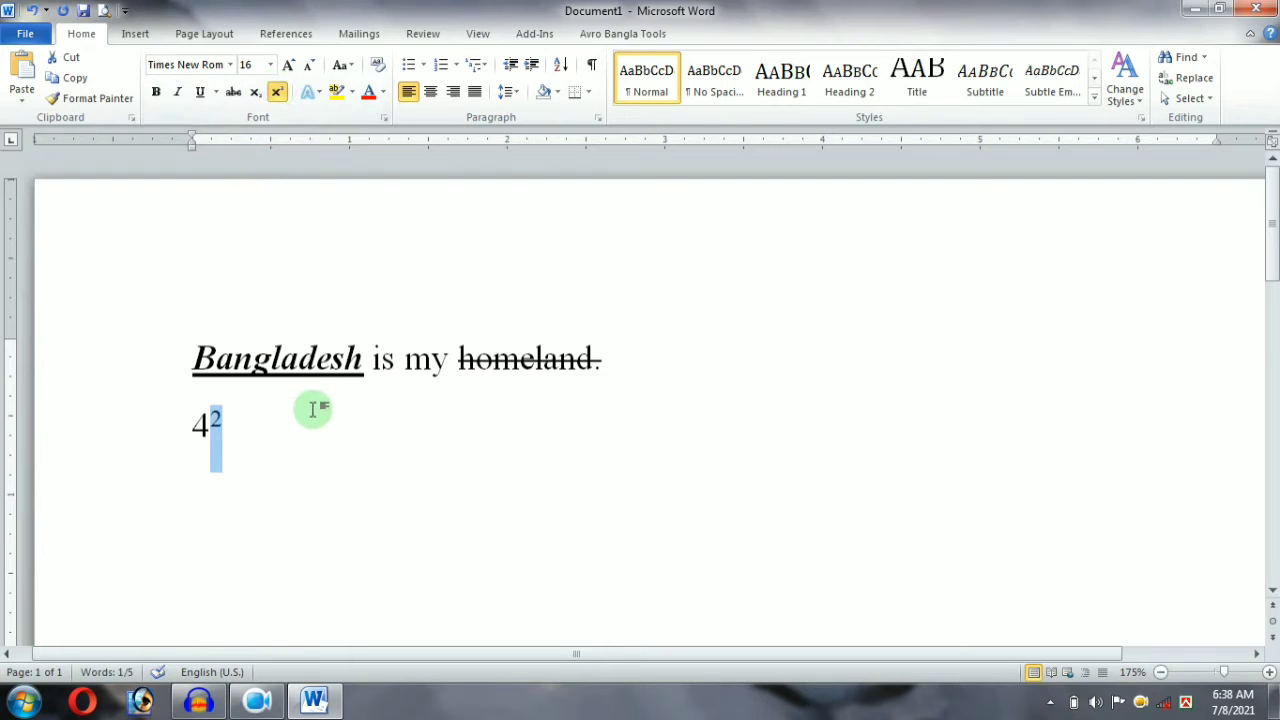
click(274, 95)
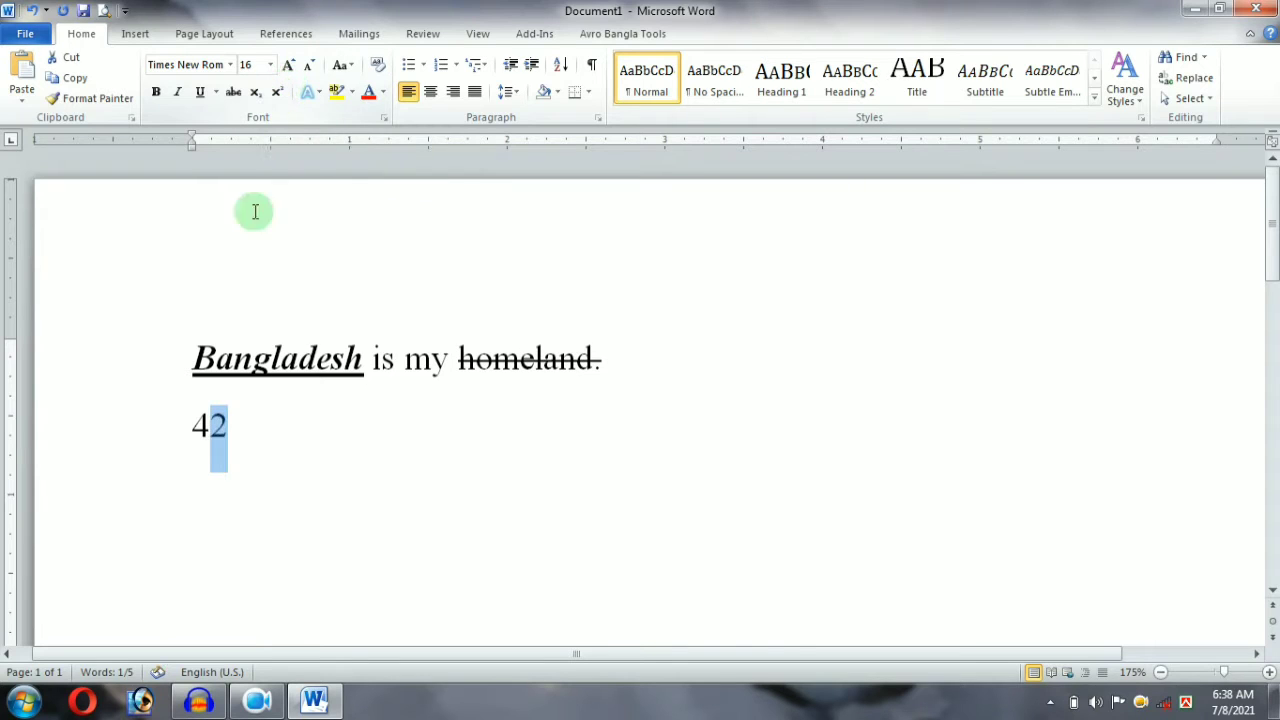
click(266, 440)
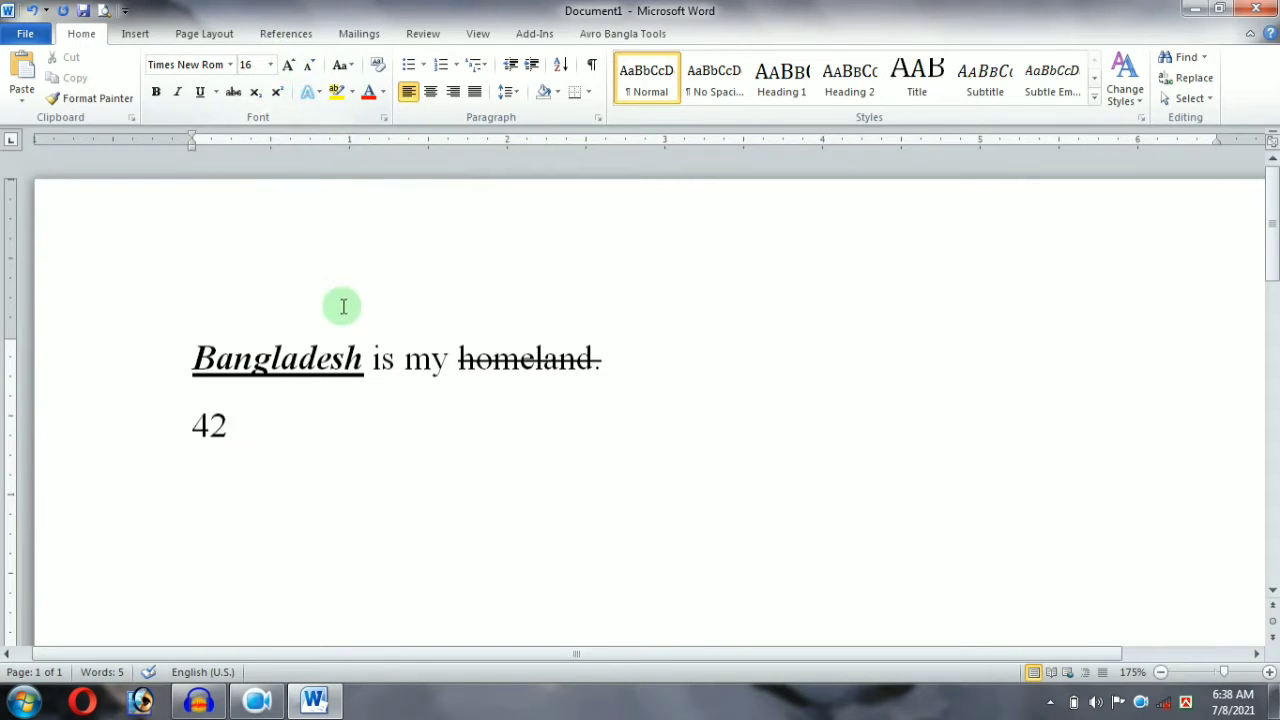
Clear all formatting from the "Bangladesh is my homeland." line and undo the clearing
drag(374, 360, 431, 362)
click(171, 383)
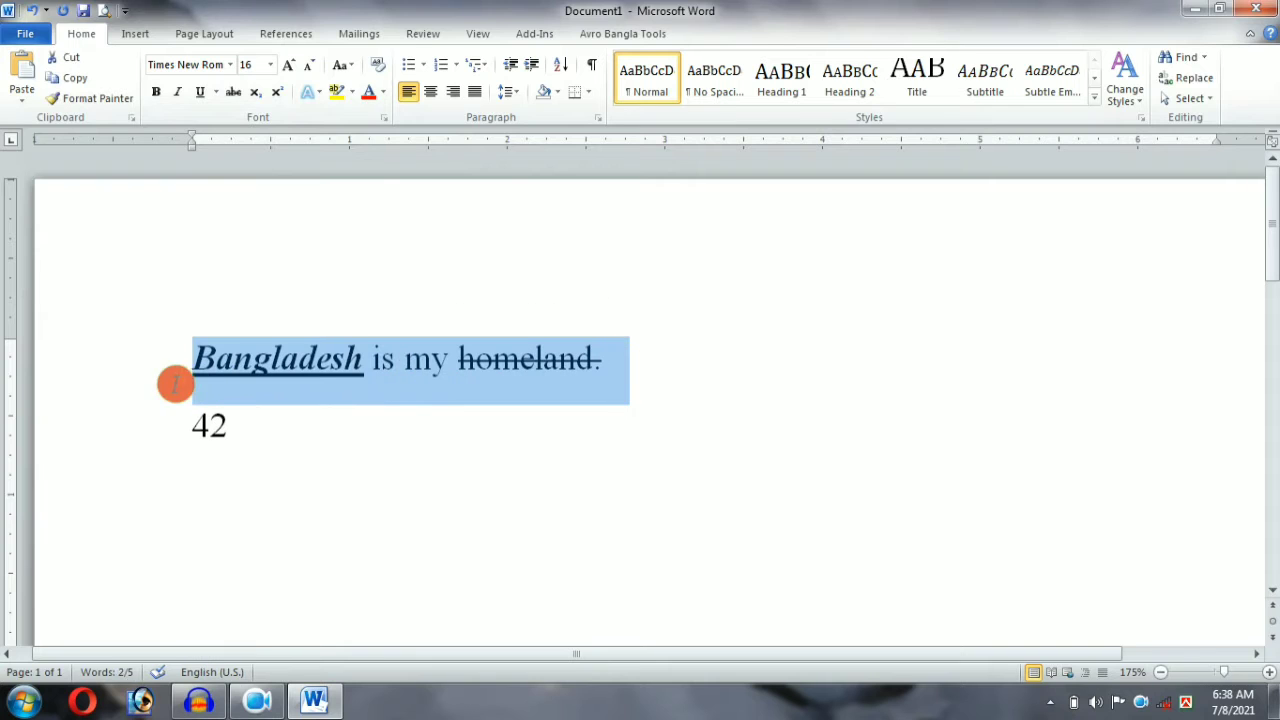
click(380, 68)
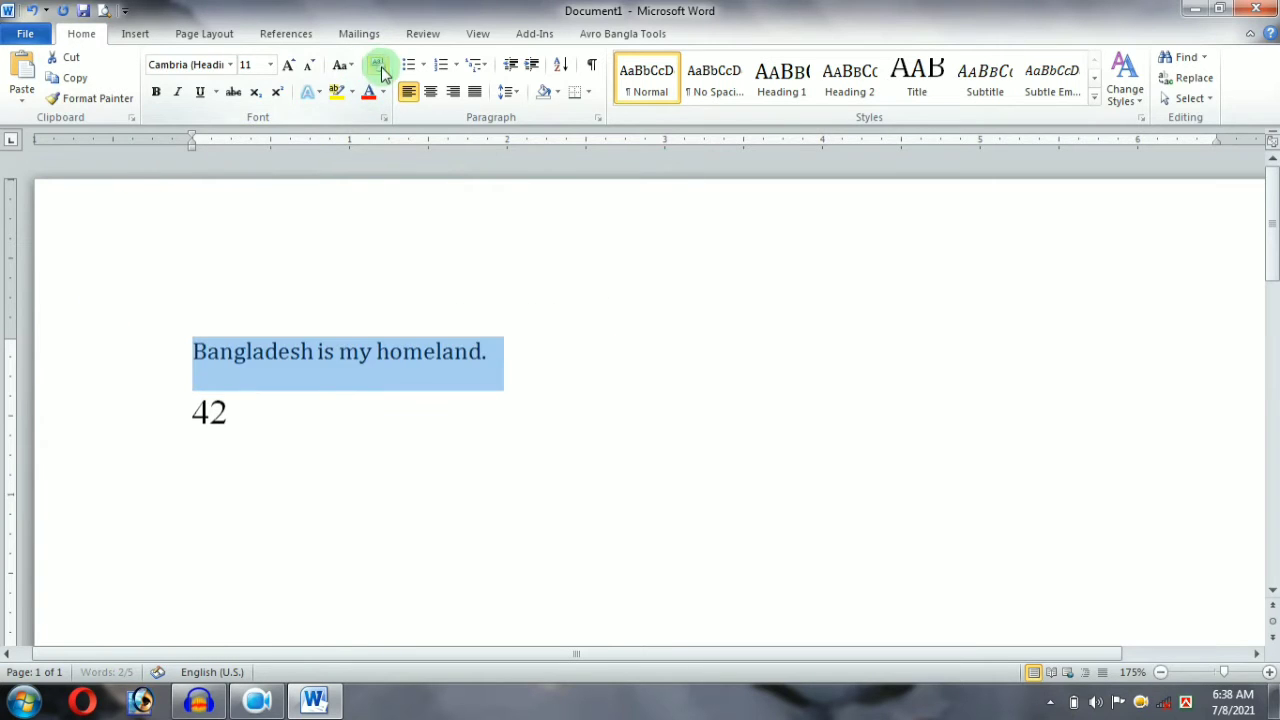
key(ctrl+z)
click(345, 358)
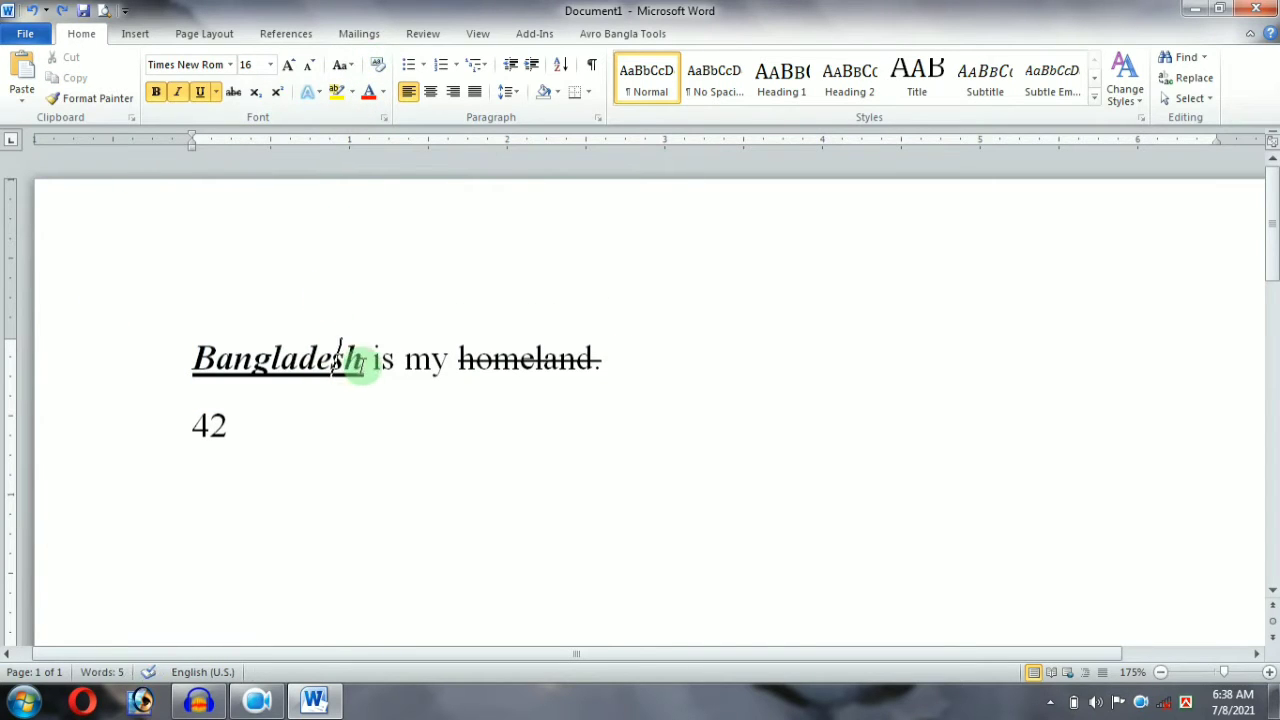
Grow the font of "Bangladesh" in increments up to size 28
drag(358, 352, 171, 371)
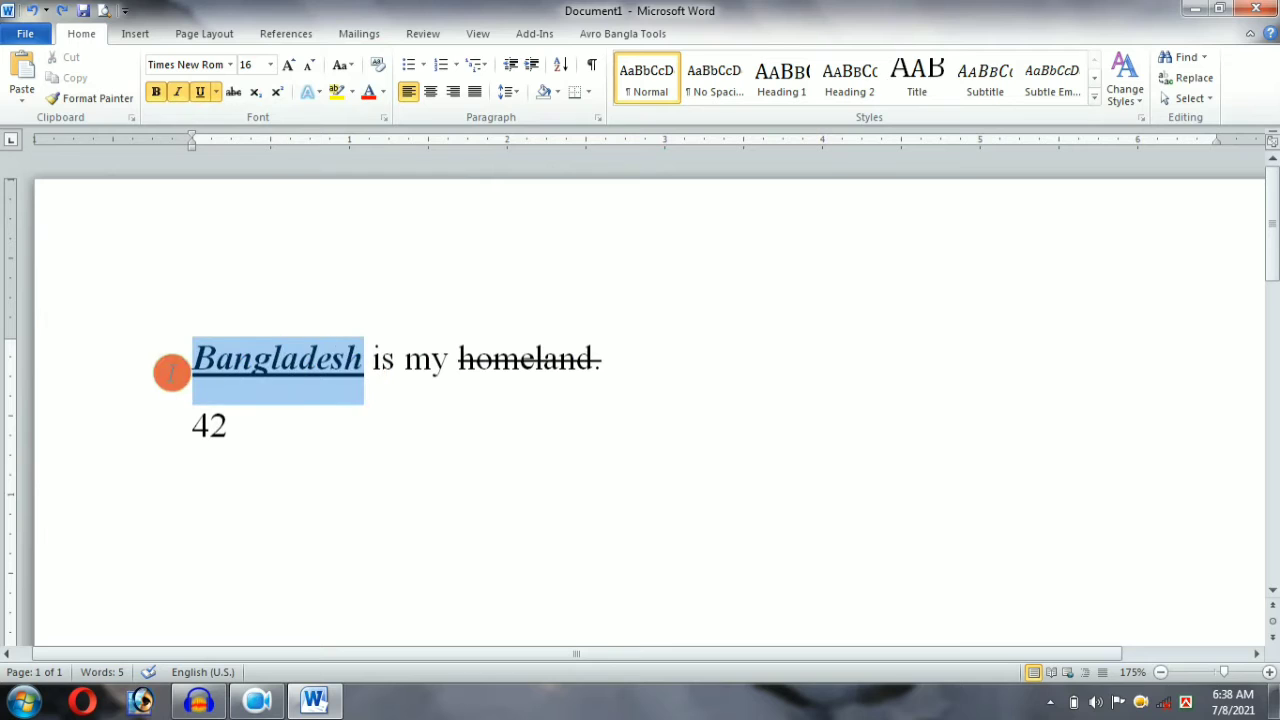
click(287, 66)
click(287, 66)
click(288, 66)
click(289, 66)
click(290, 66)
click(289, 66)
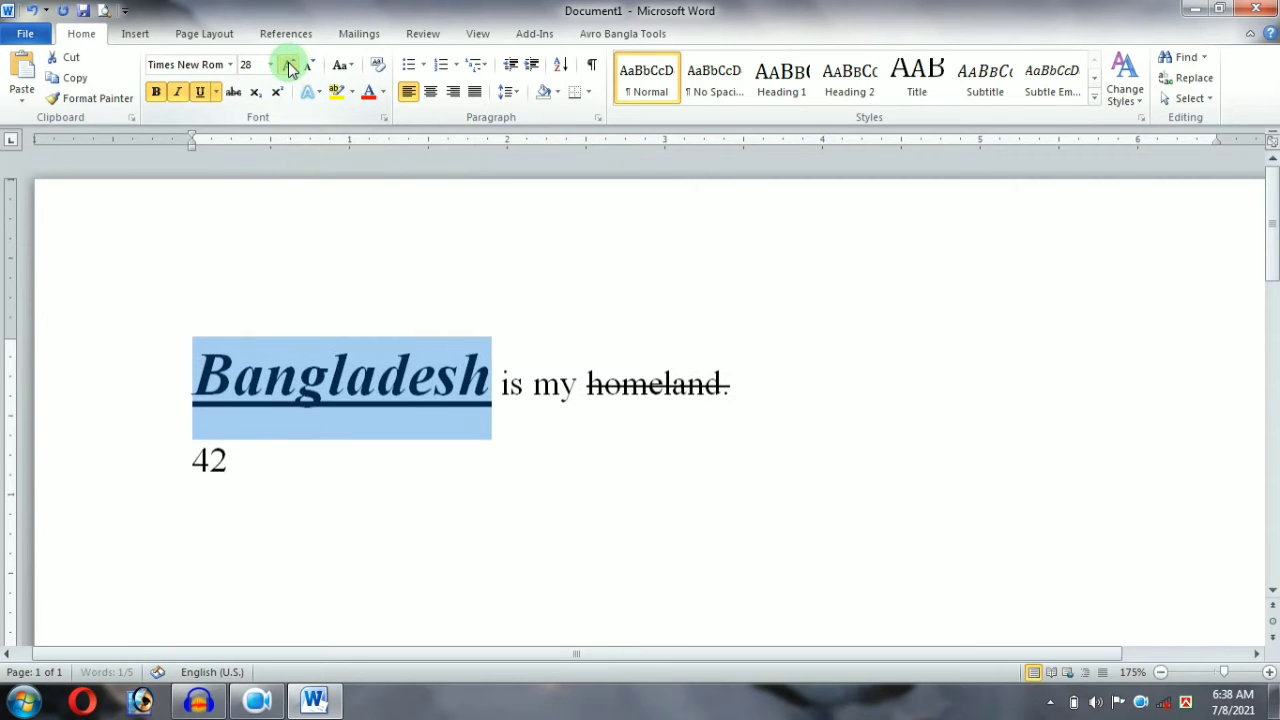
Shrink the font of "Bangladesh" in increments down to size 16
click(309, 66)
click(309, 66)
click(309, 66)
click(309, 66)
click(309, 66)
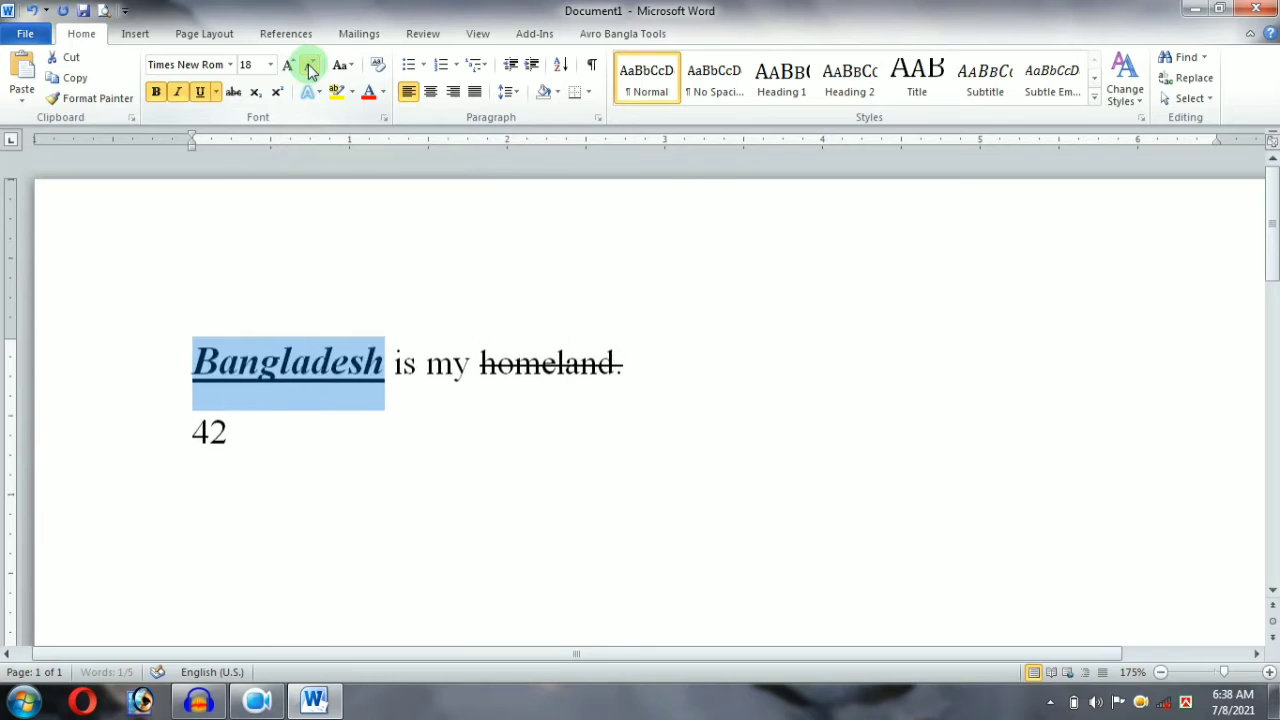
click(310, 67)
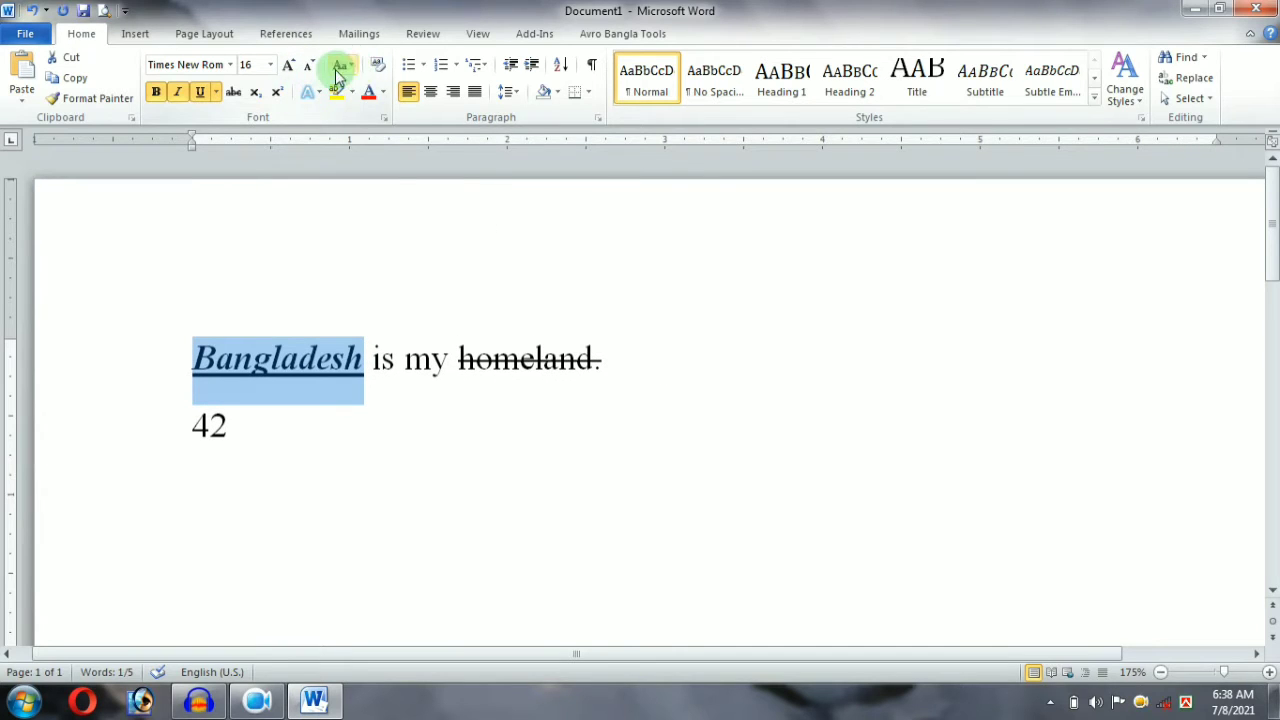
Copy the sentence "Bangladesh is my homeland." and paste it without its formatting on a new line below 42
click(340, 70)
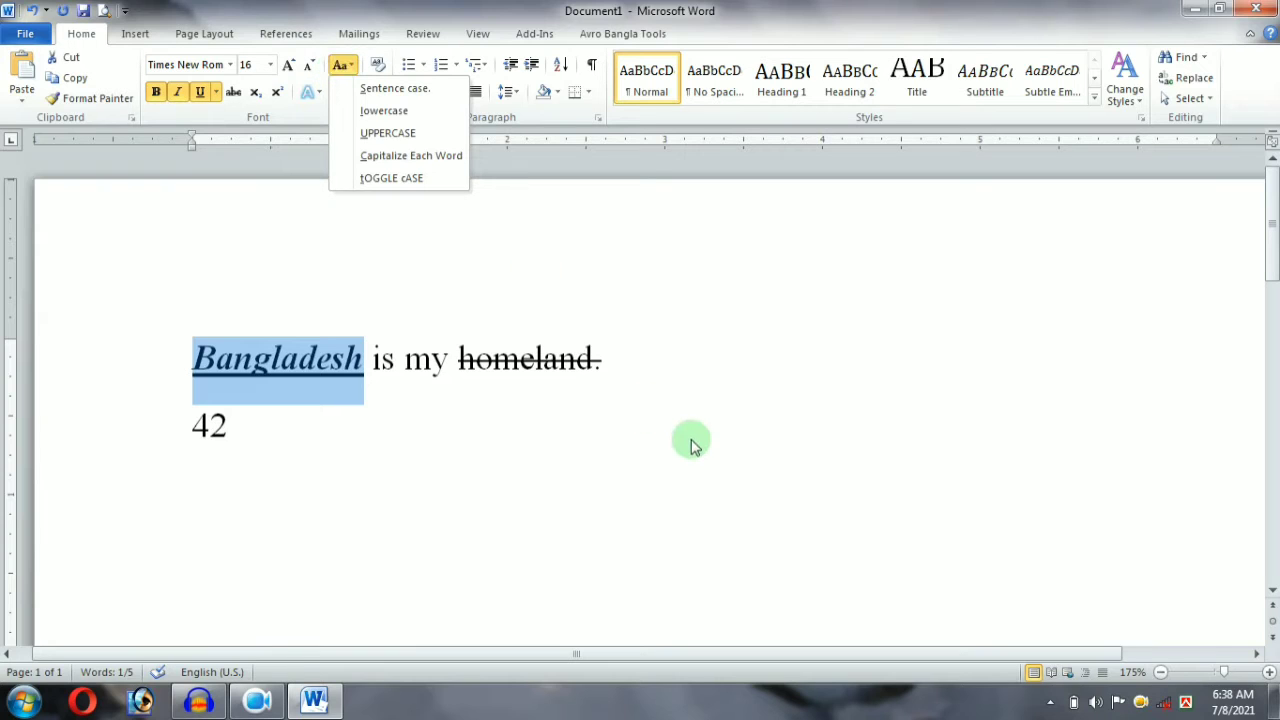
click(648, 357)
drag(648, 357, 368, 360)
key(ctrl+c)
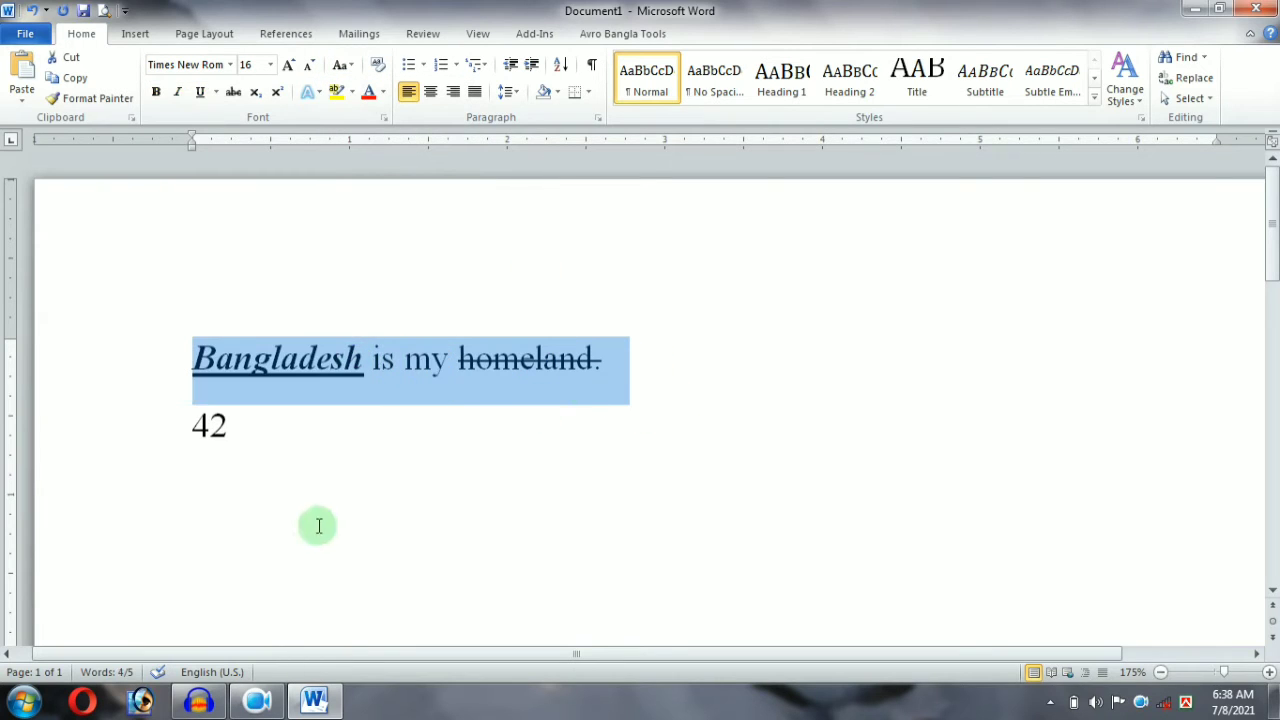
click(280, 414)
key(ctrl+v)
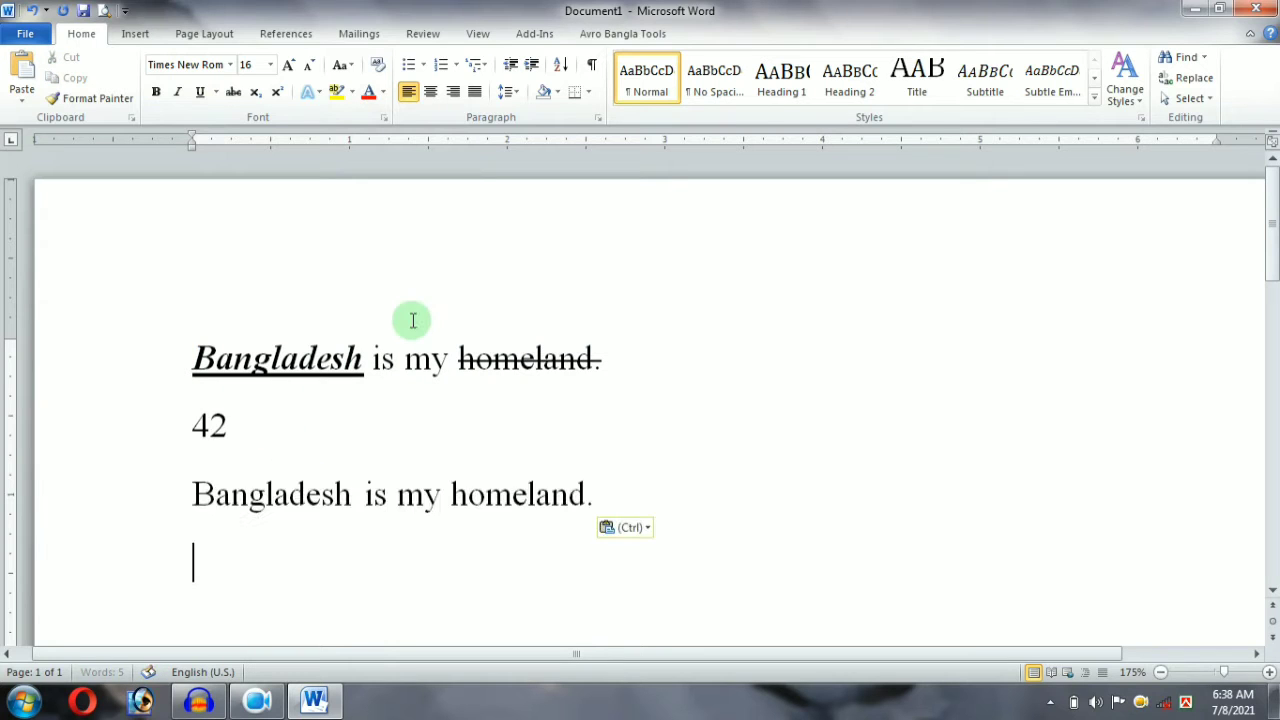
Apply Sentence case and lowercase in turn to the pasted sentence below 42
drag(185, 494, 505, 493)
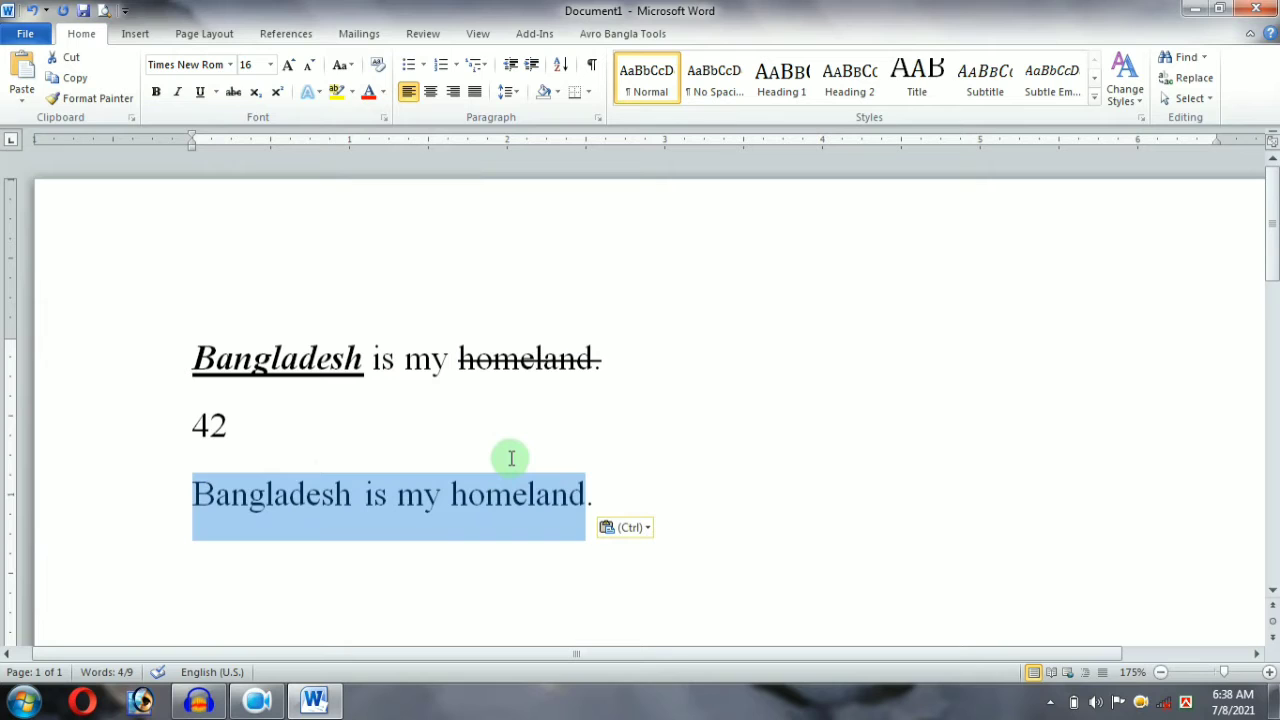
click(344, 70)
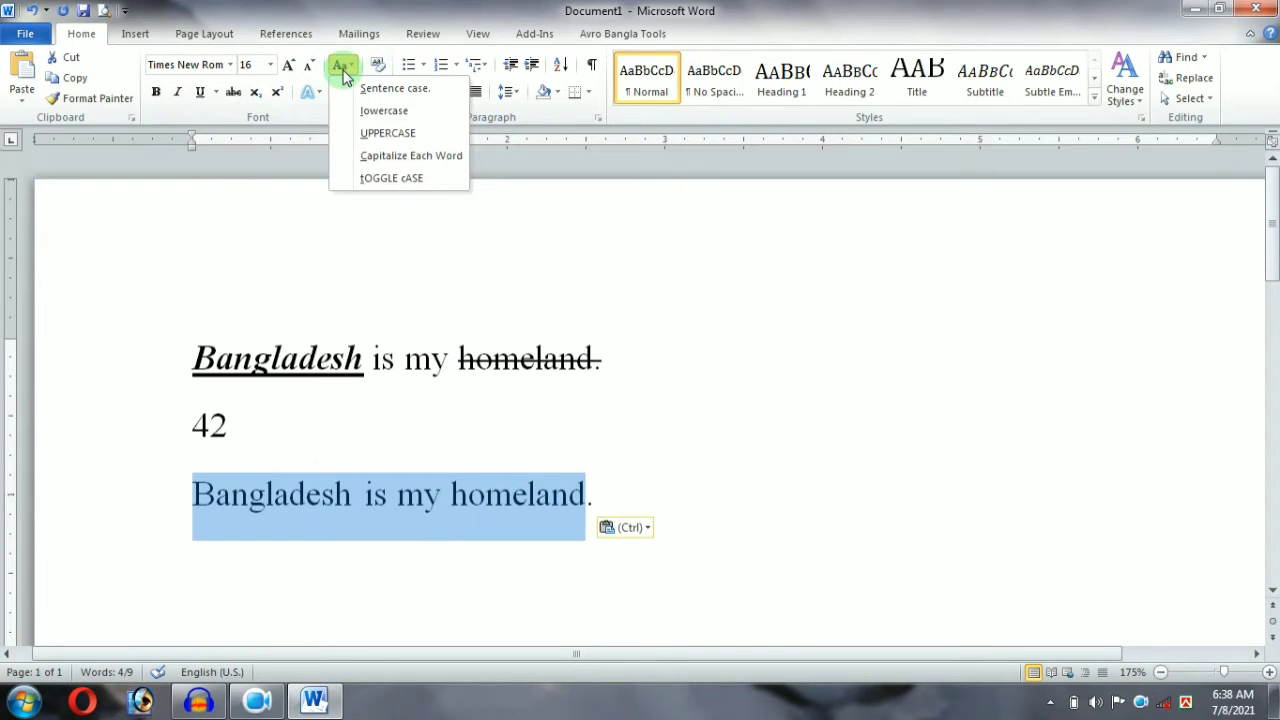
click(375, 90)
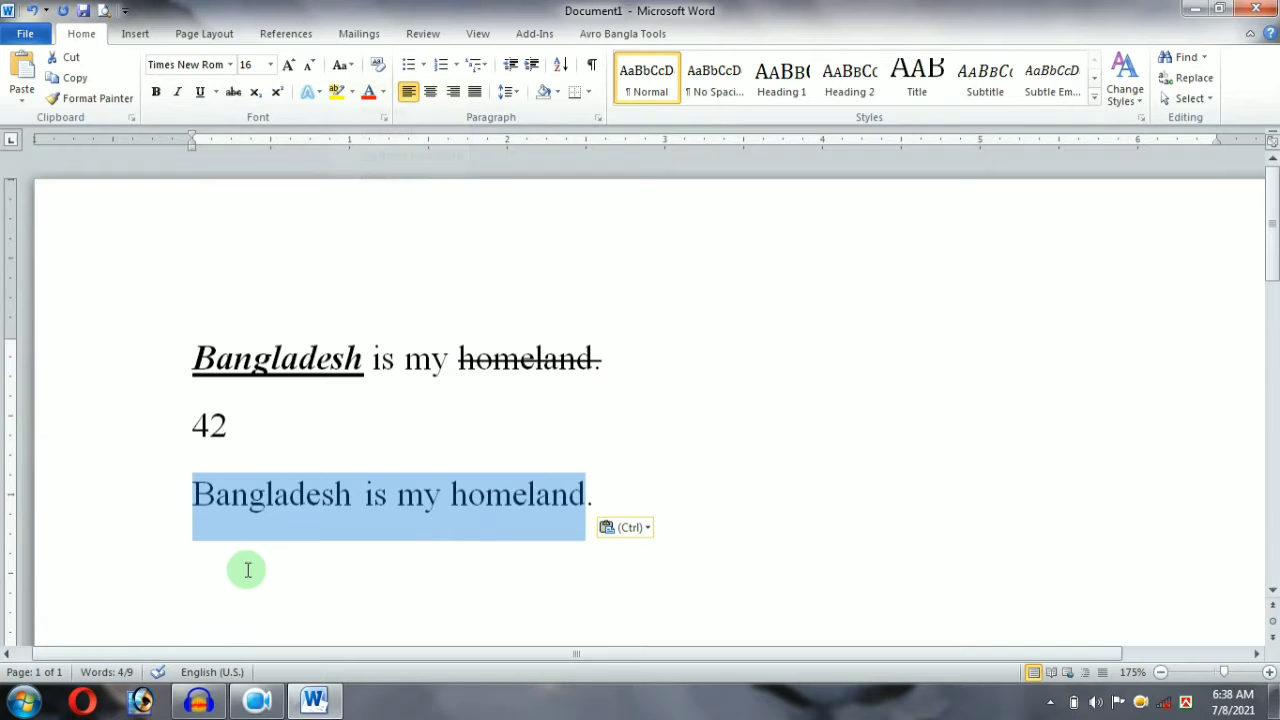
click(343, 65)
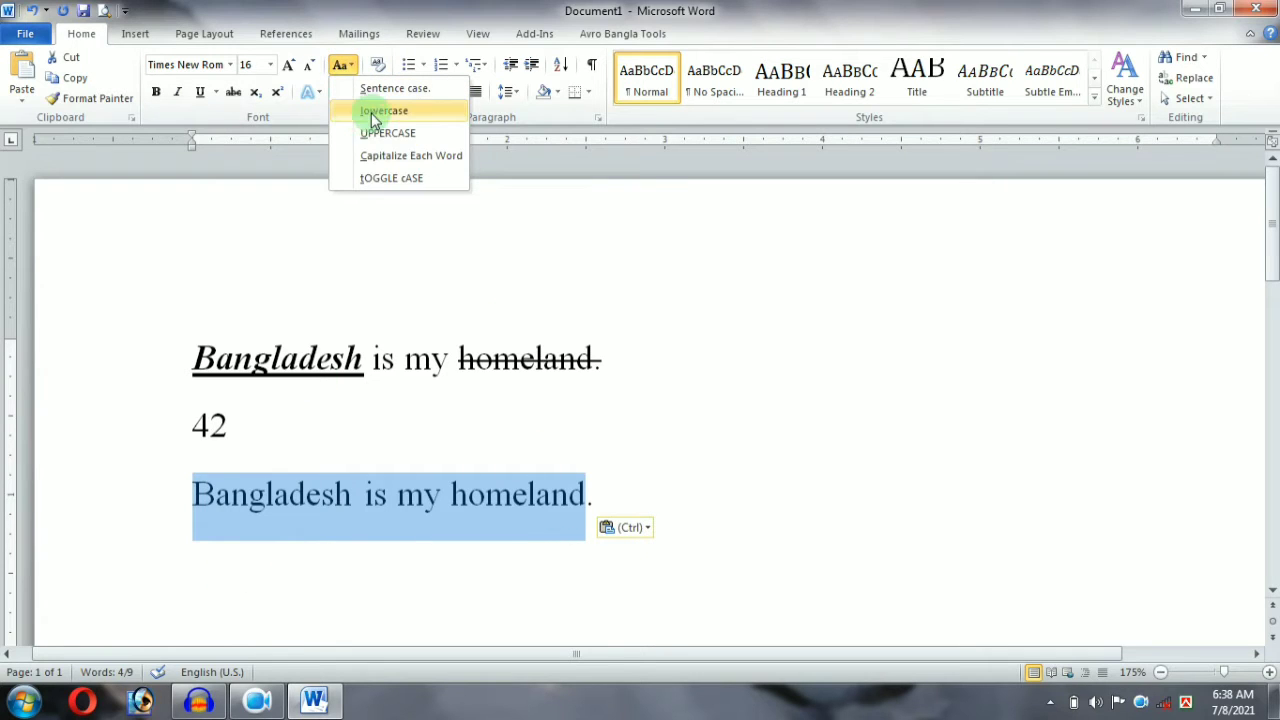
click(375, 112)
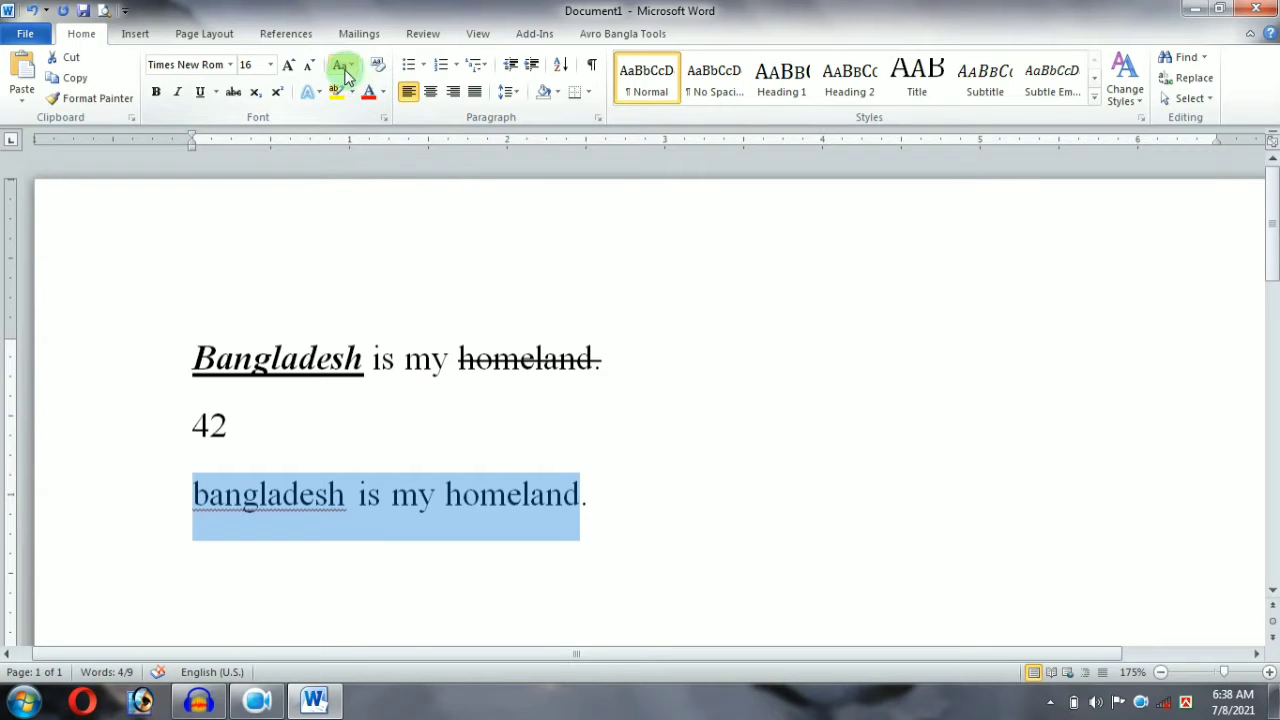
Change the pasted sentence to UPPERCASE and switch it to Capitalize Each Word
click(342, 65)
click(390, 134)
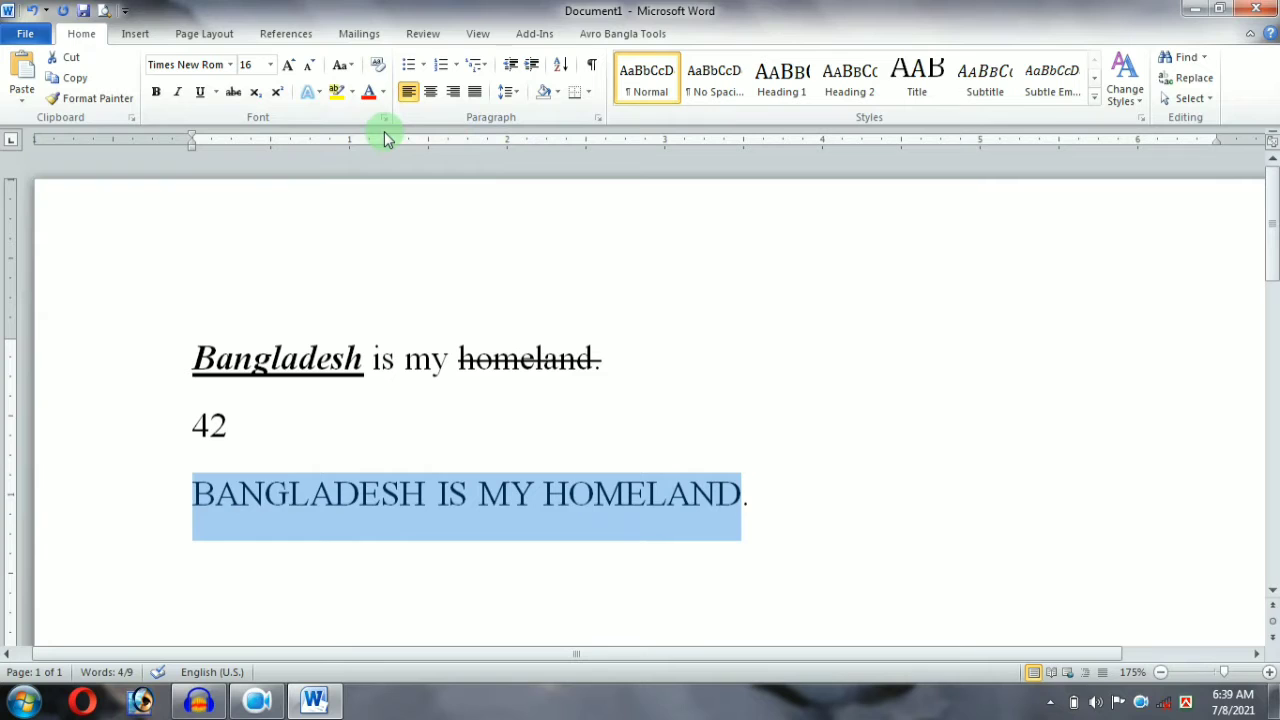
click(340, 64)
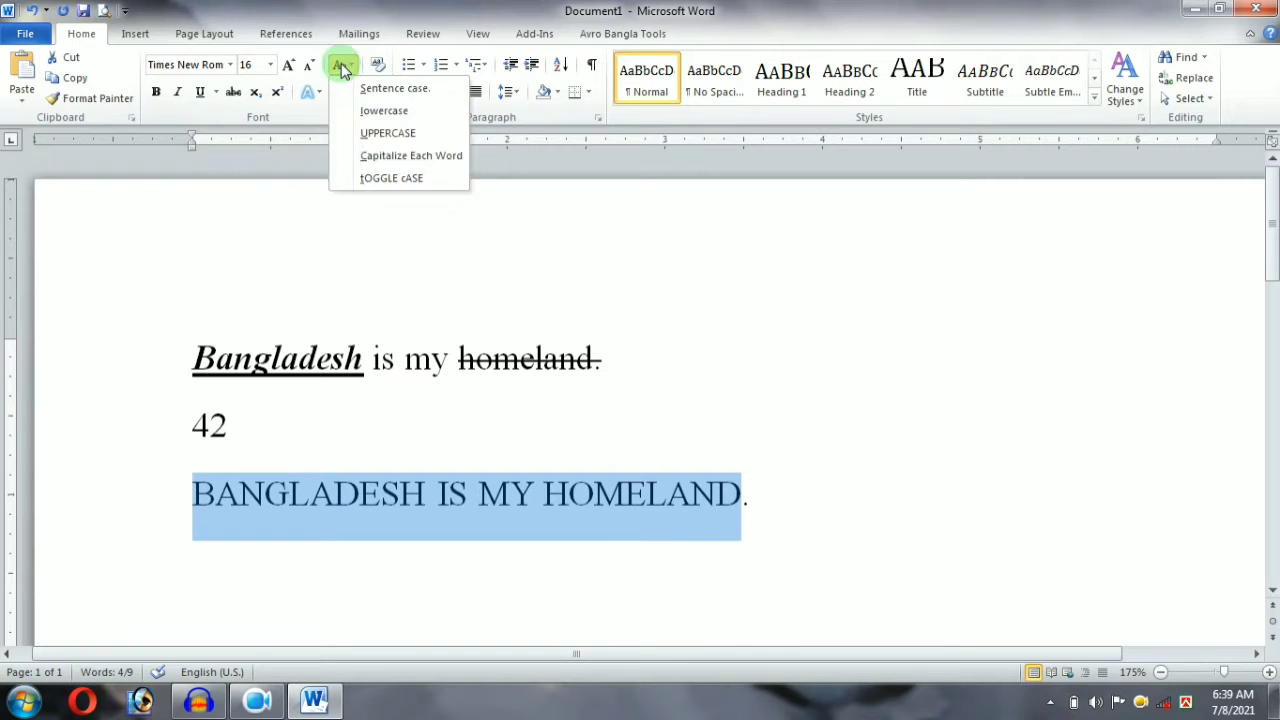
click(447, 166)
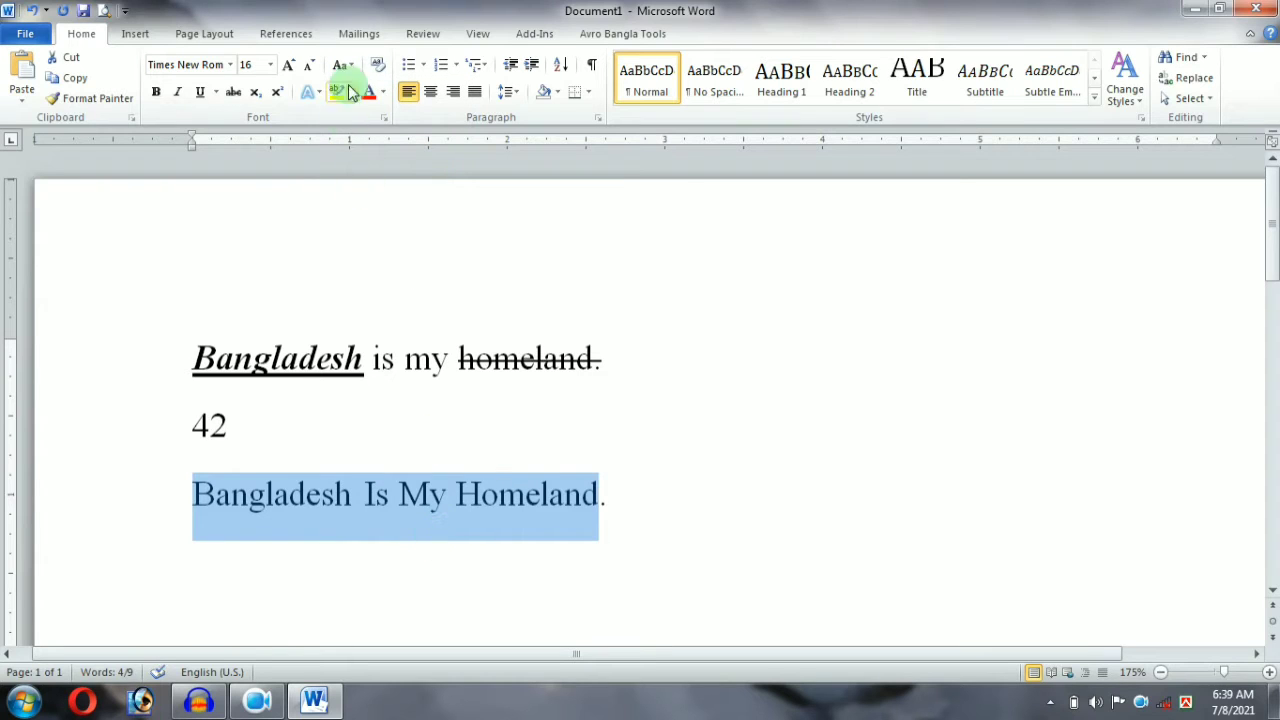
Apply tOGGLE cASE to the pasted sentence below 42 and switch it to Sentence case
click(346, 70)
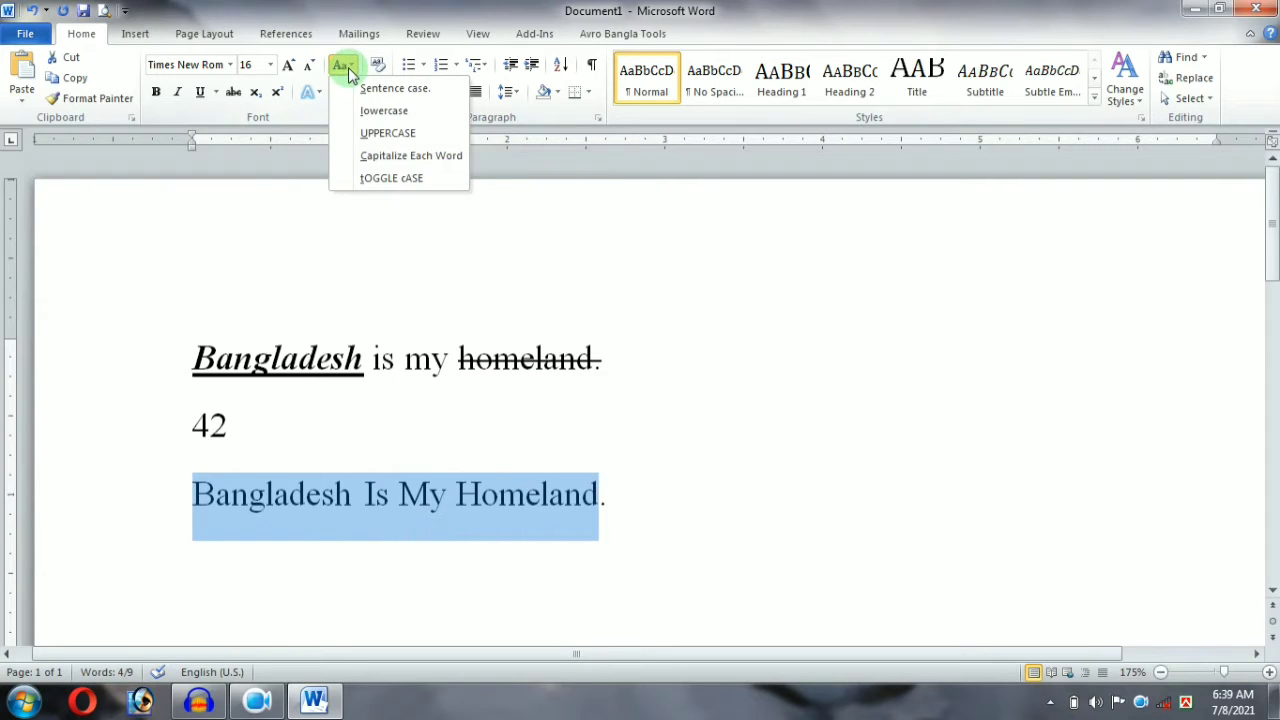
click(422, 186)
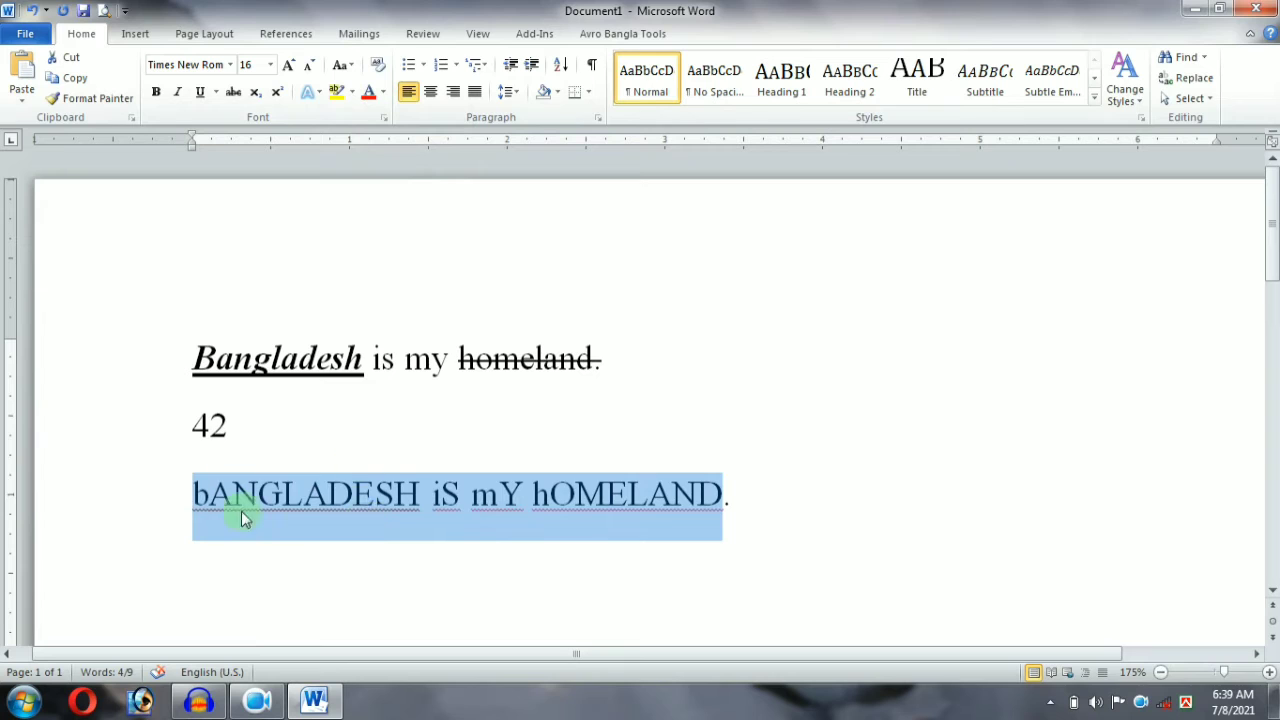
click(341, 64)
click(380, 94)
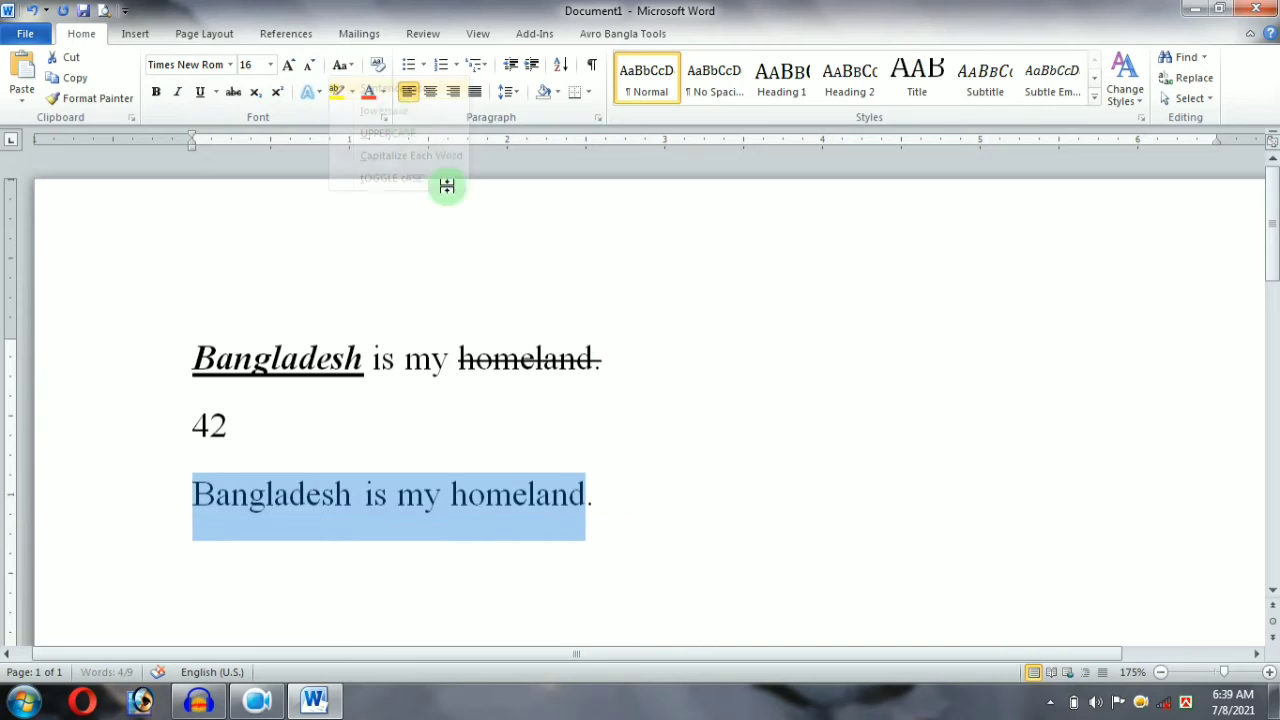
click(616, 504)
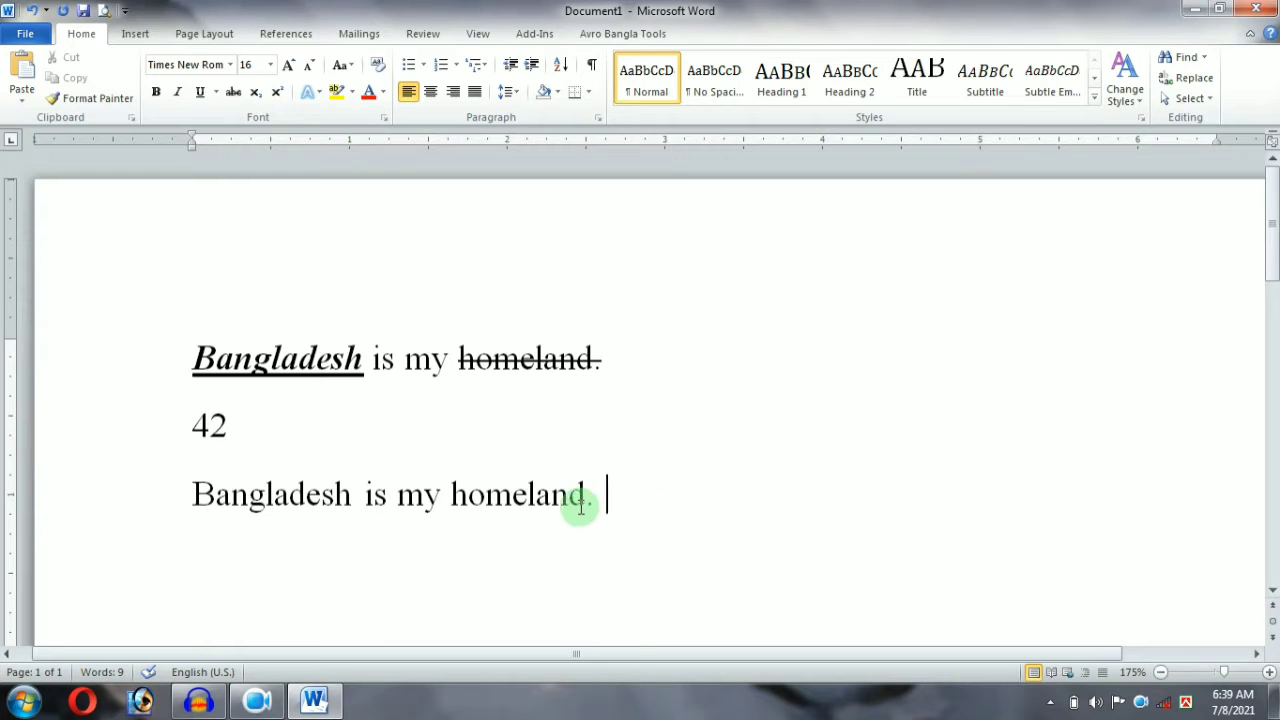
click(581, 498)
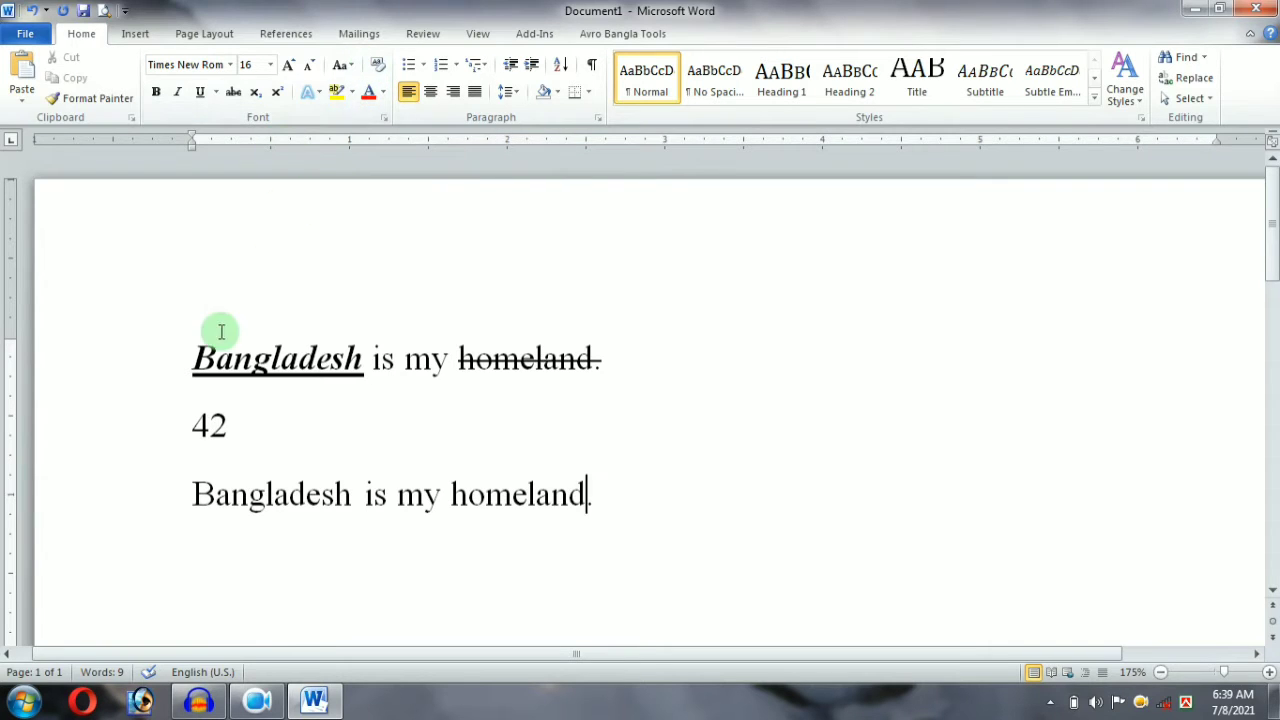
drag(197, 357, 526, 383)
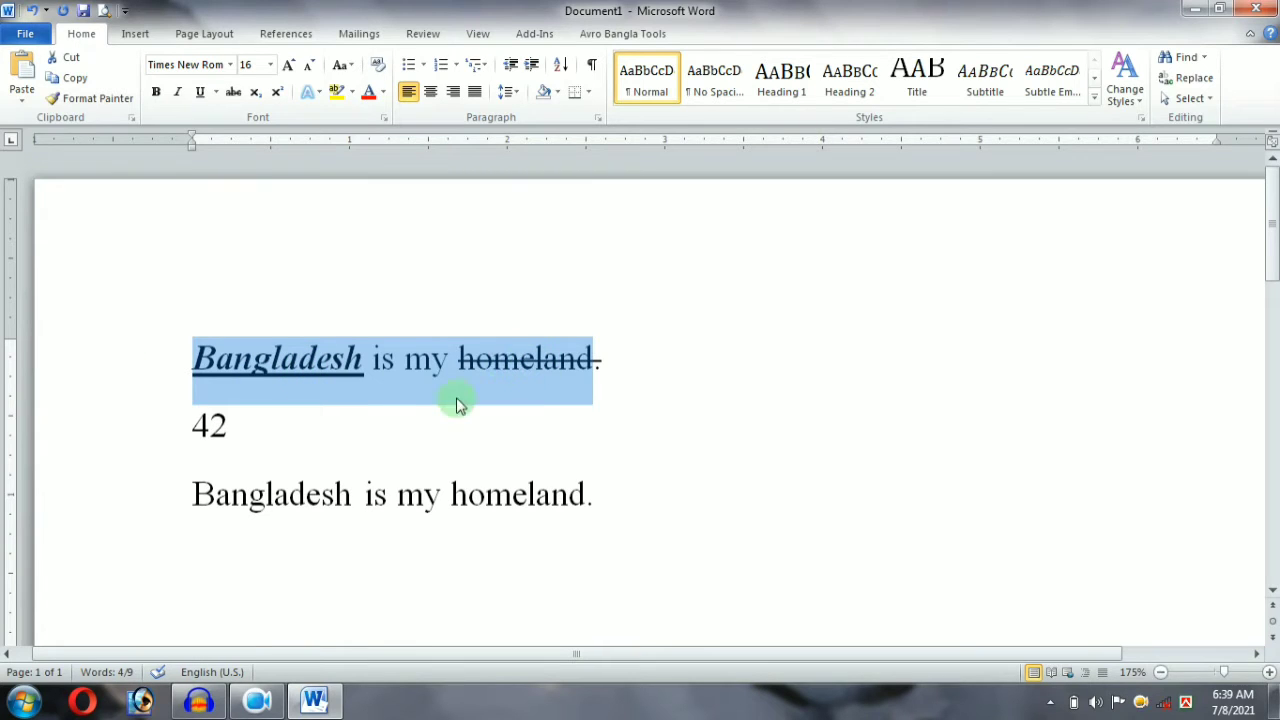
click(377, 63)
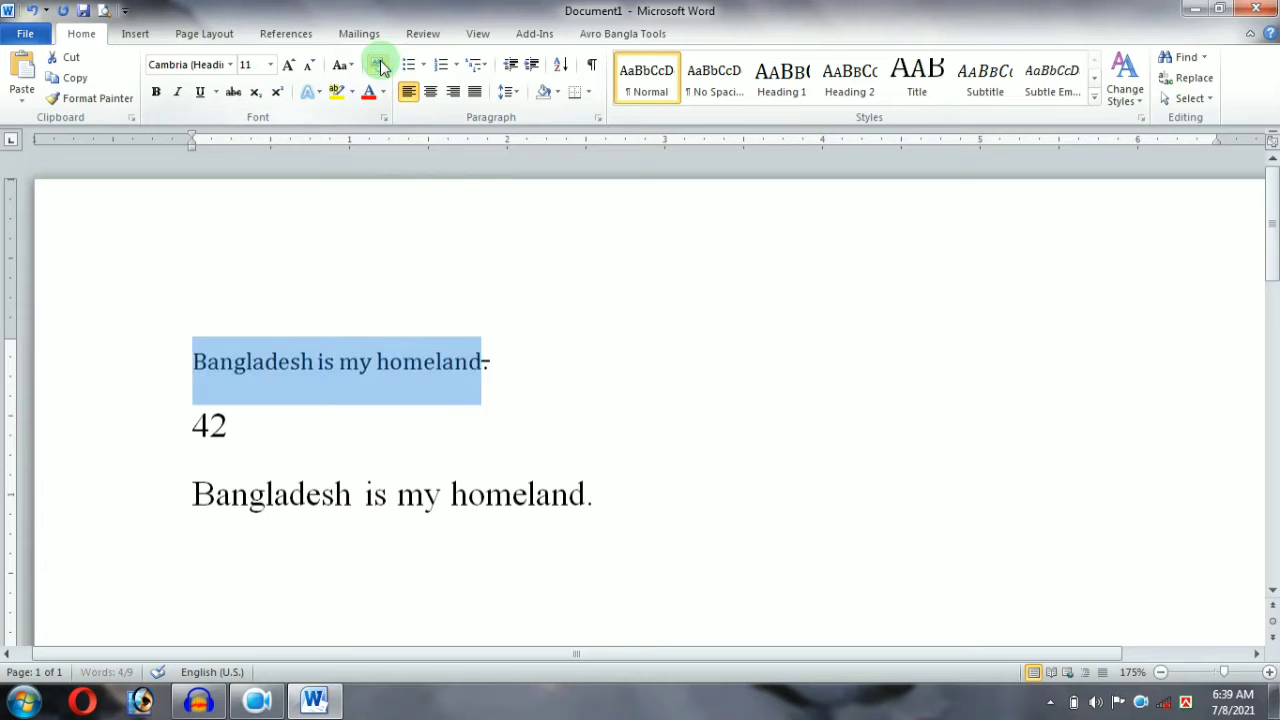
click(556, 389)
key(ctrl+z)
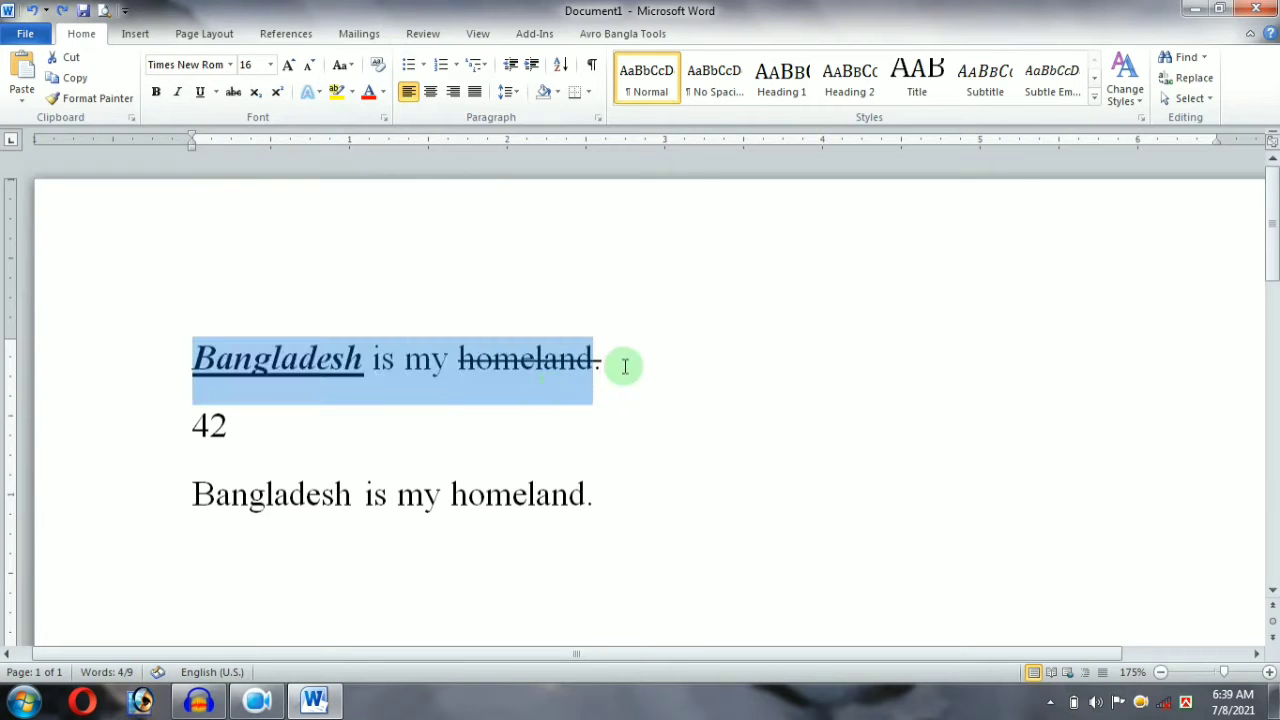
Clear all formatting from the whole first sentence and compare its font and size with those of 42
click(640, 354)
click(137, 369)
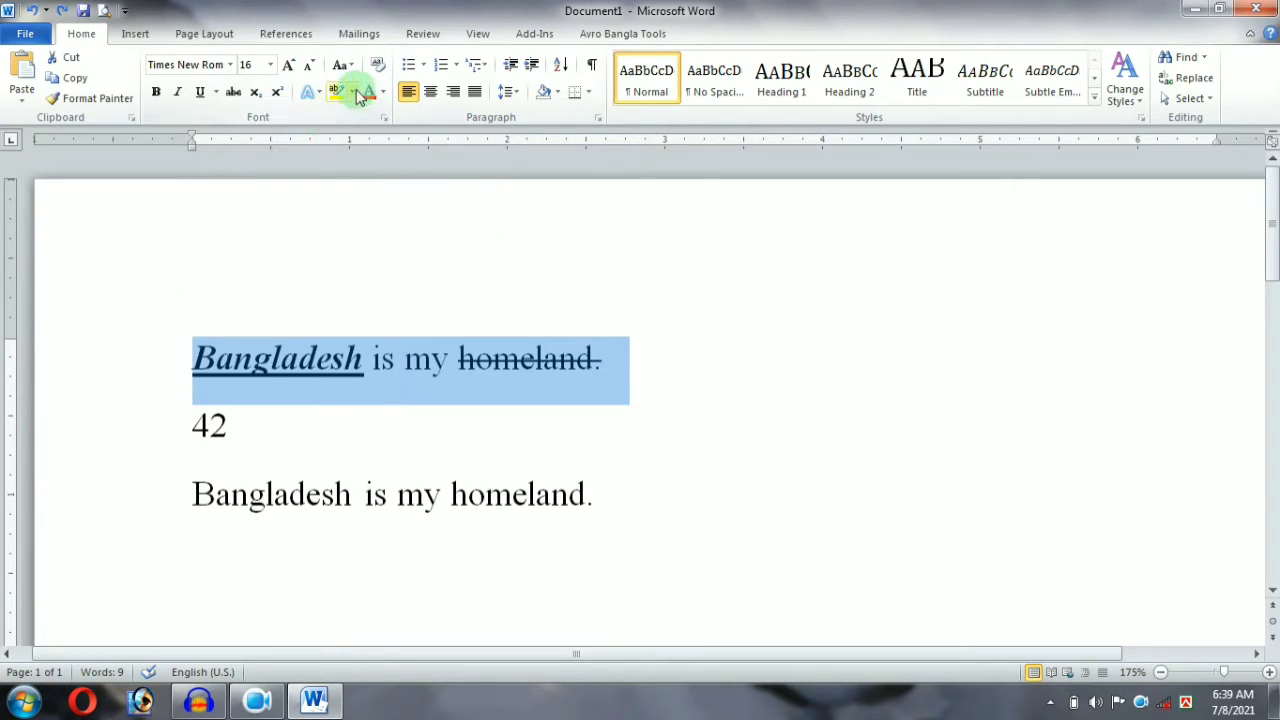
click(377, 63)
click(528, 360)
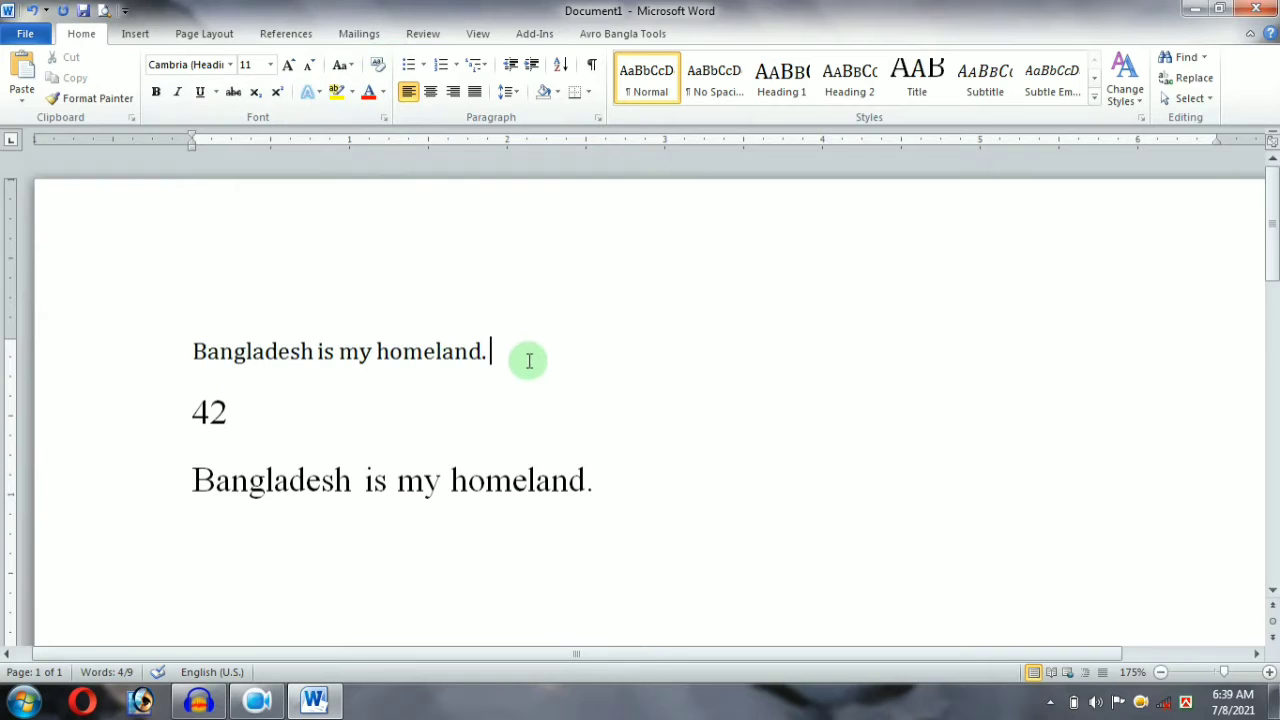
drag(525, 357, 40, 346)
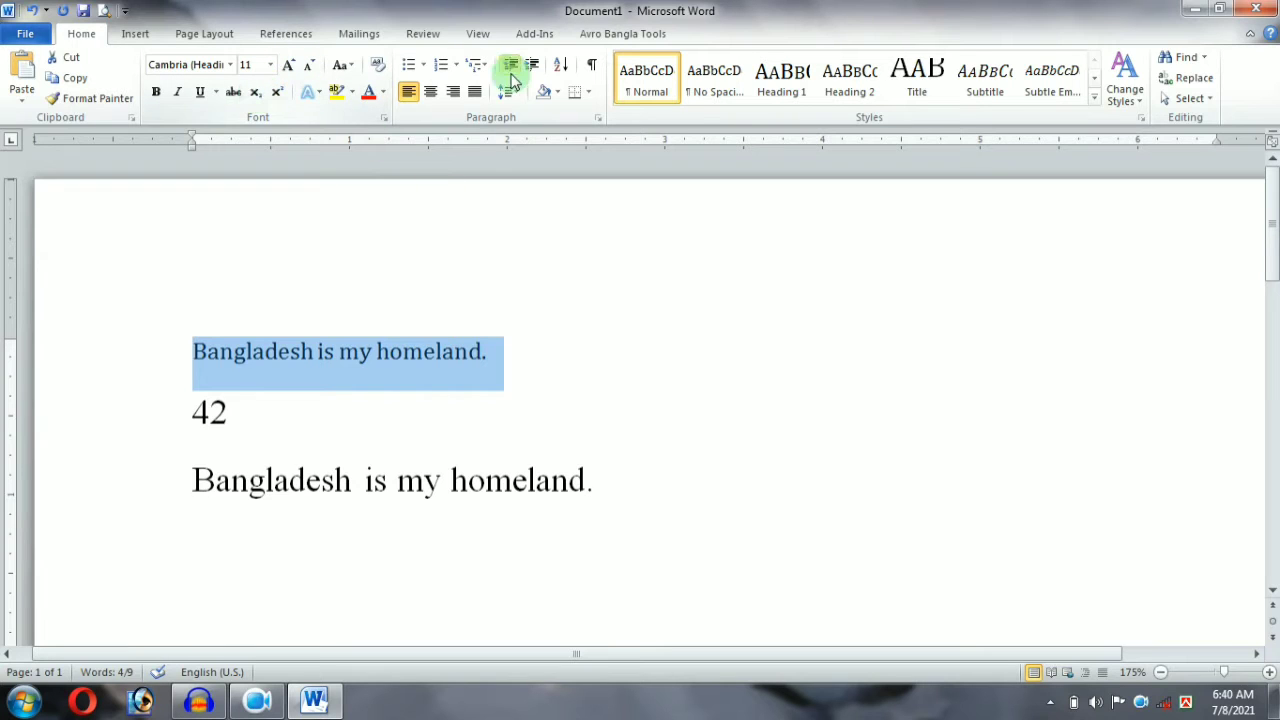
click(192, 413)
drag(192, 413, 286, 423)
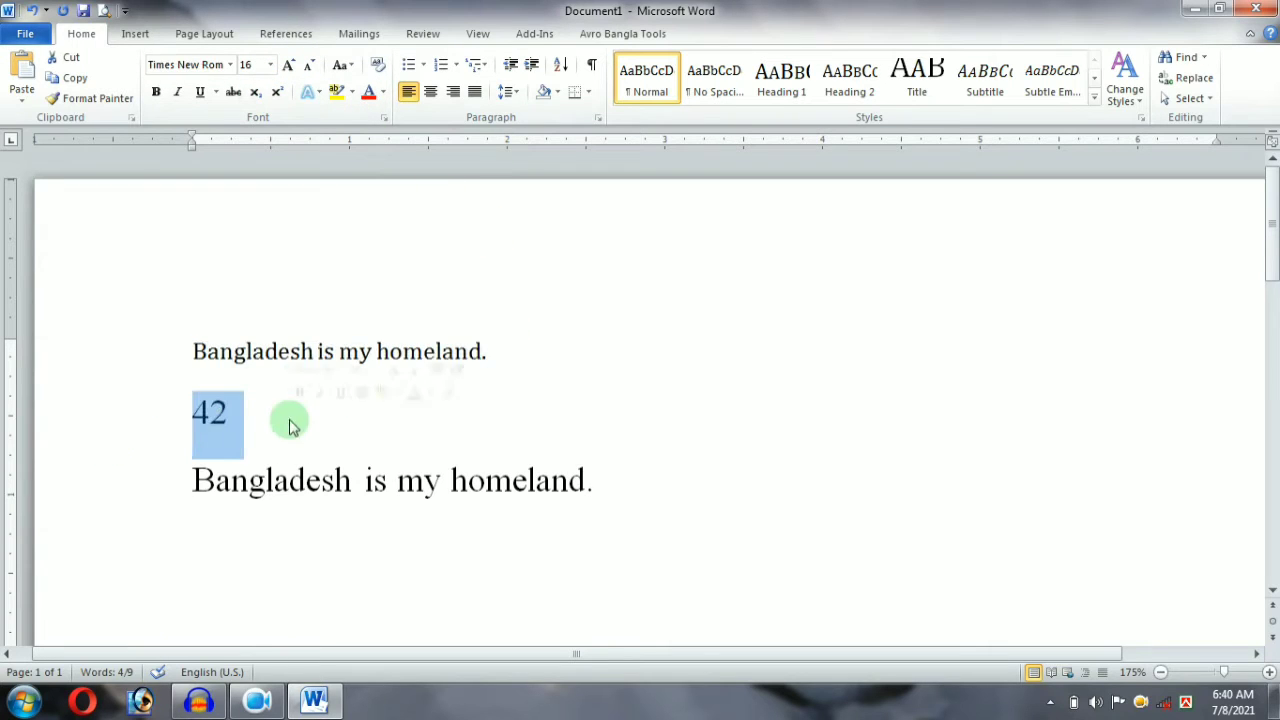
click(594, 380)
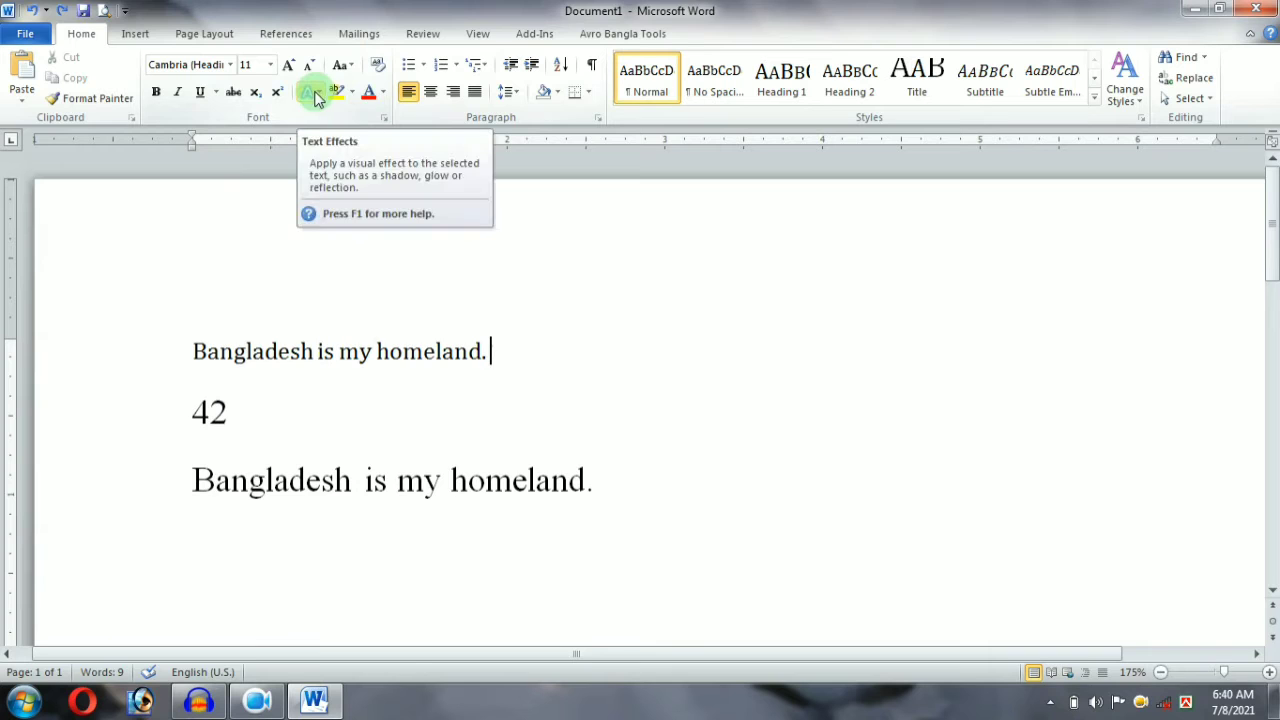
Apply the solid orange text effect to "homeland" in the first sentence and revisit the text effects gallery
double_click(434, 352)
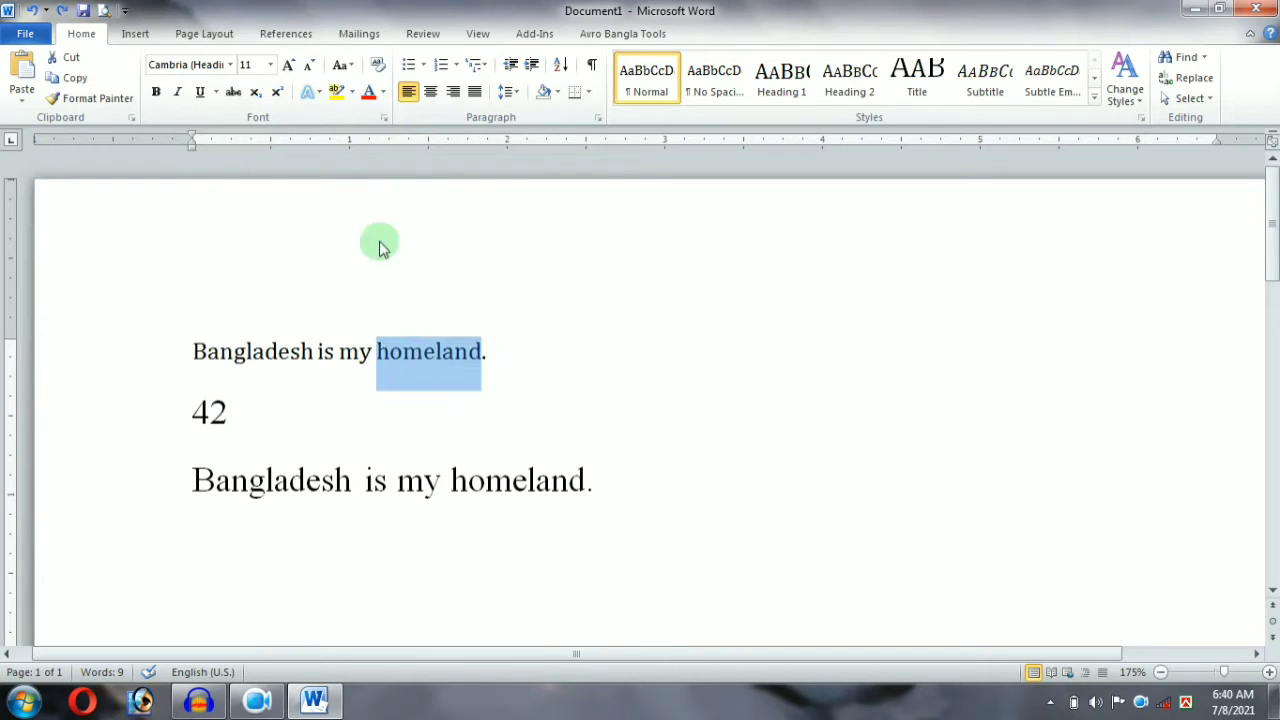
click(312, 93)
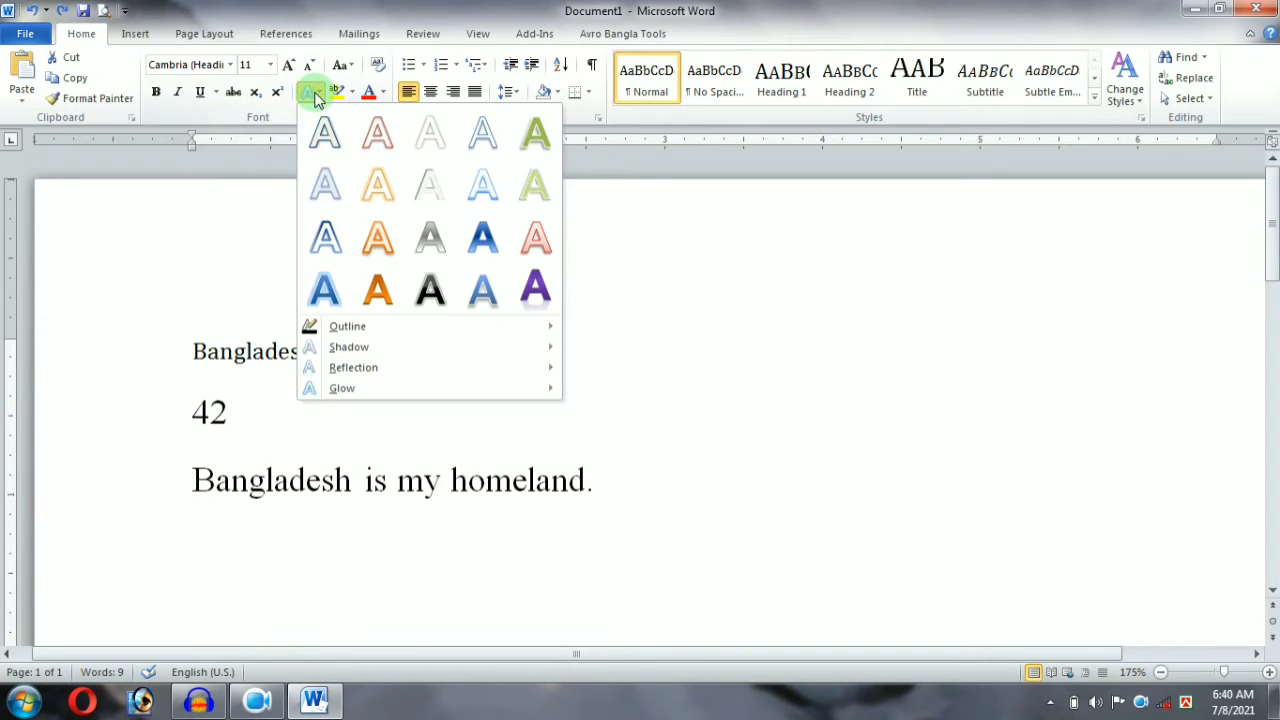
click(378, 290)
click(570, 368)
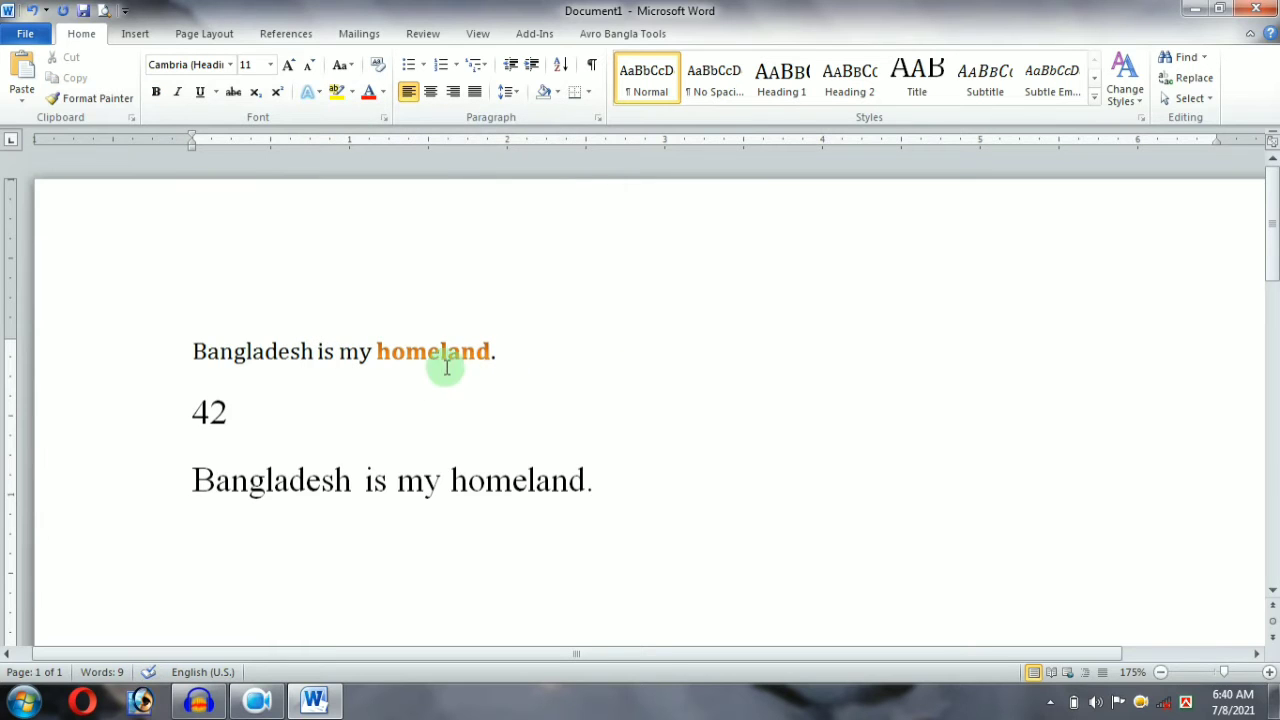
ctrl+scroll(466, 363, up, 1)
click(597, 651)
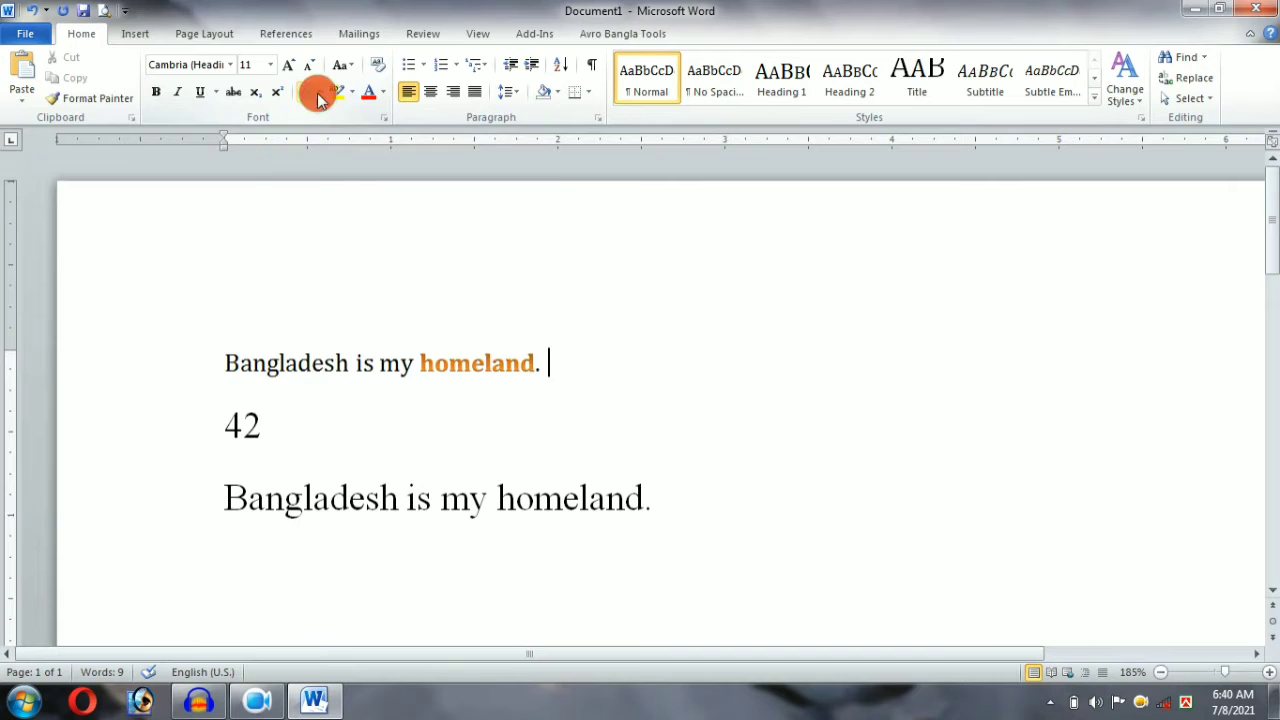
click(317, 93)
click(766, 340)
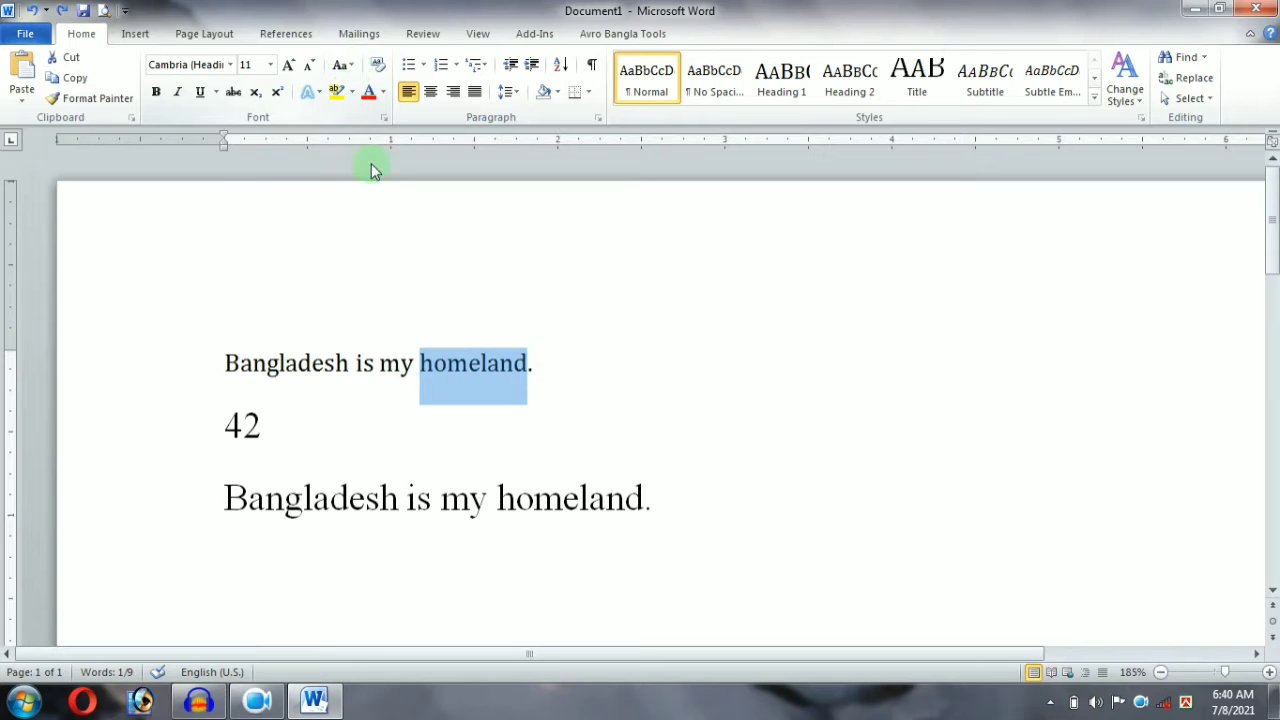
Highlight "homeland" in the first sentence in yellow and remove the highlight from it
click(340, 97)
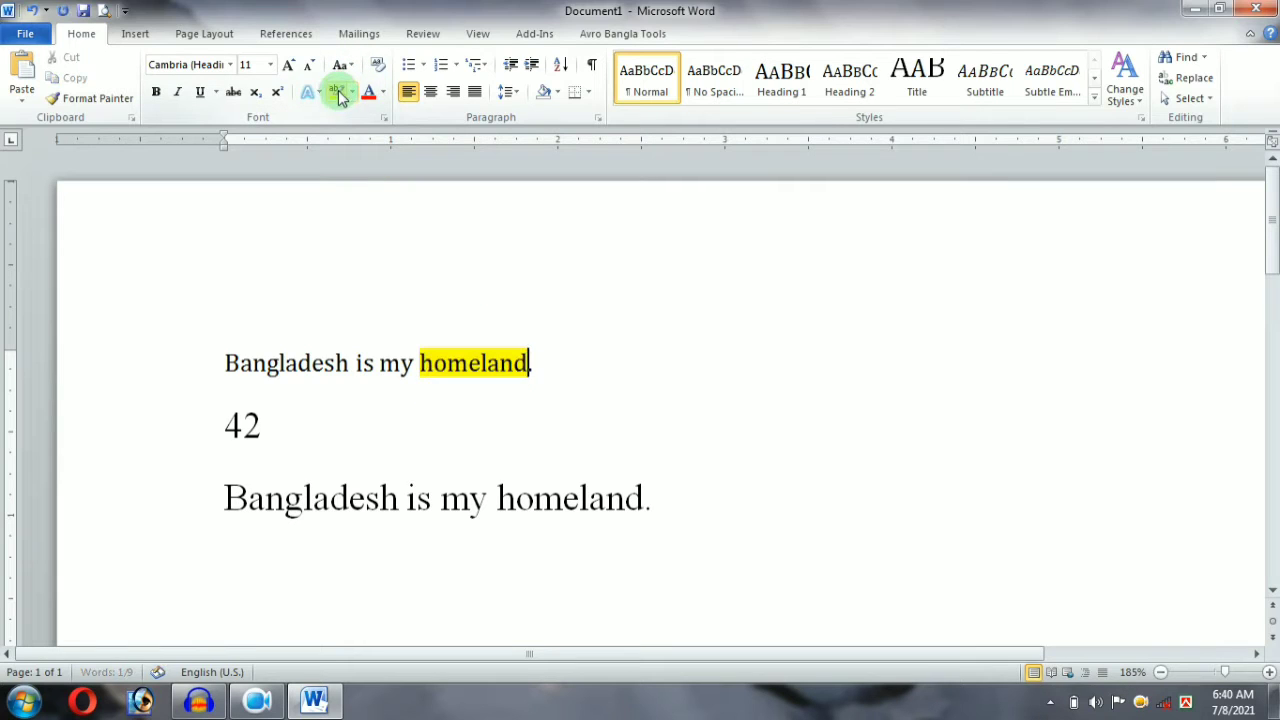
drag(534, 366, 440, 366)
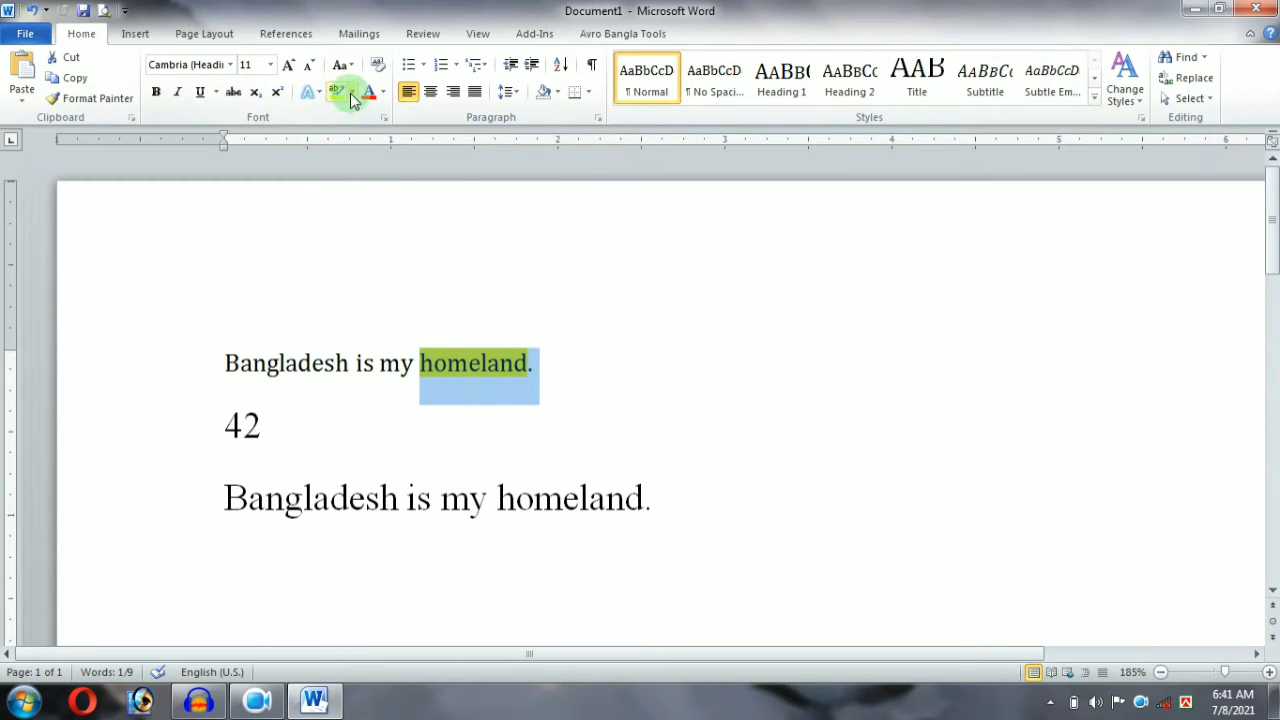
click(352, 91)
click(378, 199)
click(425, 295)
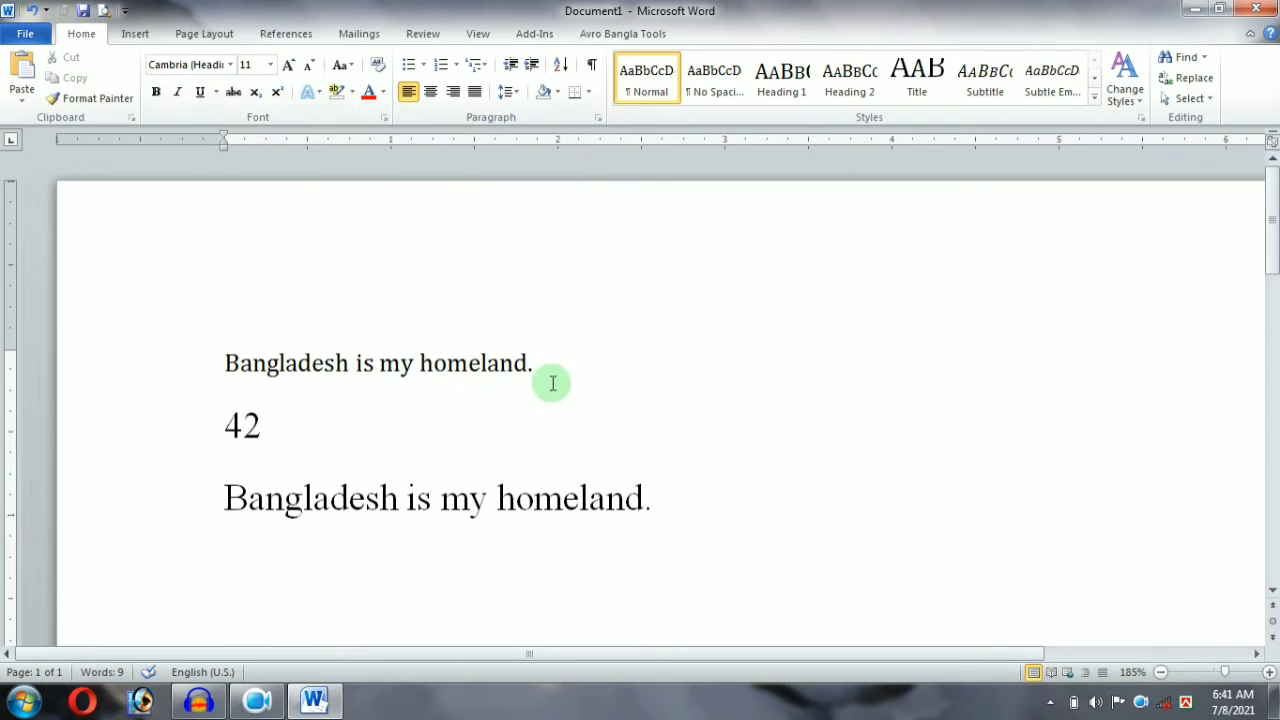
click(549, 379)
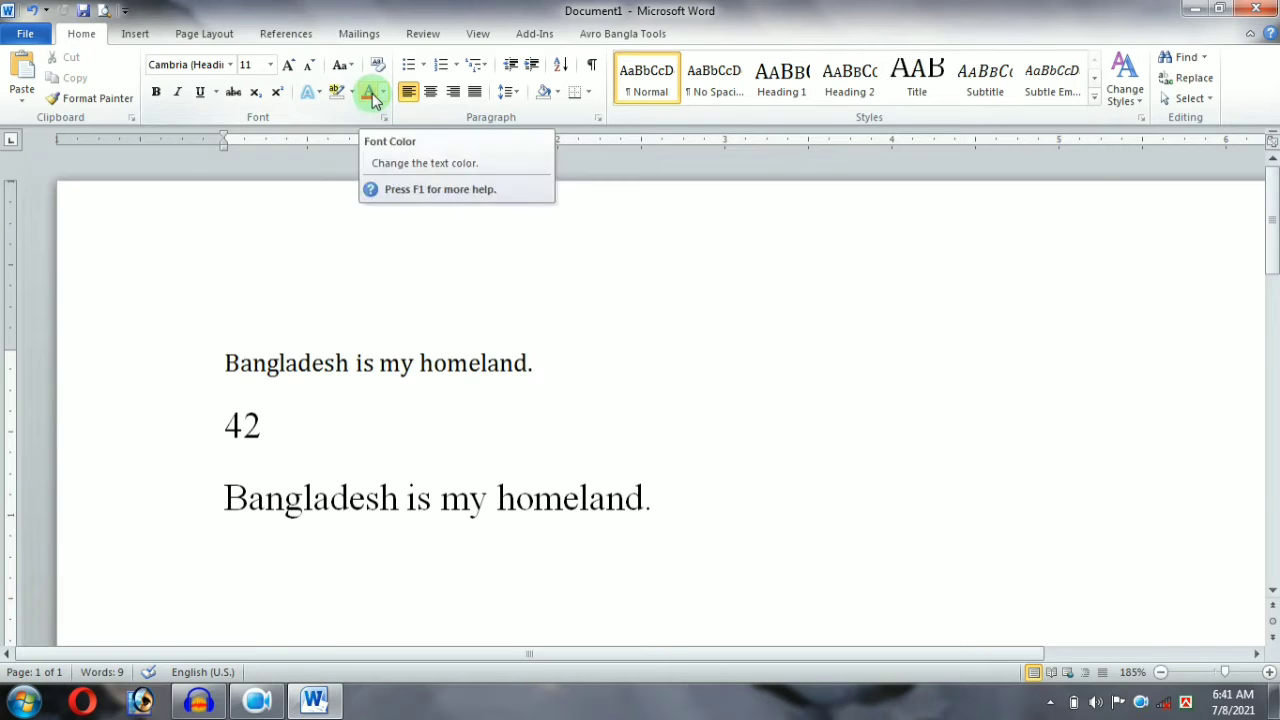
Preview font colors and gradients on the first sentence and set its font color to Automatic
drag(228, 363, 483, 370)
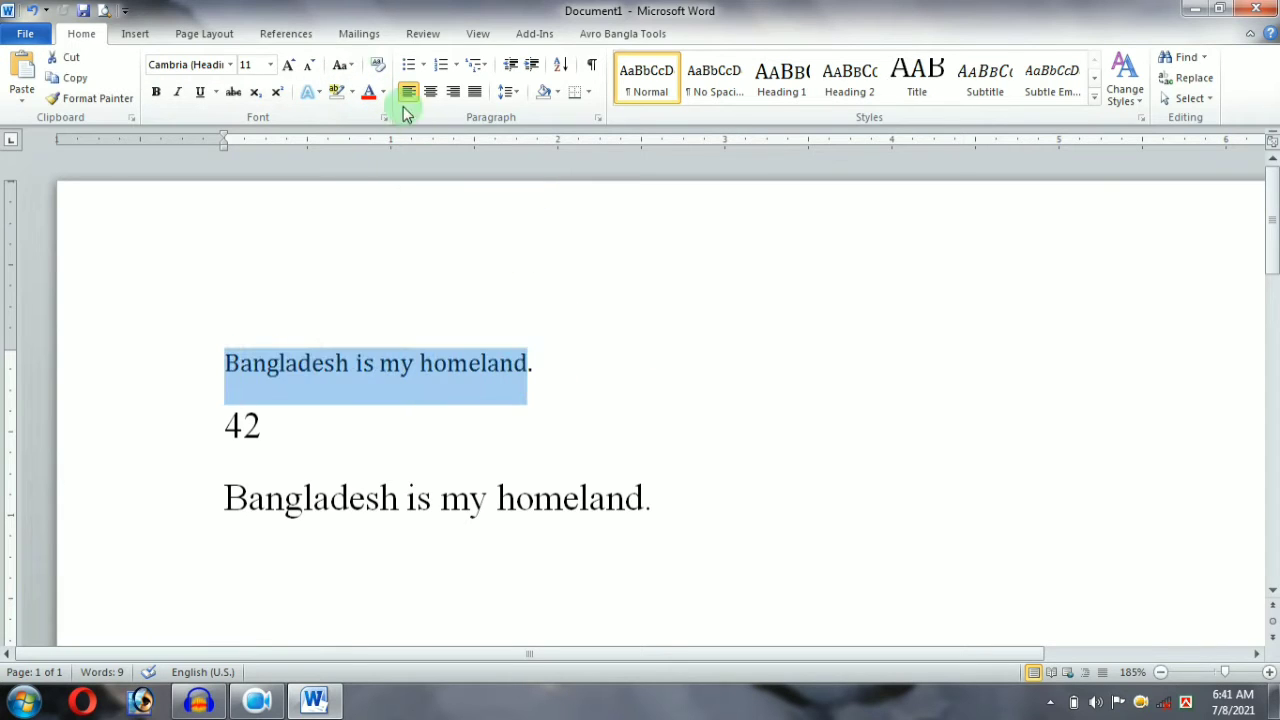
click(381, 91)
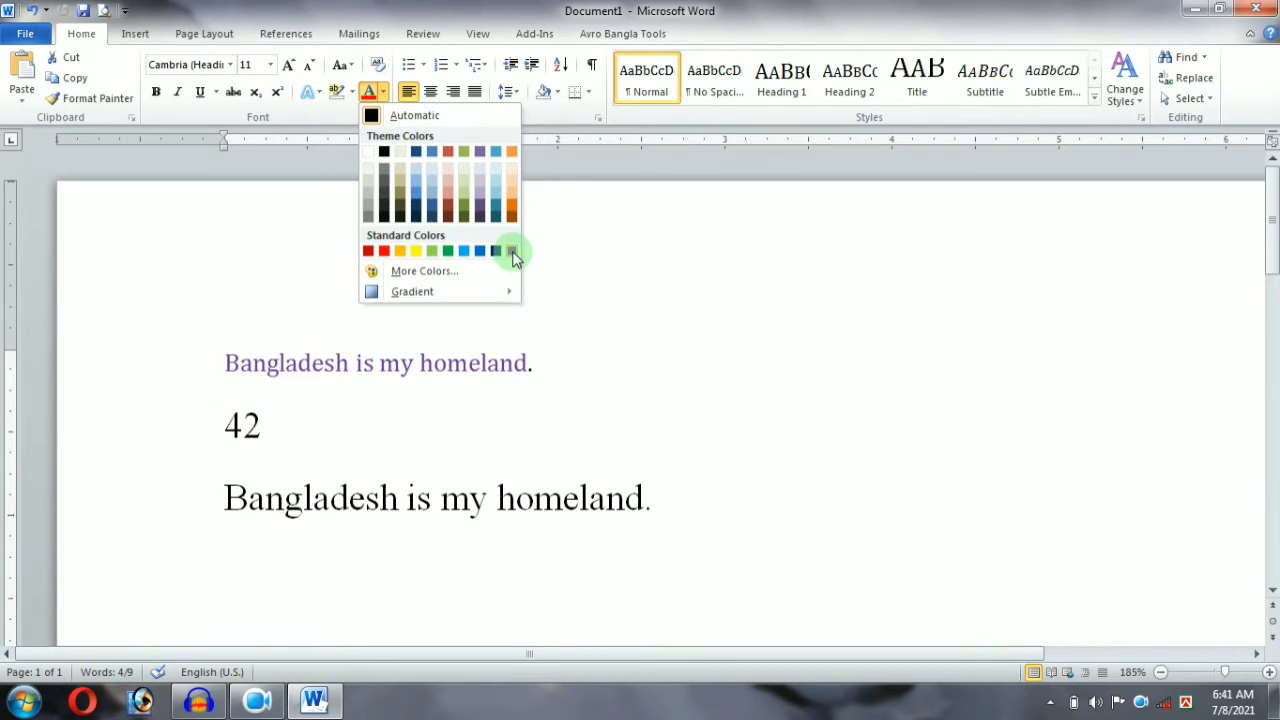
mouse_move(440, 302)
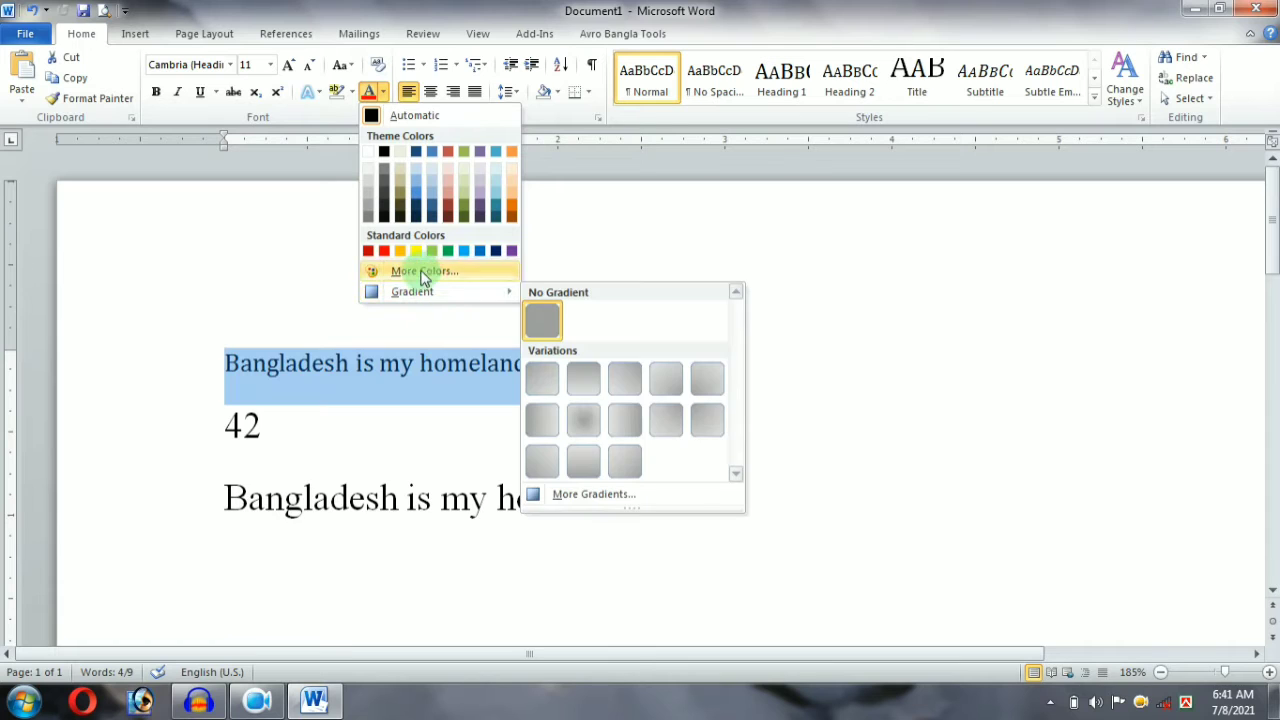
click(372, 115)
click(609, 358)
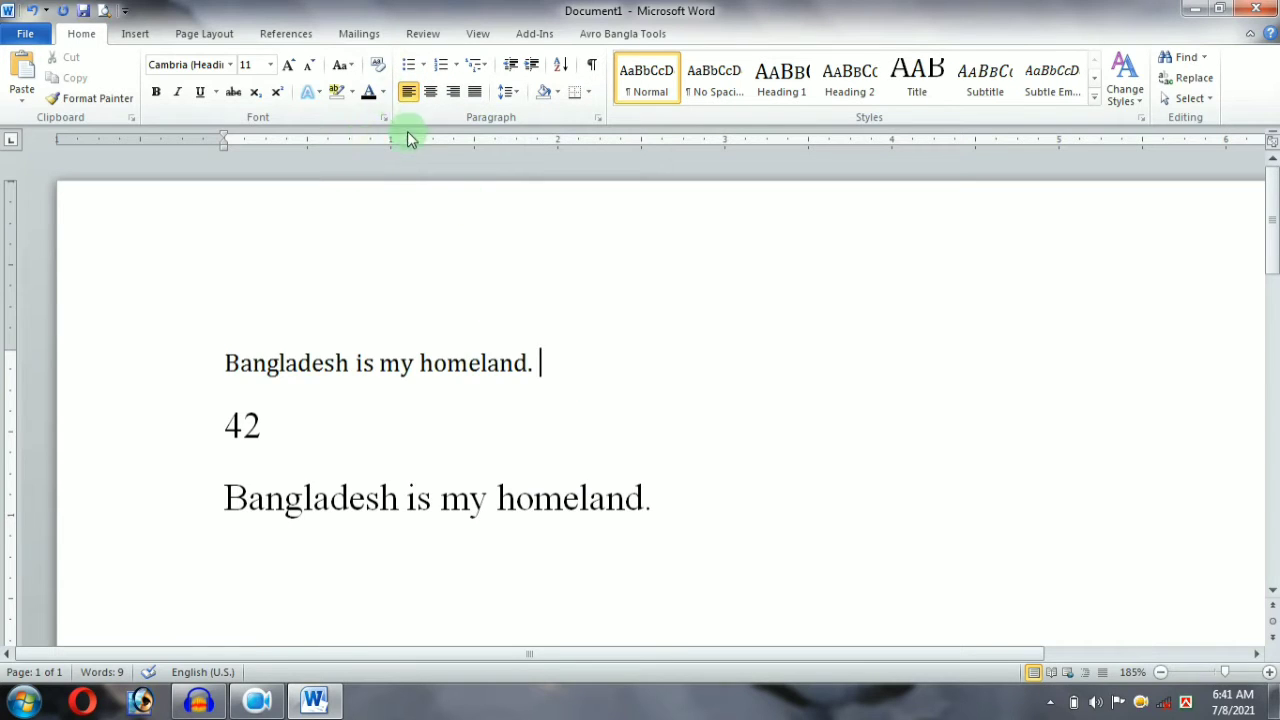
key(alt)
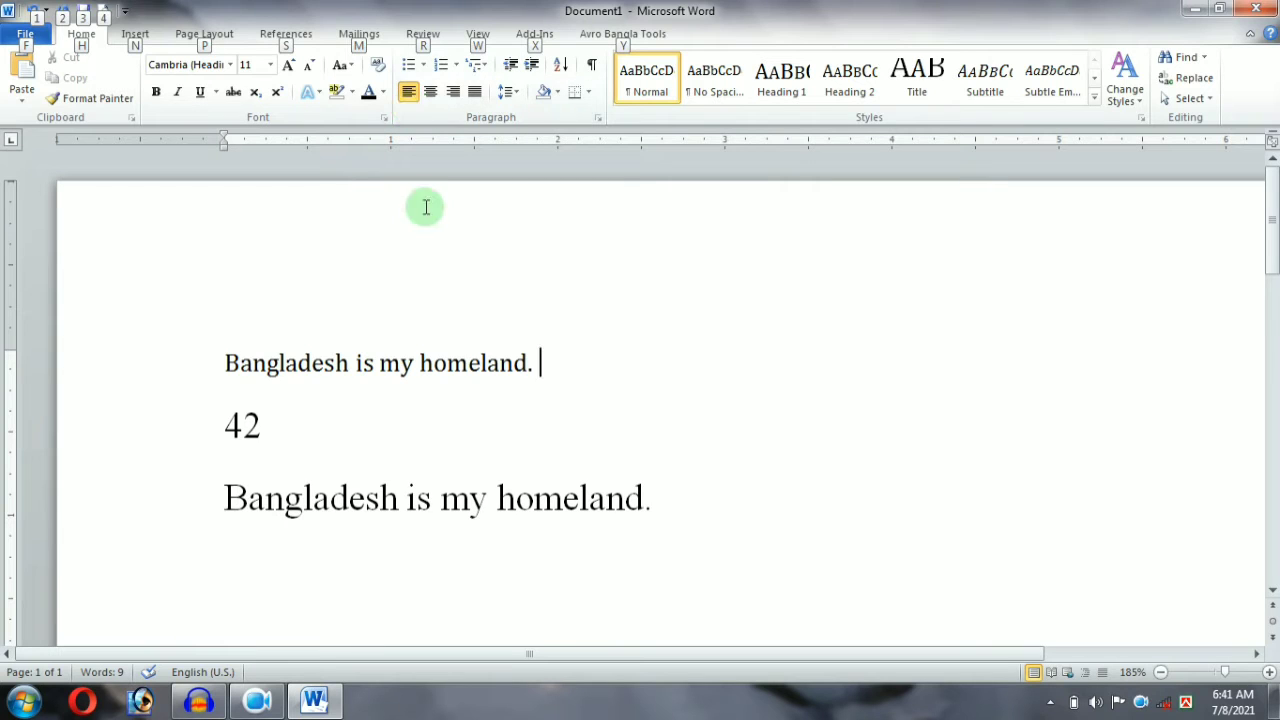
key(alt)
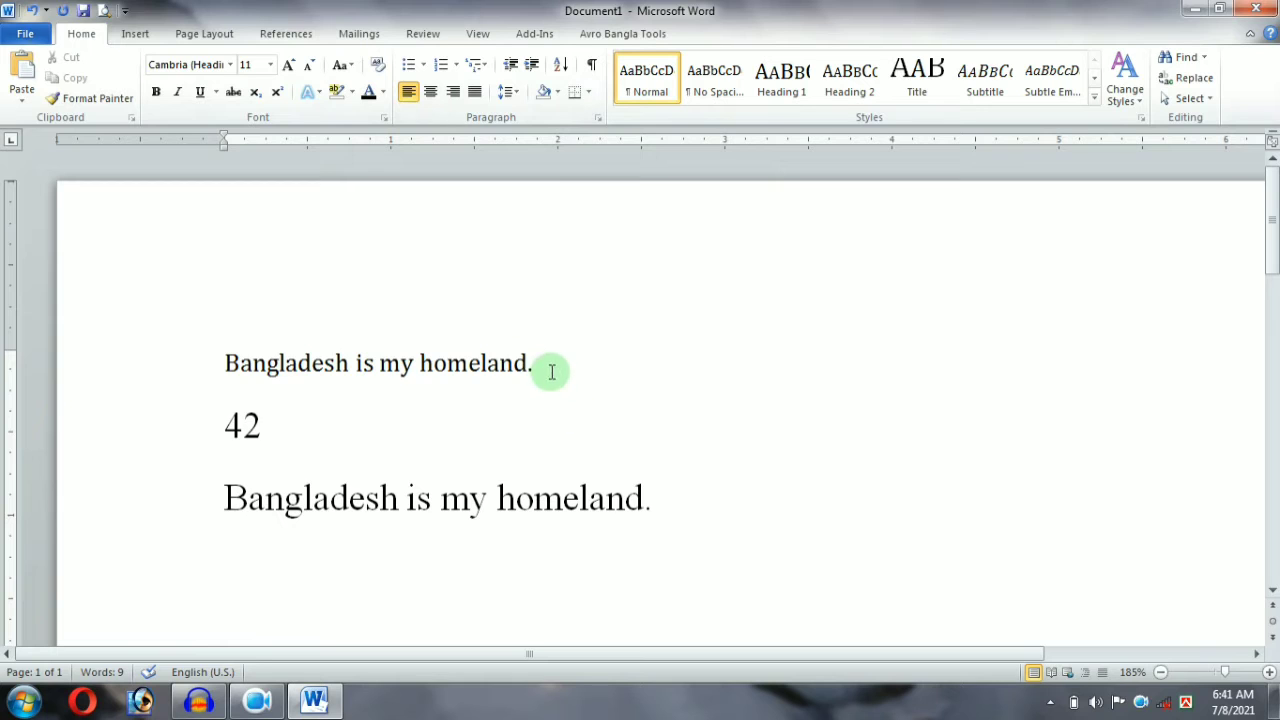
drag(551, 372, 334, 360)
text(Bangladesh is my homeland.)
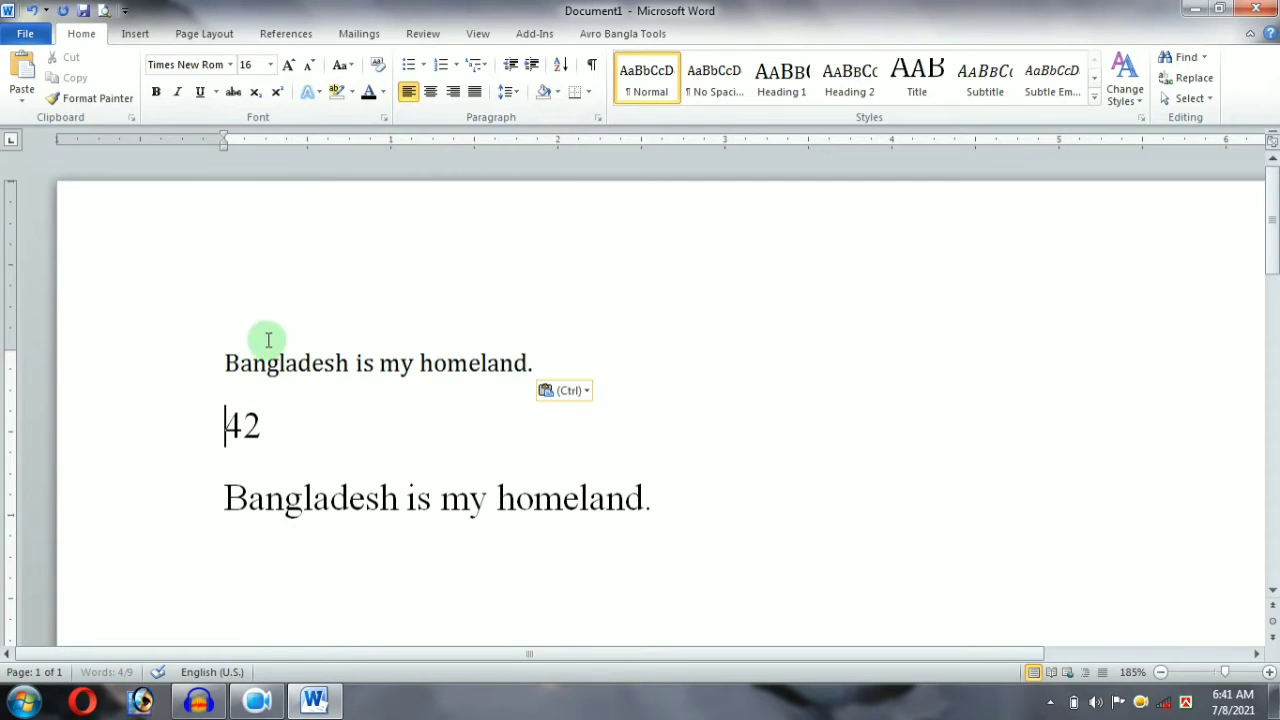
key(ctrl+v)
key(ctrl+v)
key(ctrl+v)
key(ctrl+v)
key(ctrl+v)
key(ctrl+v)
key(ctrl+v)
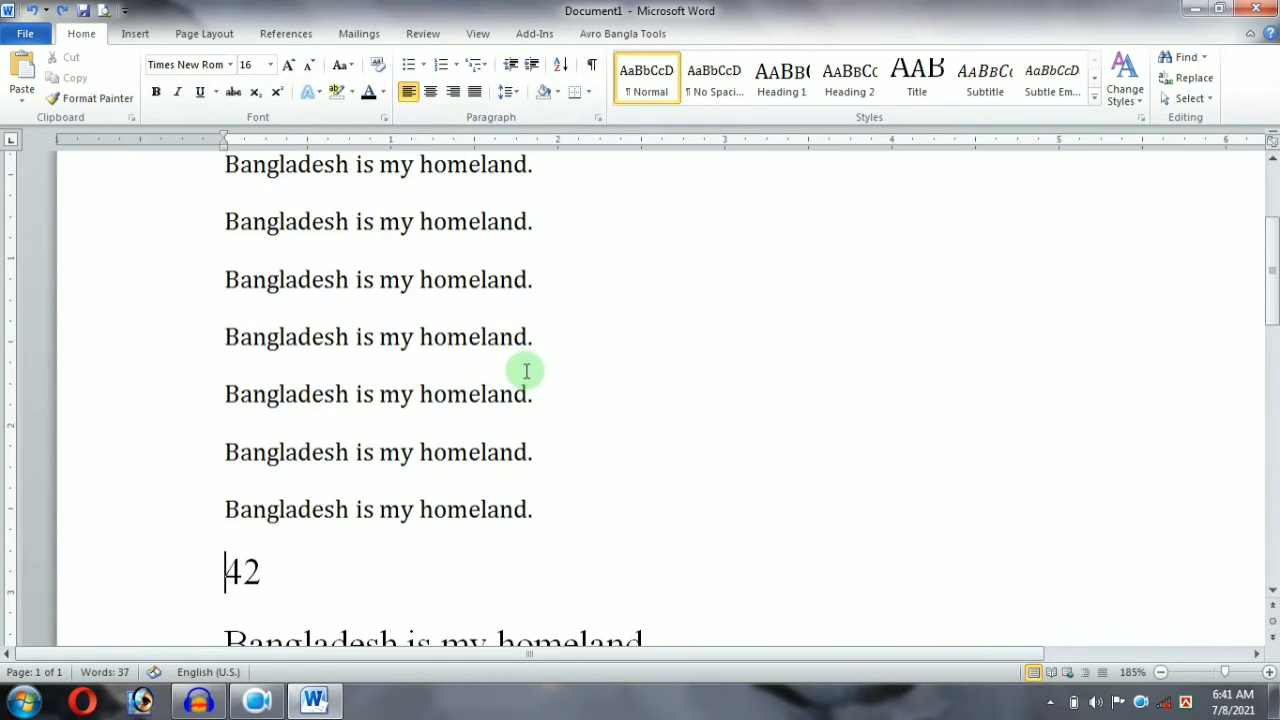
key(ctrl+z)
key(ctrl+z)
key(ctrl+z)
key(ctrl+z)
key(ctrl+z)
key(ctrl+z)
key(ctrl+z)
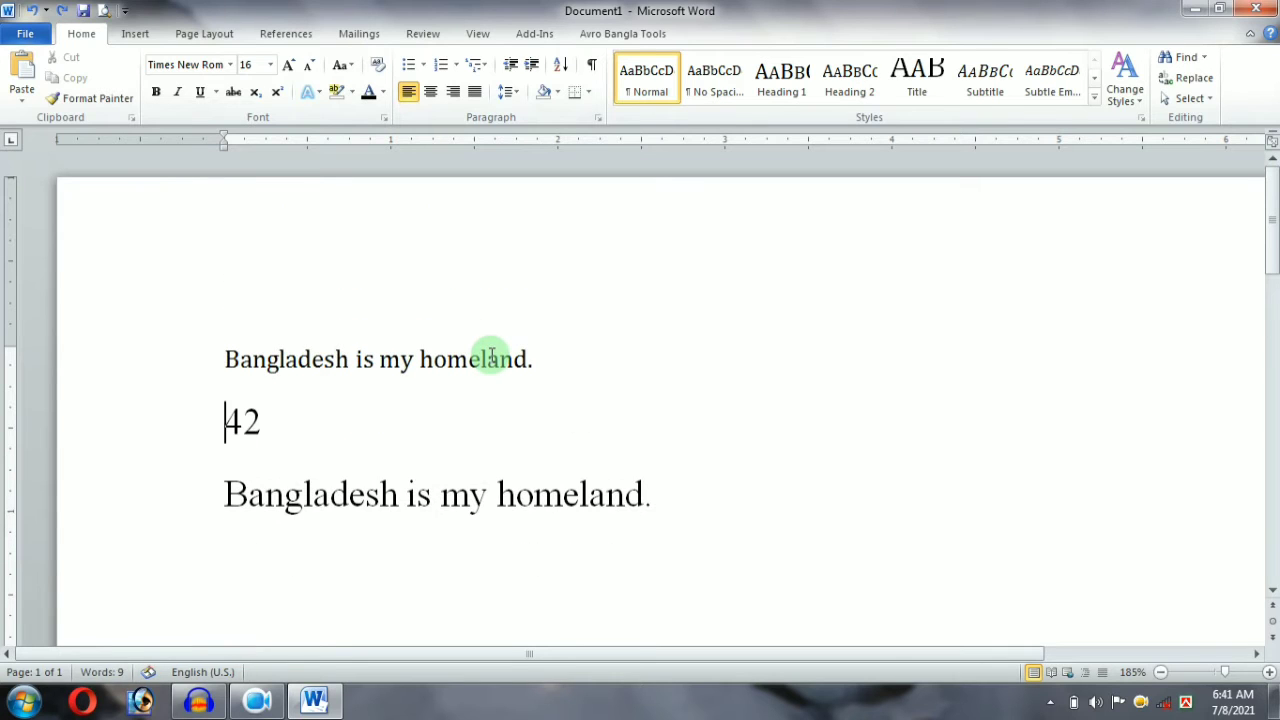
Copy the first sentence without its paragraph mark and paste it 30 times right after itself as one continuous paragraph
triple_click(492, 358)
key(shift+Up)
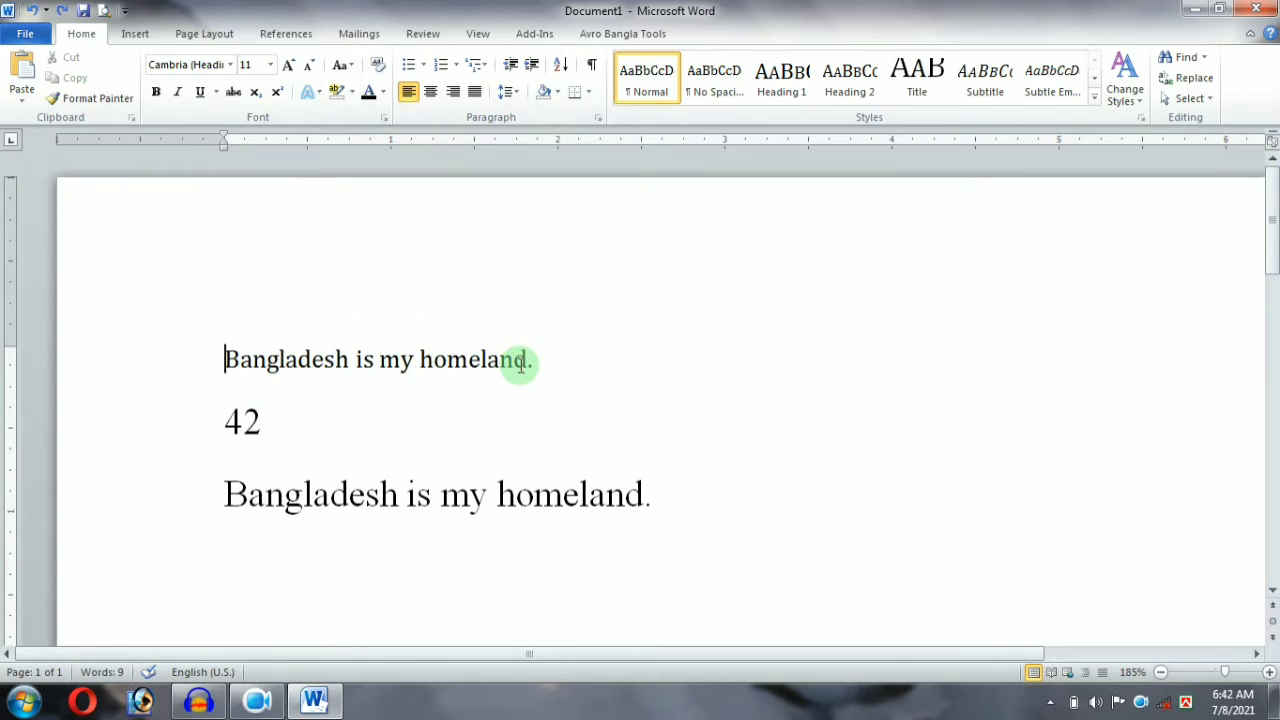
key(shift+Down)
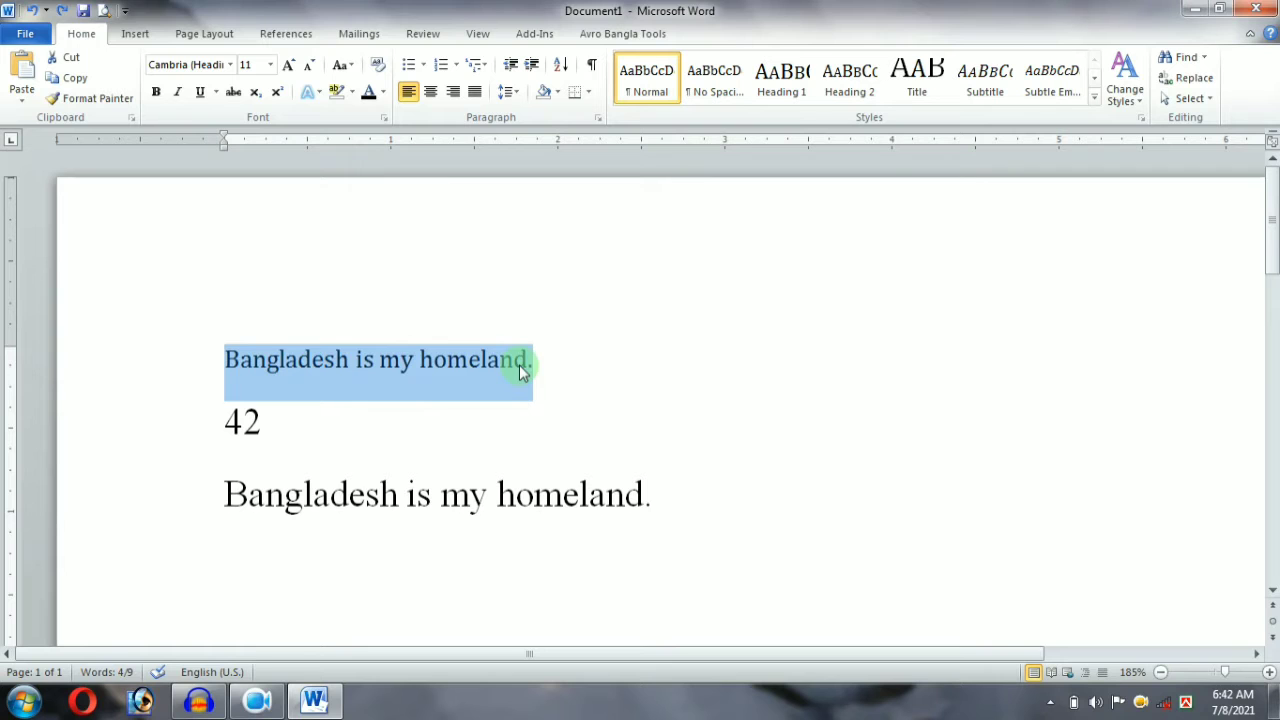
key(ctrl+c)
key(Right)
key(ctrl+v)
key(ctrl+v)
key(ctrl+v)
key(ctrl+v)
key(ctrl+v)
key(ctrl+v)
key(ctrl+v)
key(ctrl+v)
key(ctrl+v)
key(ctrl+v)
key(ctrl+v)
key(ctrl+v)
key(ctrl+v)
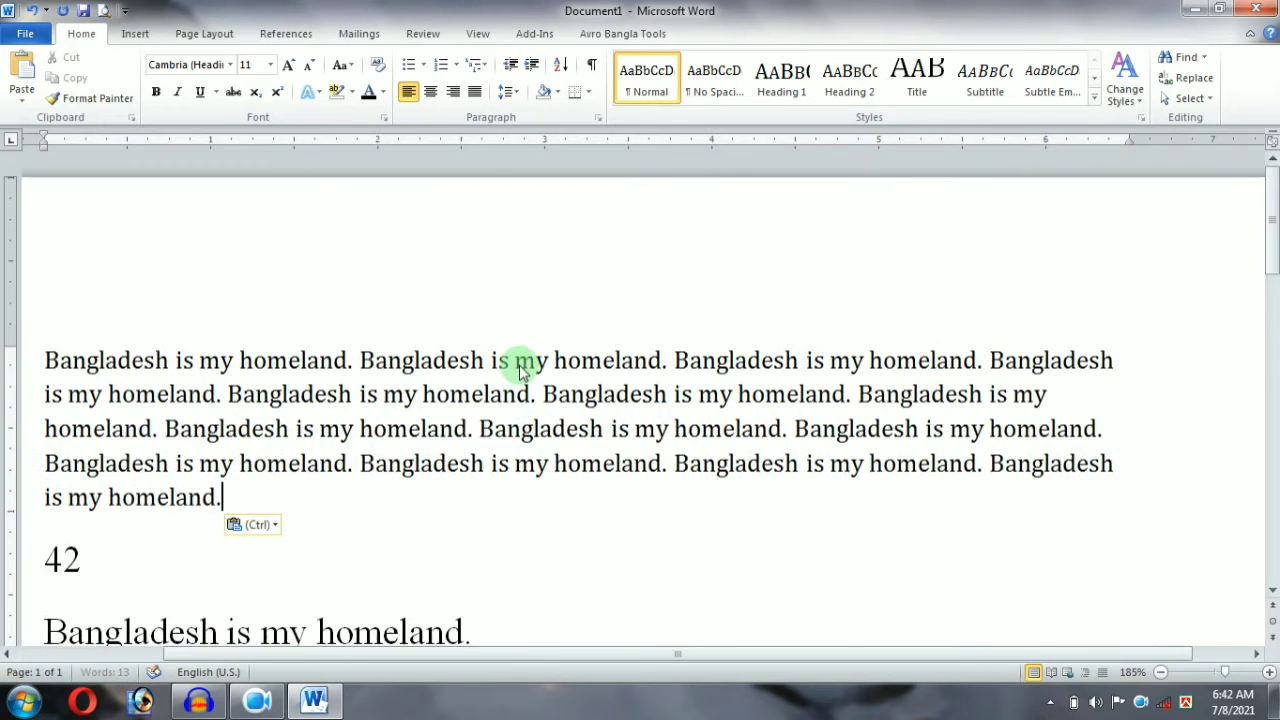
key(ctrl+v)
key(ctrl+v)
key(ctrl+v)
key(ctrl+v)
key(ctrl+v)
key(ctrl+v)
key(ctrl+v)
key(ctrl+v)
key(ctrl+v)
key(ctrl+v)
key(ctrl+v)
key(ctrl+v)
key(ctrl+v)
key(ctrl+v)
key(ctrl+v)
key(ctrl+v)
key(ctrl+v)
scroll(520, 370, down, 4)
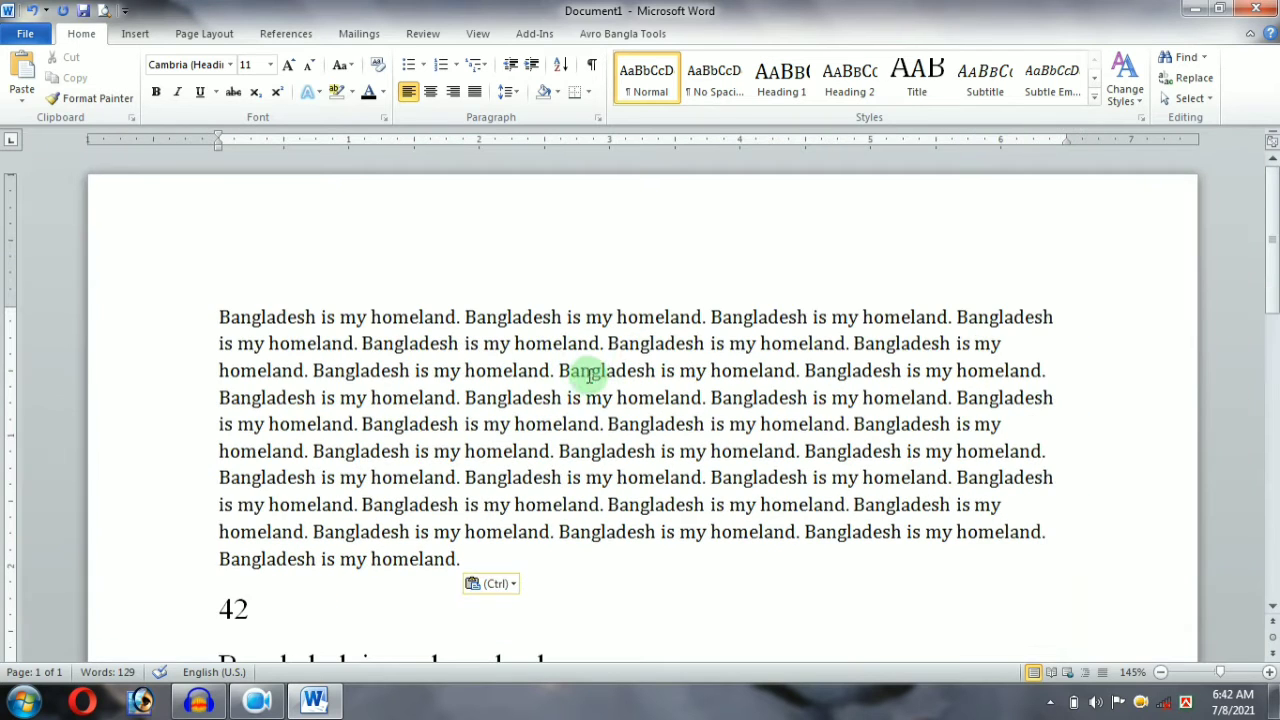
Apply centered, right and justified alignment to the whole sample paragraph in turn and set it back to left alignment
drag(462, 559, 199, 315)
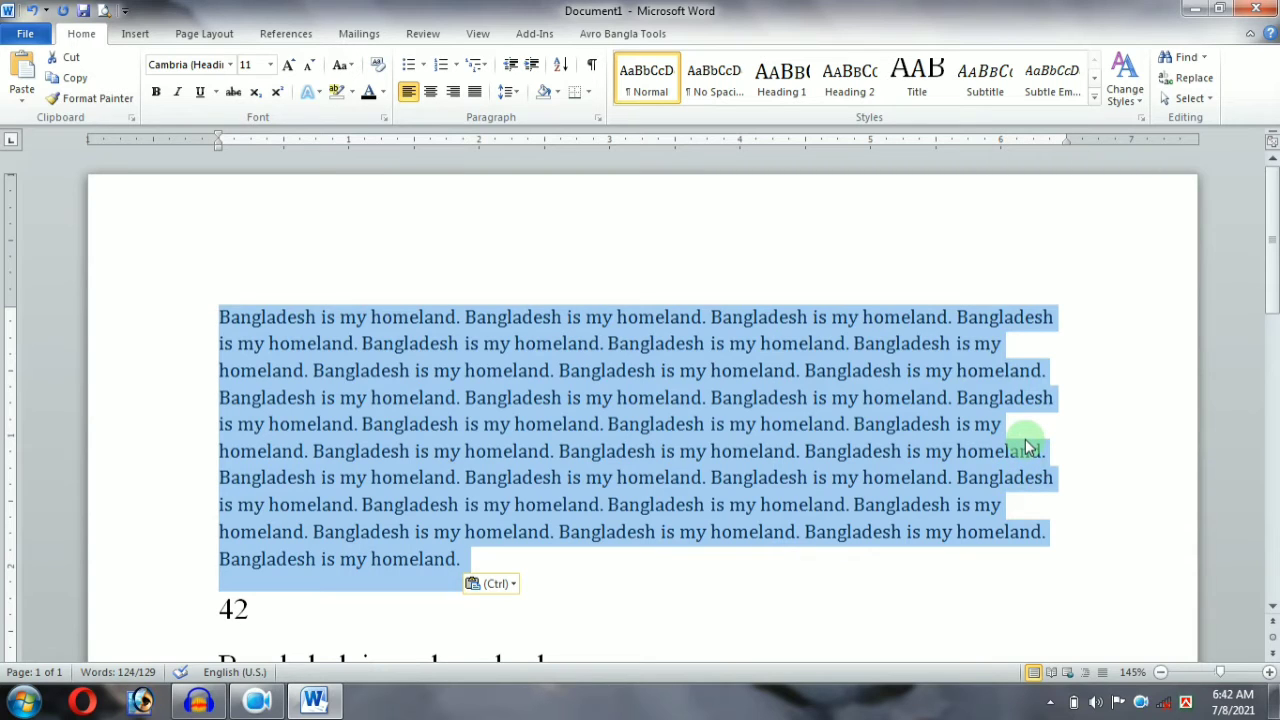
click(431, 92)
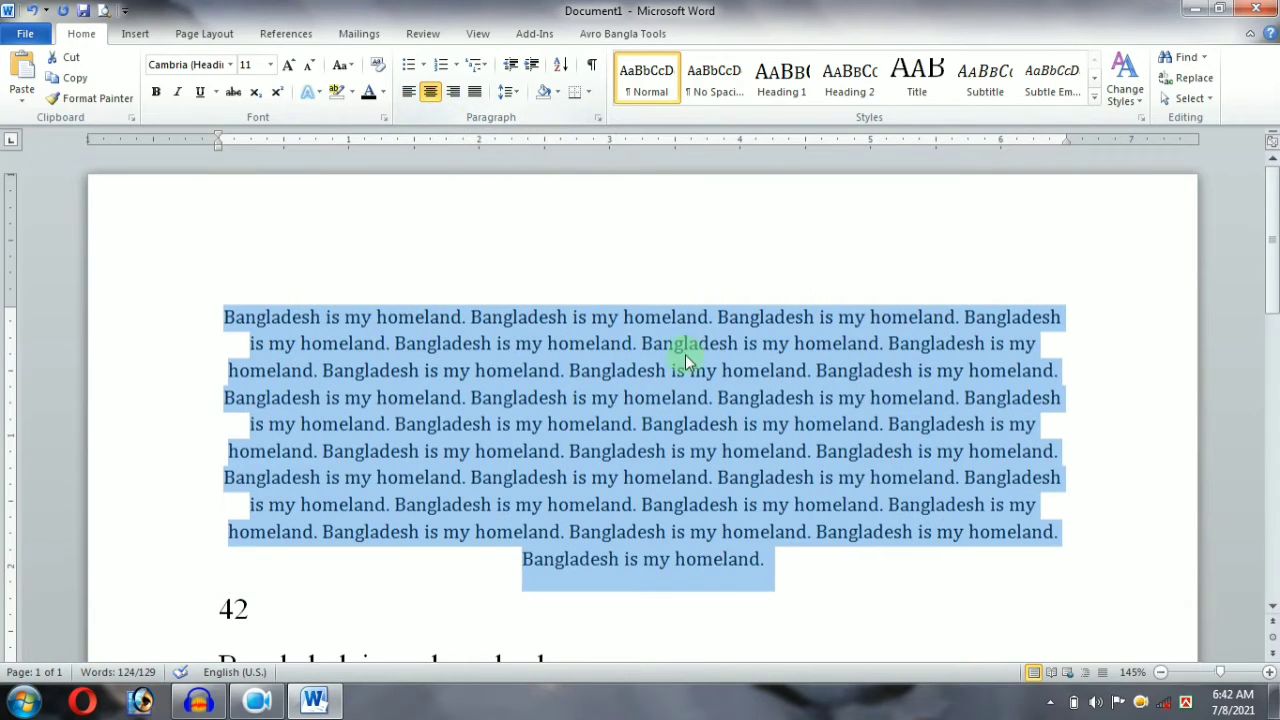
click(457, 94)
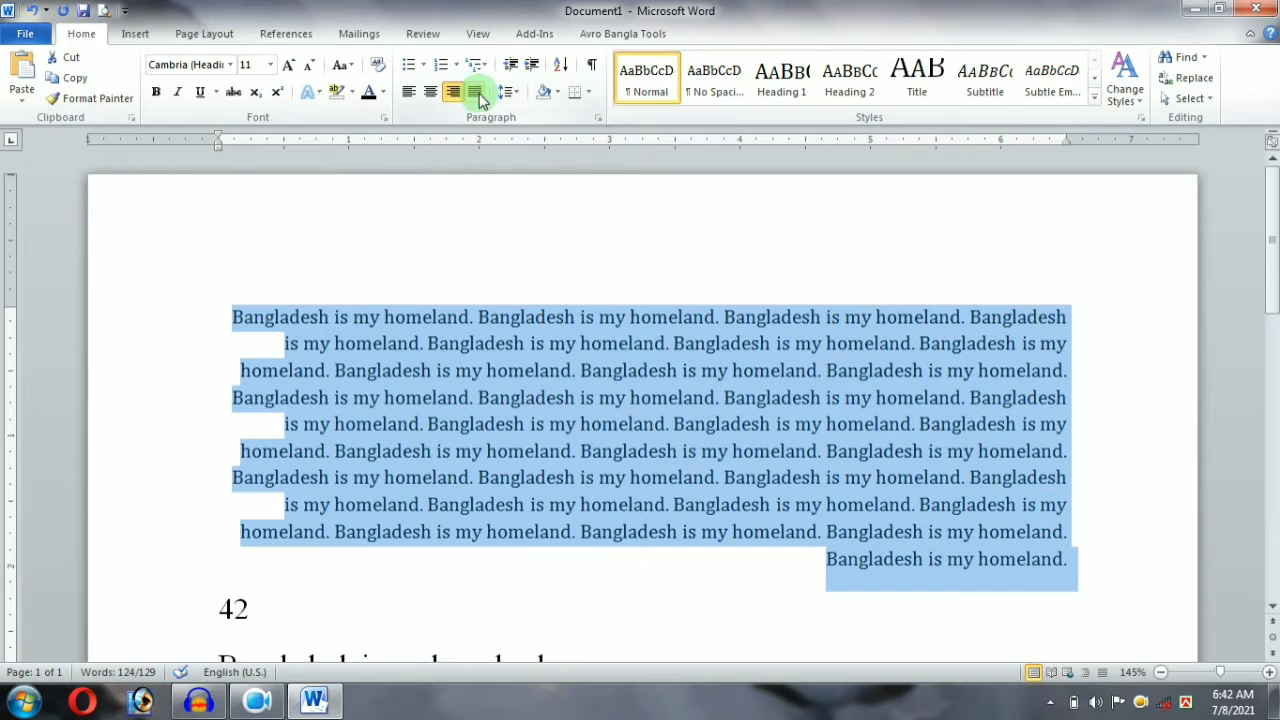
click(476, 92)
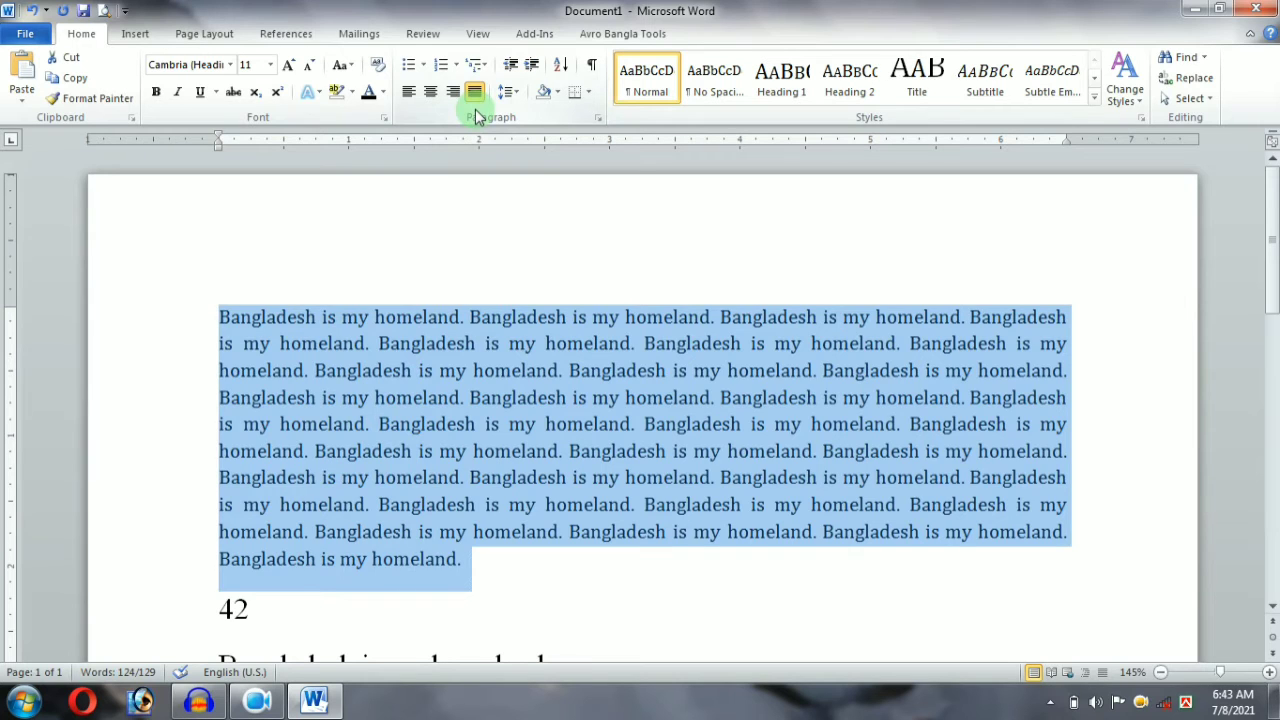
click(424, 65)
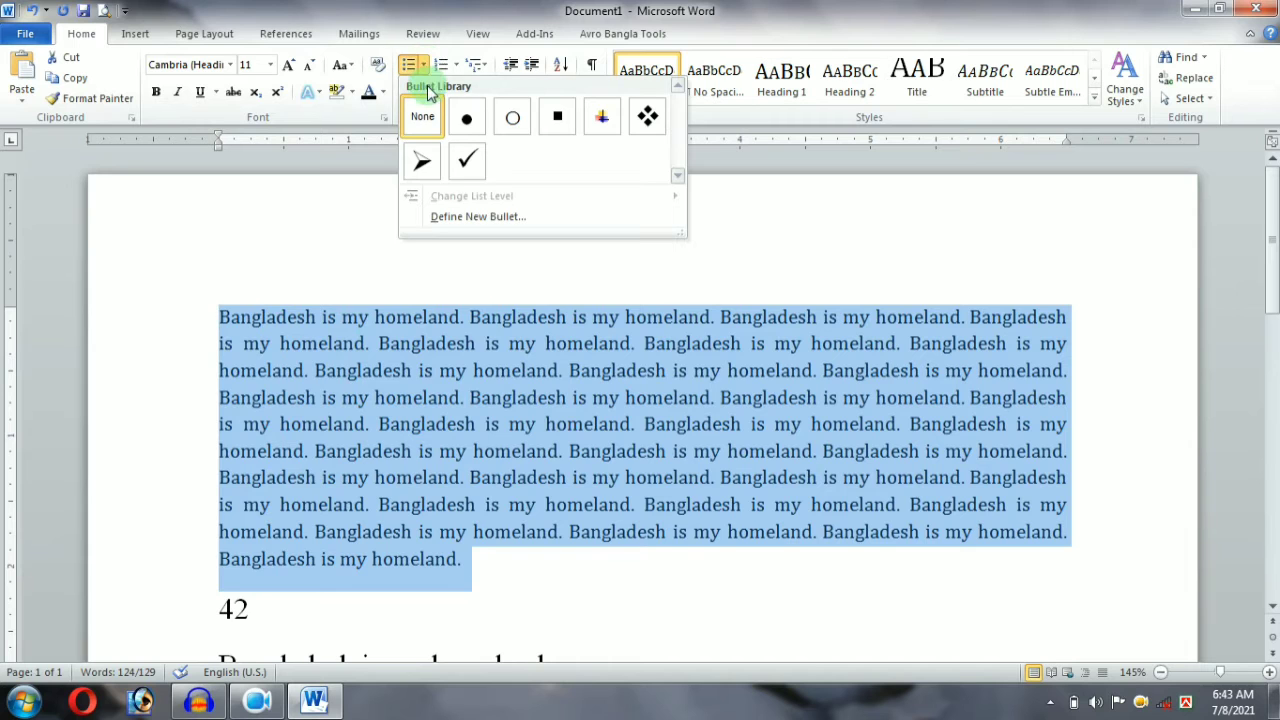
click(540, 445)
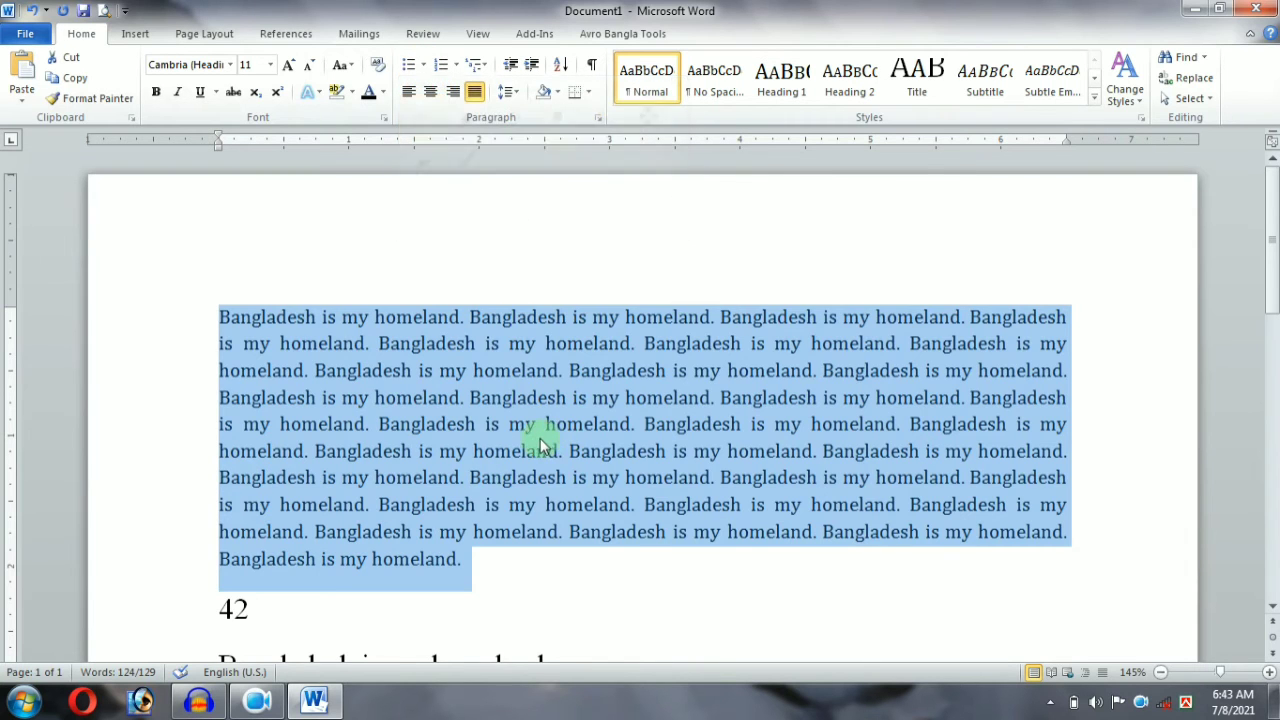
key(ctrl+e)
key(ctrl+l)
key(Right)
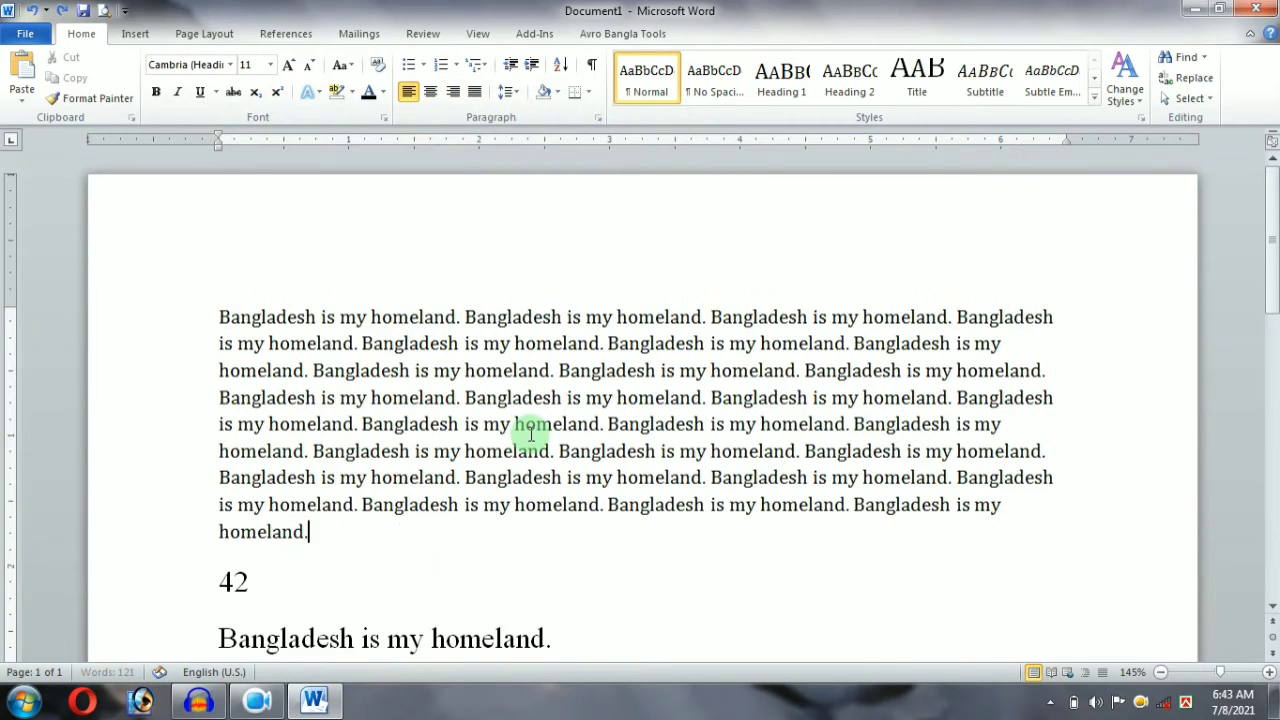
Delete the repeated sentences word by word from the paragraph's end, leaving a single "Bangladesh is my homeland." and selecting it
key(ctrl+BackSpace)
key(ctrl+BackSpace)
key(ctrl+BackSpace)
key(ctrl+BackSpace)
key(ctrl+BackSpace)
key(ctrl+BackSpace)
key(ctrl+BackSpace)
key(ctrl+BackSpace)
key(ctrl+BackSpace)
key(ctrl+BackSpace)
key(ctrl+BackSpace)
key(ctrl+BackSpace)
key(ctrl+BackSpace)
key(ctrl+BackSpace)
key(ctrl+BackSpace)
key(ctrl+BackSpace)
key(ctrl+BackSpace)
key(ctrl+BackSpace)
key(ctrl+BackSpace)
key(ctrl+BackSpace)
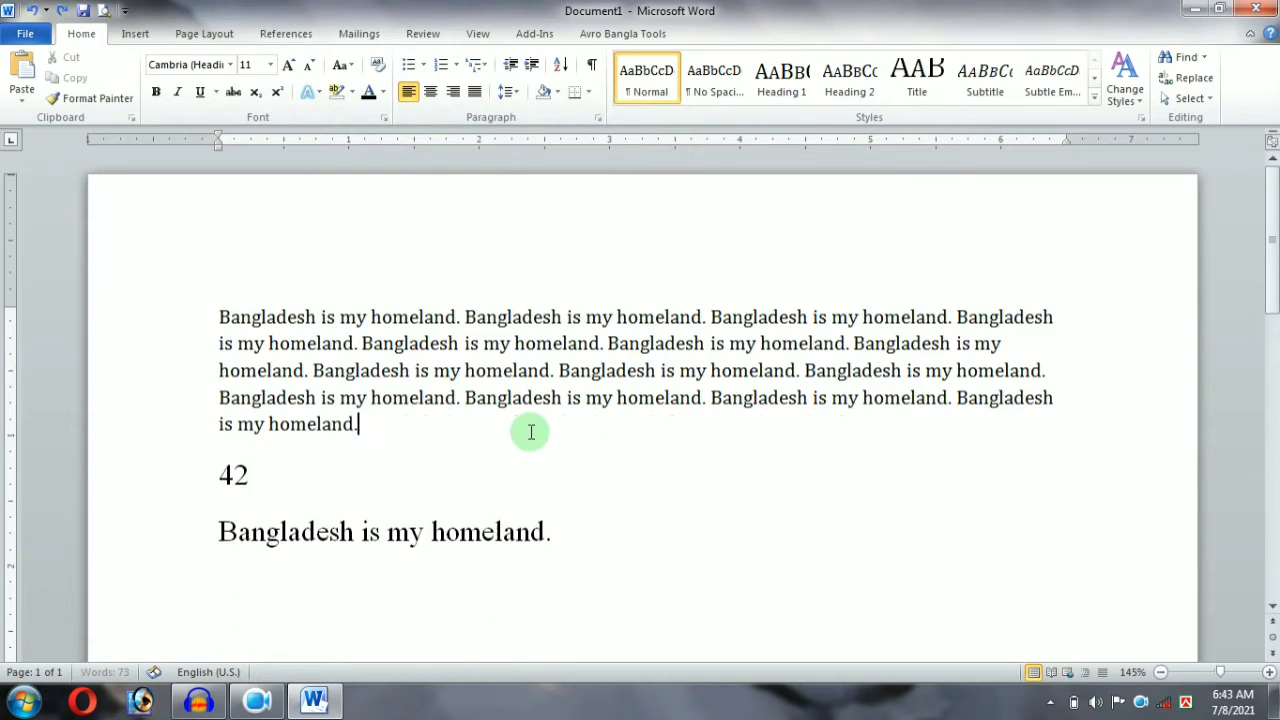
key(ctrl+BackSpace)
key(ctrl+BackSpace)
key(ctrl+BackSpace)
key(ctrl+BackSpace)
key(ctrl+BackSpace)
key(ctrl+BackSpace)
key(ctrl+BackSpace)
key(ctrl+BackSpace)
key(ctrl+BackSpace)
key(ctrl+BackSpace)
key(ctrl+BackSpace)
key(ctrl+BackSpace)
key(ctrl+BackSpace)
key(ctrl+BackSpace)
key(ctrl+BackSpace)
key(ctrl+BackSpace)
key(ctrl+BackSpace)
key(ctrl+BackSpace)
key(ctrl+BackSpace)
key(ctrl+BackSpace)
key(shift+Home)
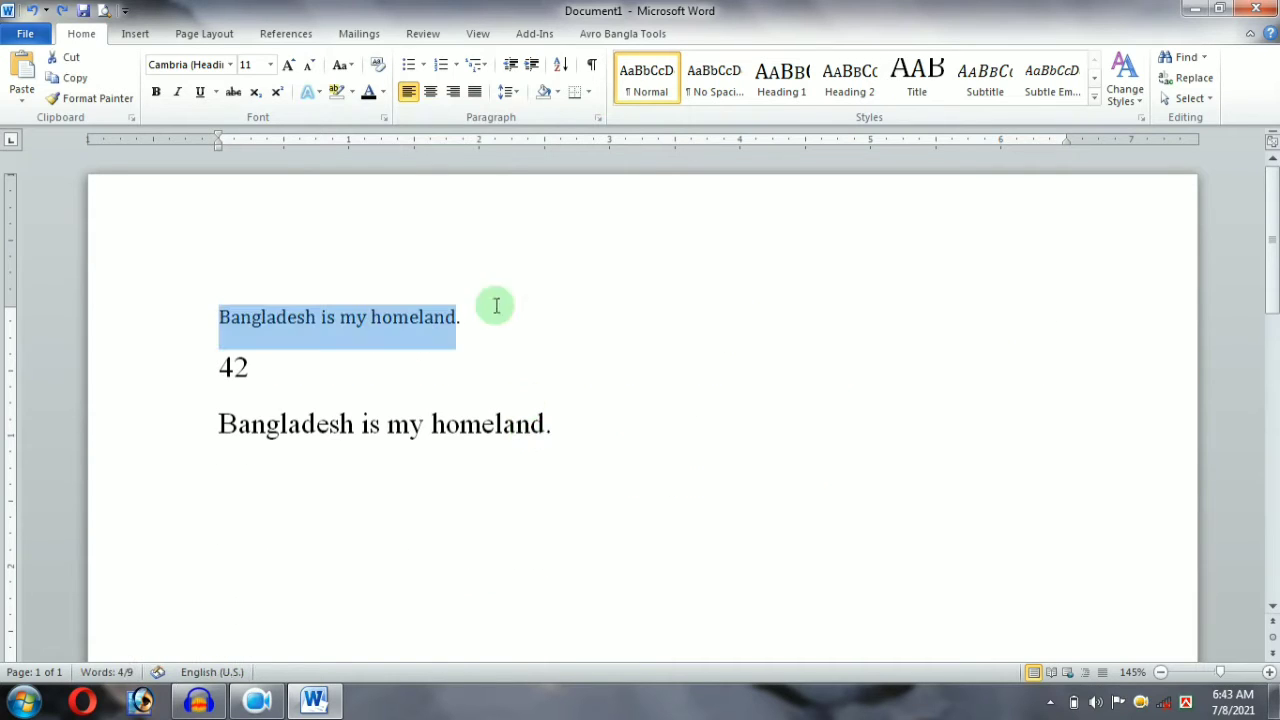
Step back and forth through the recent deletions with undo and redo, leaving two sentences in the first paragraph
click(61, 12)
click(61, 12)
click(61, 12)
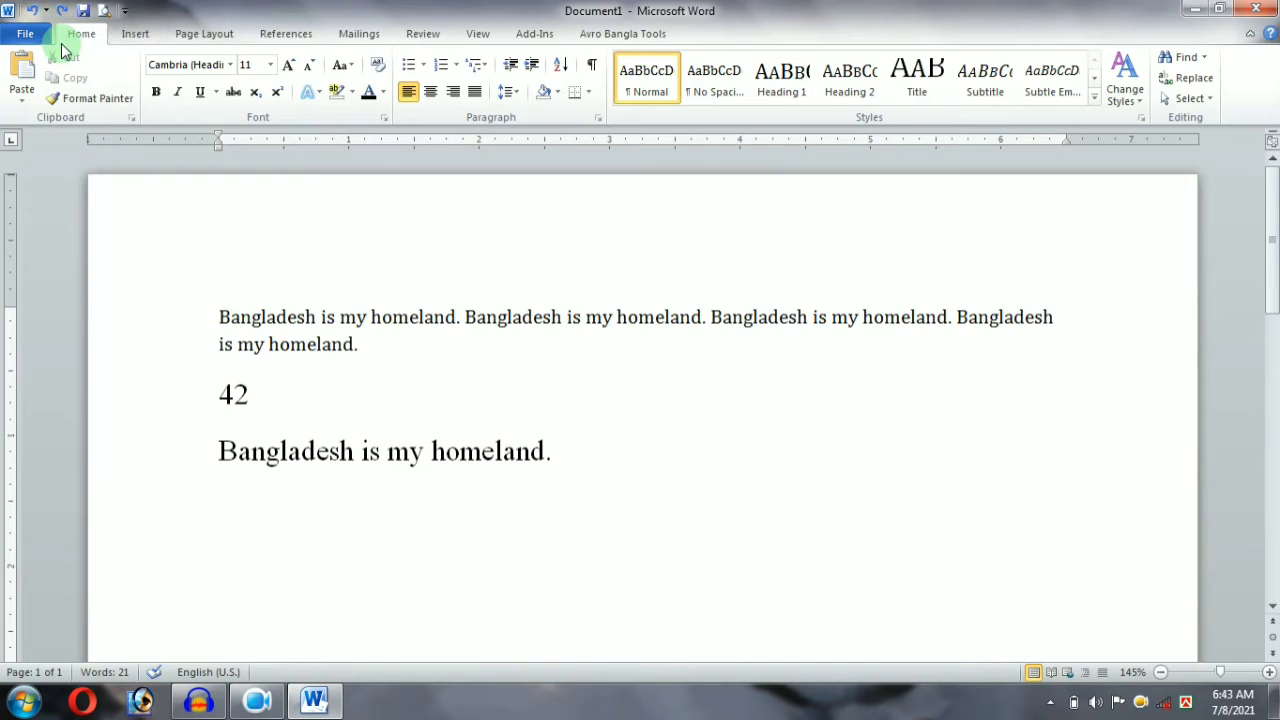
key(ctrl+z)
key(ctrl+z)
Switch the first paragraph between right and left alignment and undo the last two alignment changes
key(ctrl+r)
key(ctrl+l)
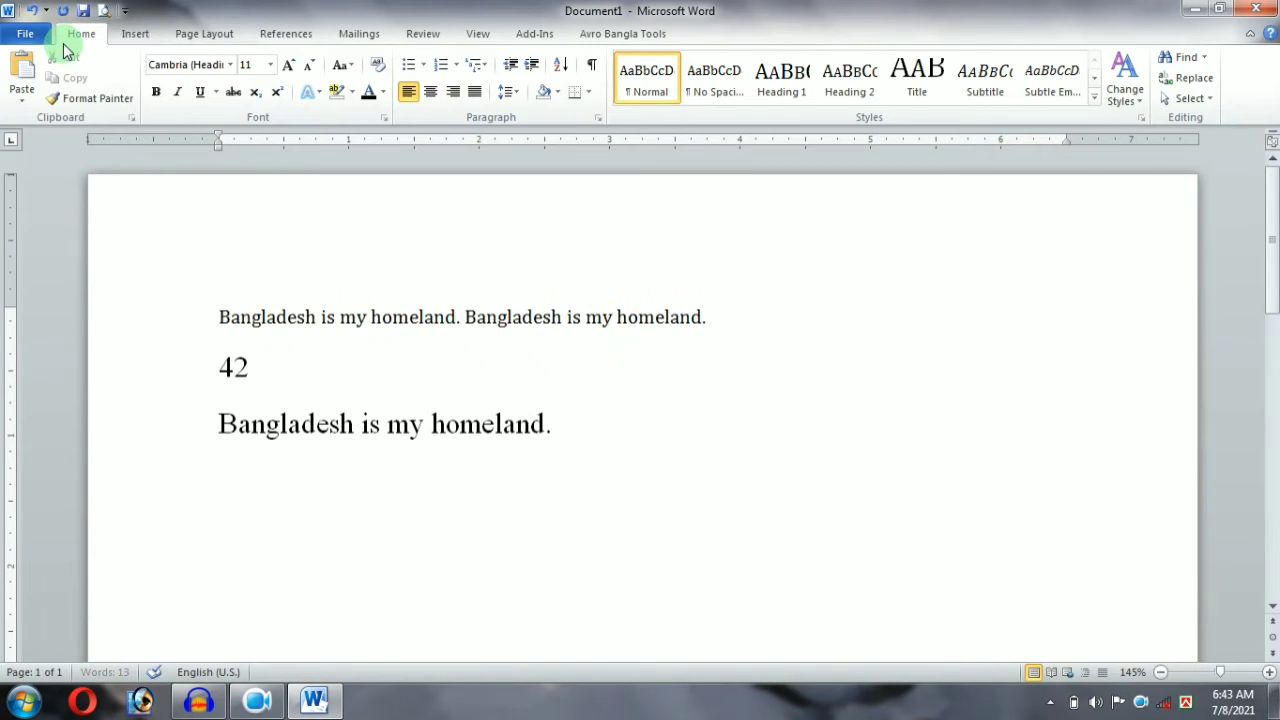
key(ctrl+r)
key(ctrl+l)
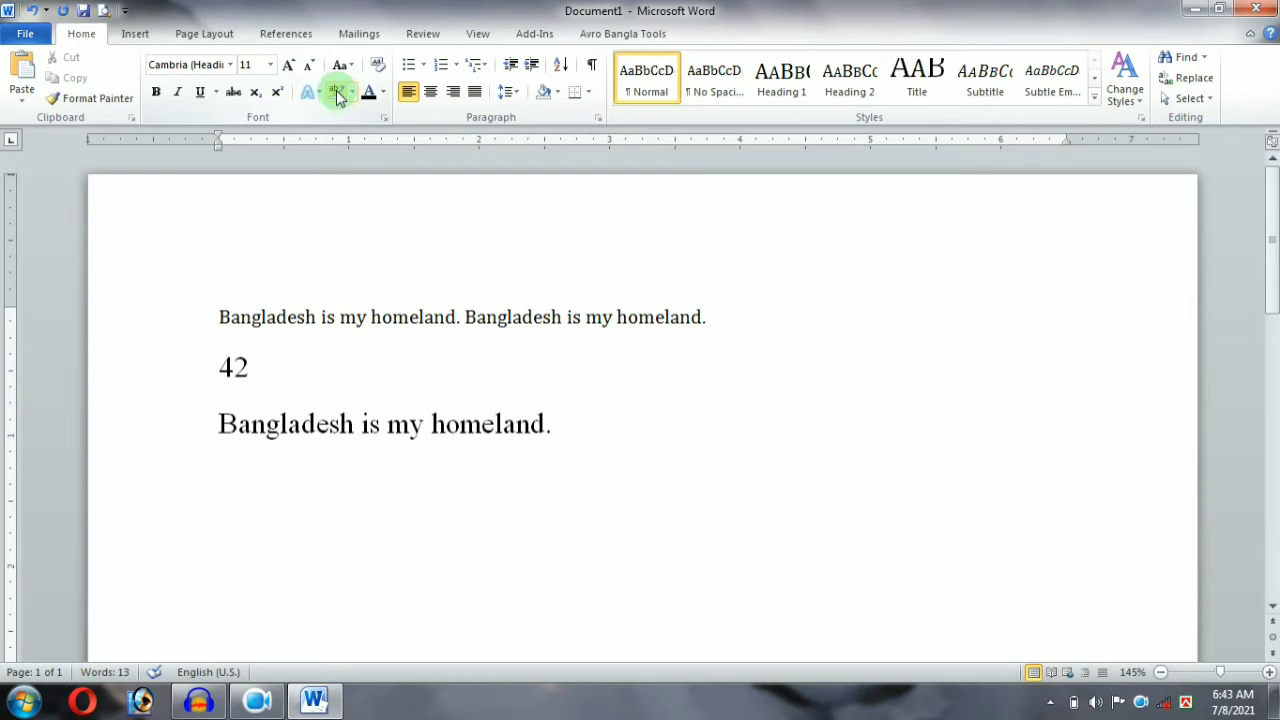
key(shift+F5)
key(shift+F5)
key(shift+F5)
key(shift+F5)
key(shift+F5)
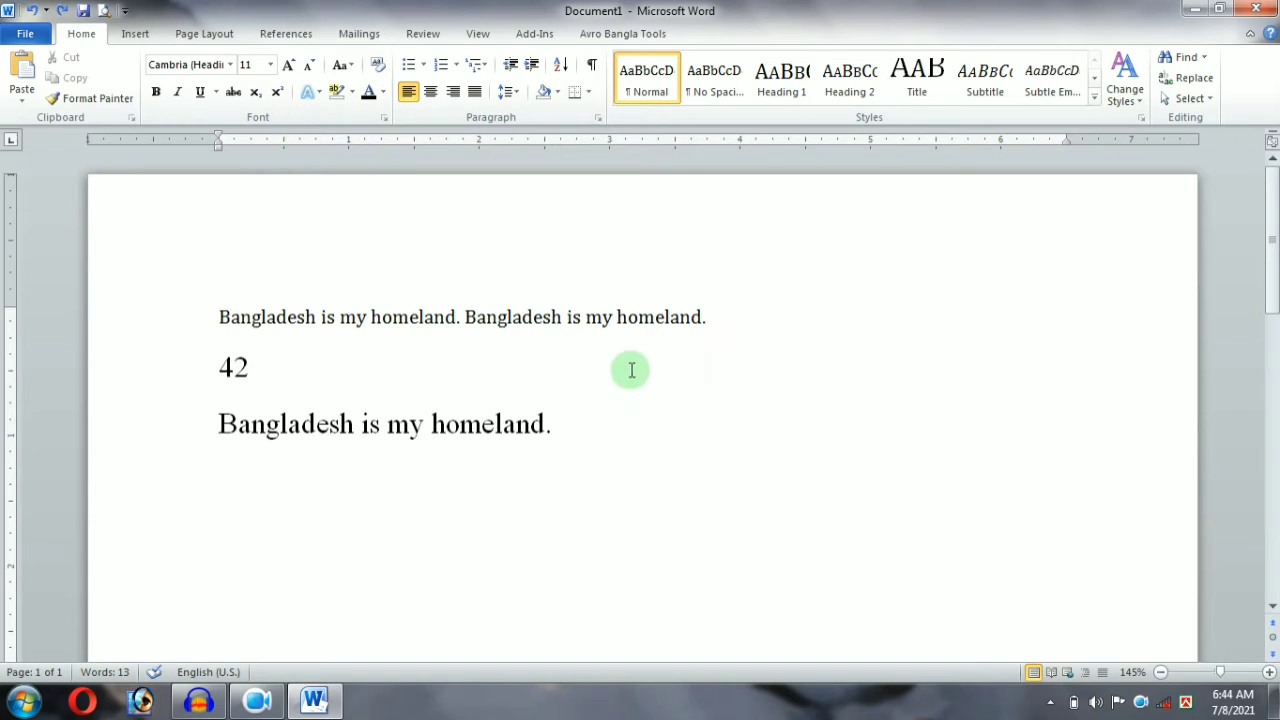
click(33, 10)
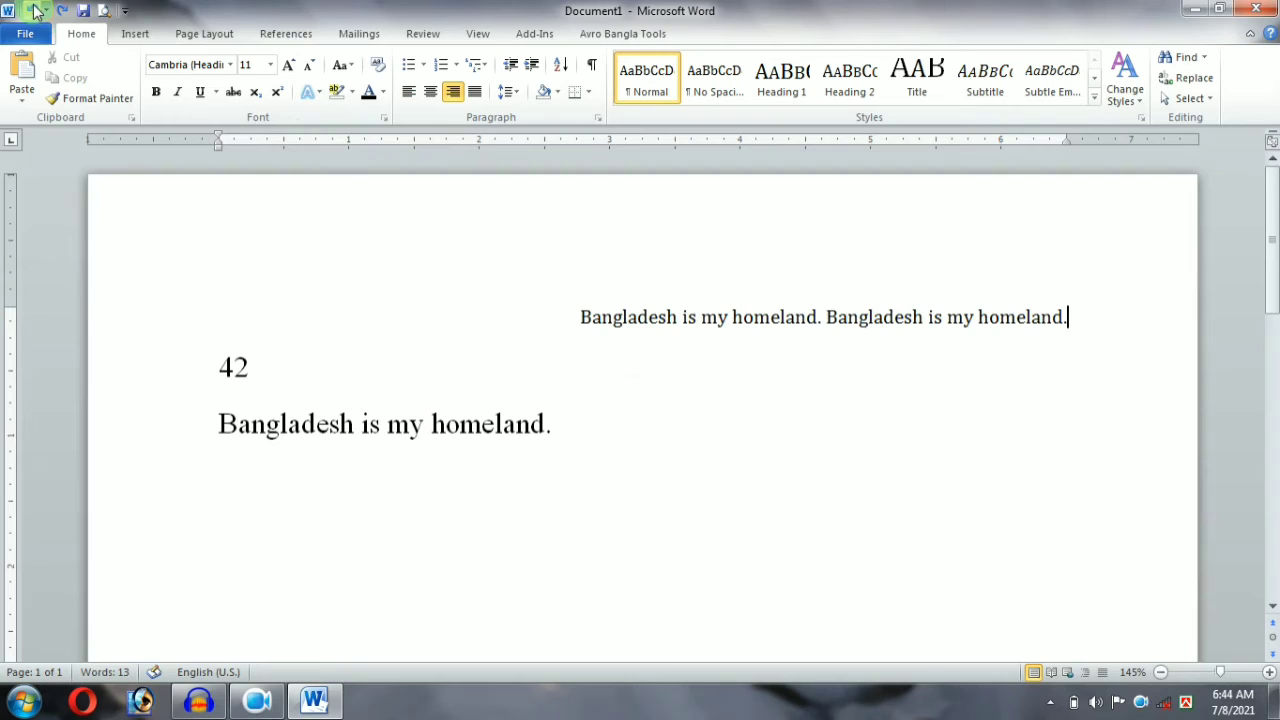
click(33, 10)
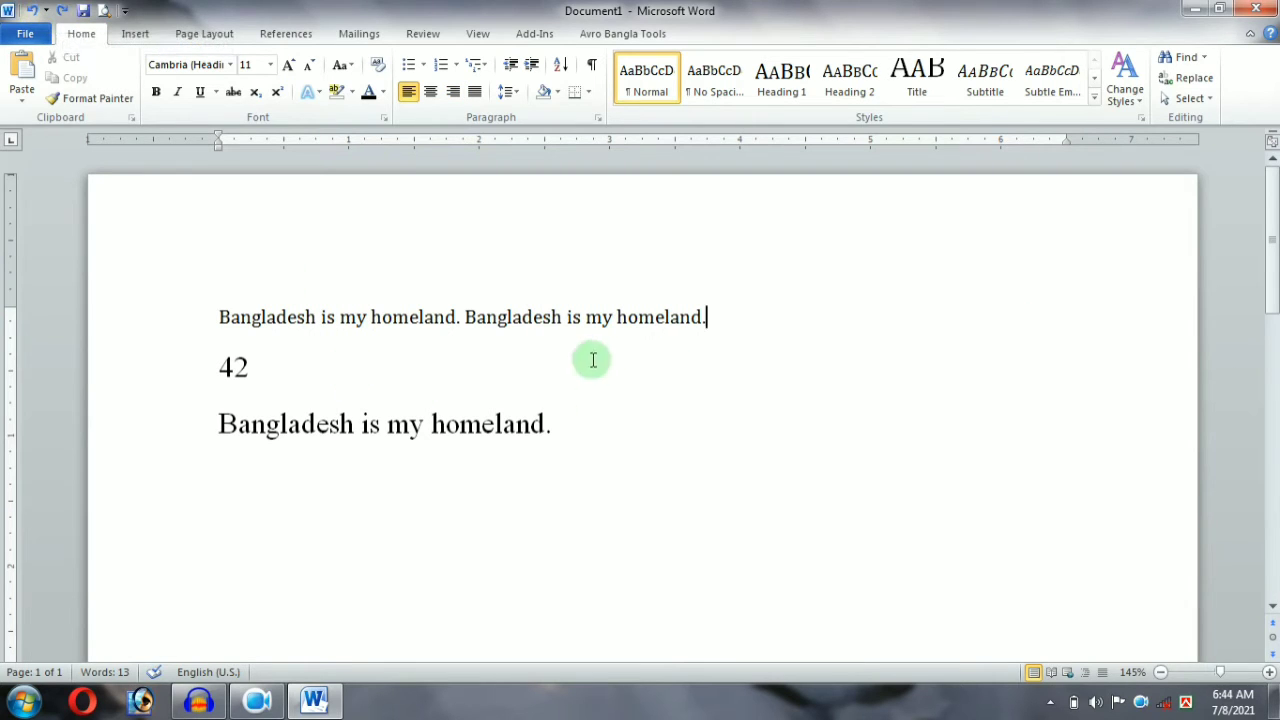
Delete the "42" line, the large sentence and the blank lines below the first paragraph
drag(718, 321, 343, 309)
drag(191, 369, 591, 520)
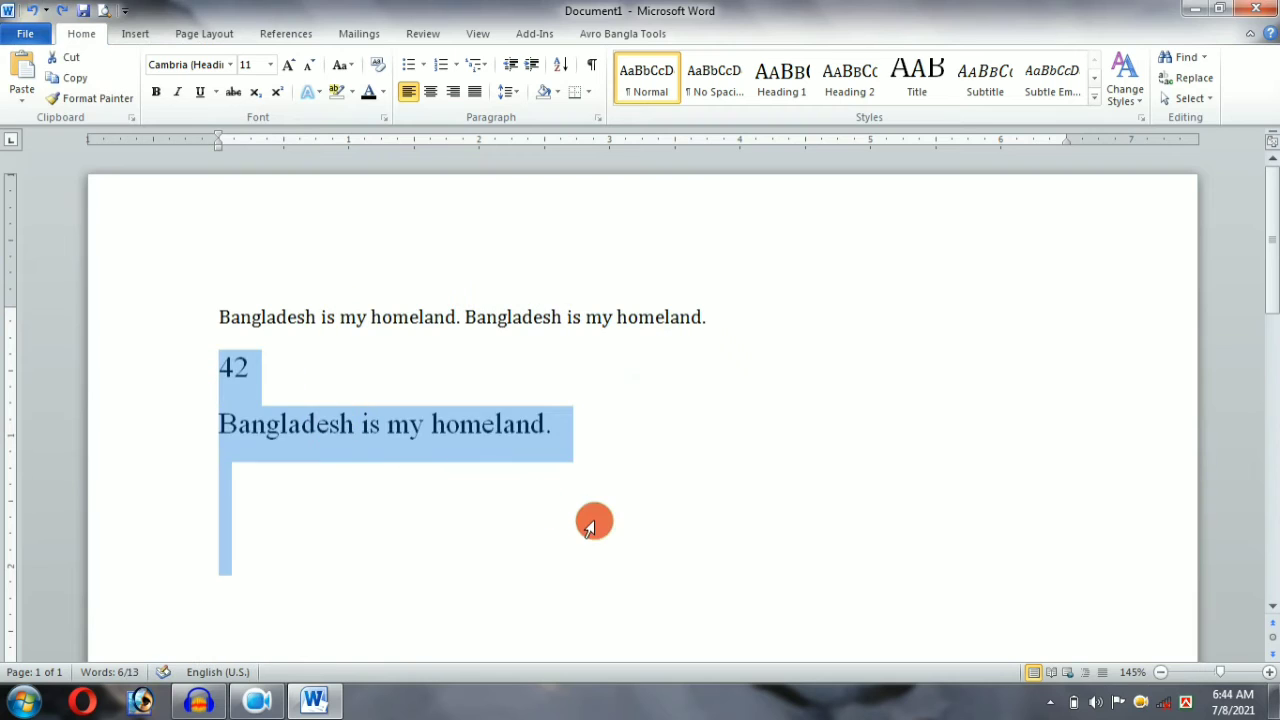
key(Delete)
Copy the remaining two-sentence paragraph and paste it four times over itself as one continuous paragraph
triple_click(245, 318)
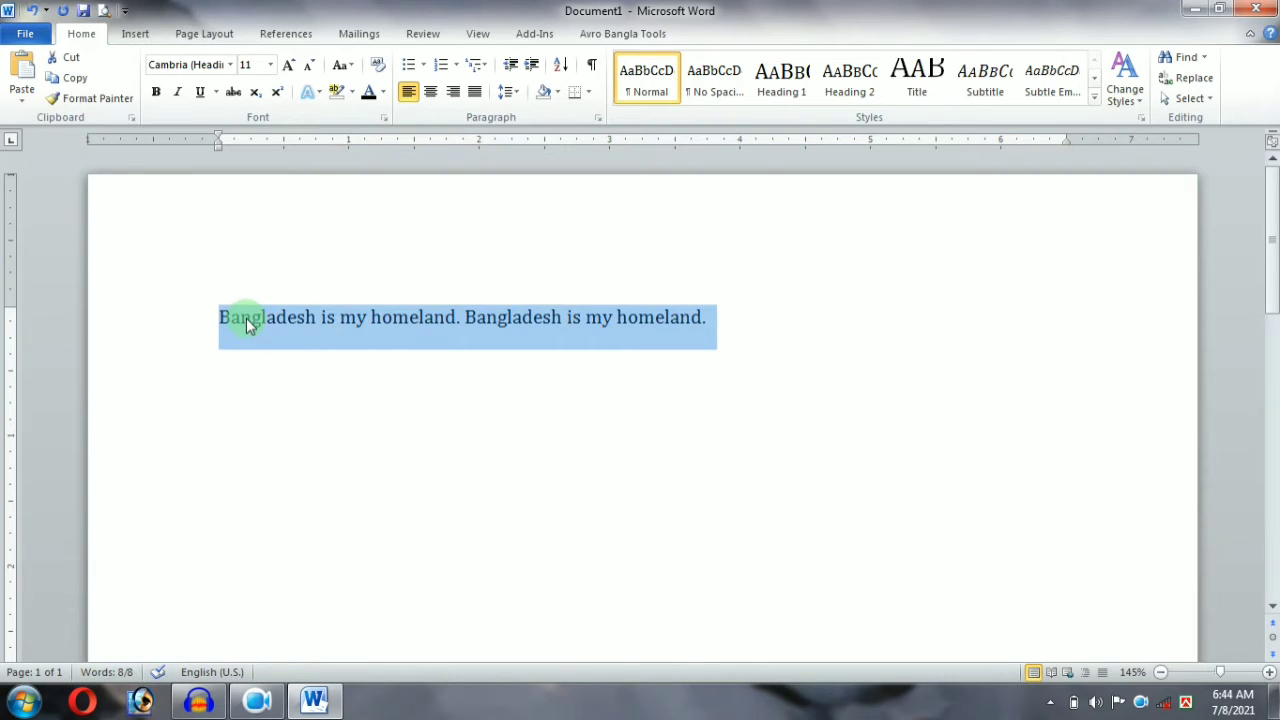
key(ctrl+c)
key(ctrl+v)
key(ctrl+v)
key(ctrl+v)
key(ctrl+v)
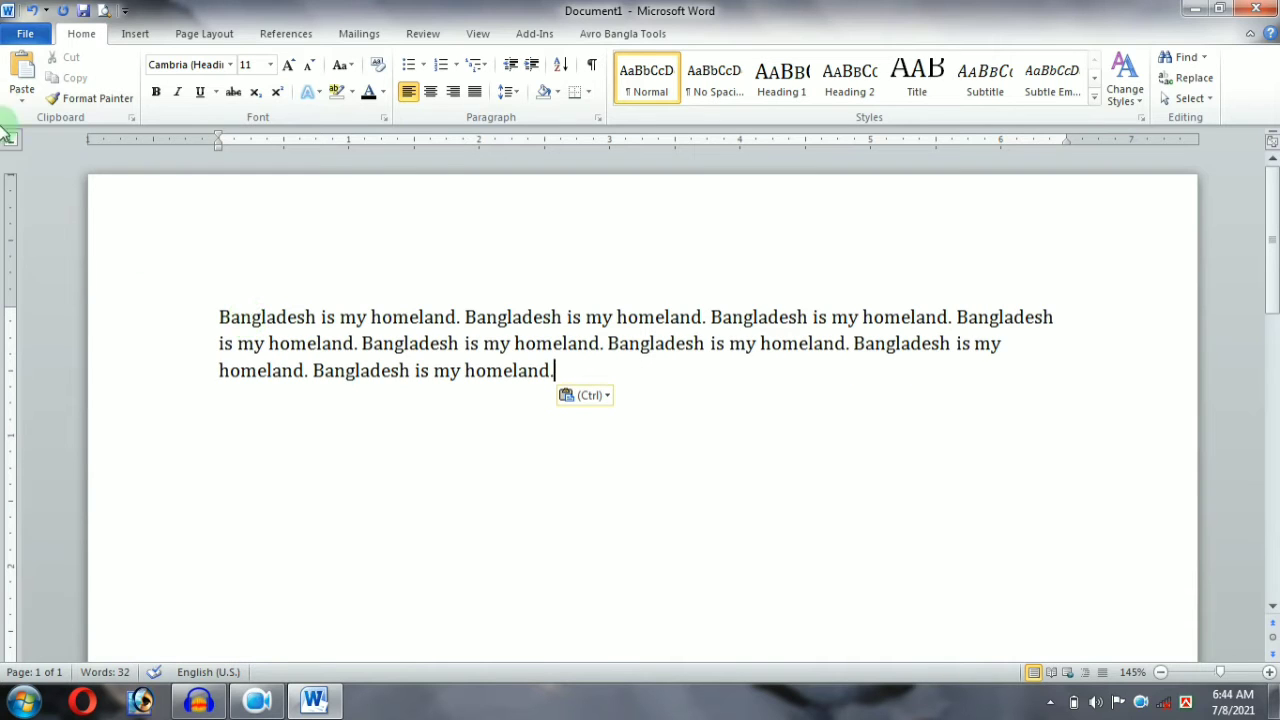
Undo the last two pastes, redo both of them and repeat the paste once more
click(31, 10)
click(31, 10)
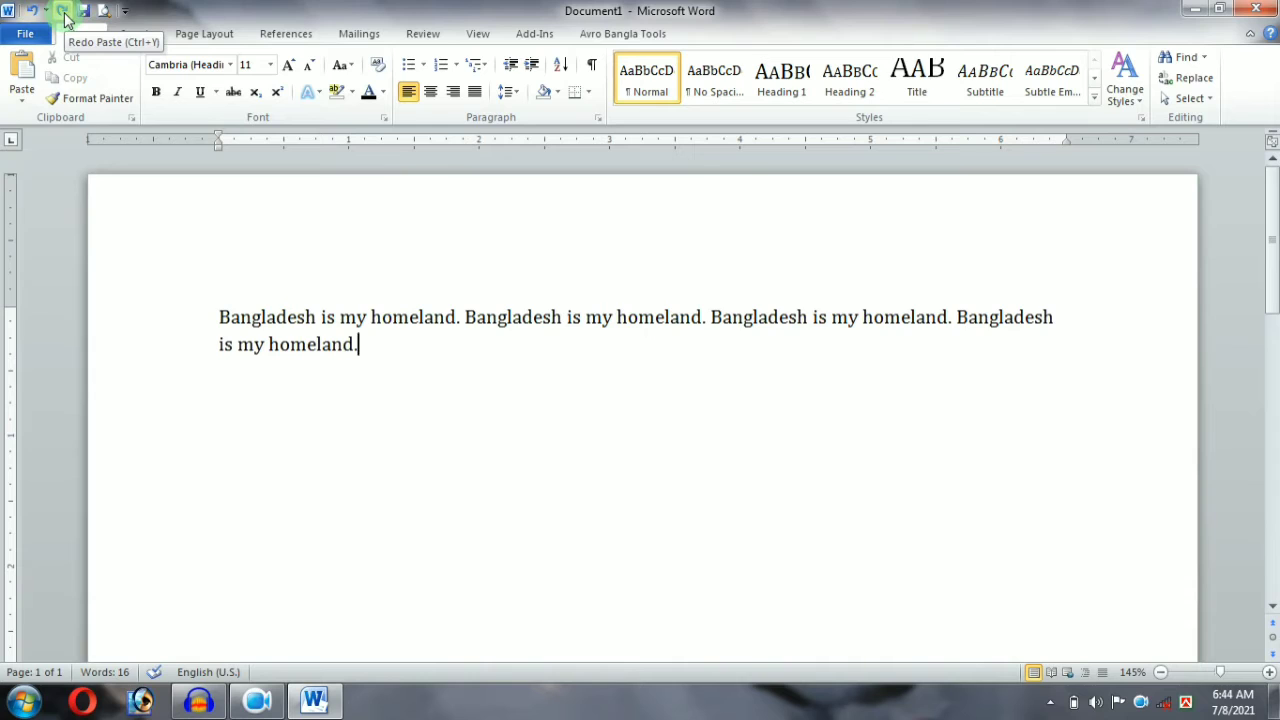
click(63, 12)
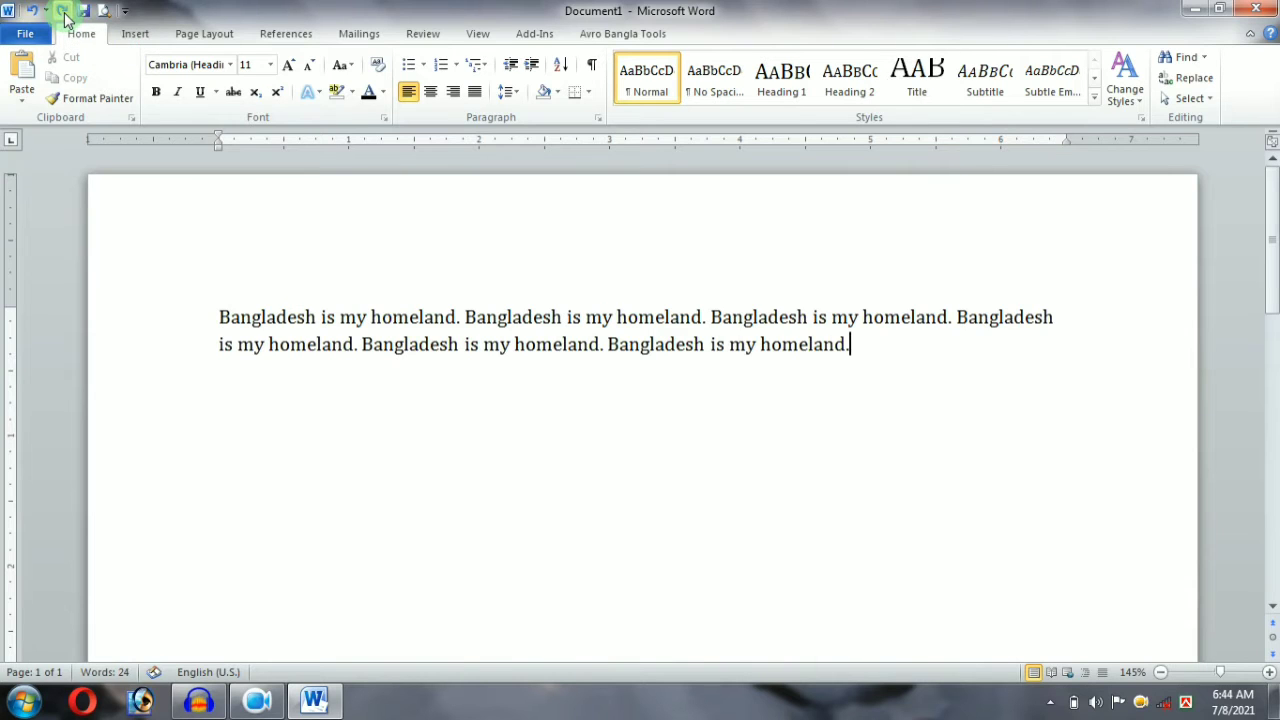
click(63, 12)
click(63, 12)
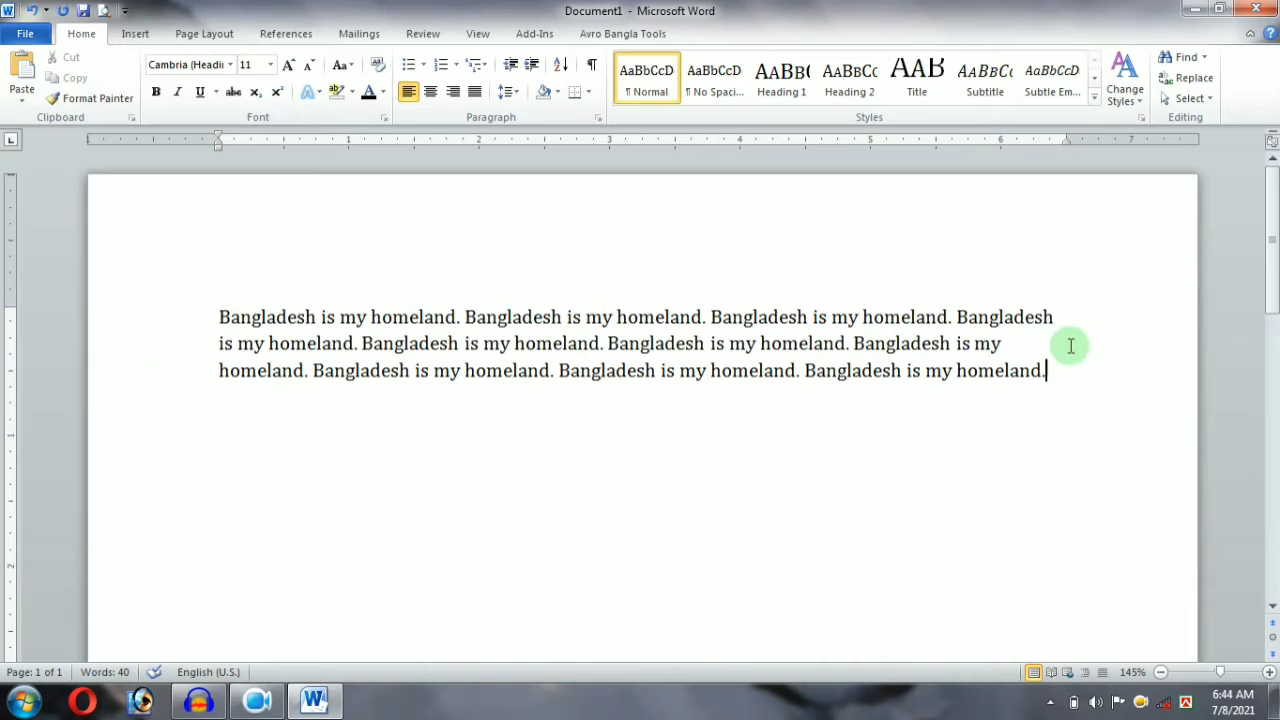
Give the paragraph the four-diamond bullet and add the bulleted items "fdfhj" and "kjdflkd" plus an empty item below
click(423, 68)
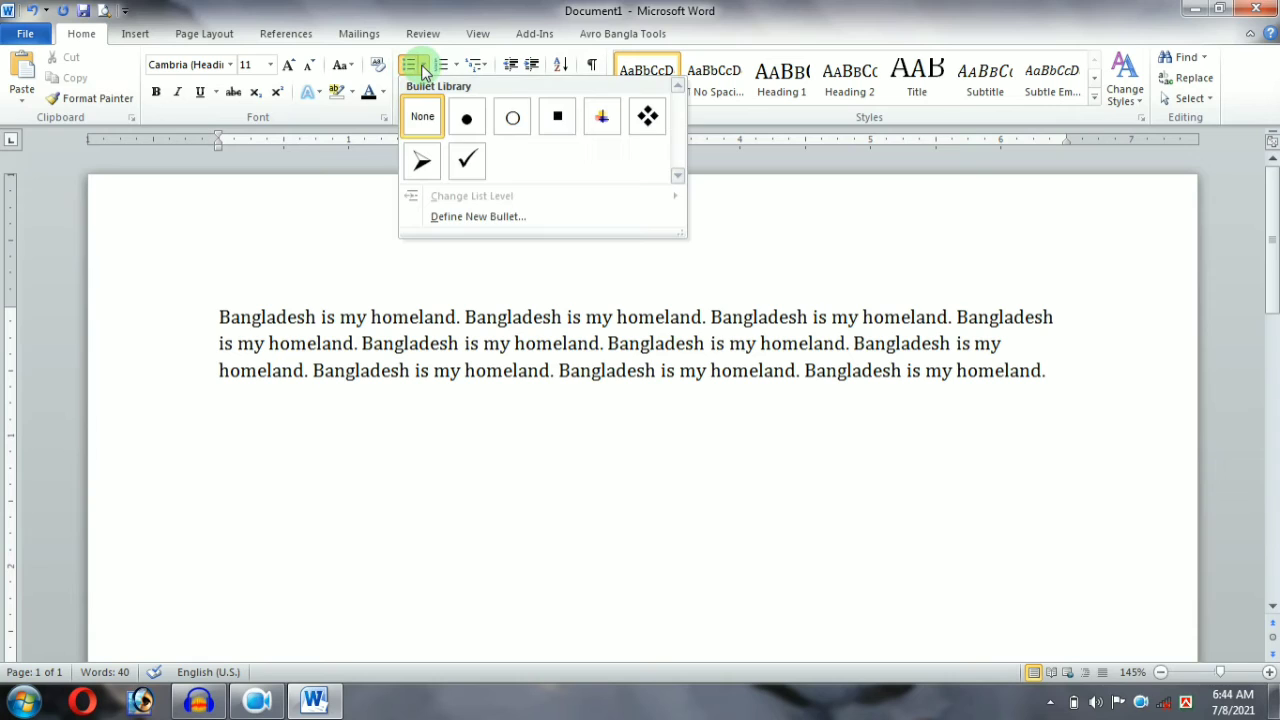
click(646, 117)
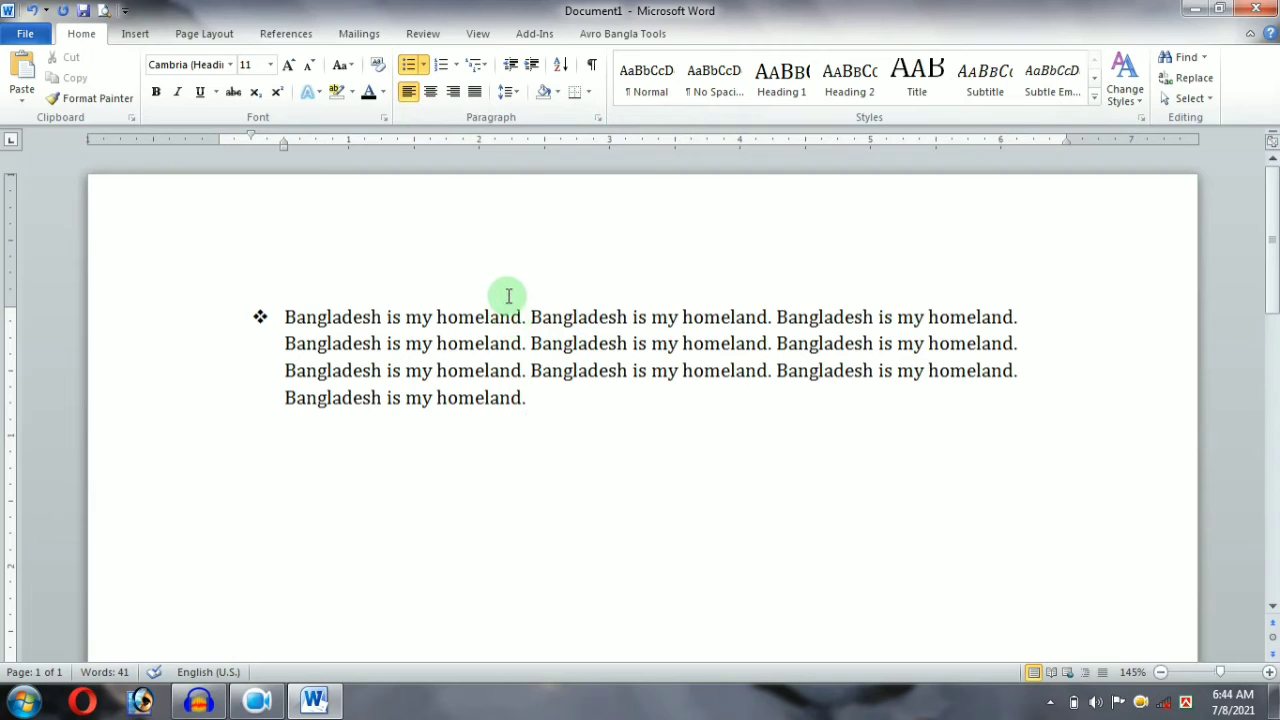
key(Return)
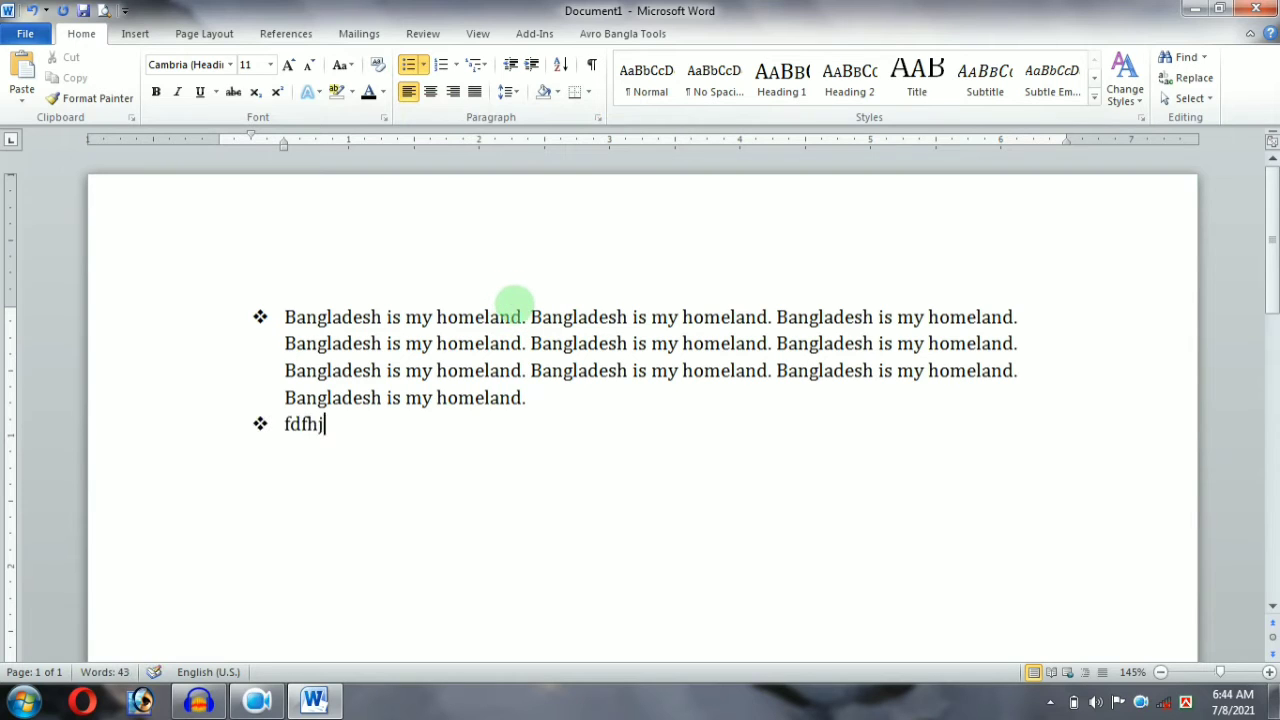
text(fdfhj)
key(Return)
text(kjdflkd)
key(Return)
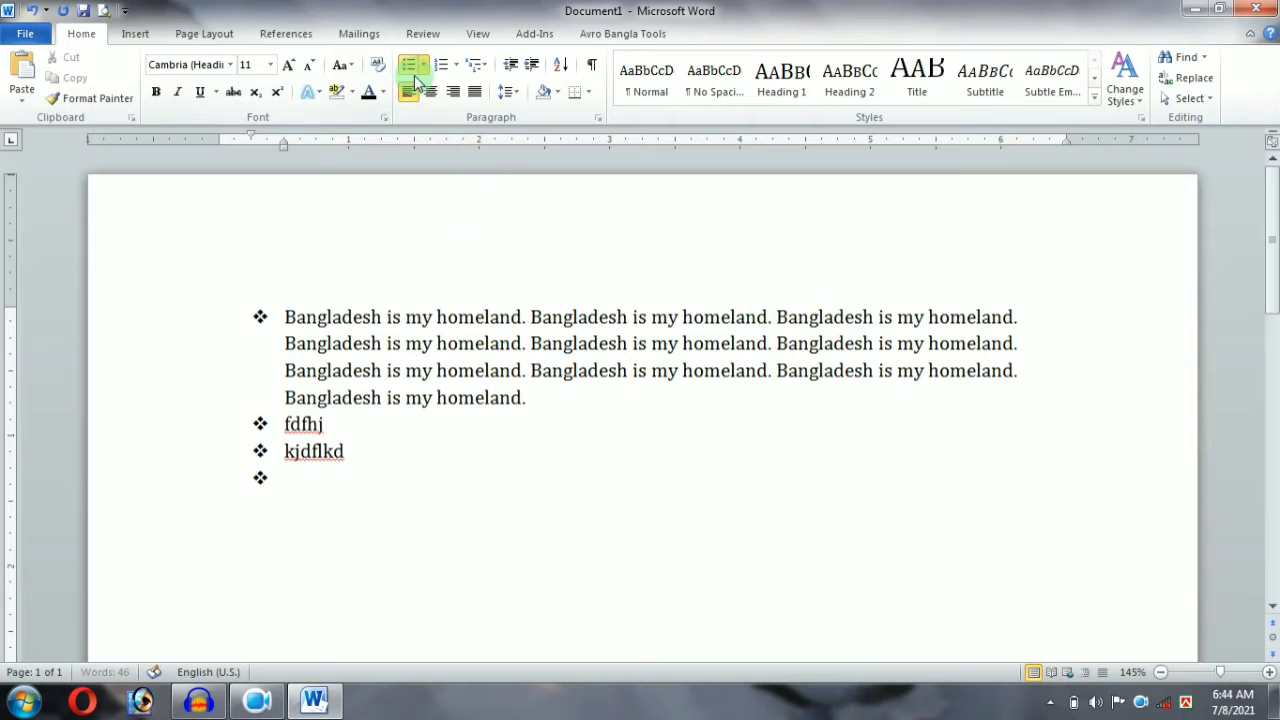
Change the bulleted list to 1), 2), 3) numbering and apply the 1), a), i) multilevel list style
click(455, 67)
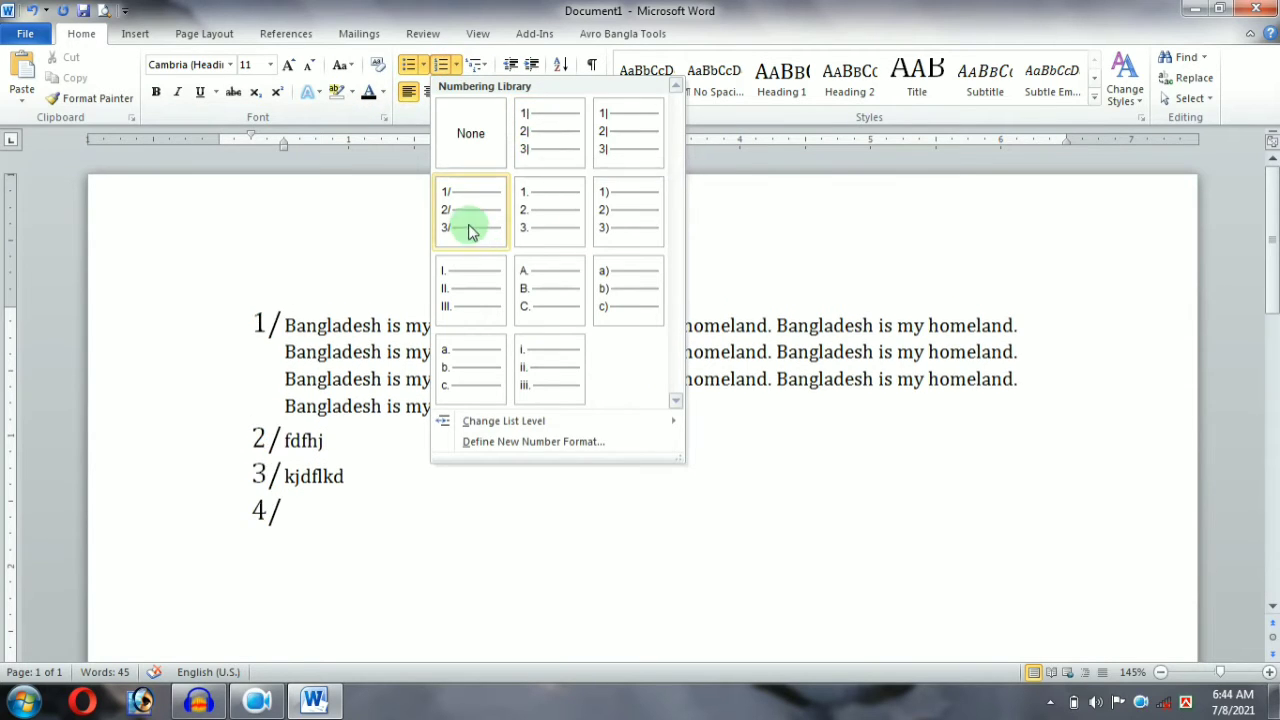
click(603, 203)
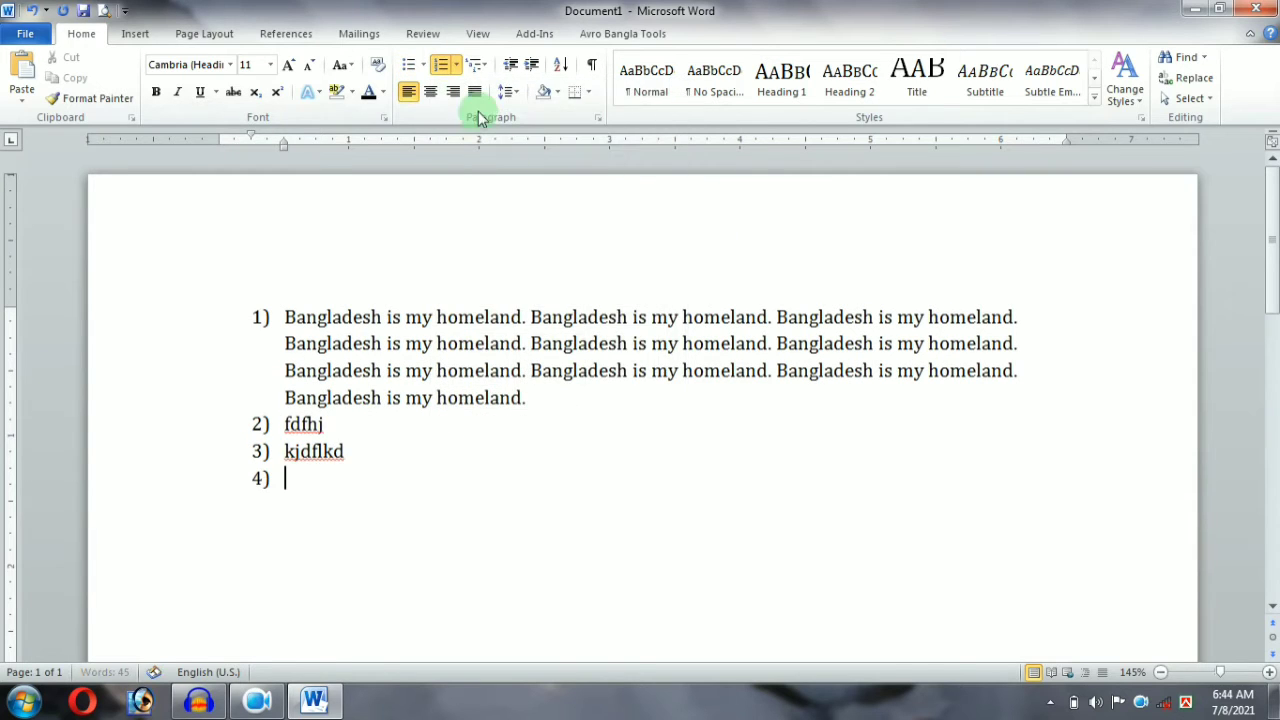
click(487, 66)
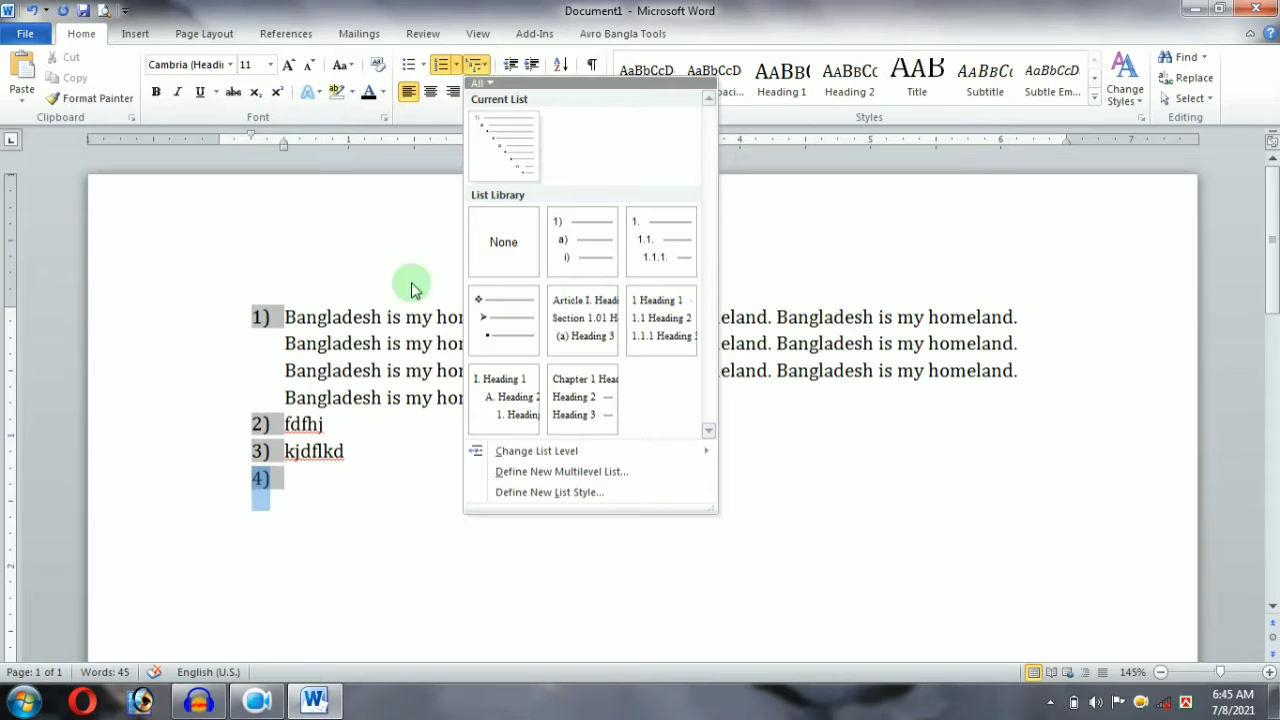
click(576, 252)
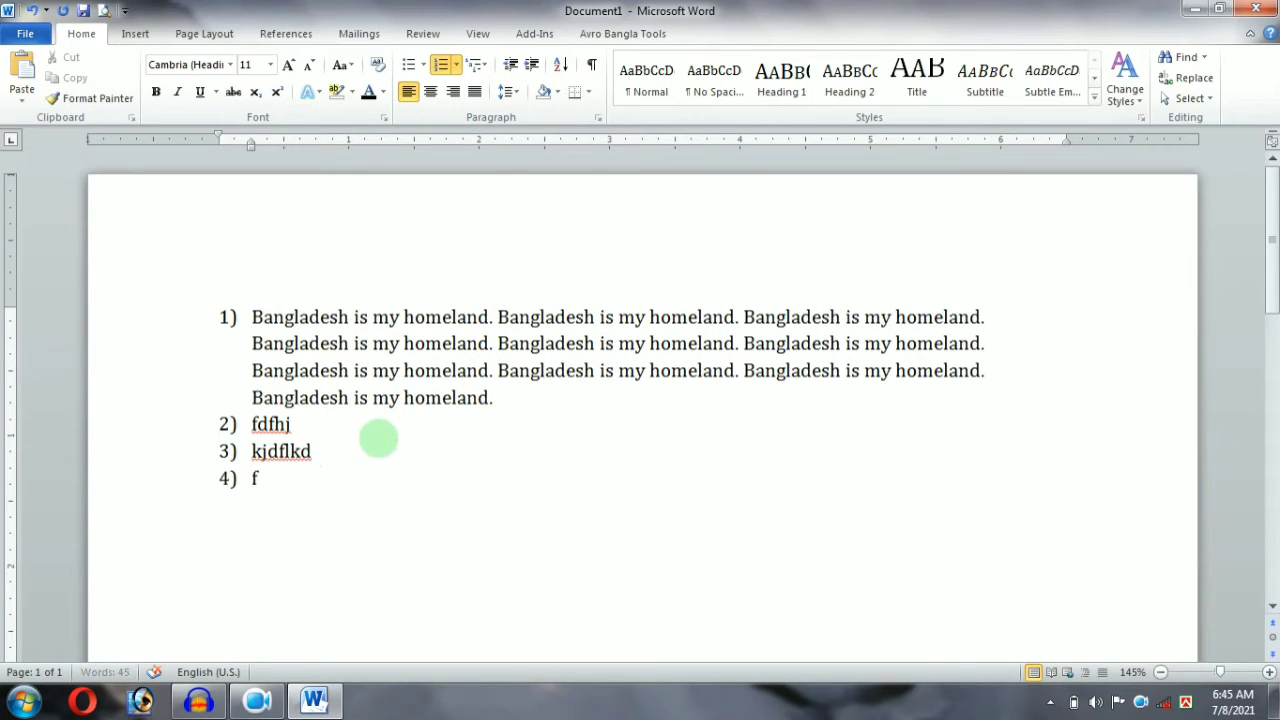
Fill the fourth list item with "f df" and add an unnumbered line below it reading "fdfd"
text(df)
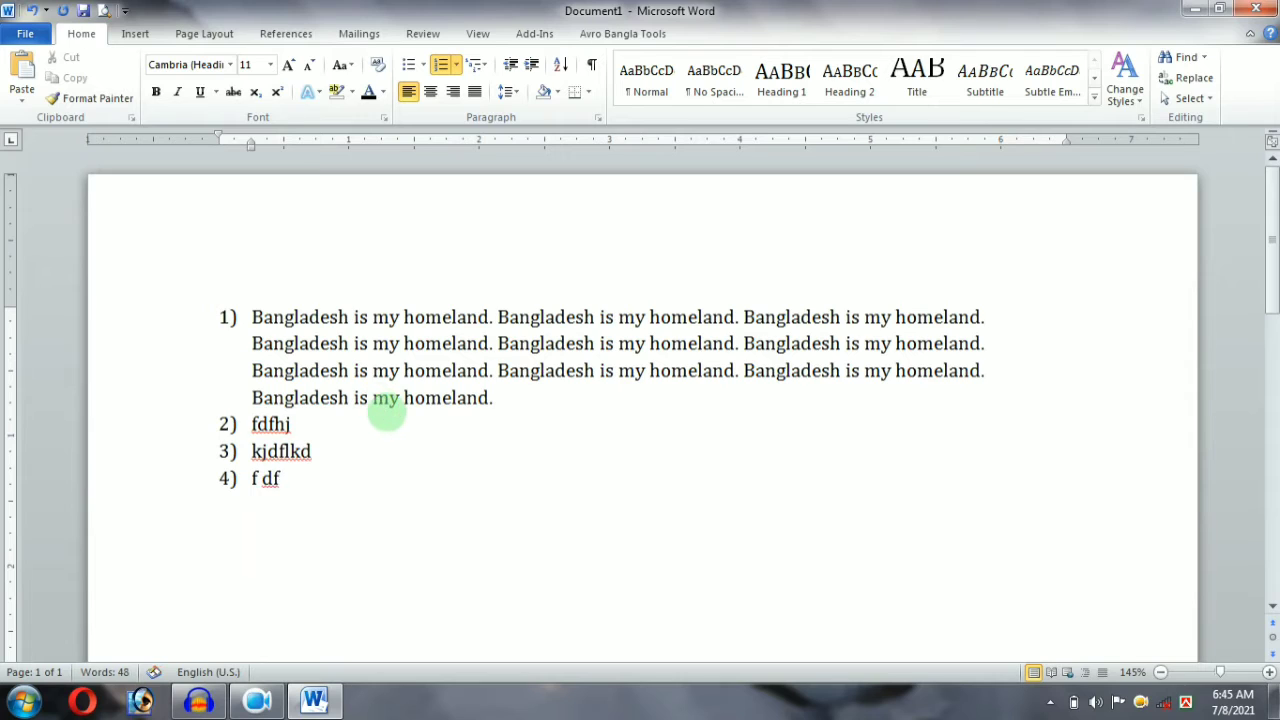
key(Return)
key(BackSpace)
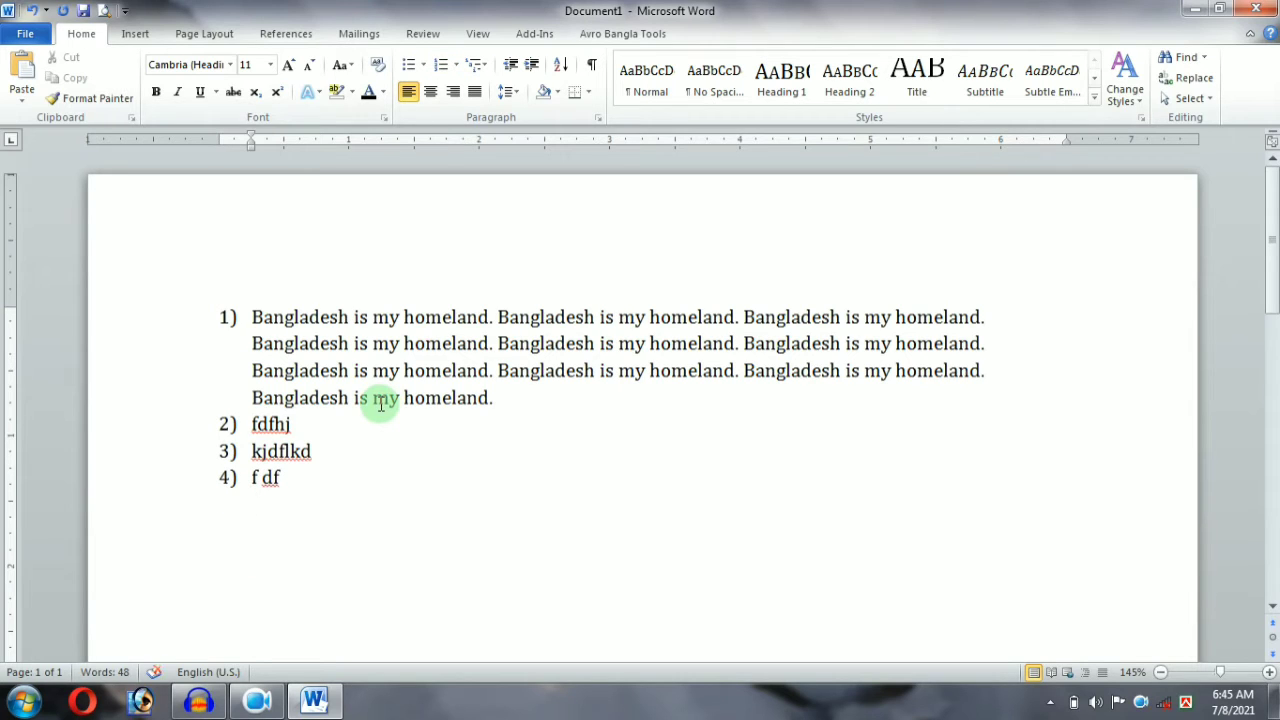
Delete list items 2 to 4 and the unnumbered text below the first numbered paragraph
key(ctrl+a)
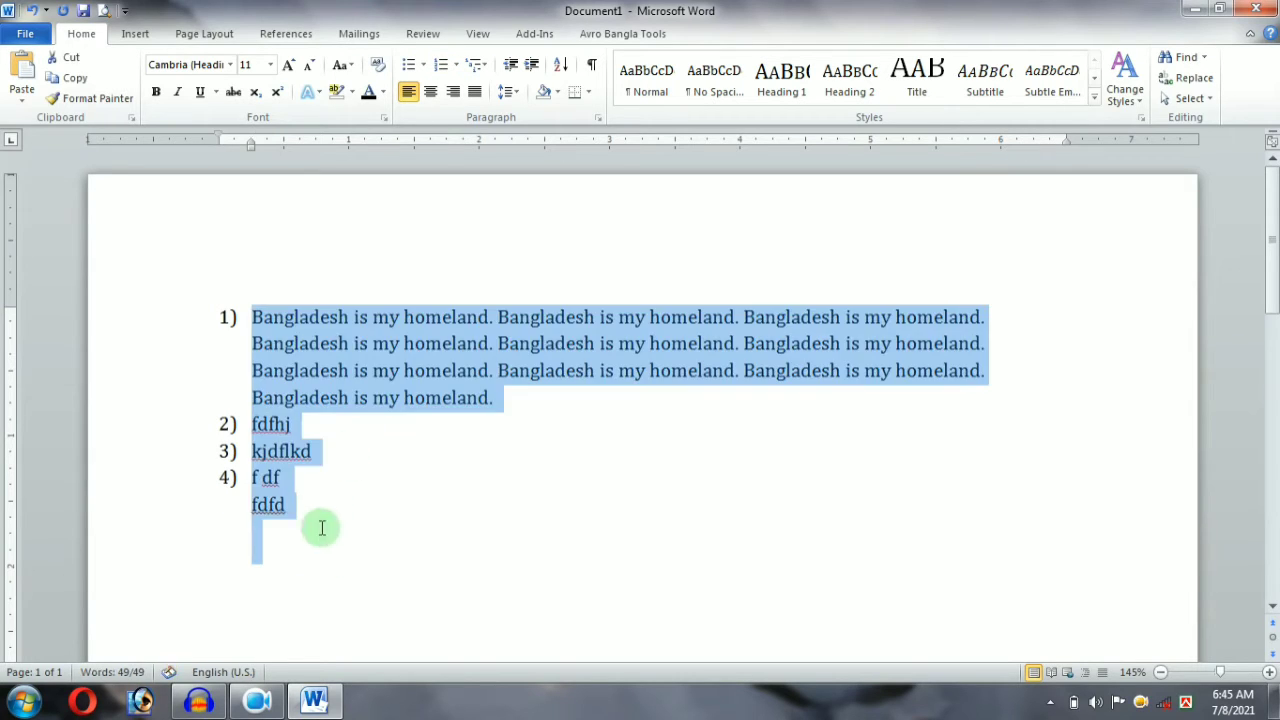
click(340, 529)
drag(340, 529, 206, 426)
key(BackSpace)
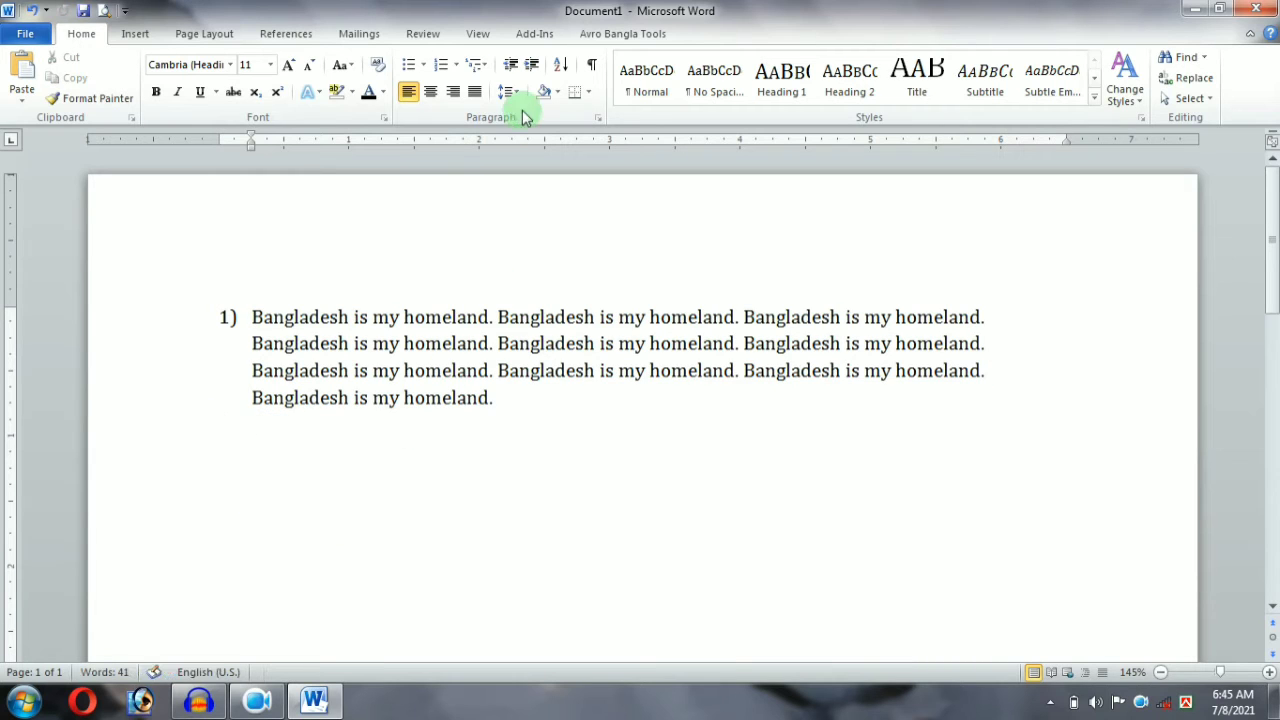
key(ctrl+a)
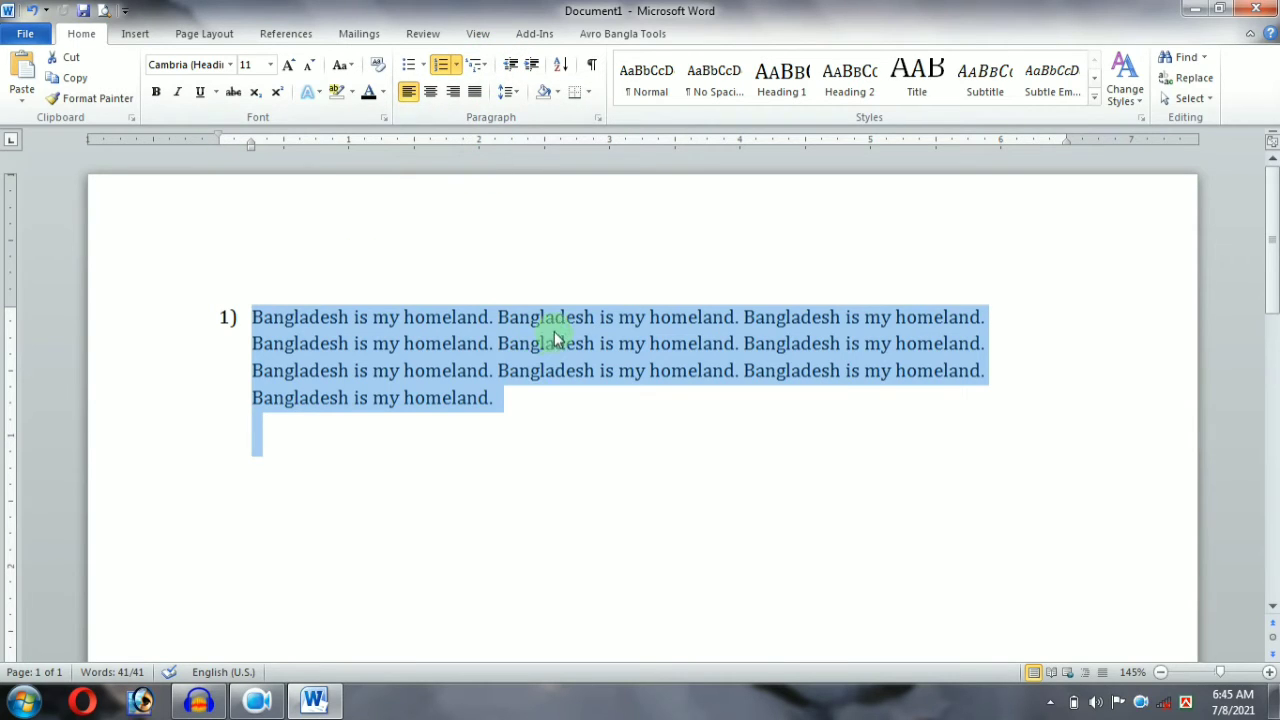
click(497, 249)
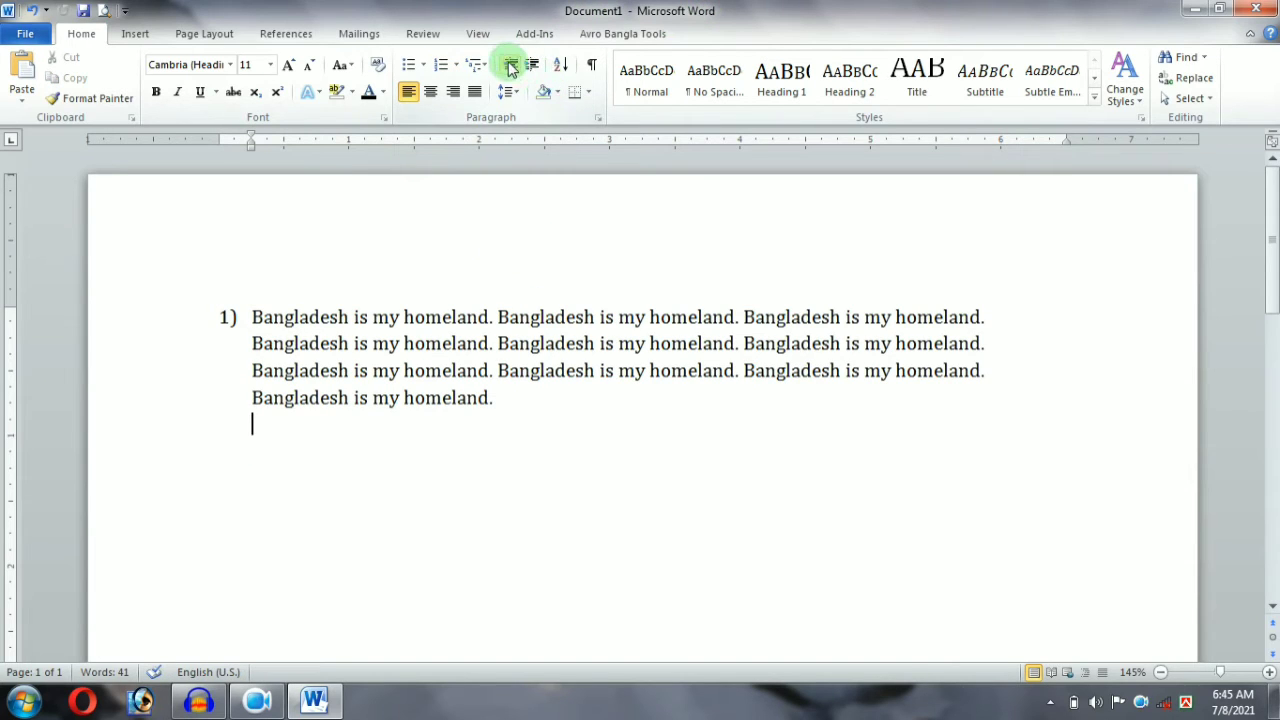
Add an unnumbered paragraph below the numbered one reading "Bangladesh is my homeland." once
drag(505, 396, 414, 366)
click(300, 370)
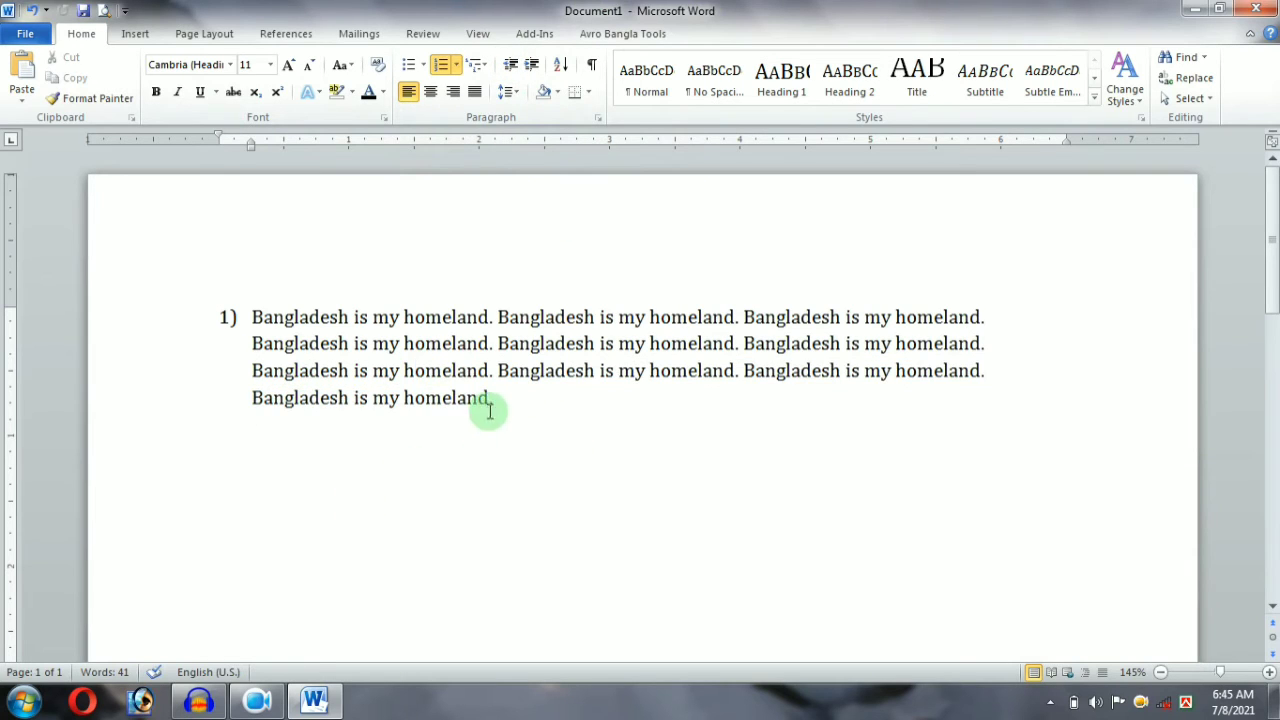
click(536, 394)
key(Return)
key(Return)
text(Bangladesh is my homeland. Bangladesh is my homeland.)
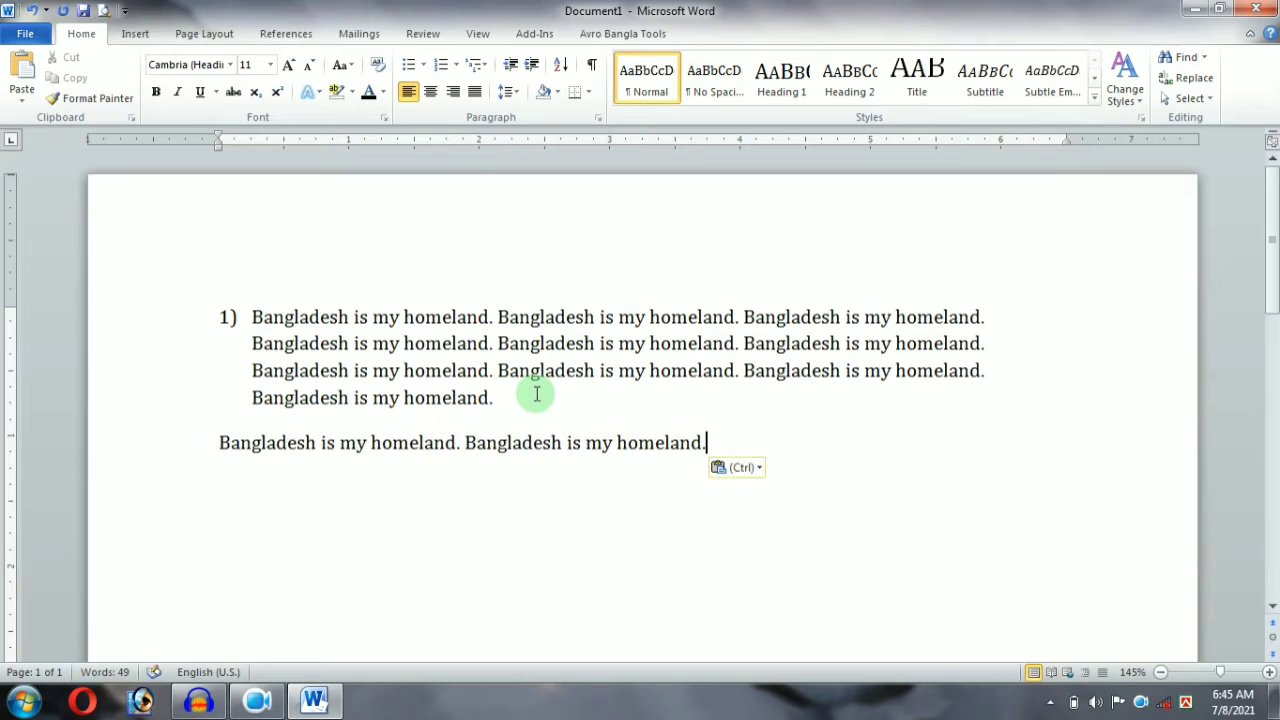
drag(731, 440, 486, 440)
key(BackSpace)
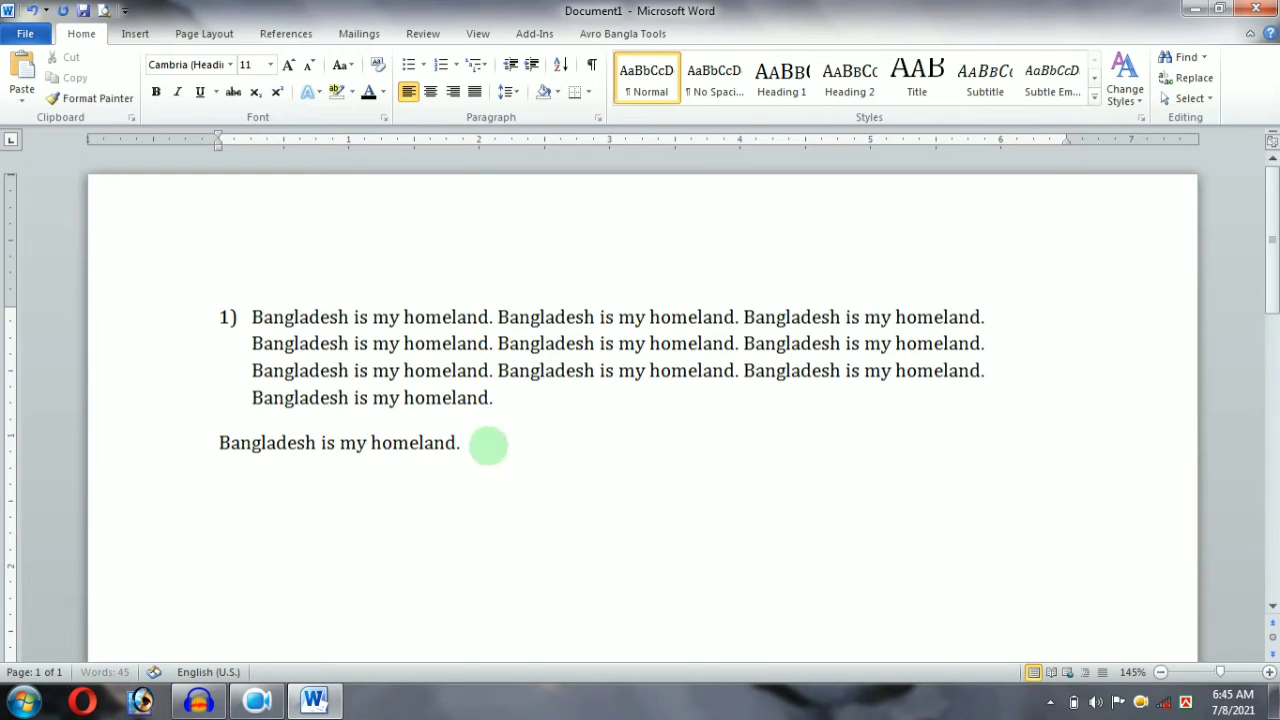
Indent the new sentence in half-inch increments to a 2-inch left indent and a 2.5-inch first-line indent
click(216, 443)
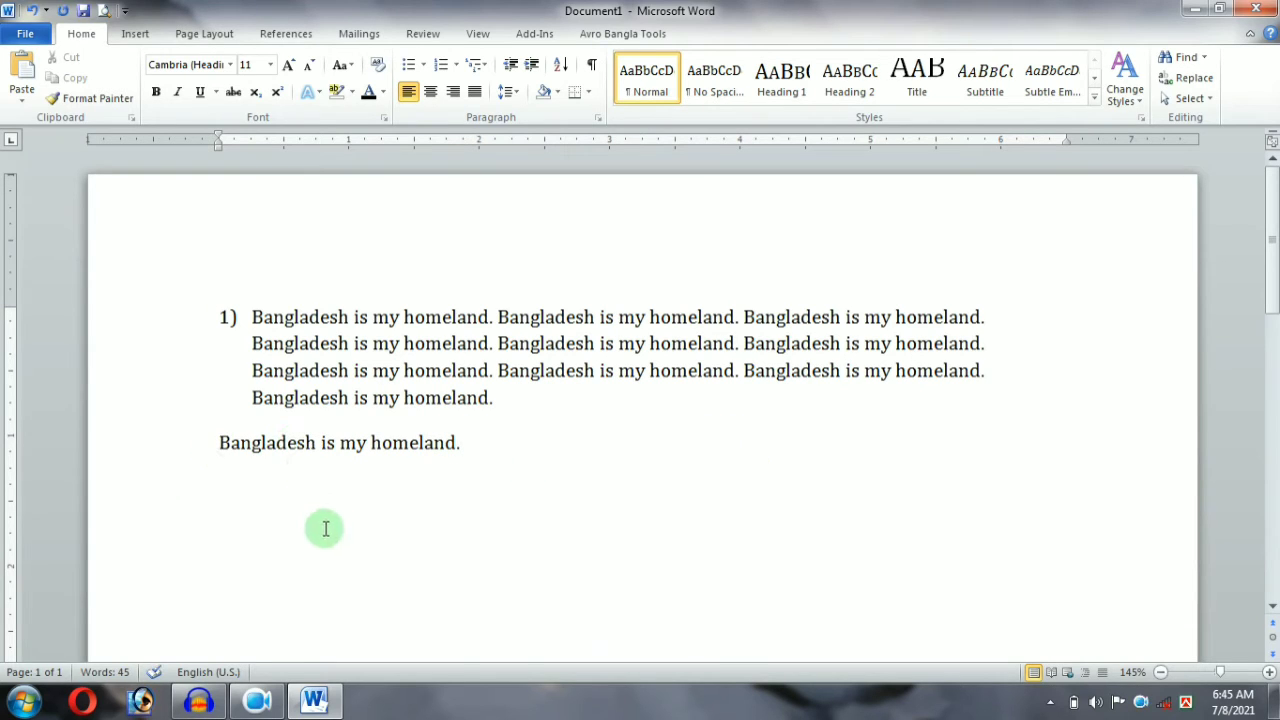
key(Tab)
key(Tab)
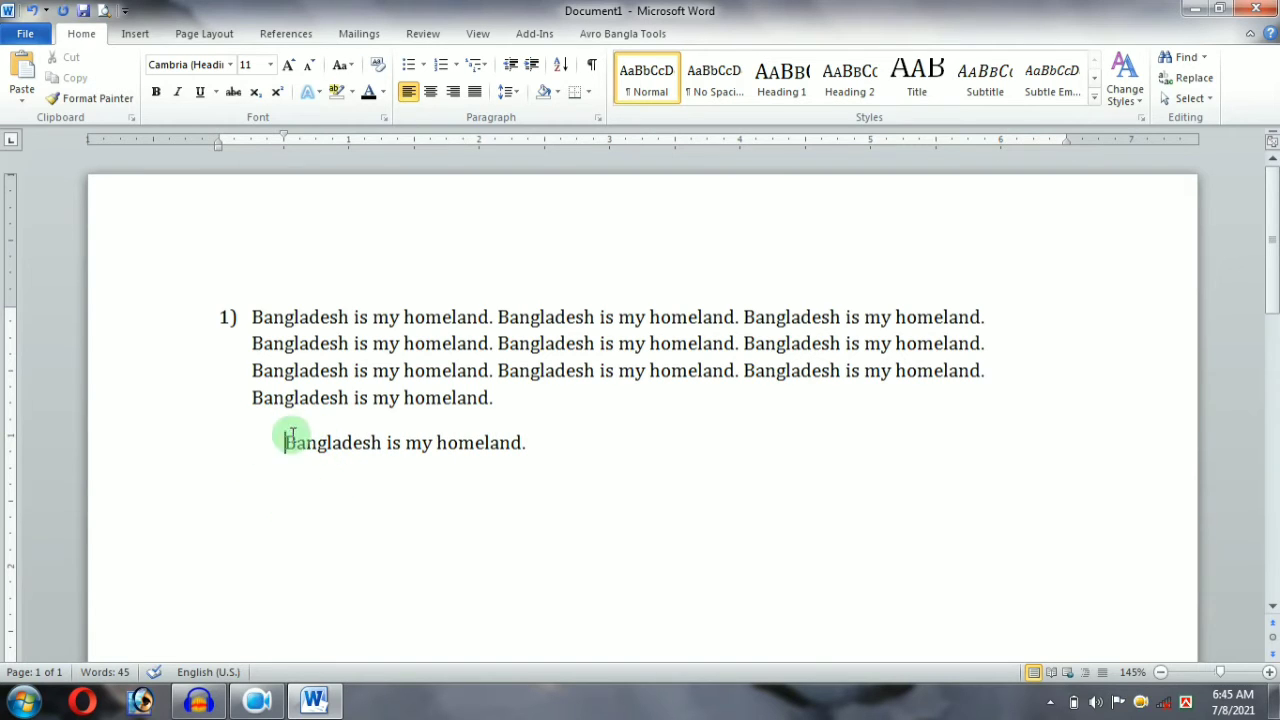
click(509, 408)
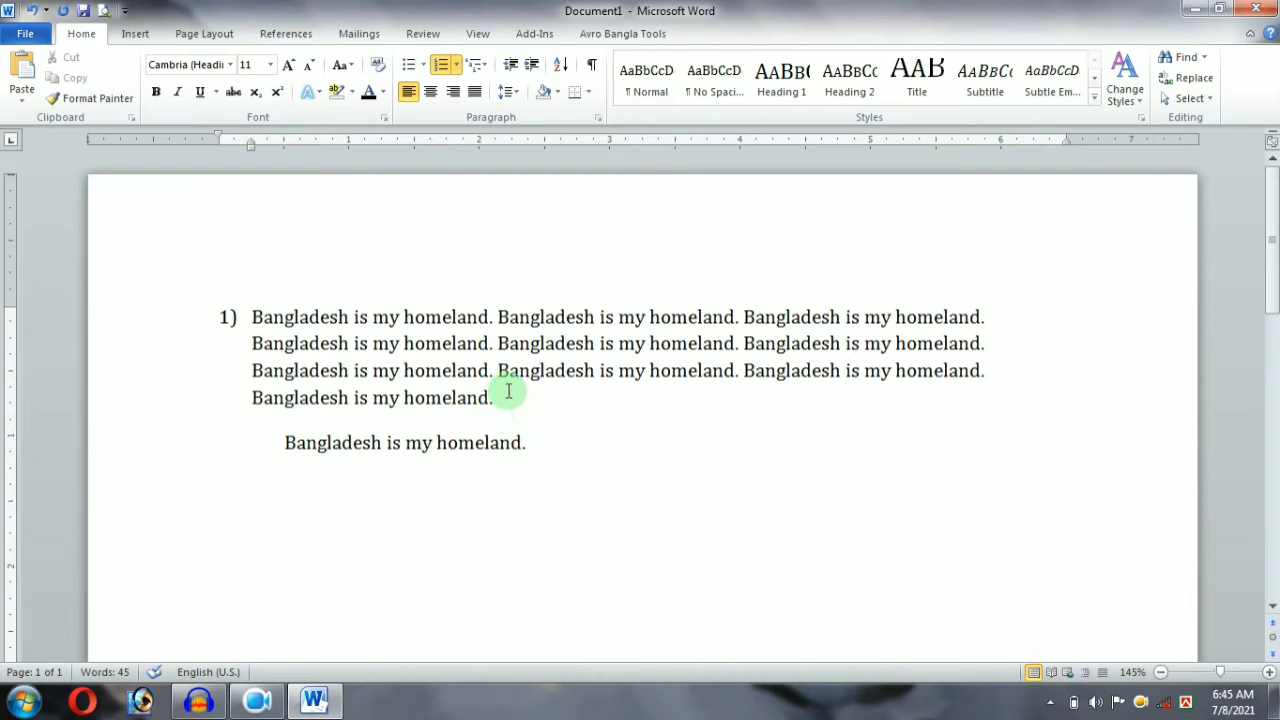
click(514, 460)
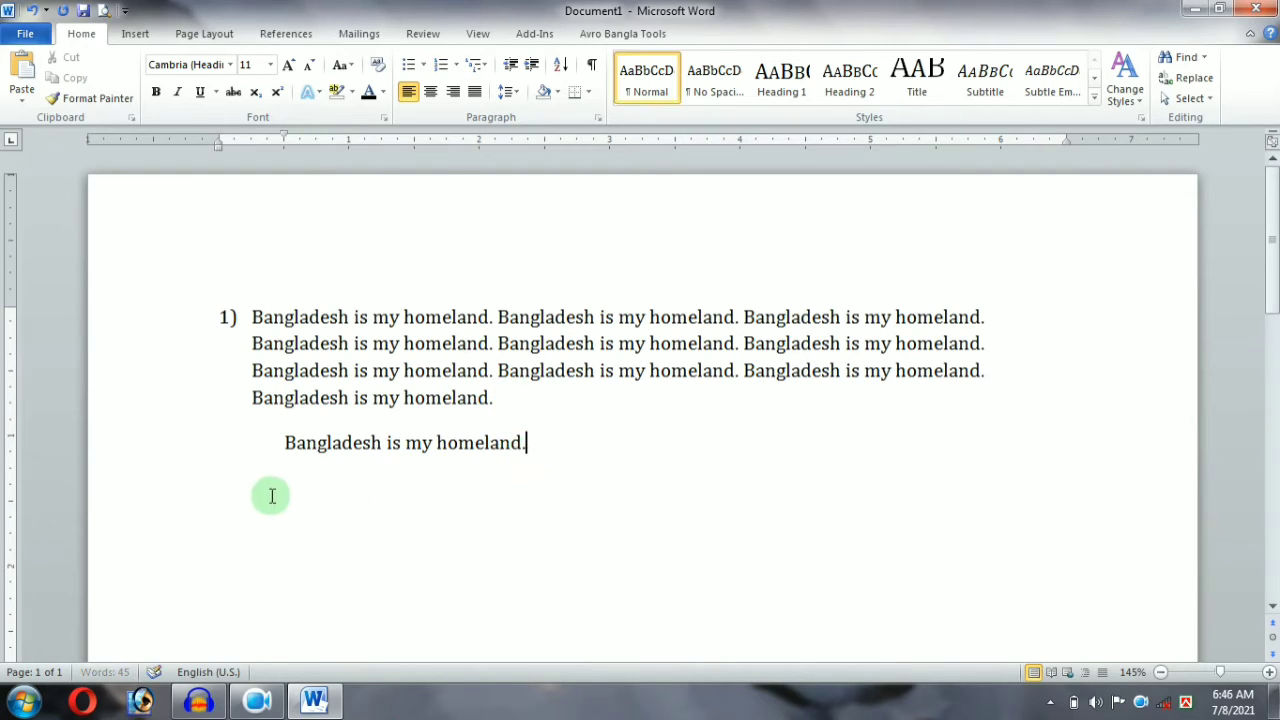
click(286, 446)
key(Tab)
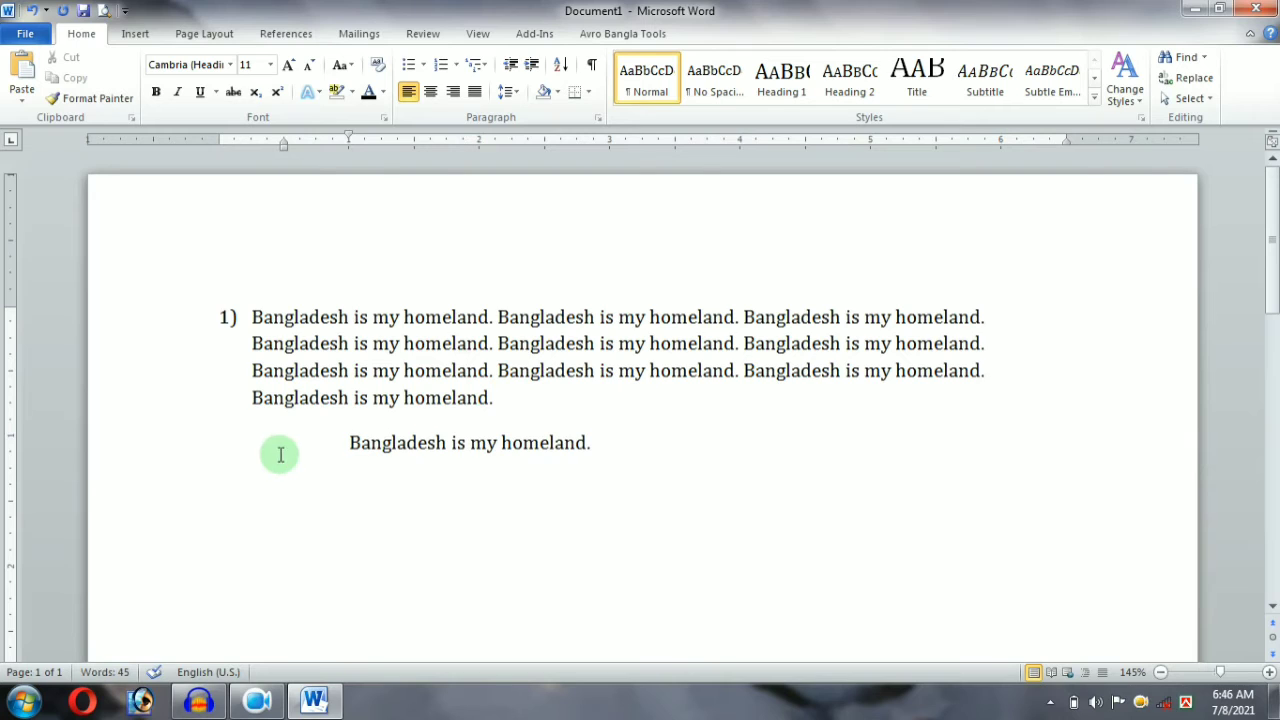
key(Tab)
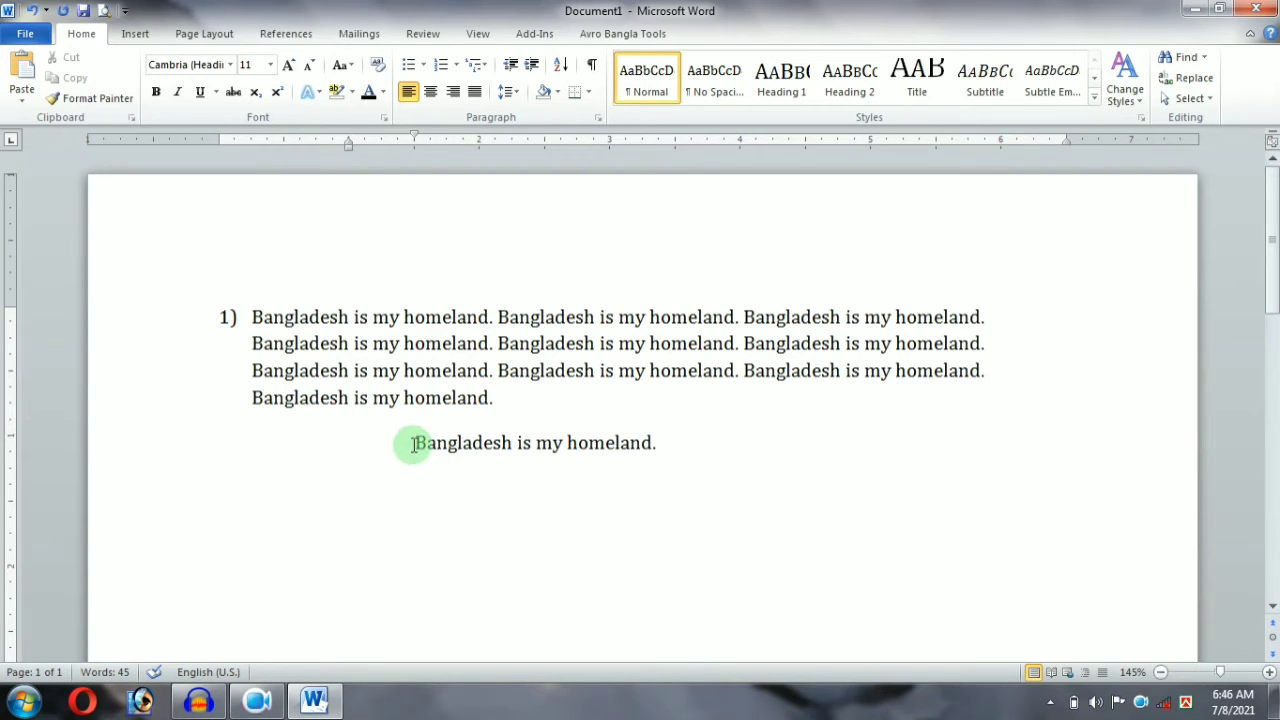
key(Tab)
key(Tab)
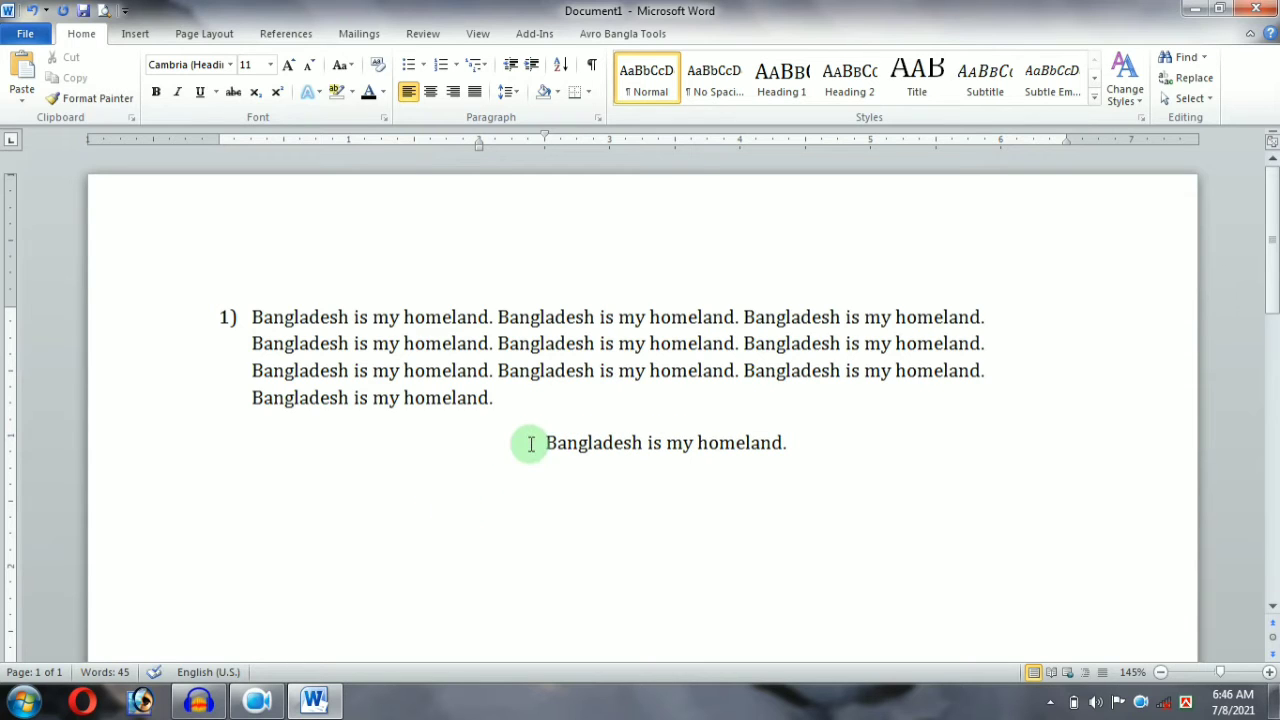
Reduce the sentence's indent to 0.25 inch and insert one blank paragraph above it
key(BackSpace)
key(BackSpace)
key(BackSpace)
key(BackSpace)
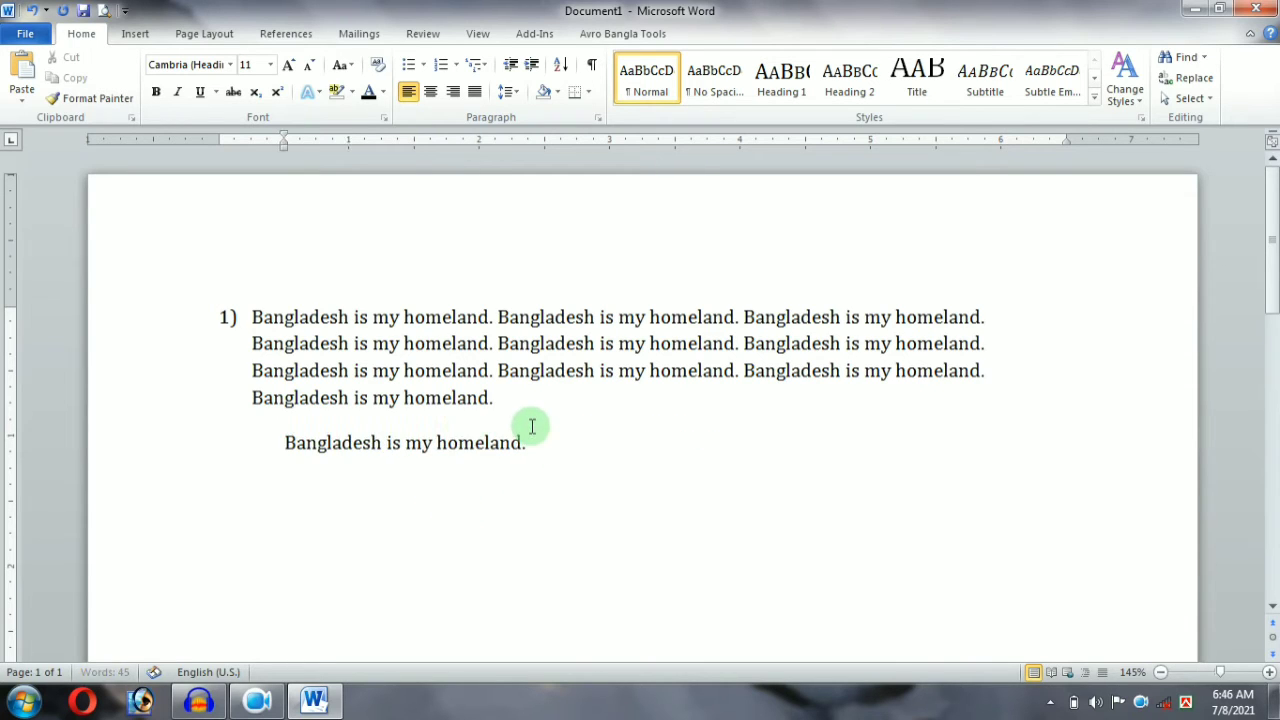
key(Return)
key(Return)
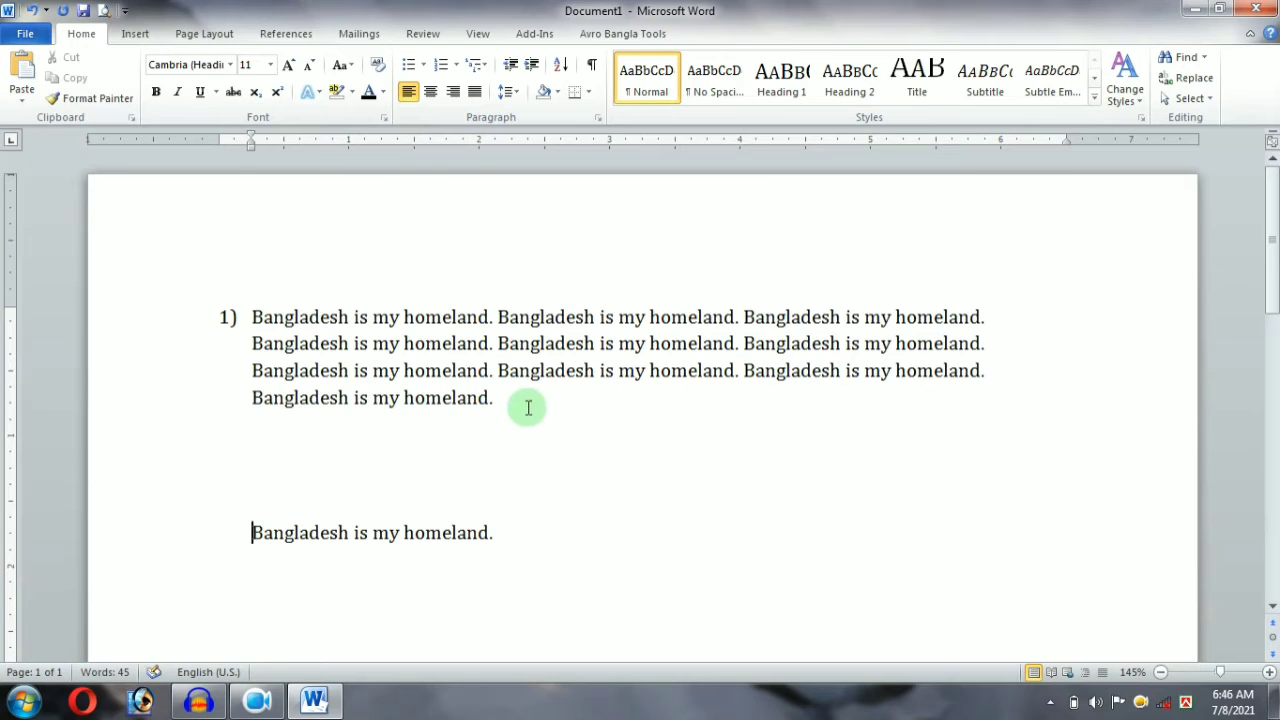
scroll(525, 415, down, 2)
key(BackSpace)
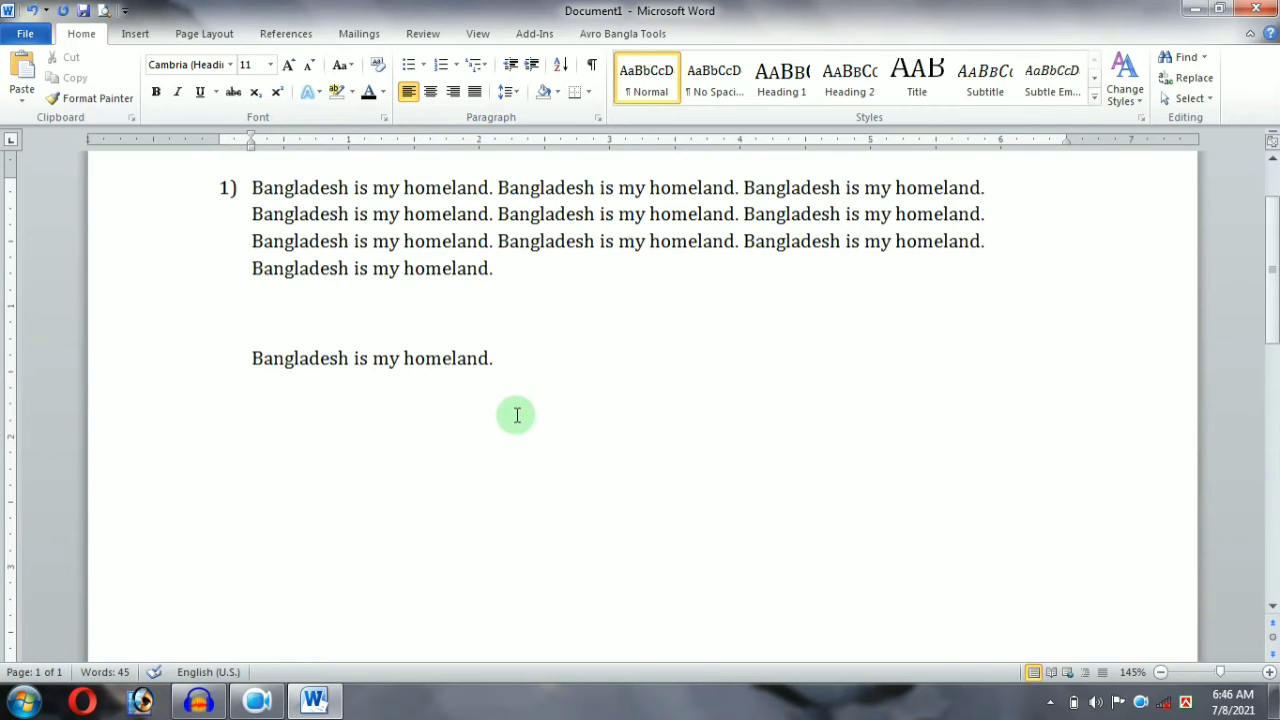
Increase the last sentence's indent level repeatedly until it starts at the 2-inch mark
click(510, 66)
click(530, 66)
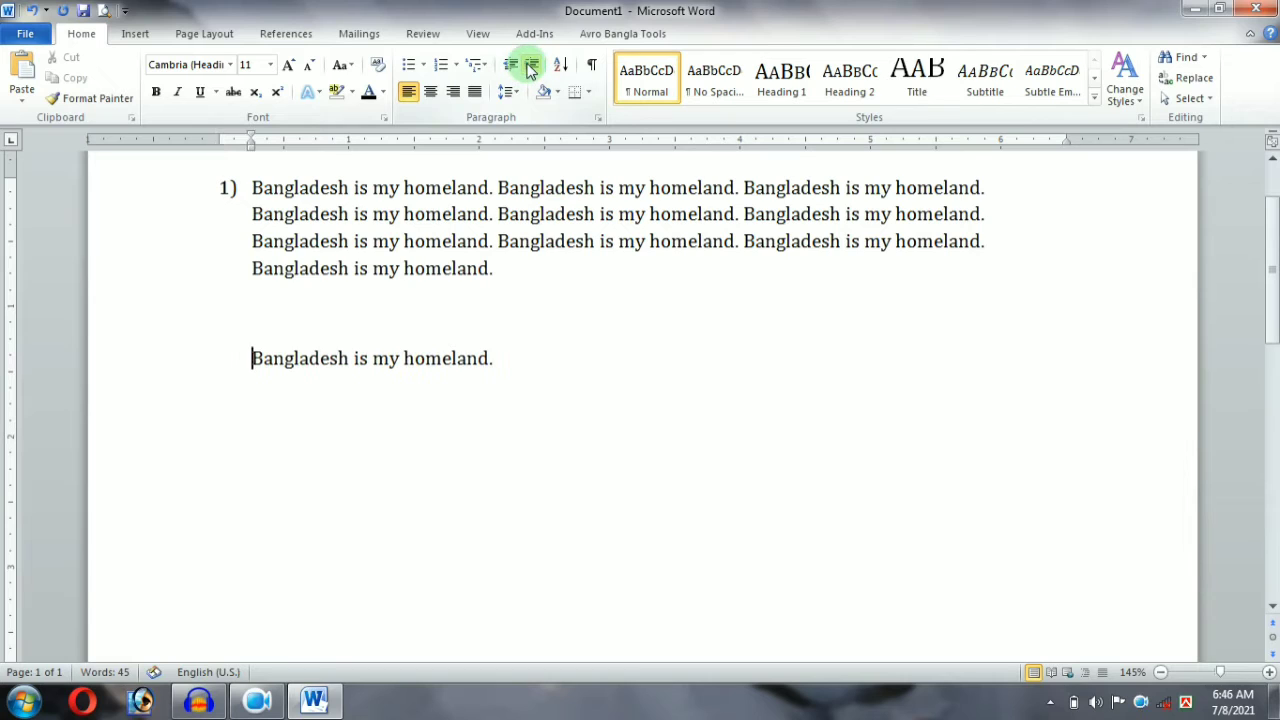
click(530, 66)
click(530, 66)
click(530, 66)
click(527, 66)
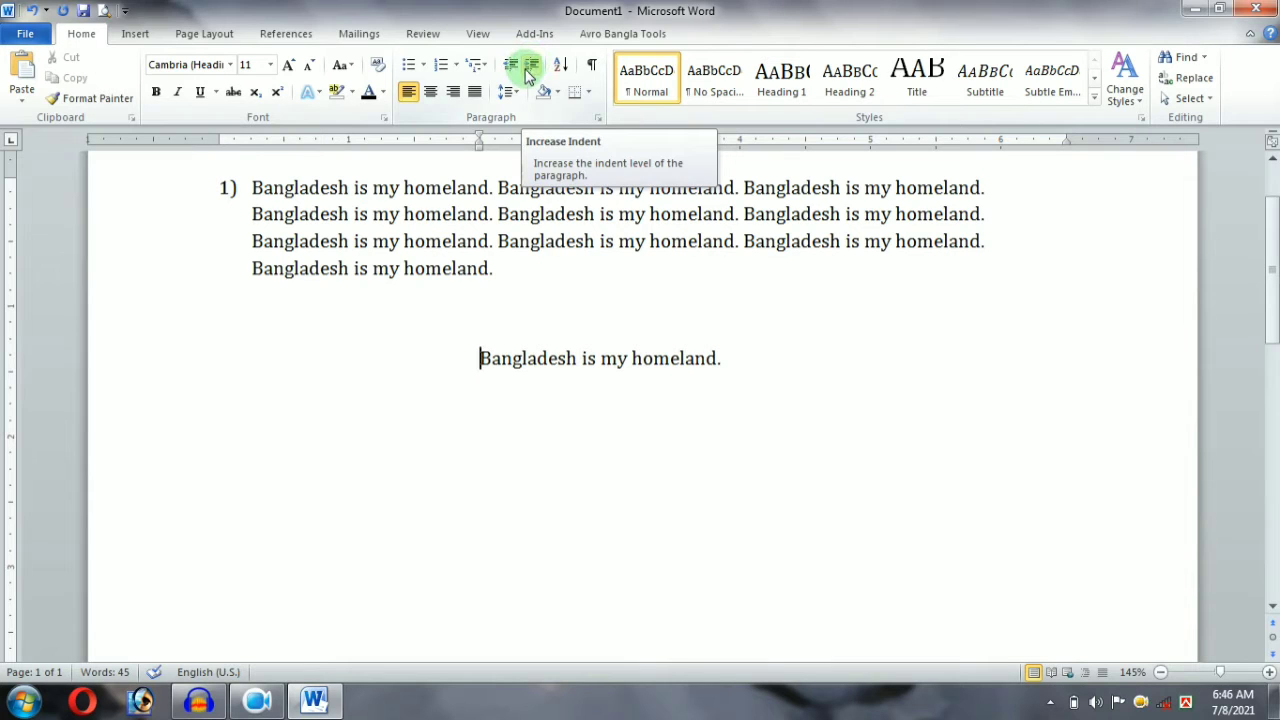
Decrease the last sentence's indent level until it lines up with the page margin
click(510, 66)
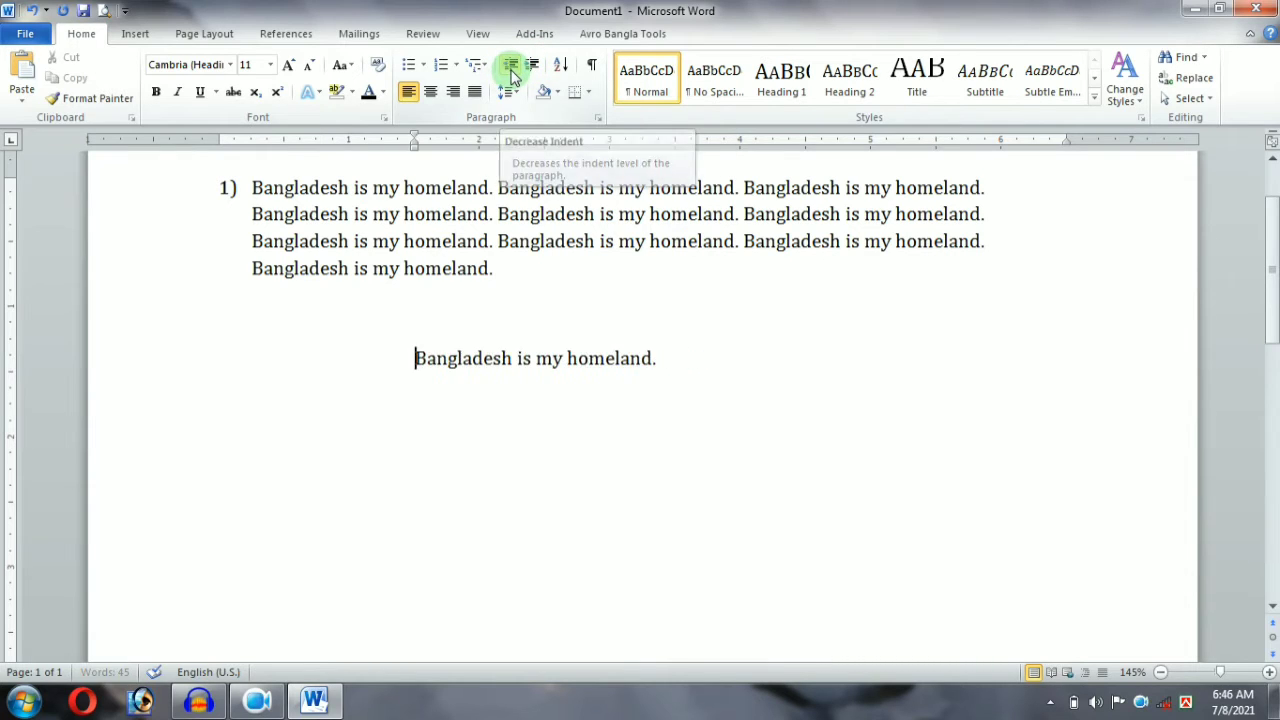
click(510, 66)
click(510, 66)
click(510, 66)
click(510, 66)
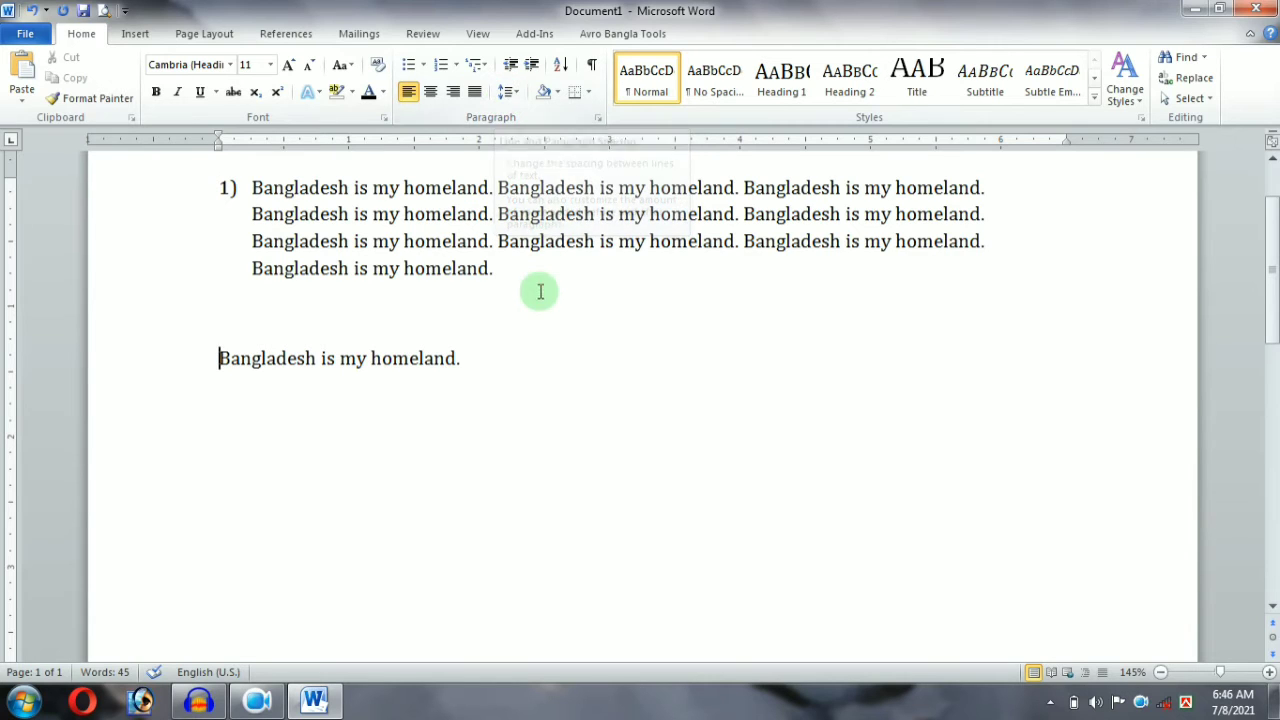
Remove the 1) numbering and its indent from the first paragraph
click(500, 268)
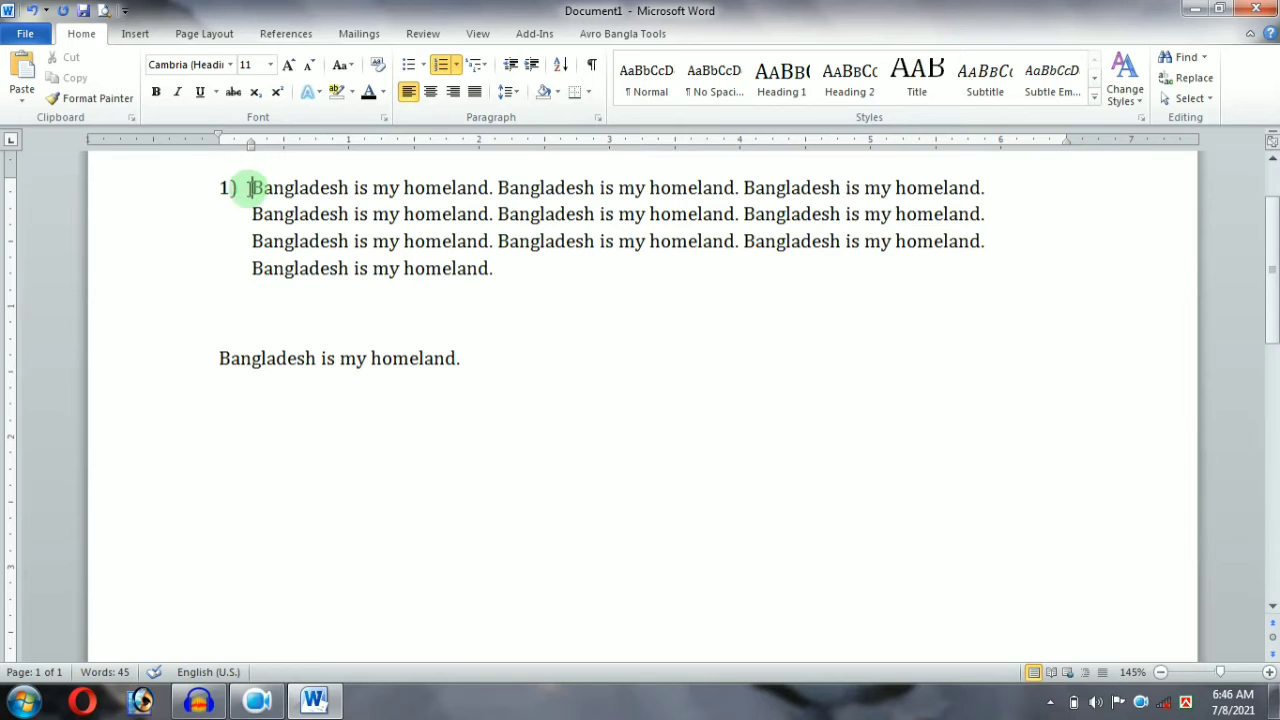
key(BackSpace)
key(BackSpace)
scroll(920, 317, up, 2)
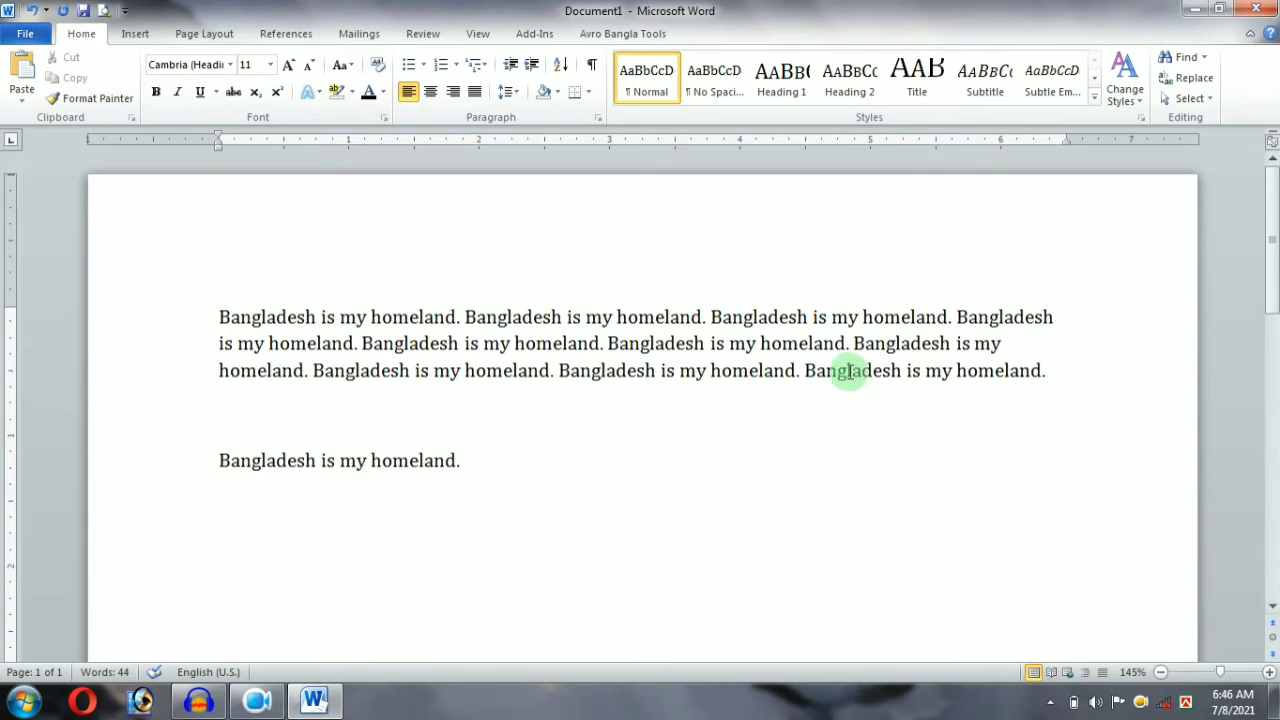
Justify all the text in the document
drag(848, 371, 754, 297)
key(ctrl+a)
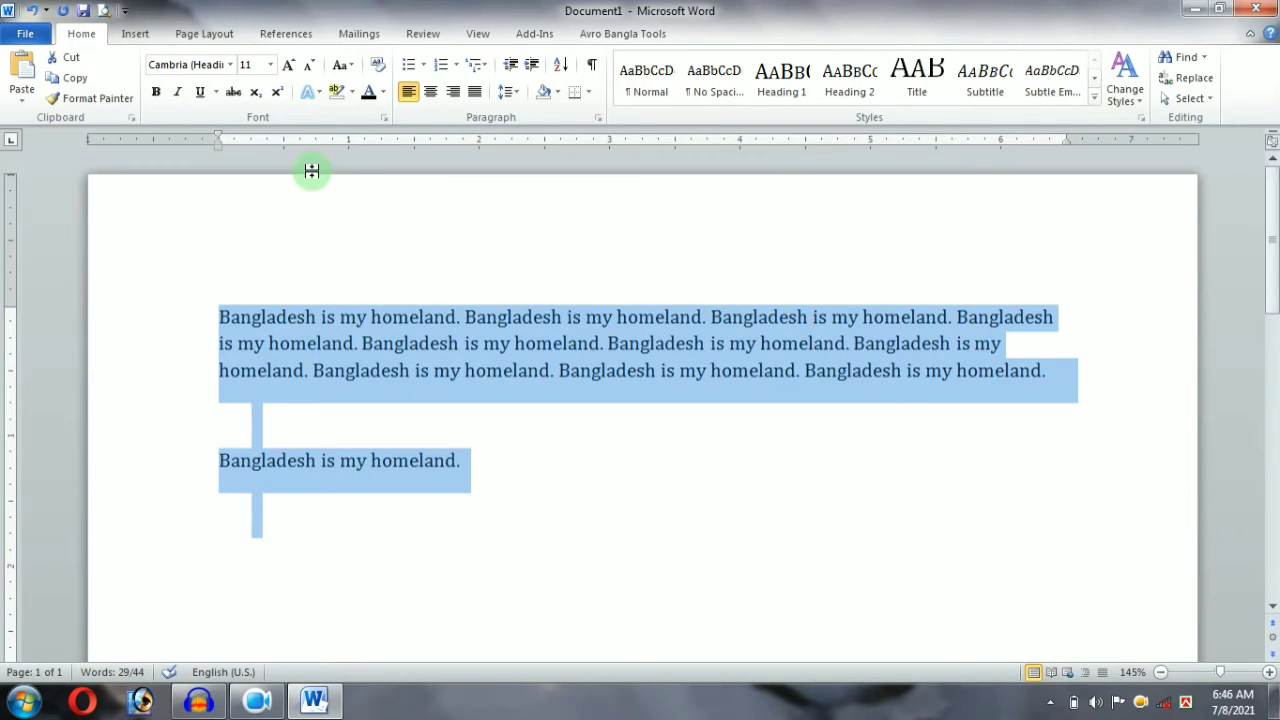
click(474, 91)
click(469, 316)
Delete the blank paragraph after the first paragraph, keeping the last sentence as a paragraph of its own
drag(1034, 389, 223, 318)
click(1052, 373)
key(Delete)
key(Delete)
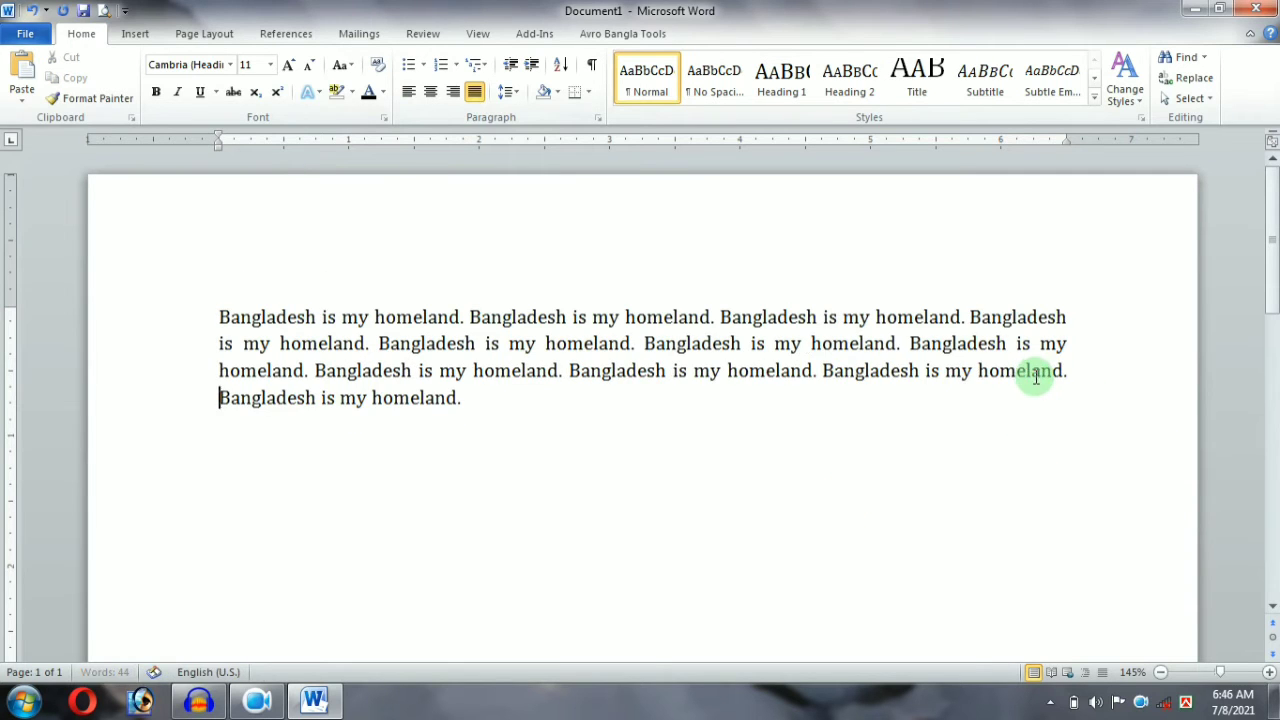
key(Return)
Examine the extra spacing between the first paragraph and the last sentence
click(392, 398)
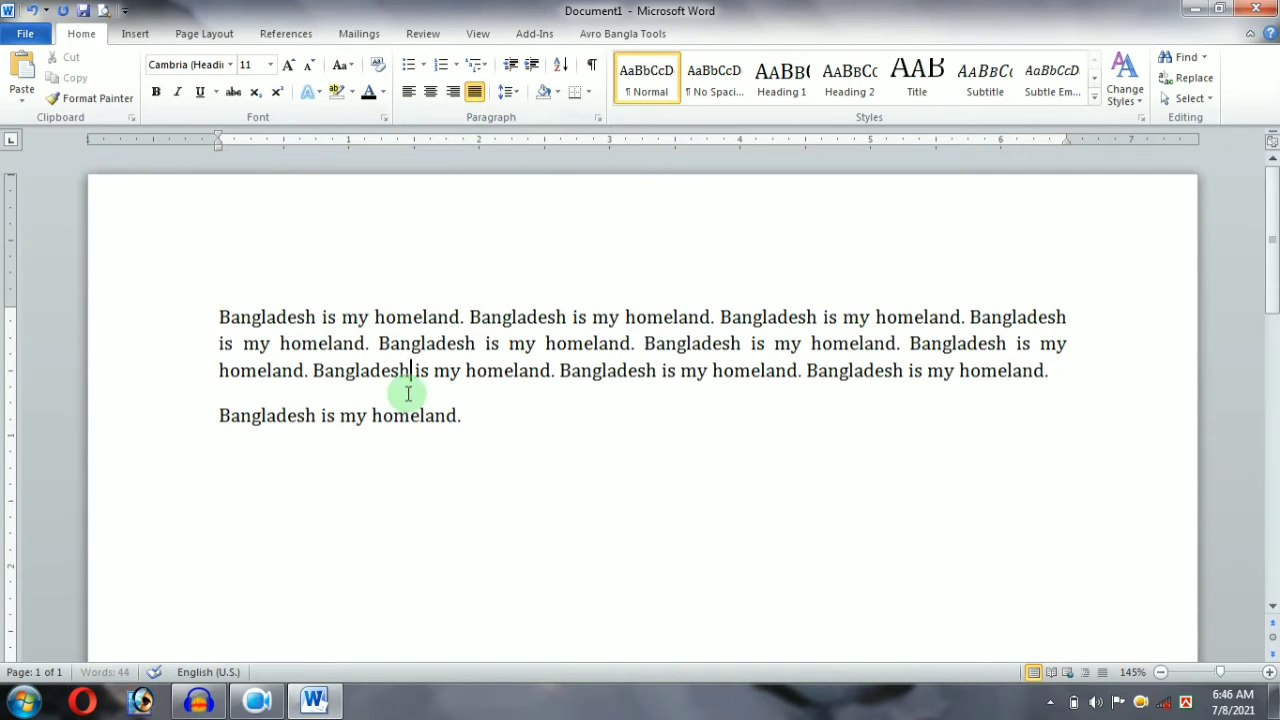
click(304, 384)
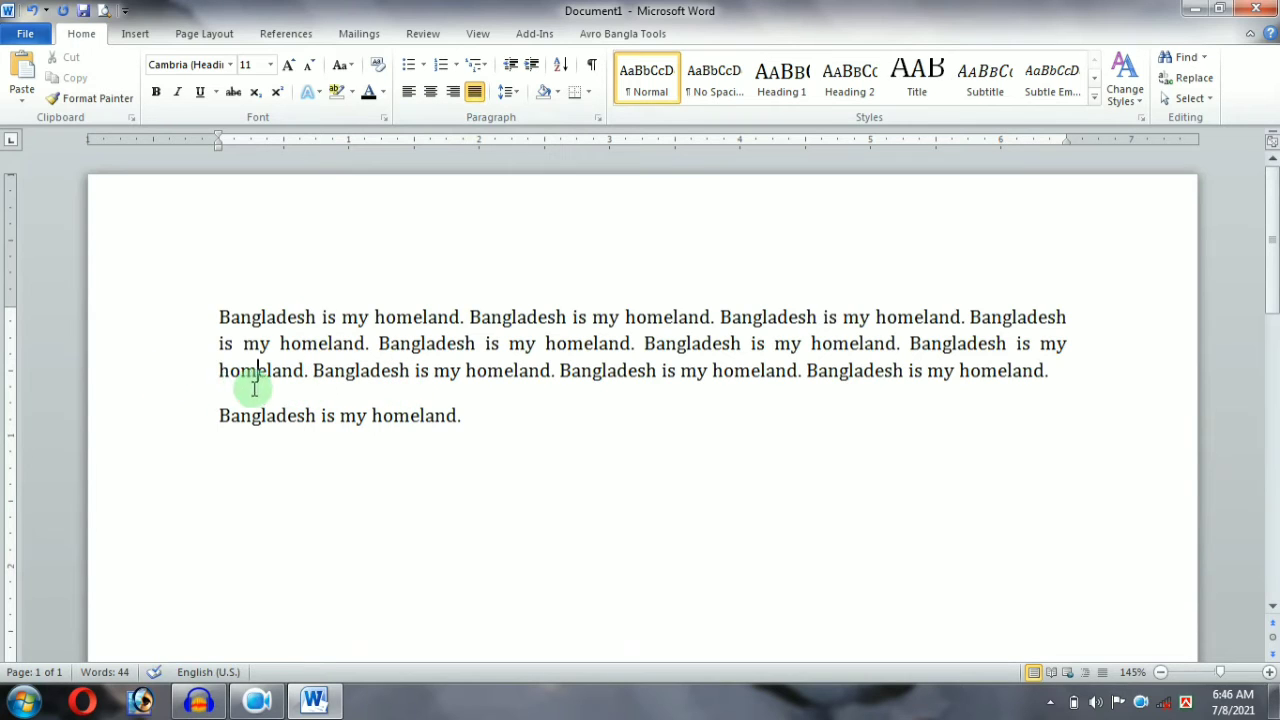
click(265, 410)
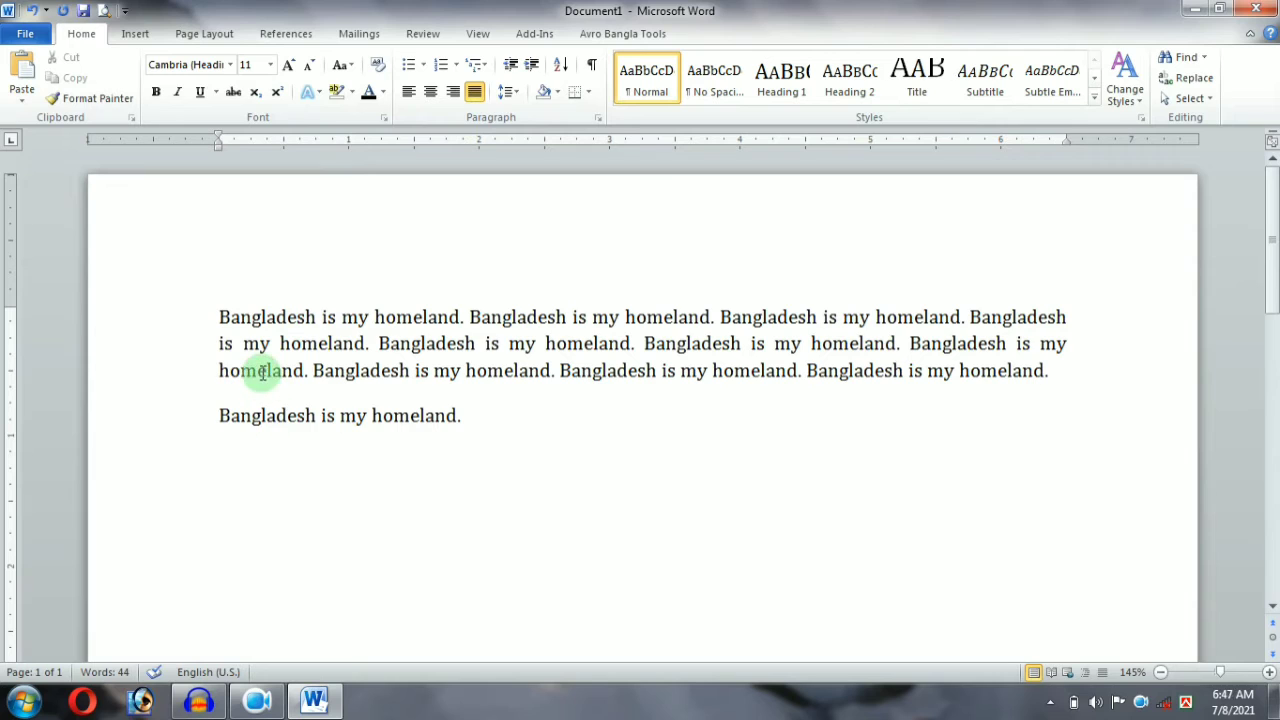
click(258, 370)
click(471, 421)
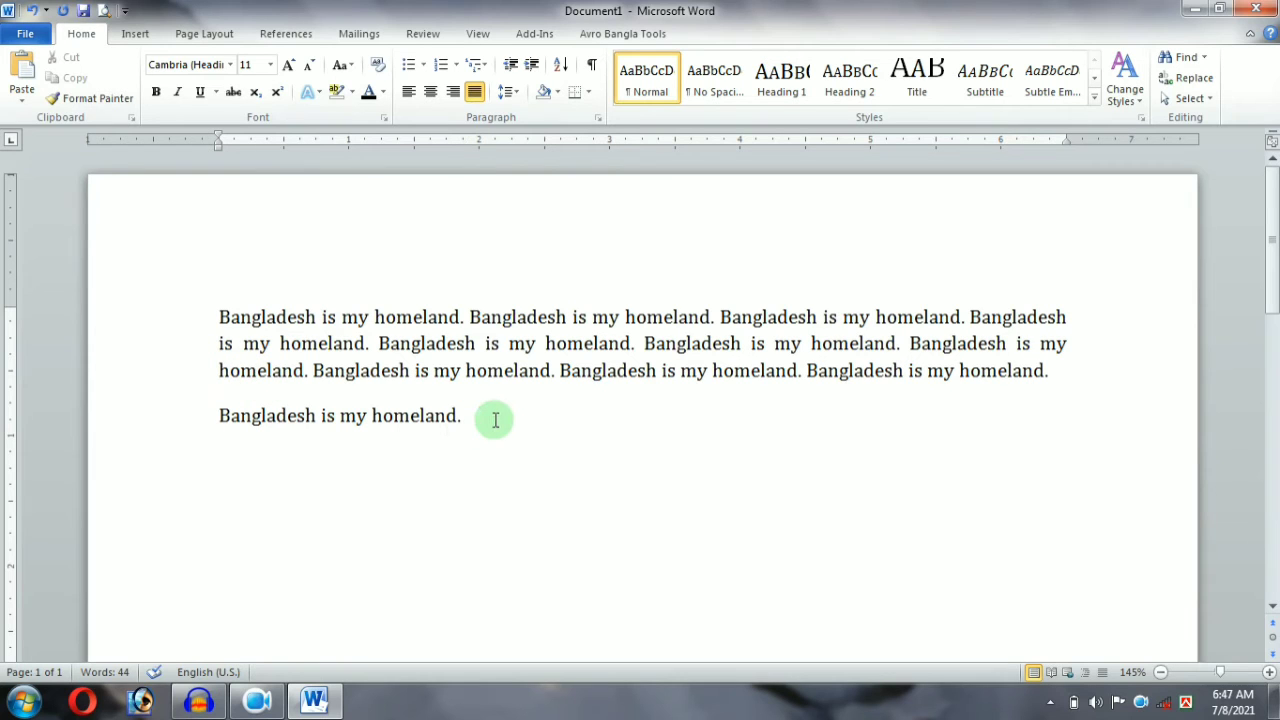
drag(218, 317, 1070, 370)
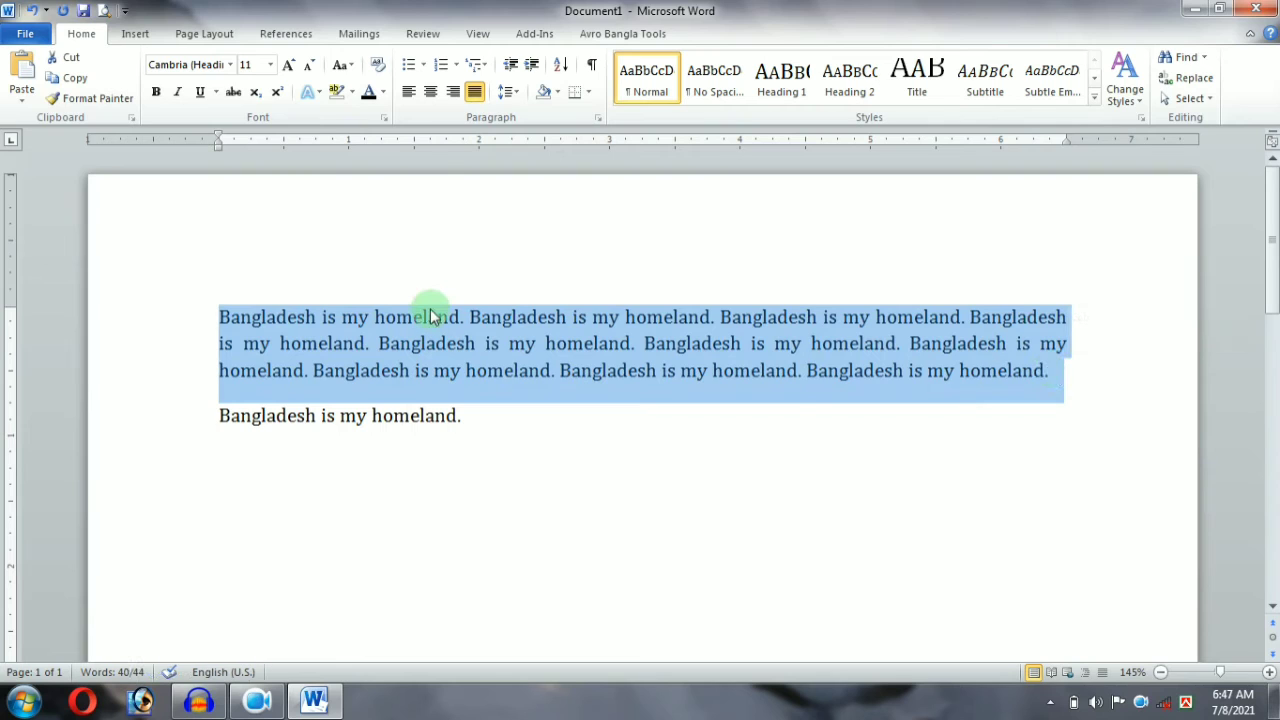
click(366, 417)
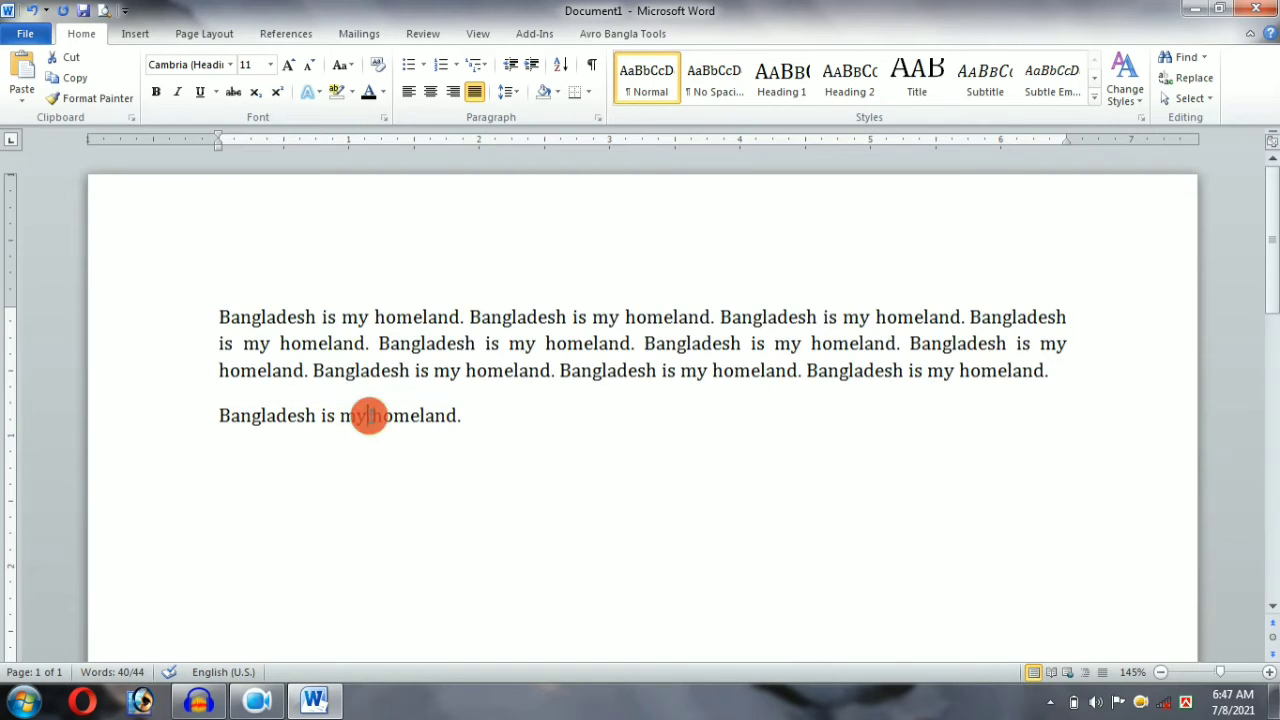
click(346, 372)
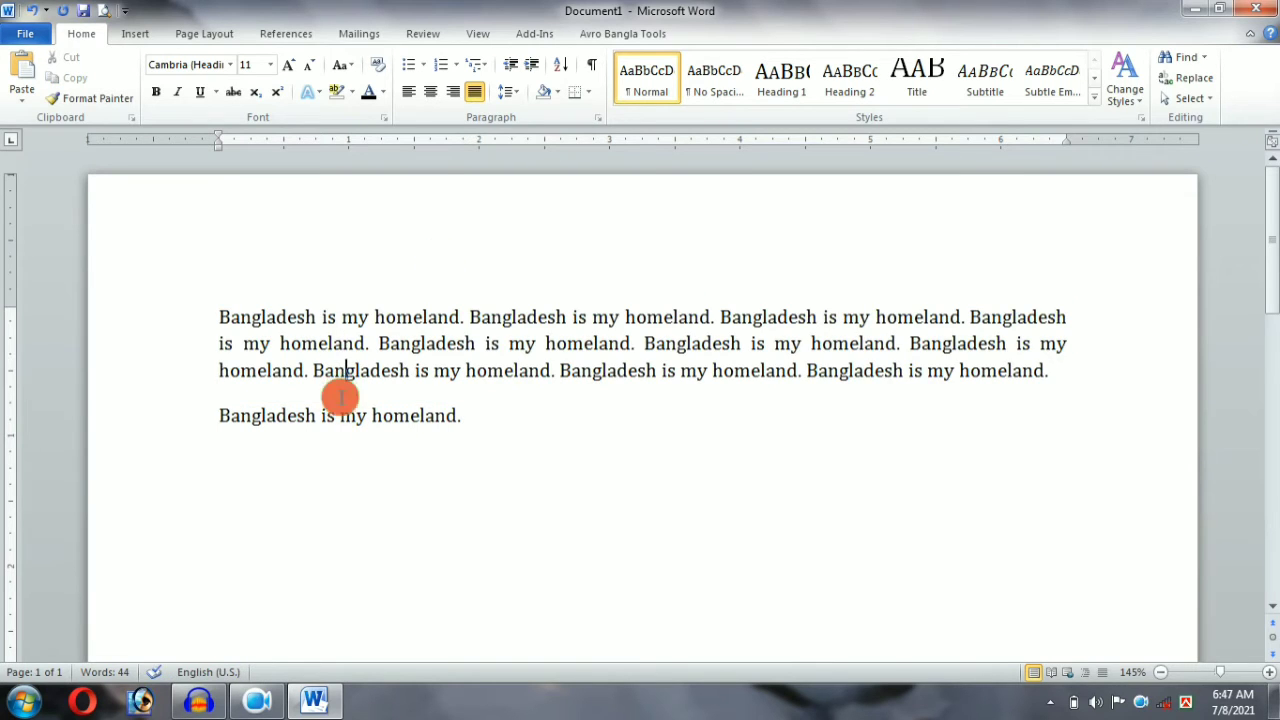
click(1060, 370)
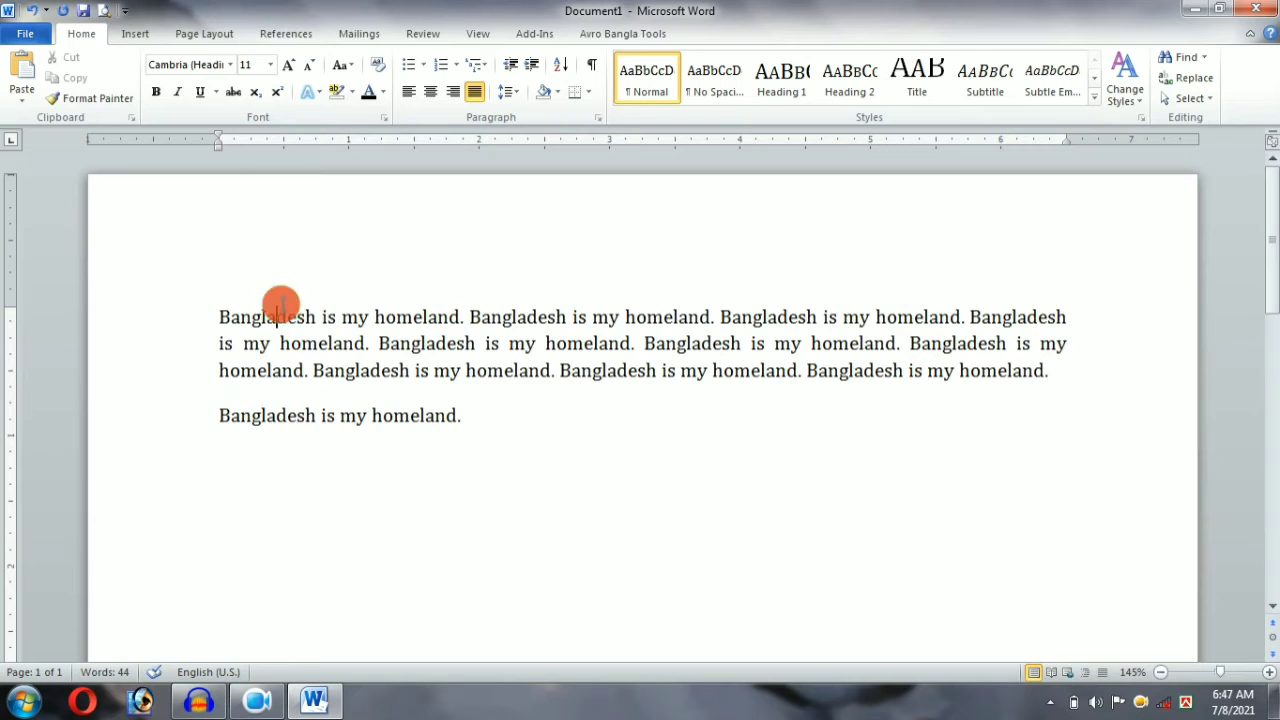
Remove the space after paragraph from both the first paragraph and the last sentence
drag(277, 294, 403, 320)
click(462, 418)
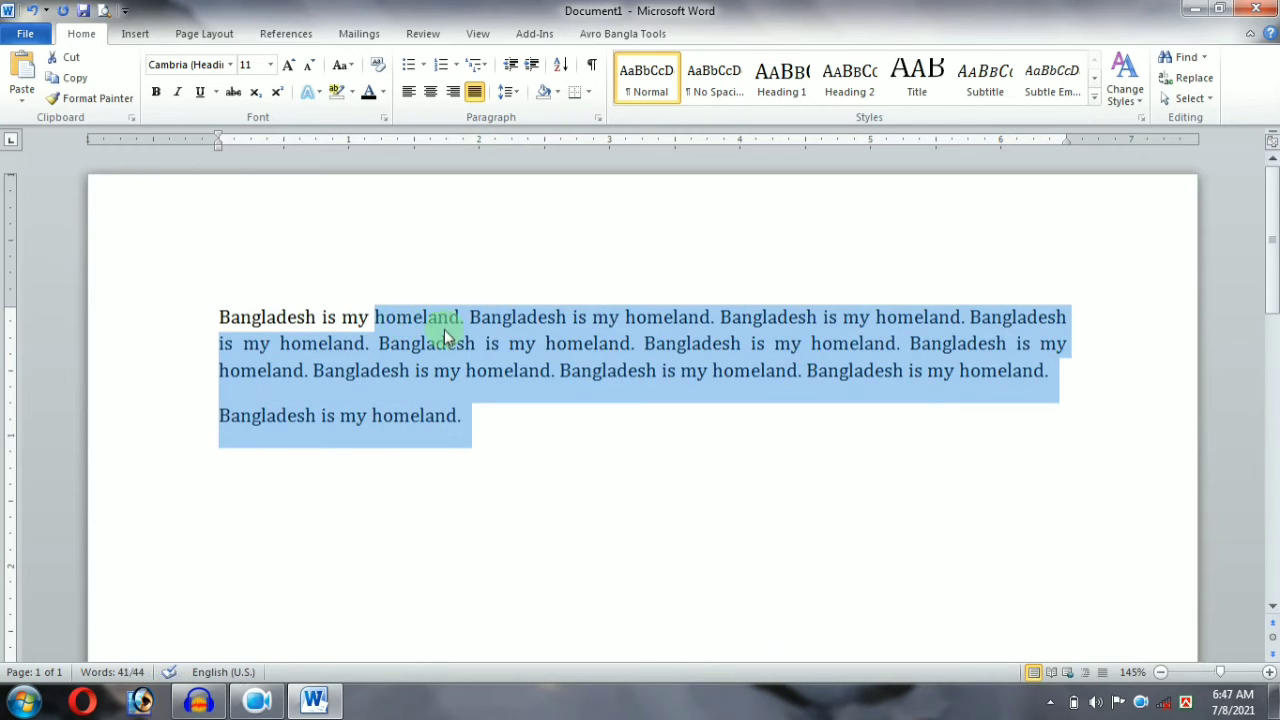
click(509, 93)
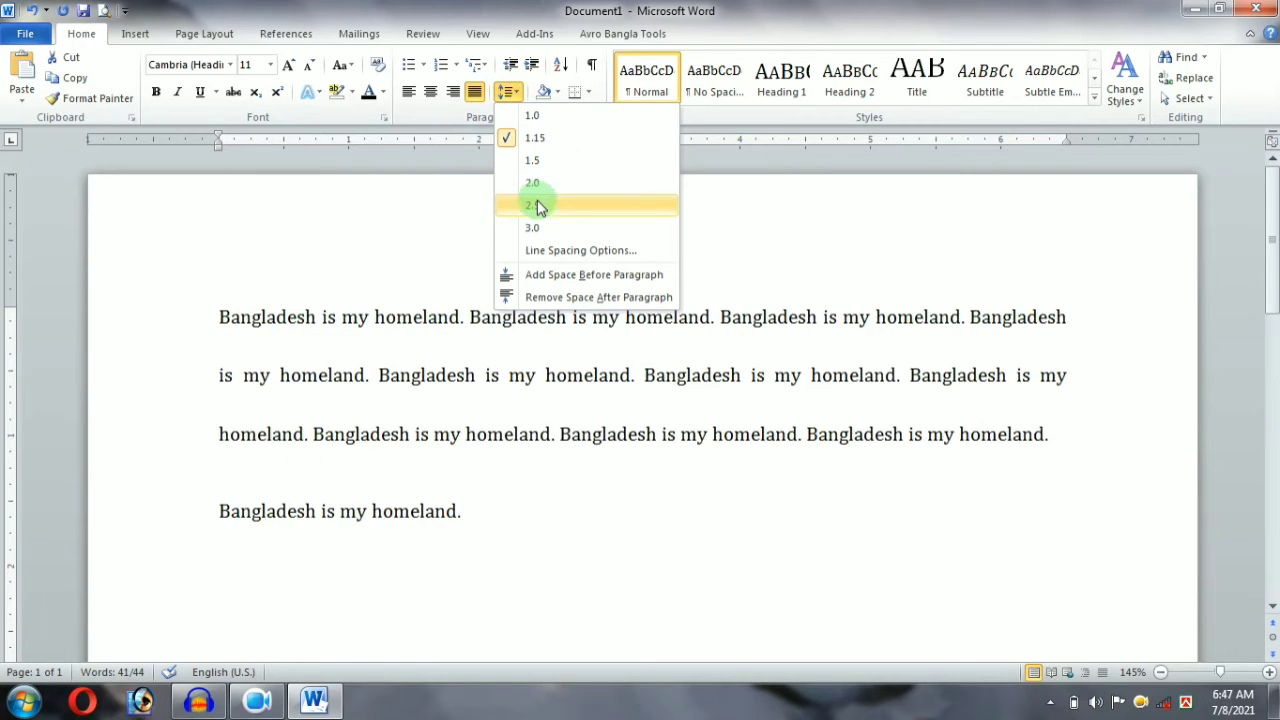
click(566, 297)
Insert blank lines between the first paragraph and the last sentence and delete them again
click(1050, 372)
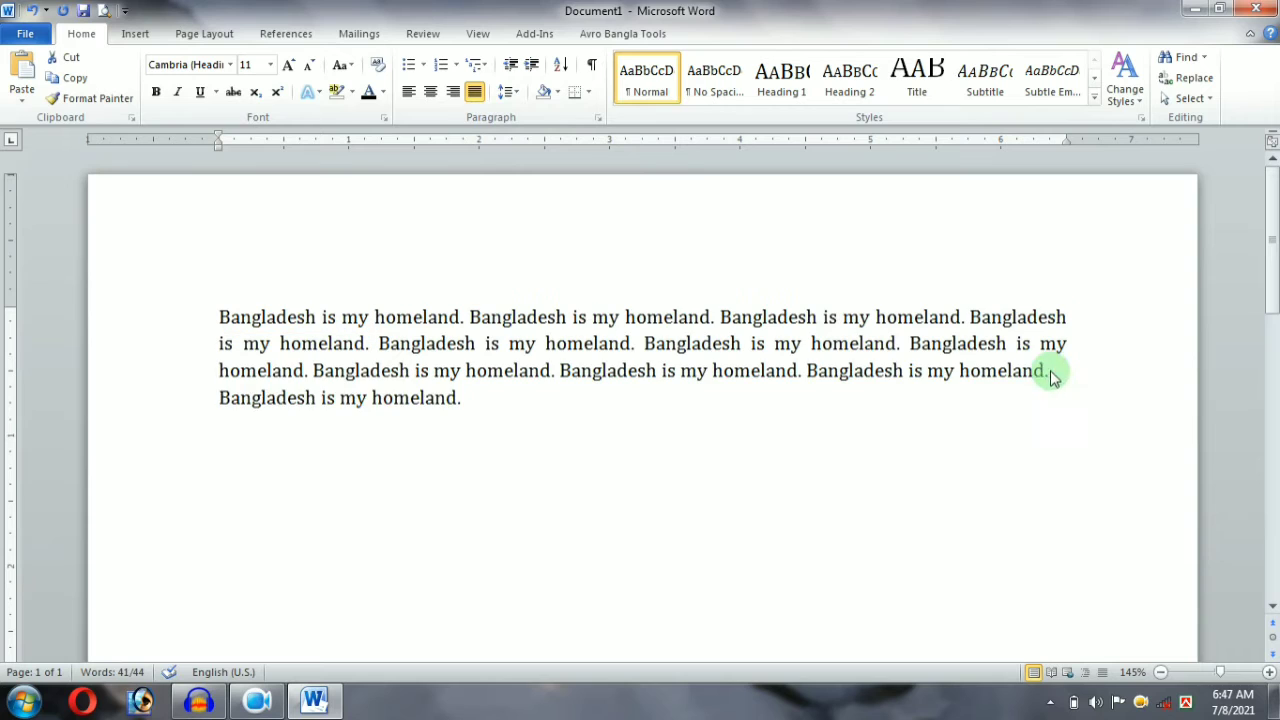
key(Return)
key(Return)
key(Return)
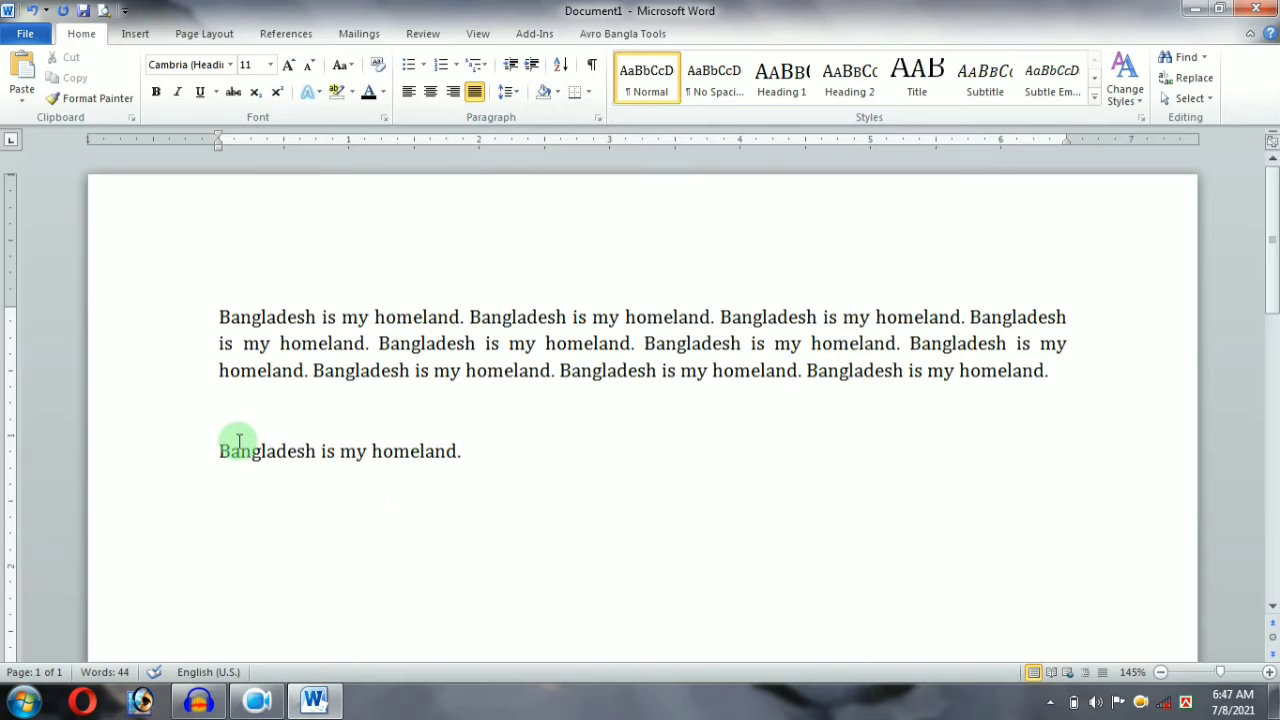
key(BackSpace)
key(BackSpace)
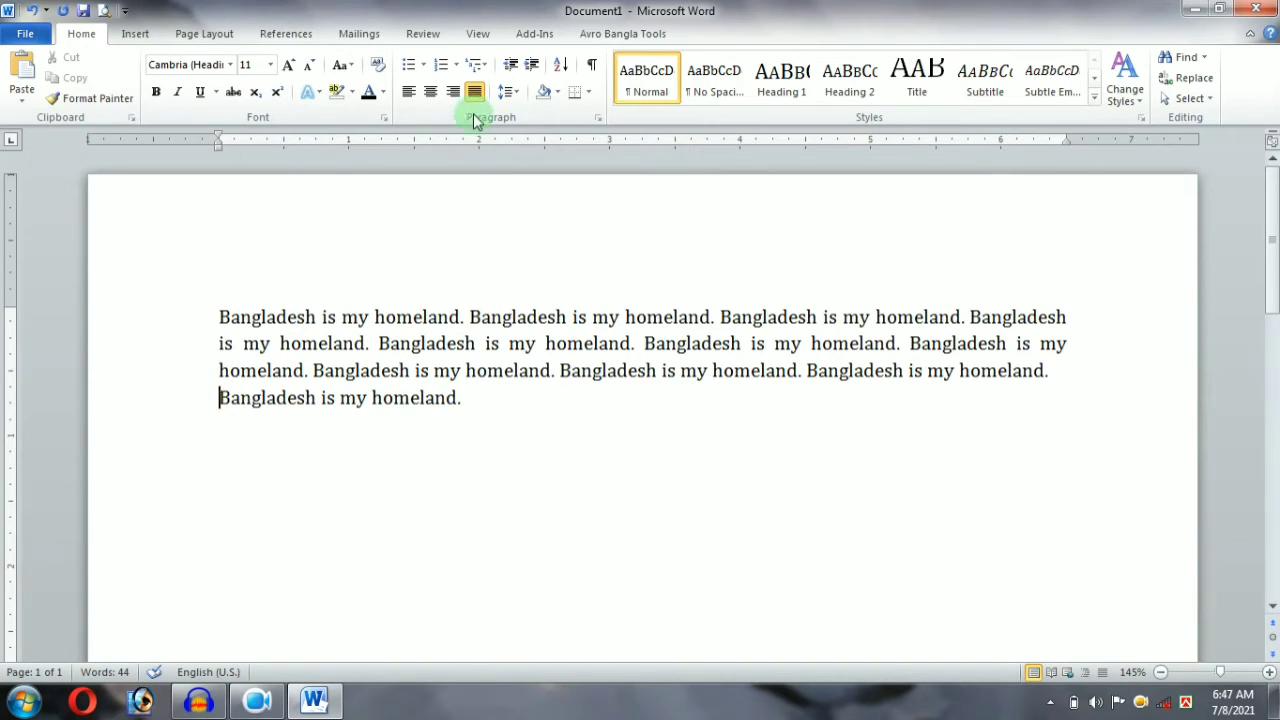
Add space before the last sentence's paragraph, separating it from the first paragraph
click(503, 91)
click(557, 290)
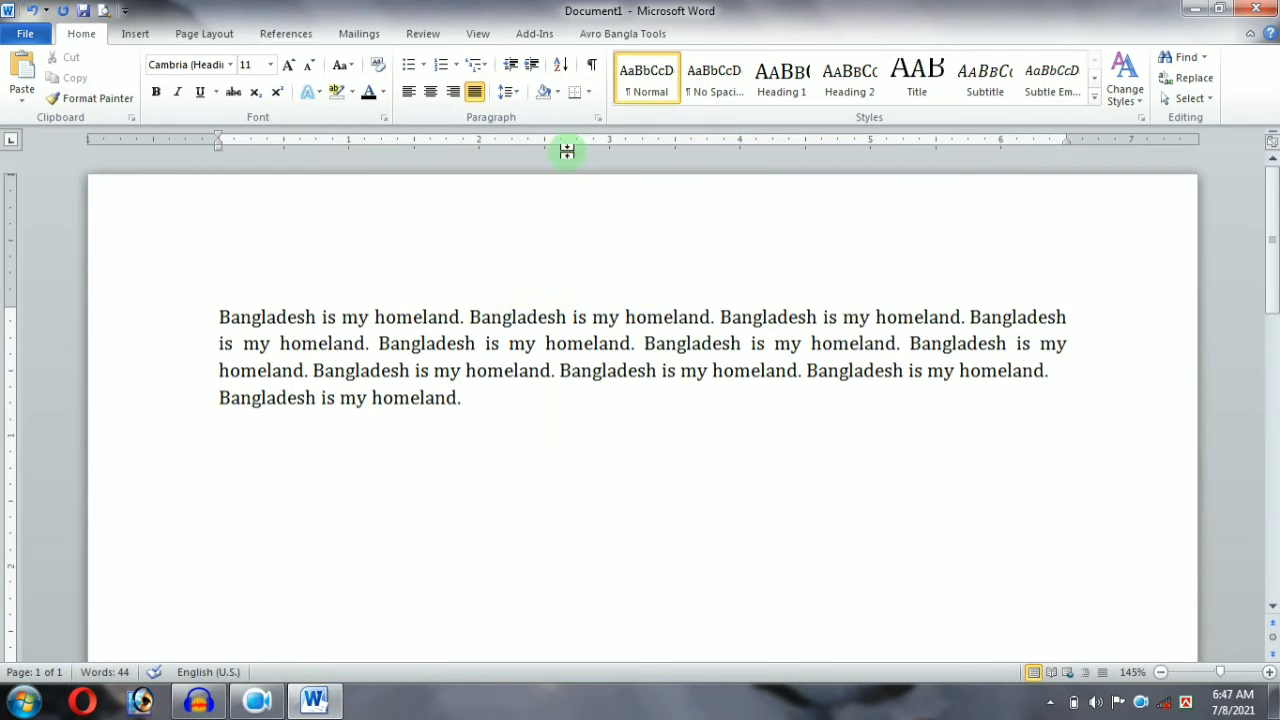
click(499, 94)
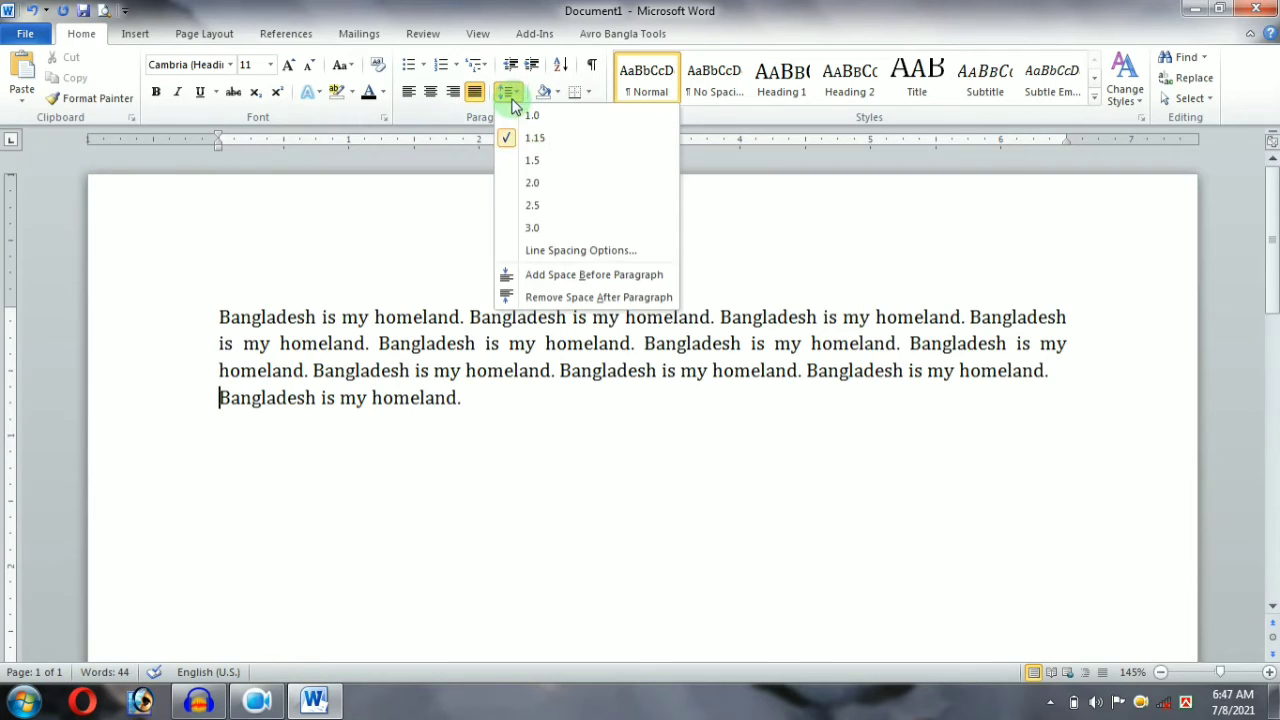
click(563, 278)
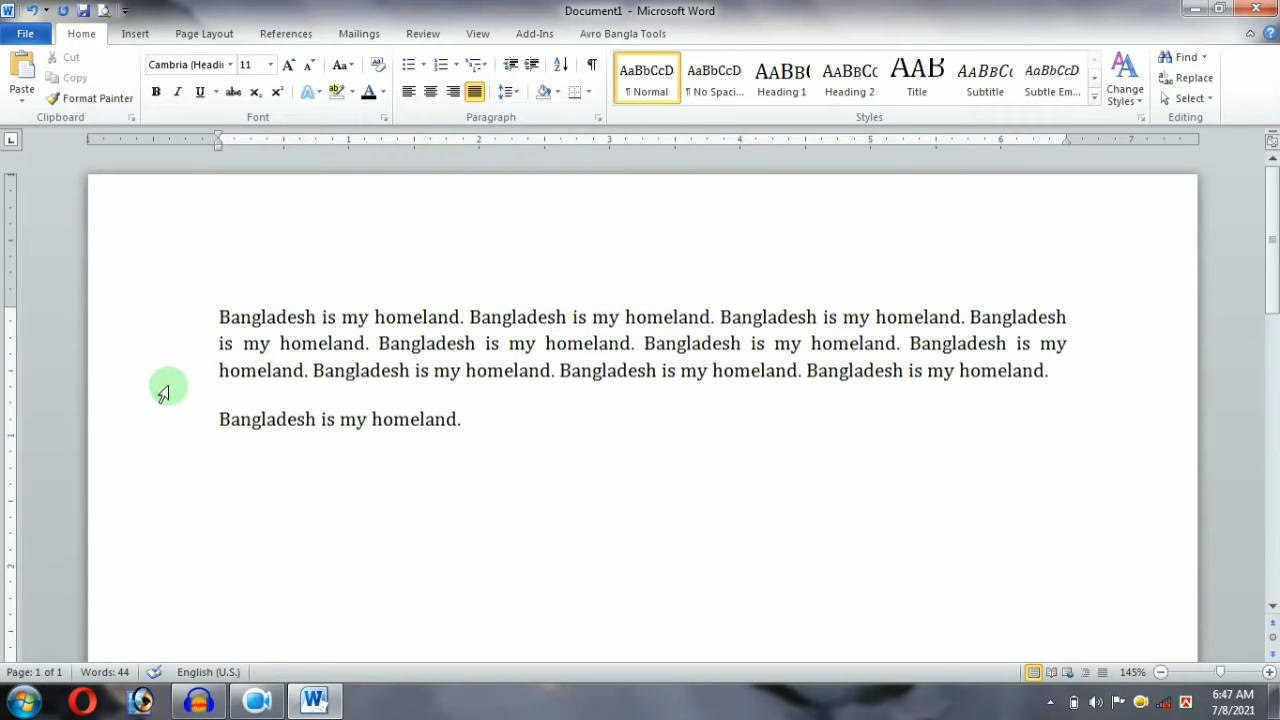
Add space after and space before both the first paragraph and the last sentence
mouse_move(214, 369)
mouse_down()
mouse_move(257, 403)
mouse_move(229, 400)
mouse_move(229, 377)
mouse_up()
click(229, 400)
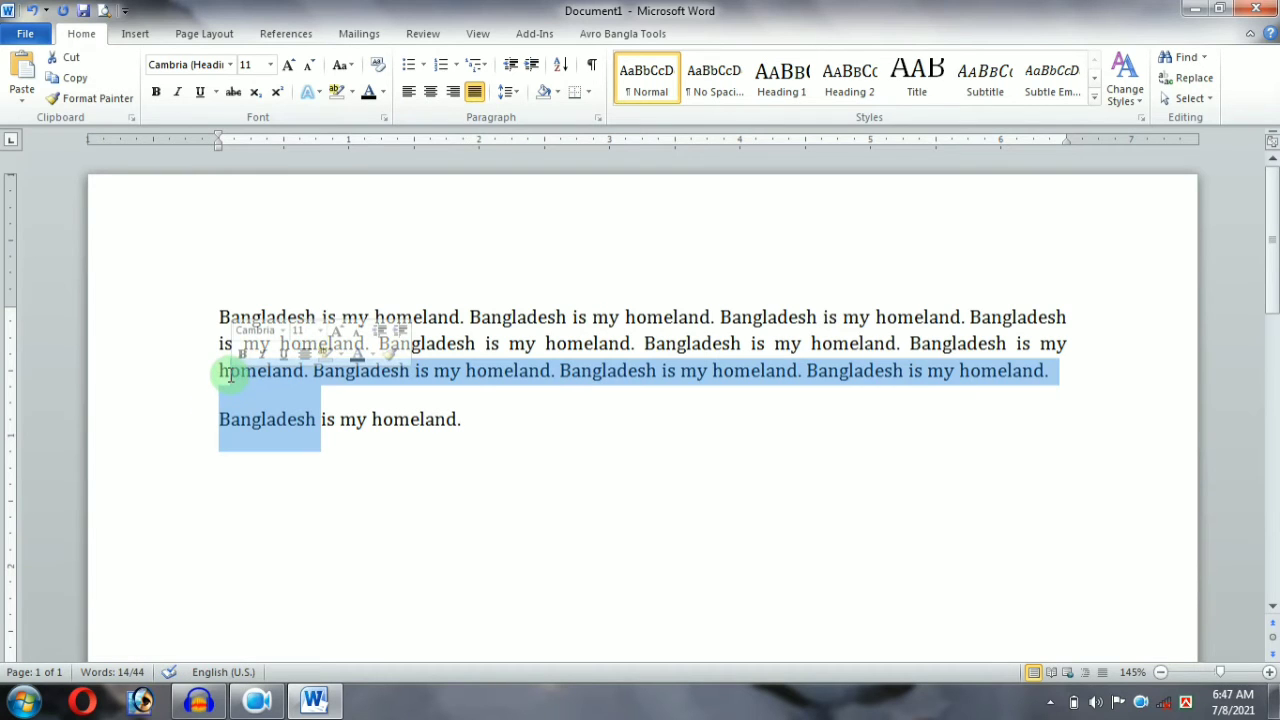
click(508, 92)
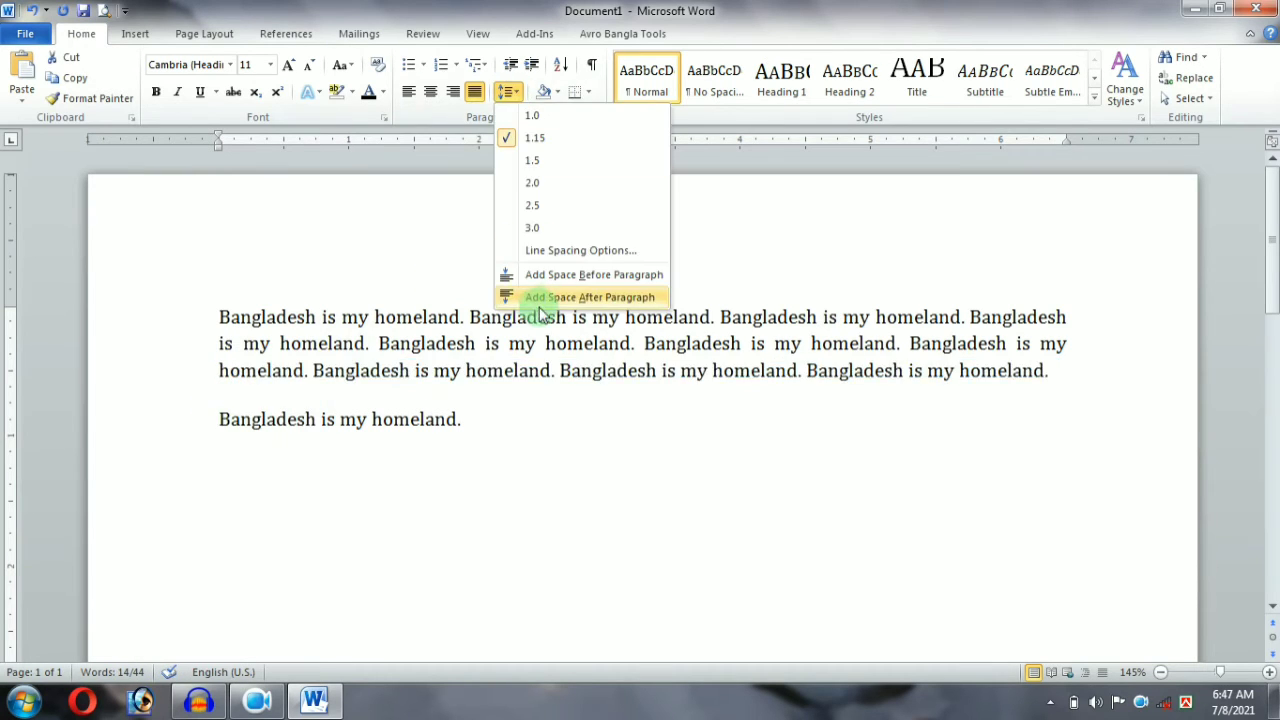
click(552, 298)
click(520, 92)
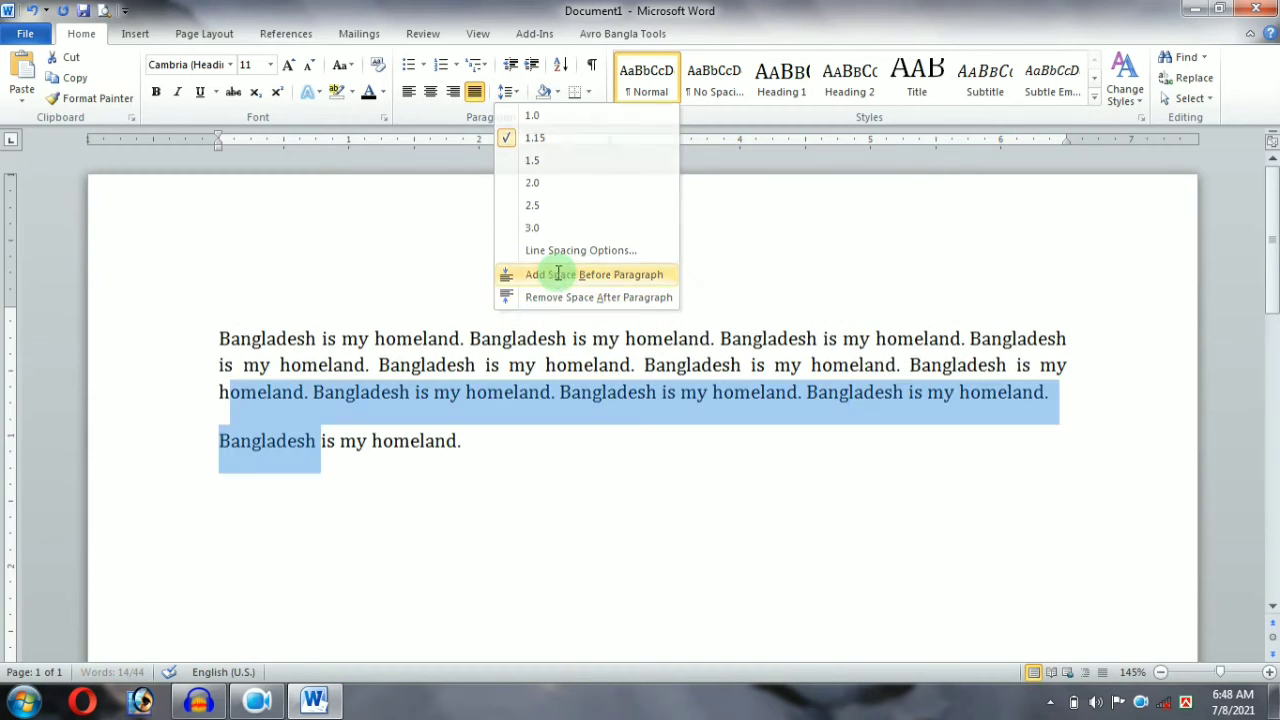
click(545, 274)
Remove the space before and the space after both paragraphs, then deselect the text
click(508, 92)
click(565, 277)
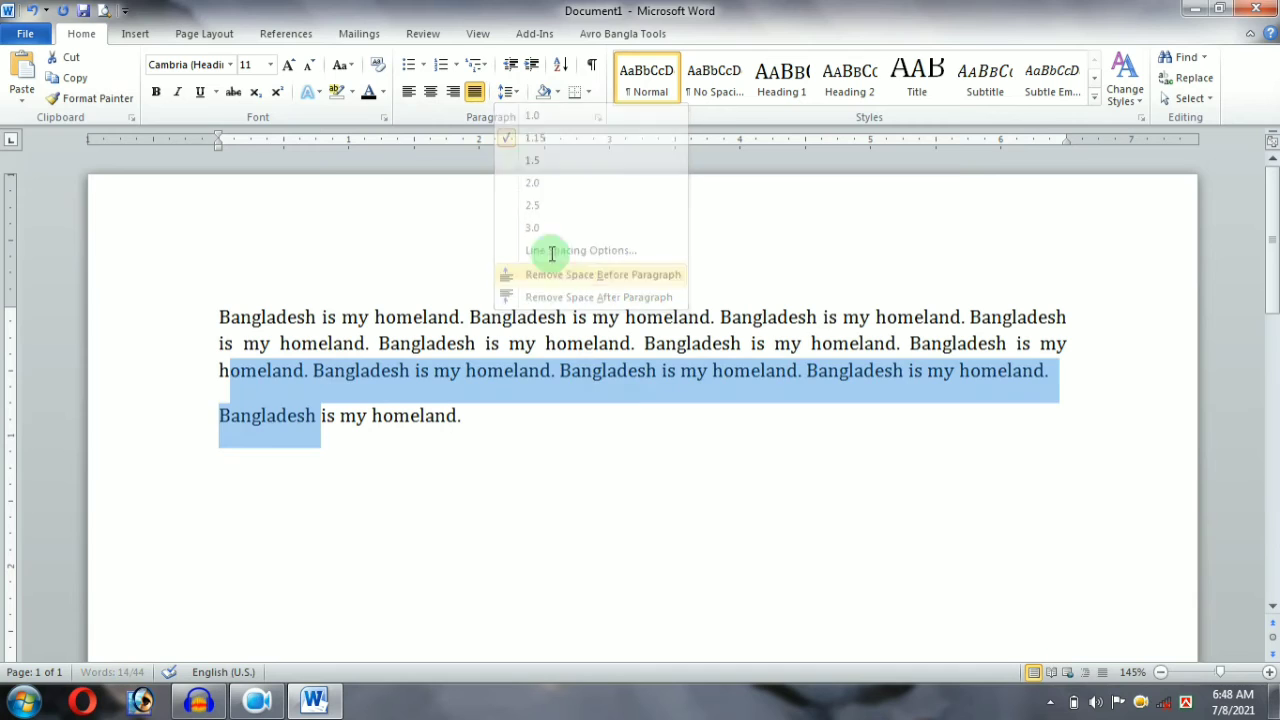
click(508, 92)
click(575, 298)
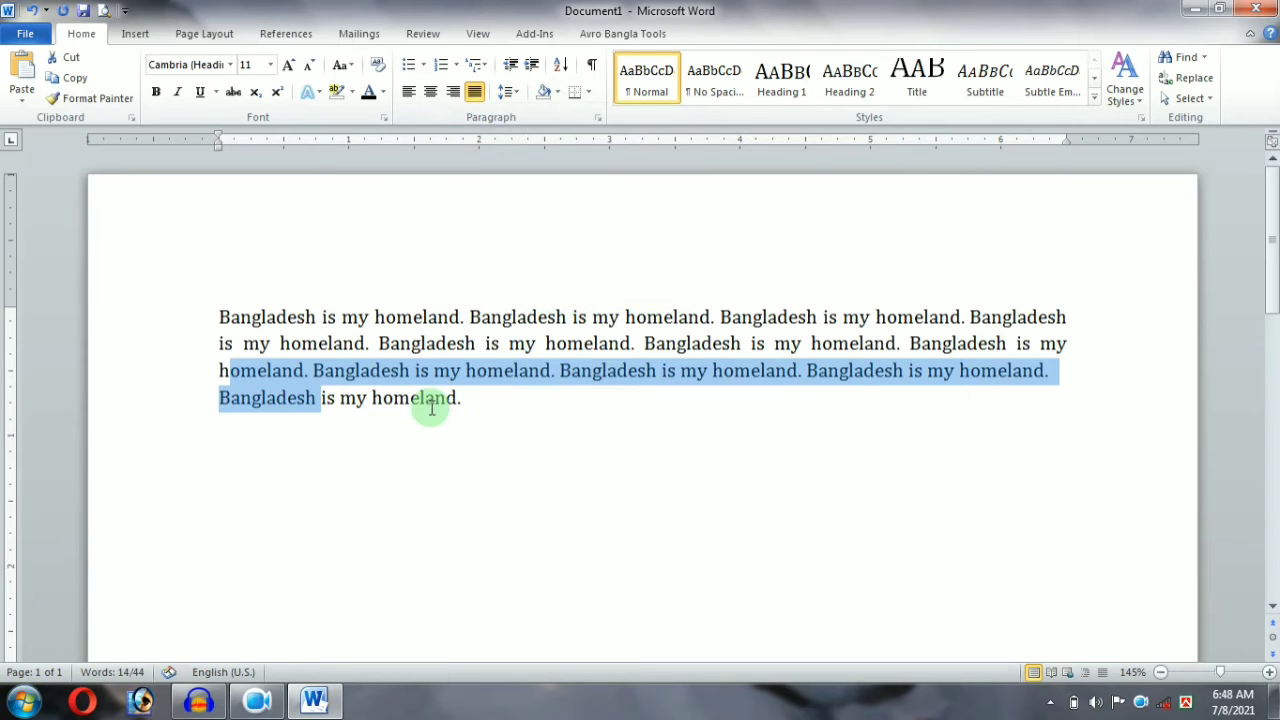
click(346, 391)
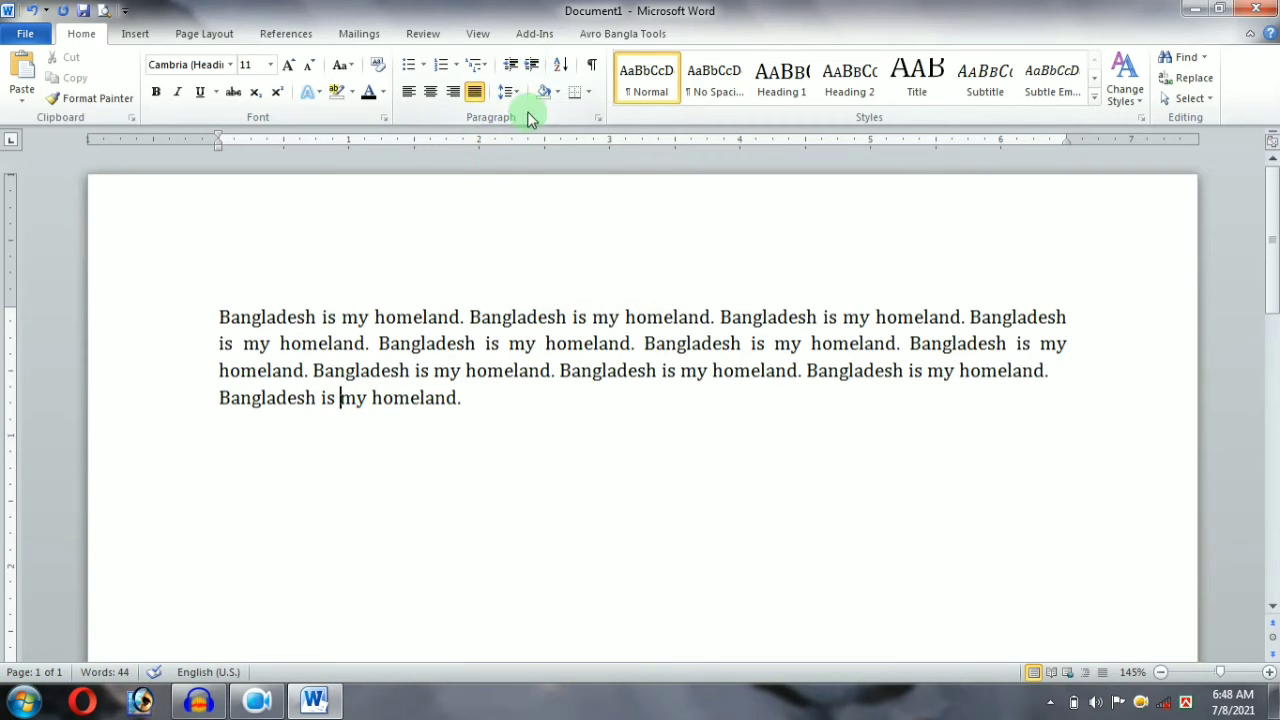
View the shading colours for the last four sentences without choosing one, and show the formatting marks
drag(471, 397, 316, 368)
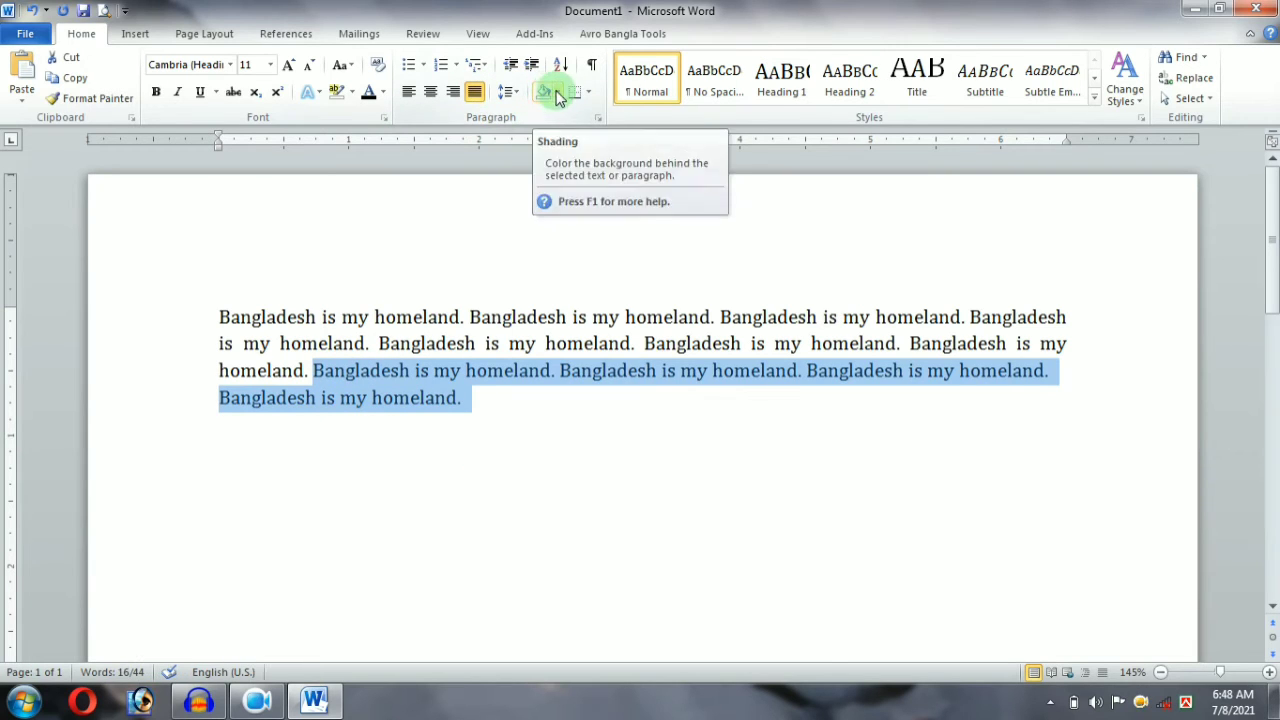
click(555, 92)
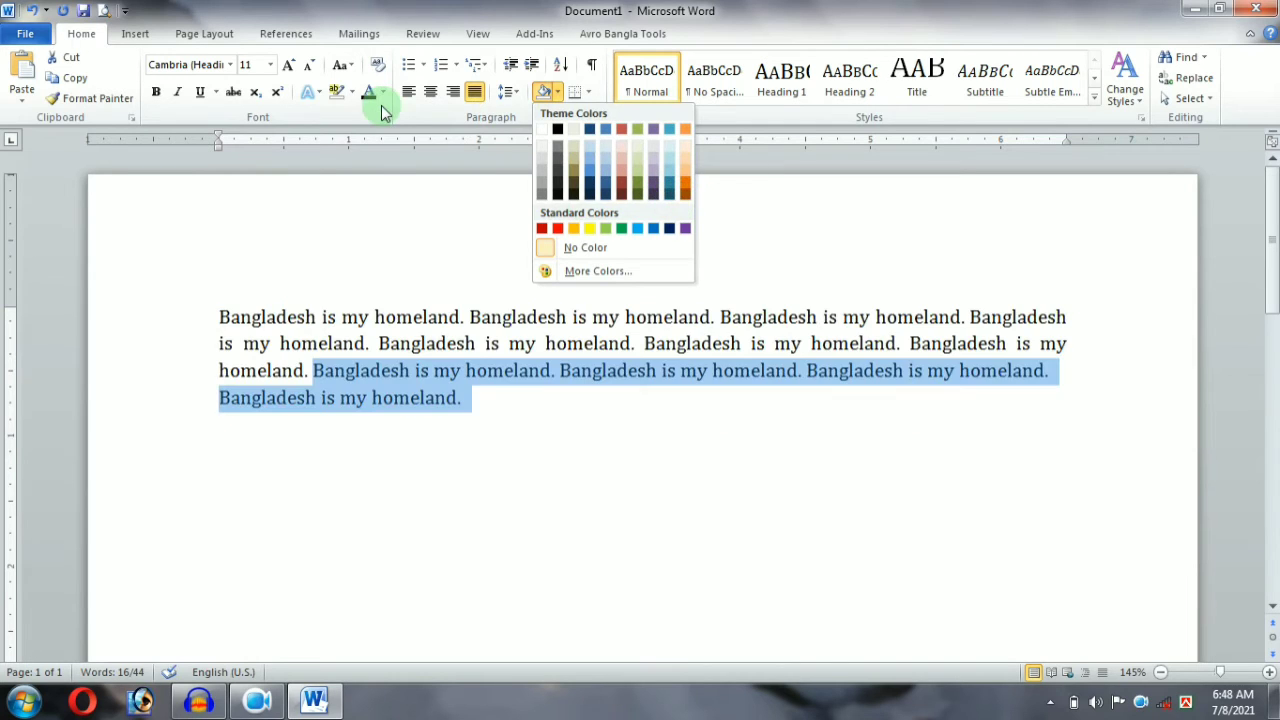
click(523, 420)
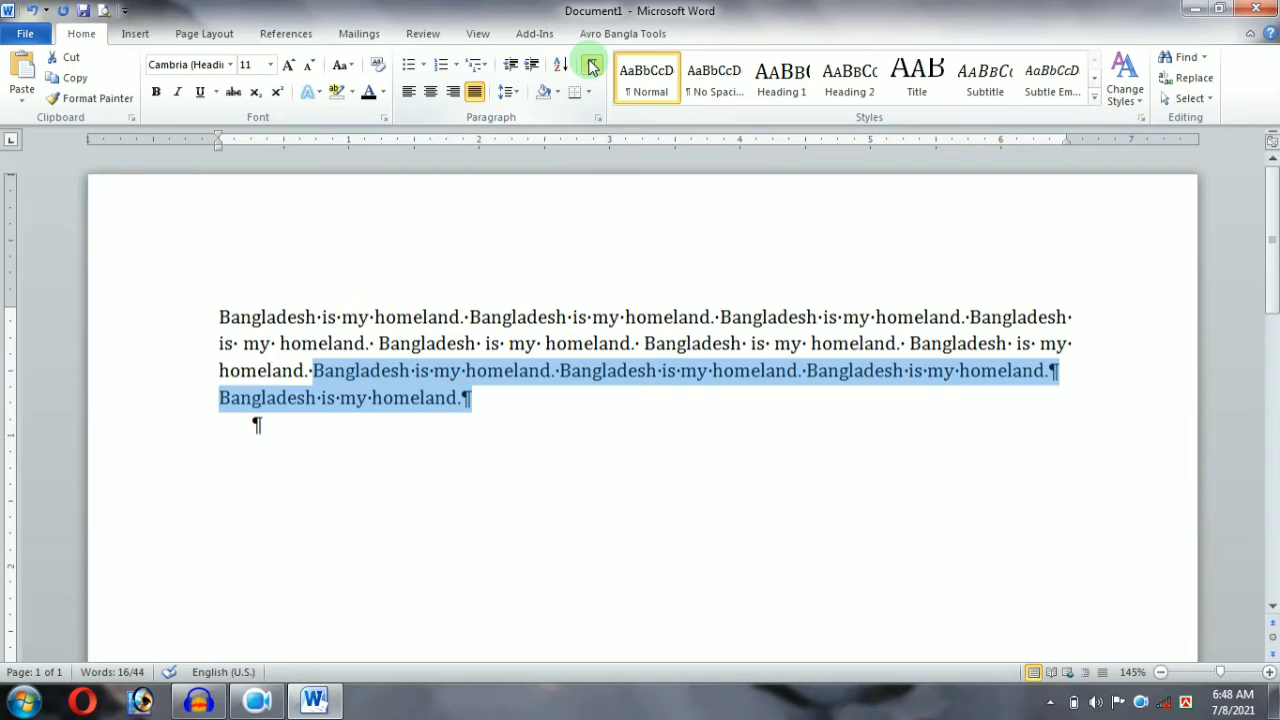
Delete the indented blank paragraph after the last sentence and add two lines reading "f;fkdlfkl fkdldf" and "jfjfkjkd"
click(511, 398)
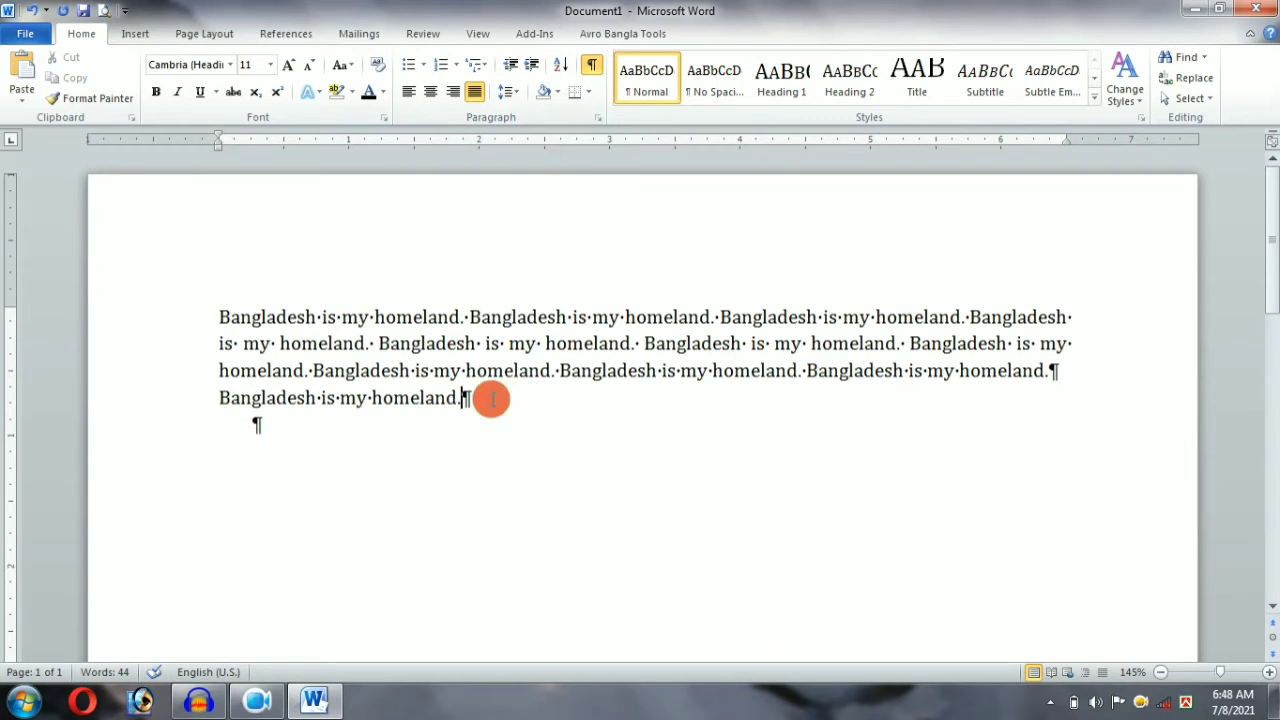
key(Delete)
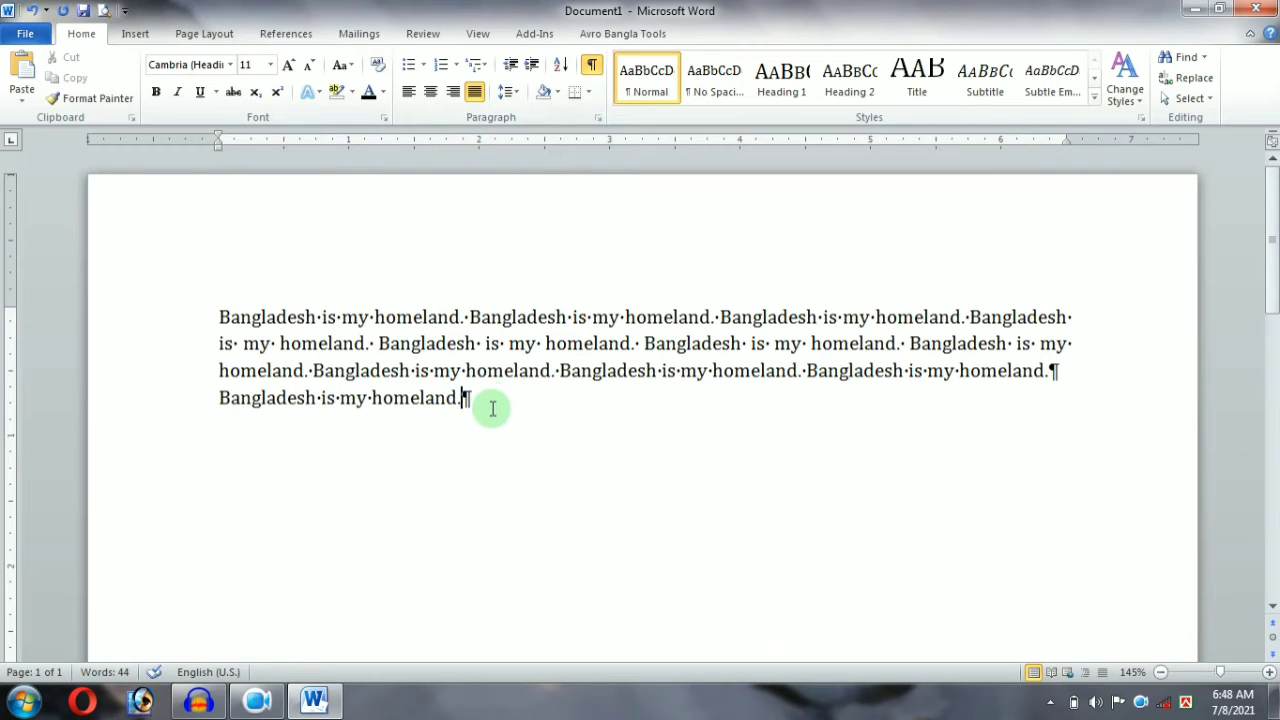
key(Return)
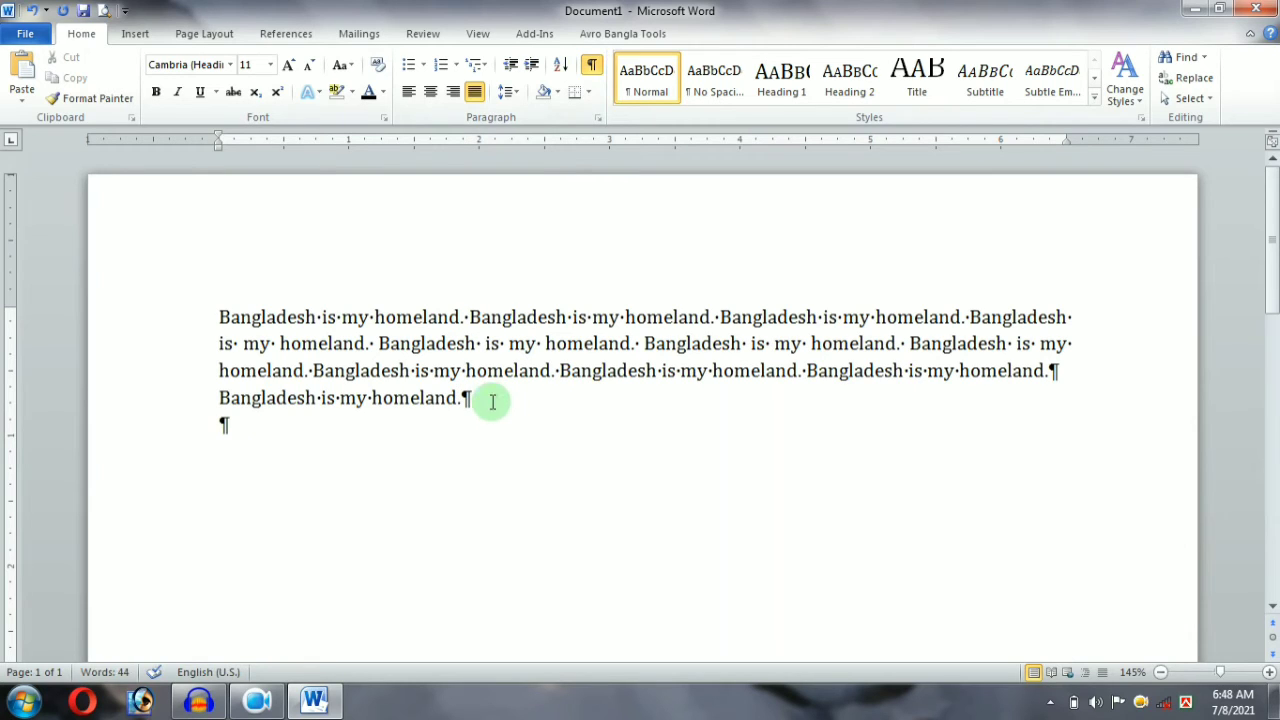
text(f;fkdlfkl fkdl)
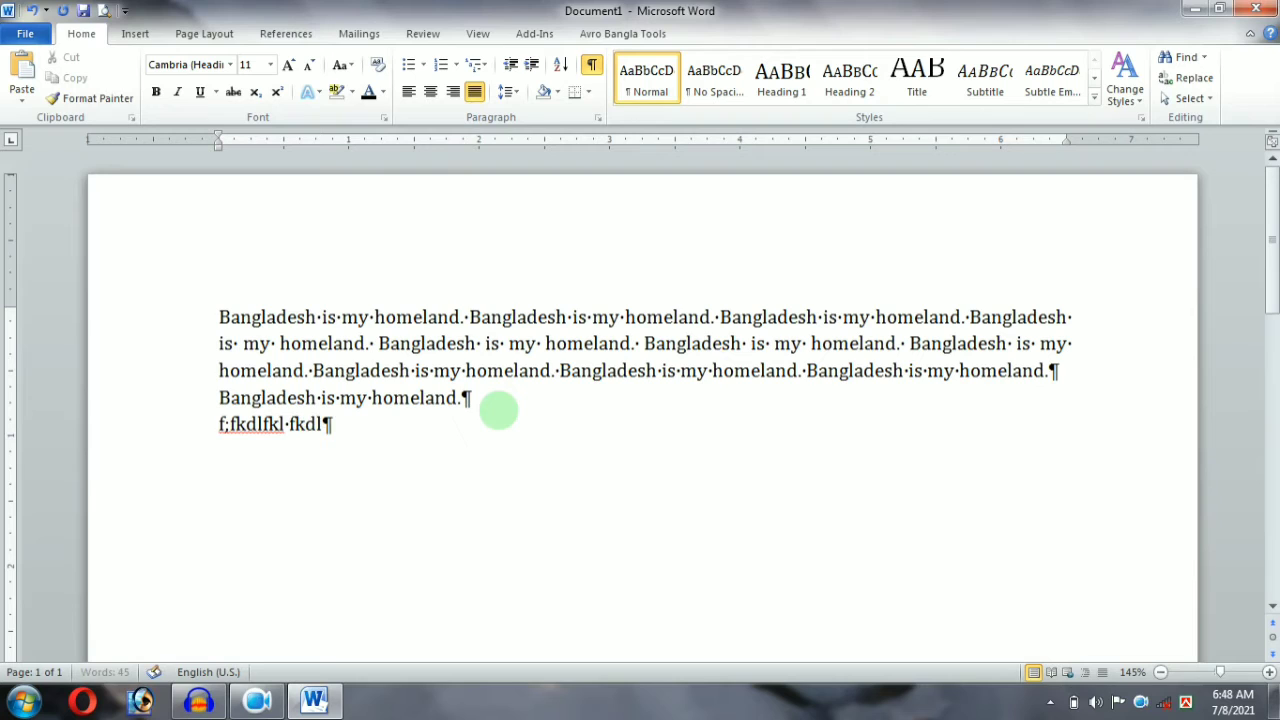
text(df)
key(Return)
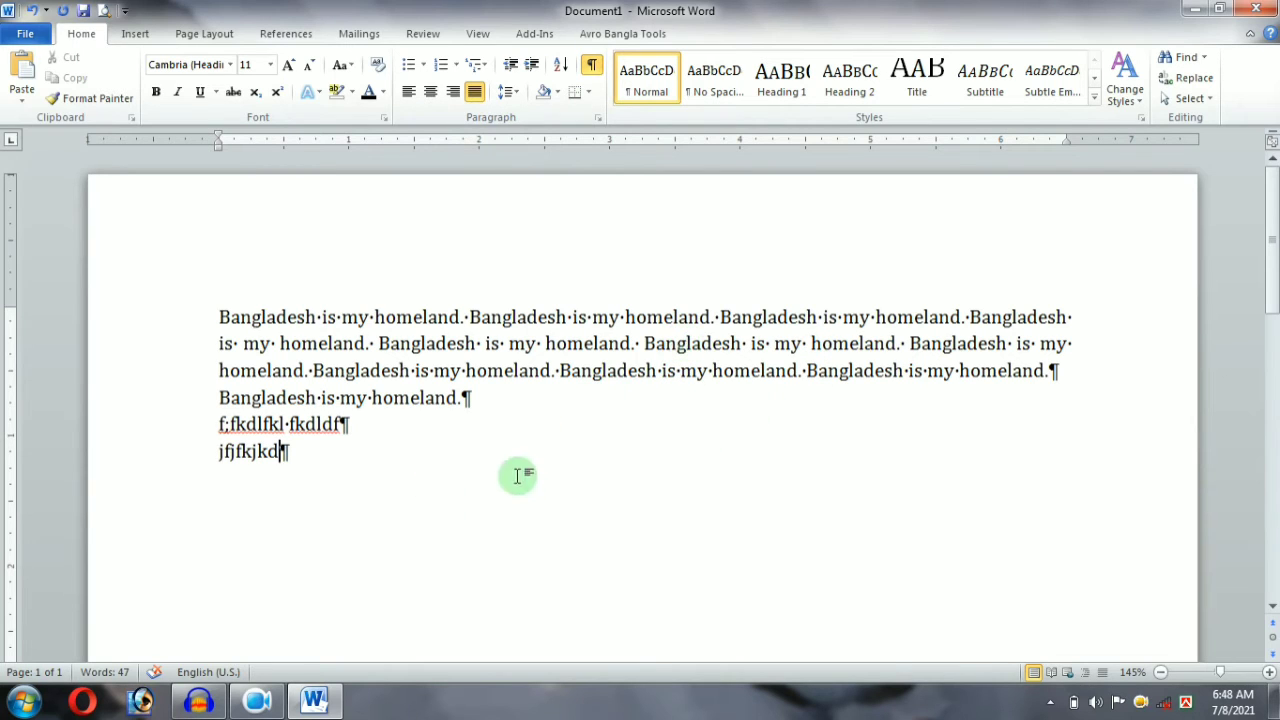
Select all the text, compare it with the formatting marks hidden and shown, and leave the marks hidden
drag(356, 460, 292, 302)
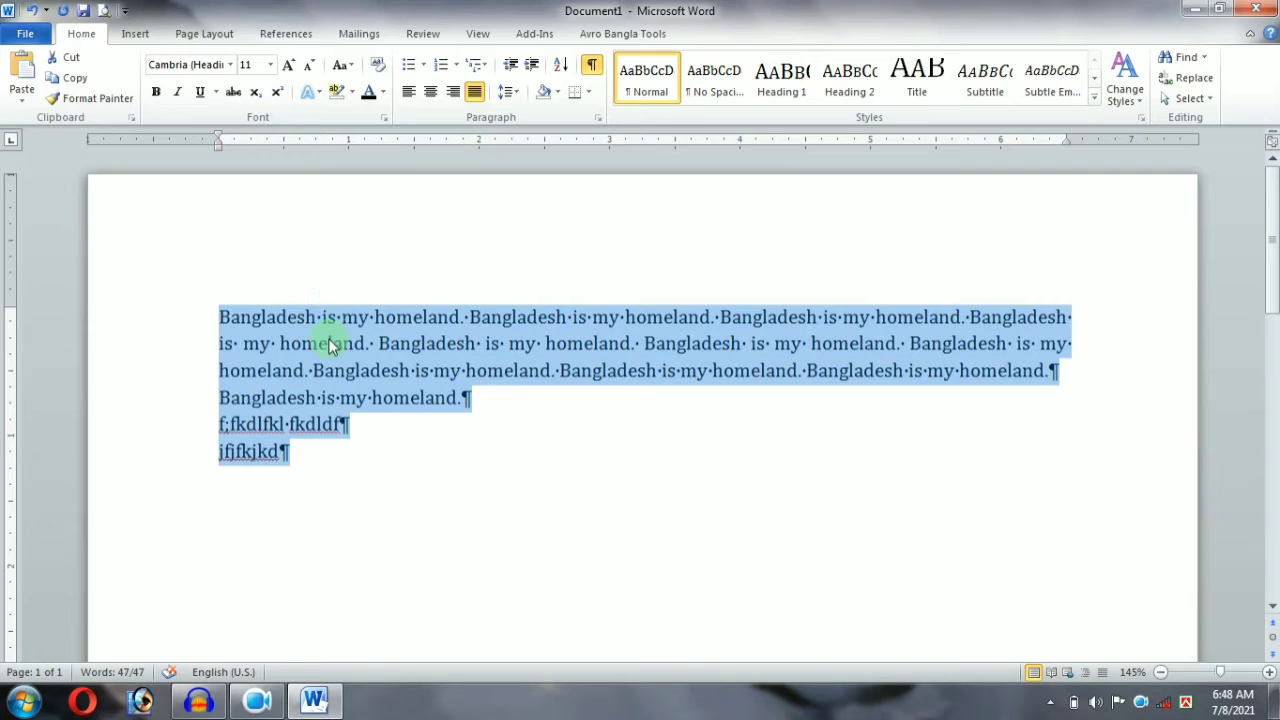
click(590, 70)
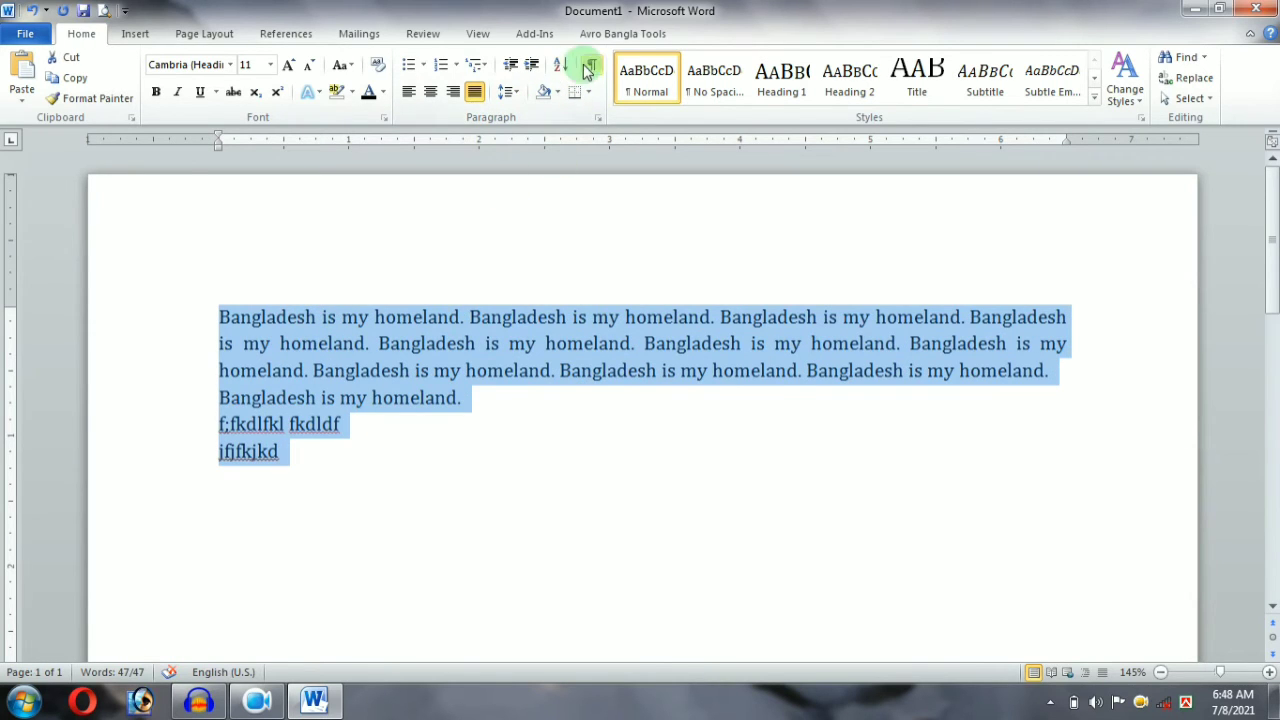
click(590, 68)
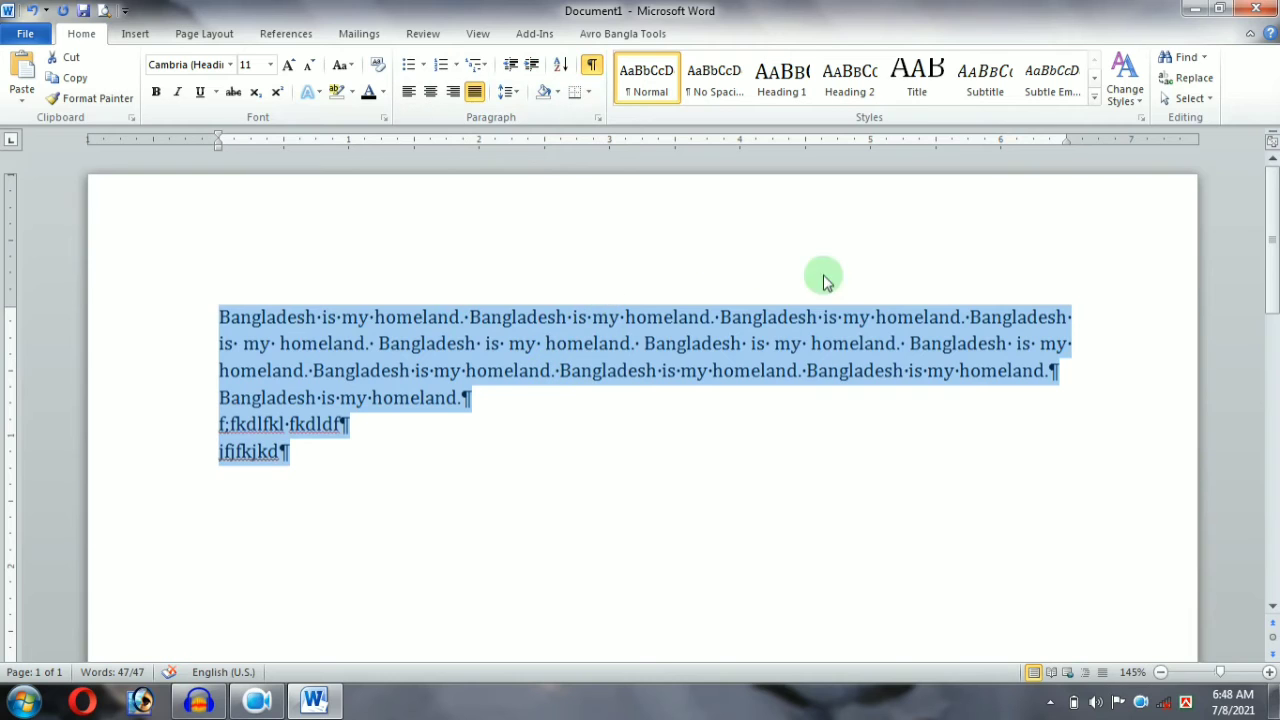
scroll(820, 331, up, 8)
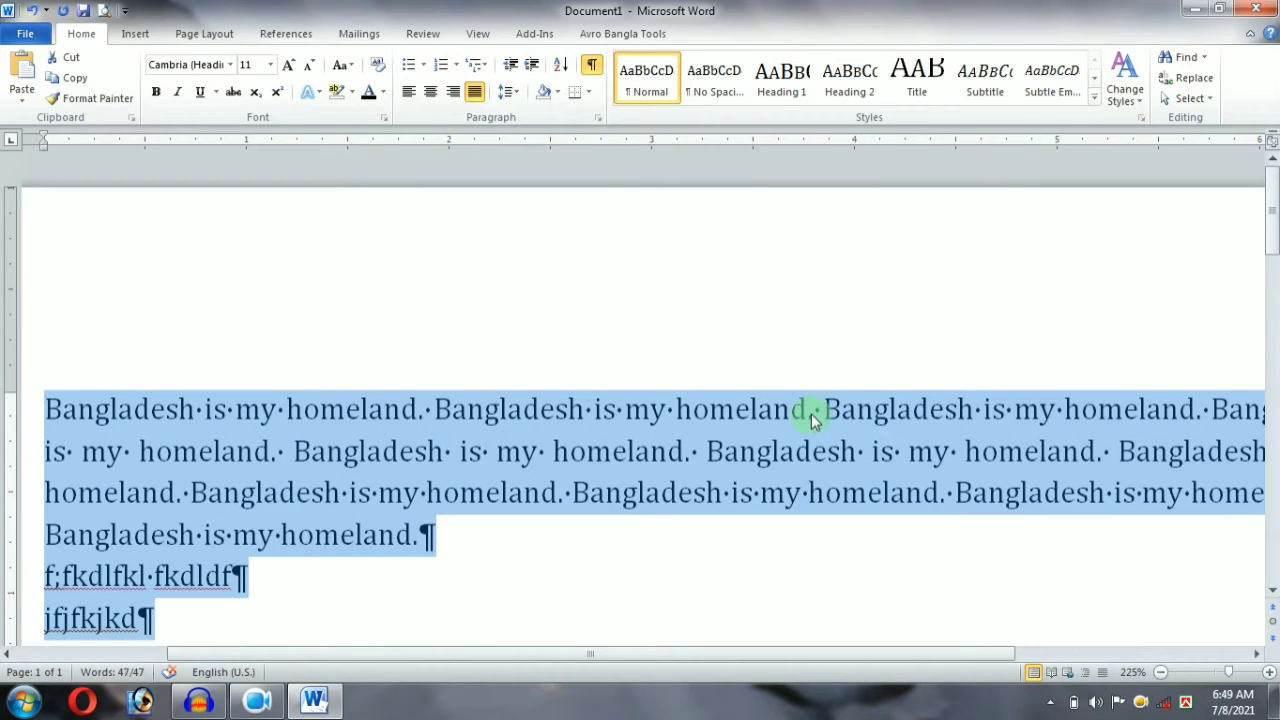
scroll(1049, 416, down, 8)
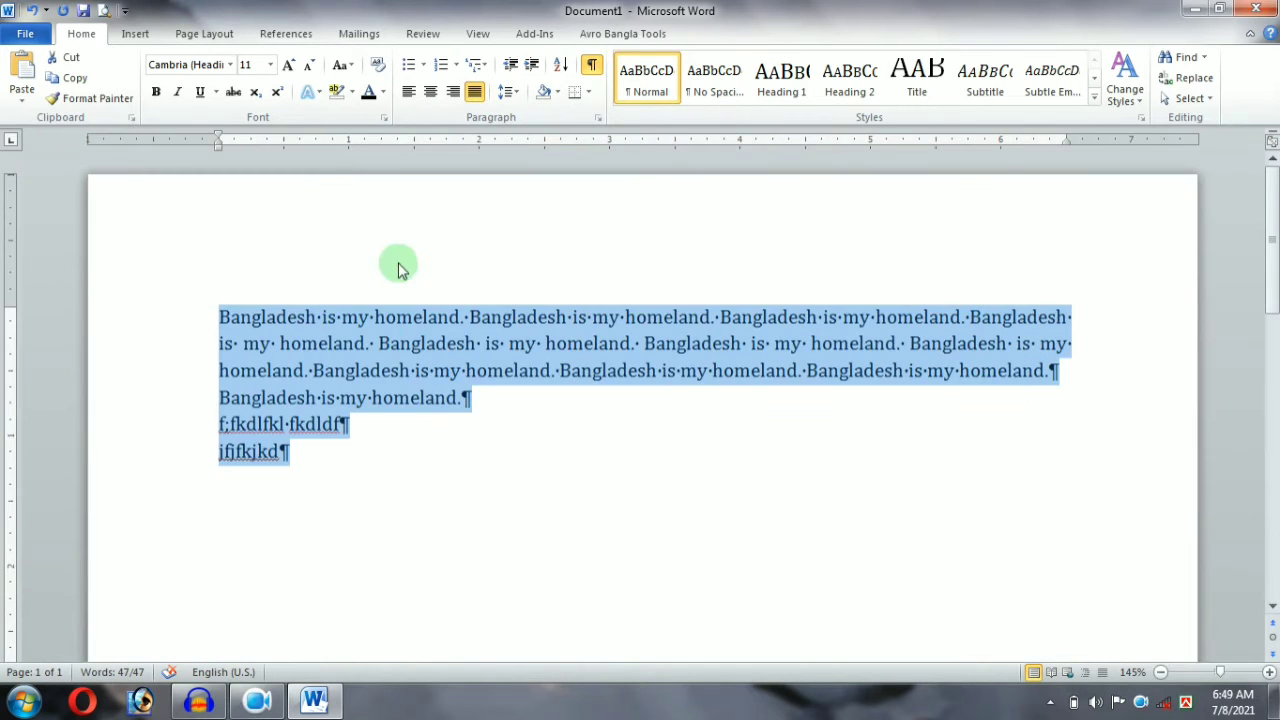
scroll(398, 268, up, 2)
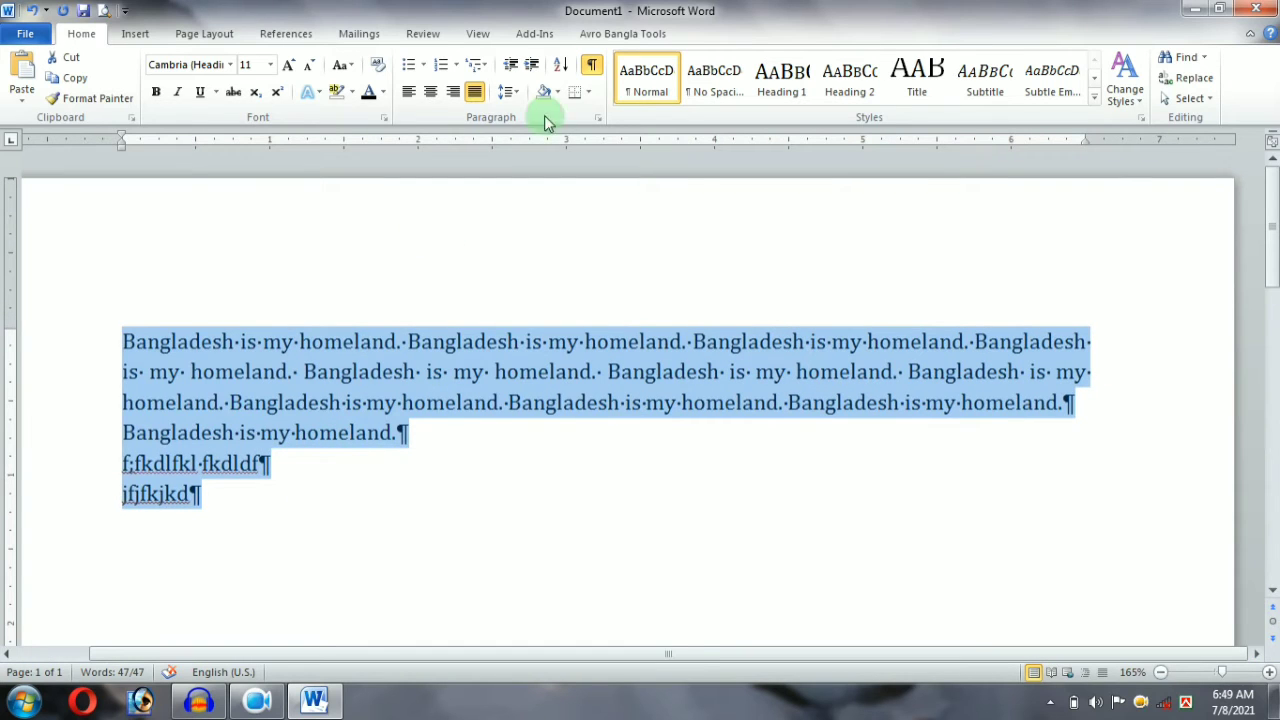
click(593, 66)
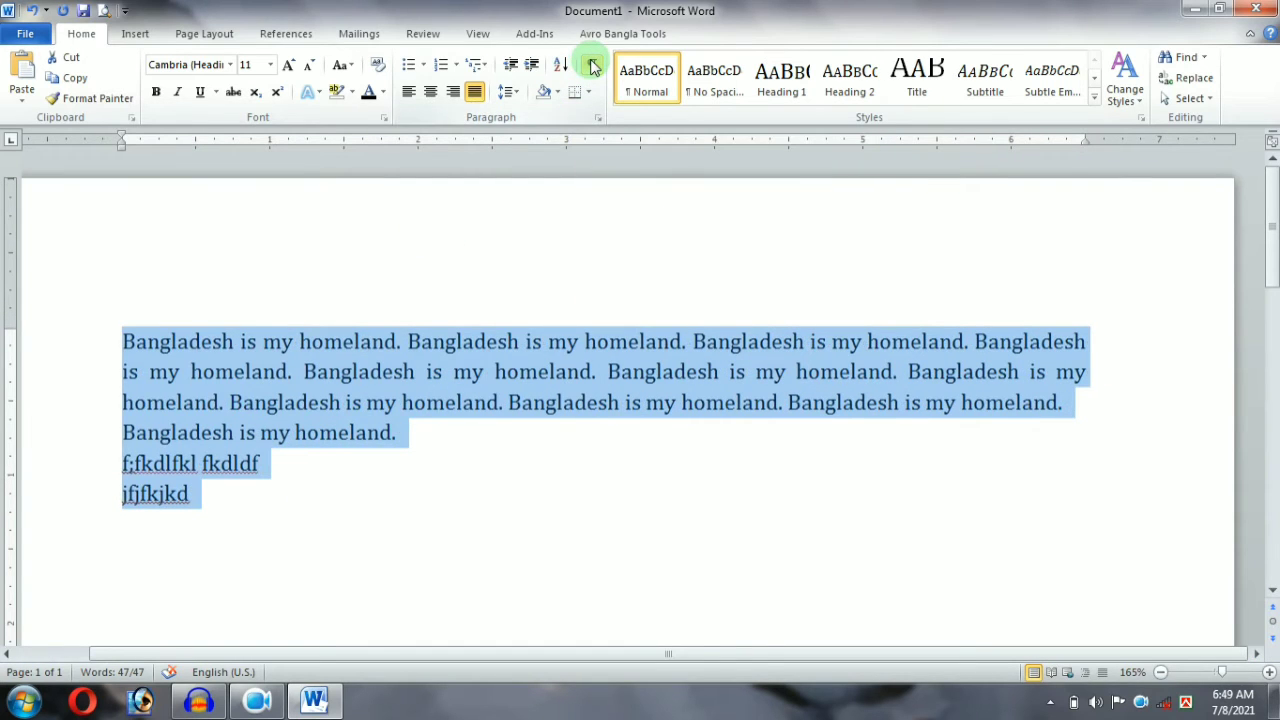
Apply a bottom border to the selected text and remove it again
click(582, 96)
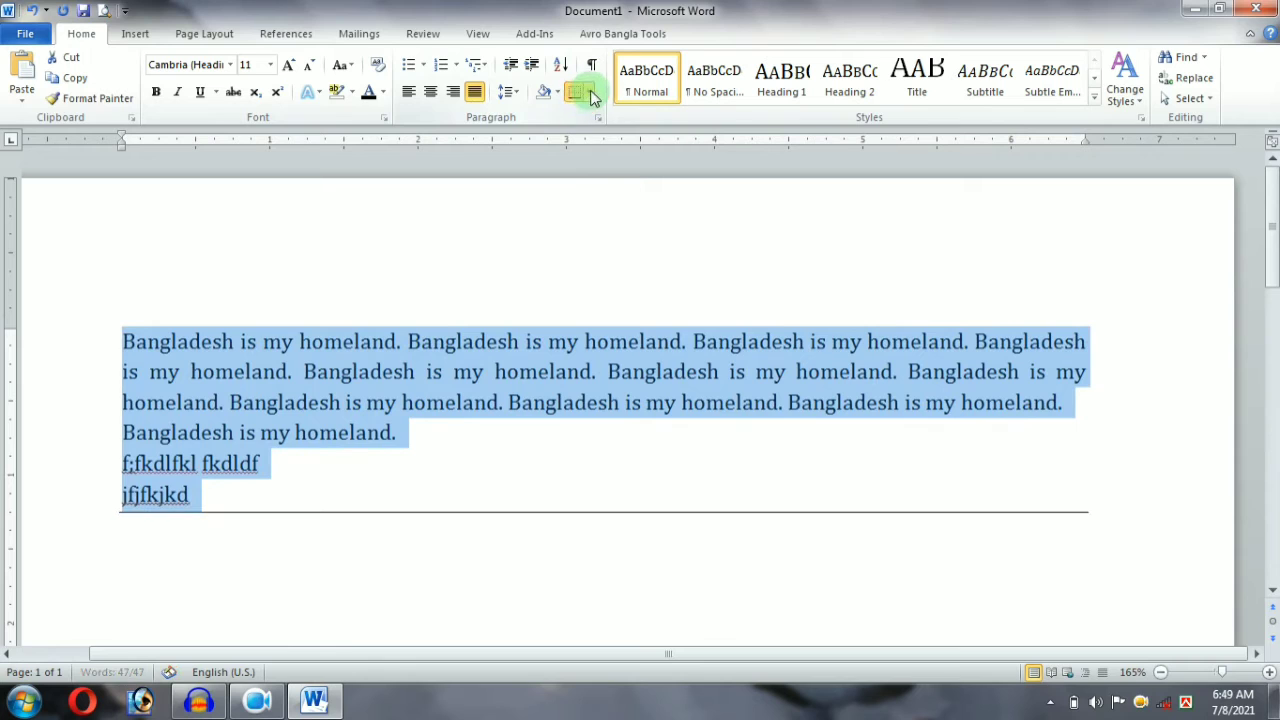
click(591, 92)
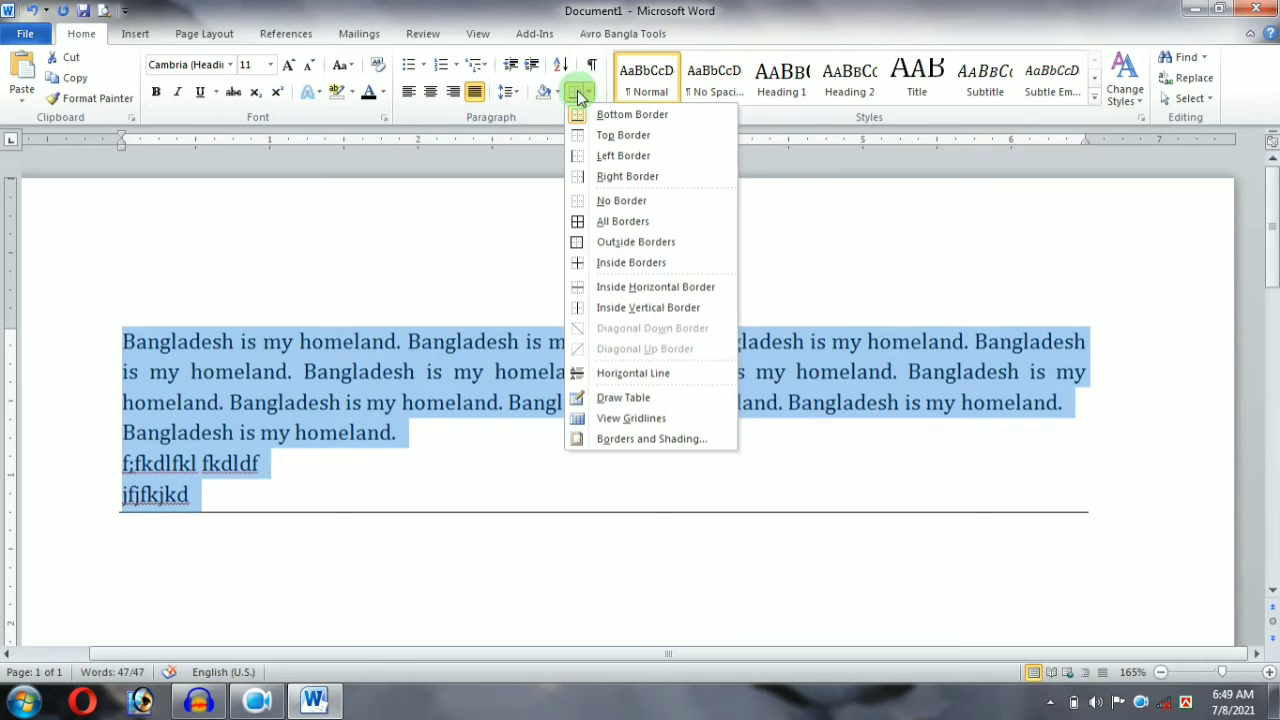
click(578, 96)
Apply All Borders to all the selected paragraphs and deselect the text
click(590, 92)
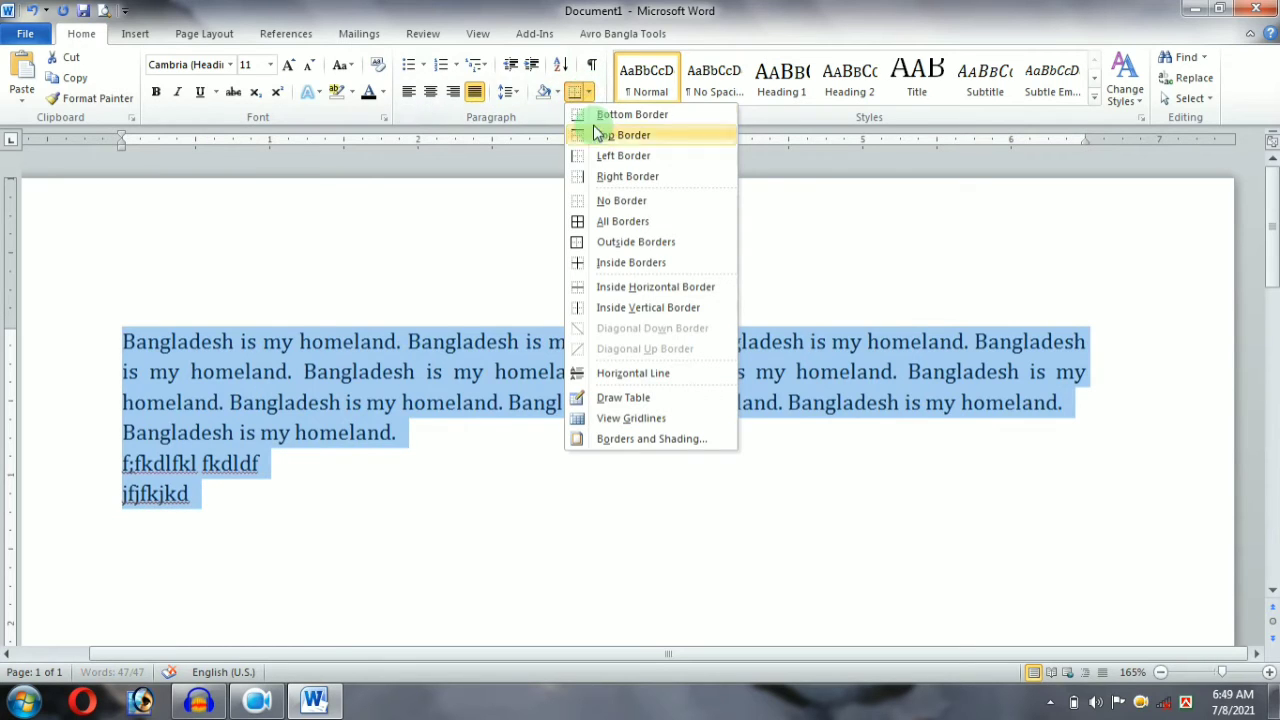
click(600, 224)
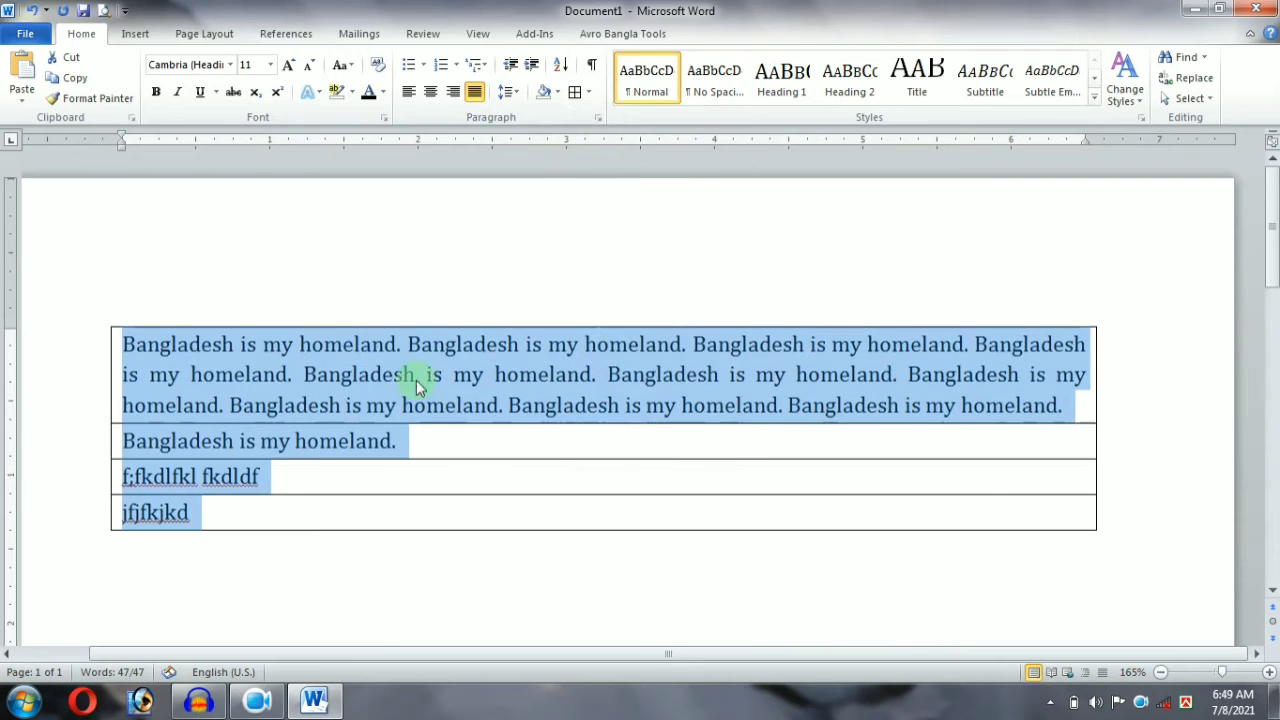
click(434, 378)
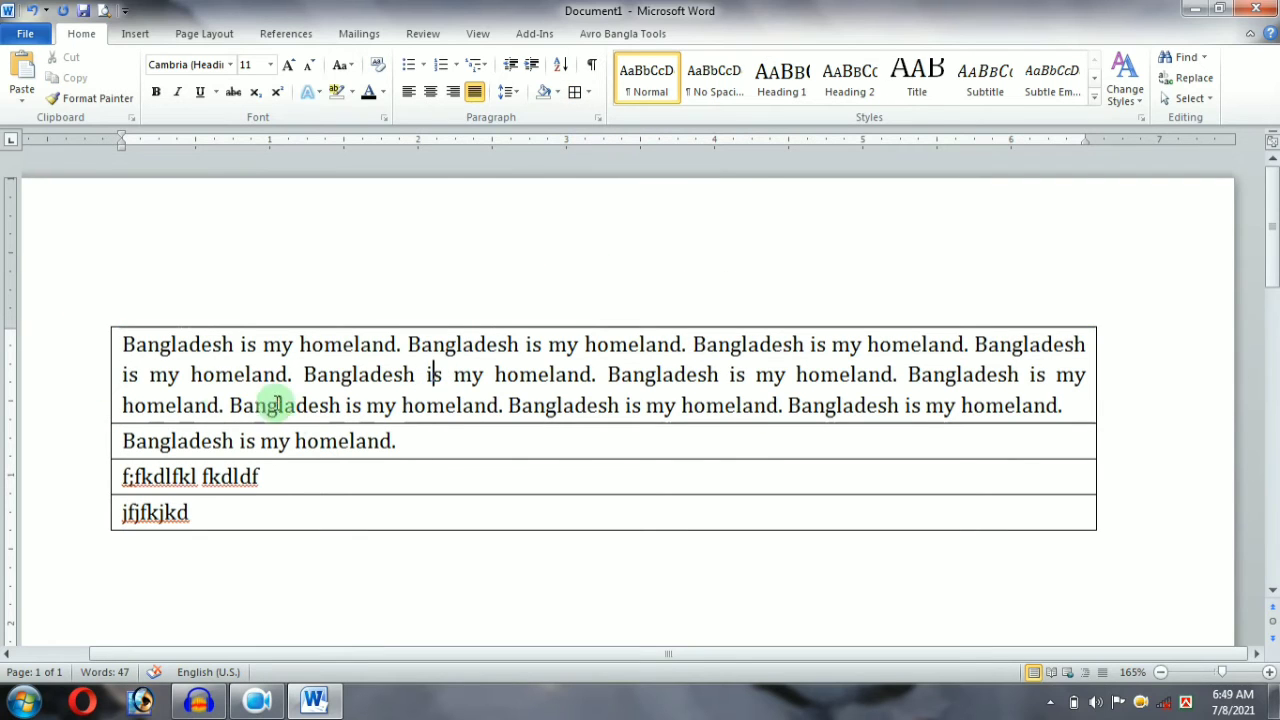
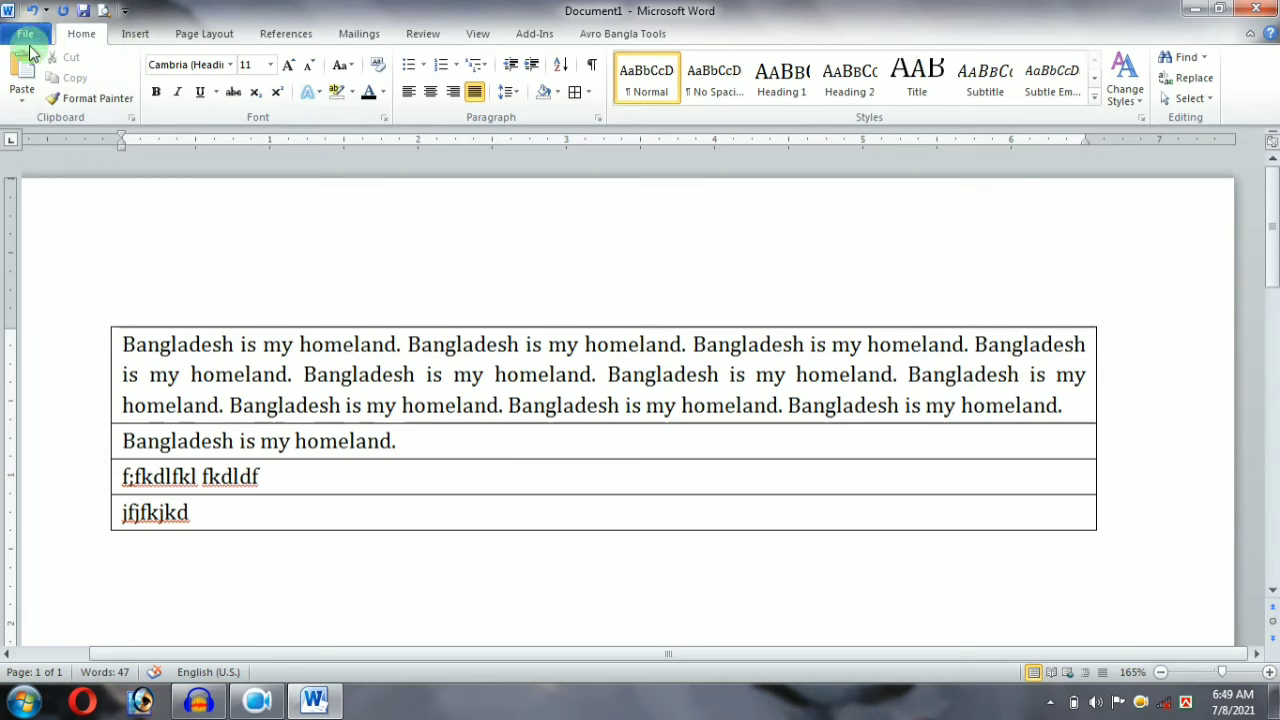
Place the cursor after "f;fkdlfkl fkdldf" and look at the built-in cover page designs without inserting one
click(137, 35)
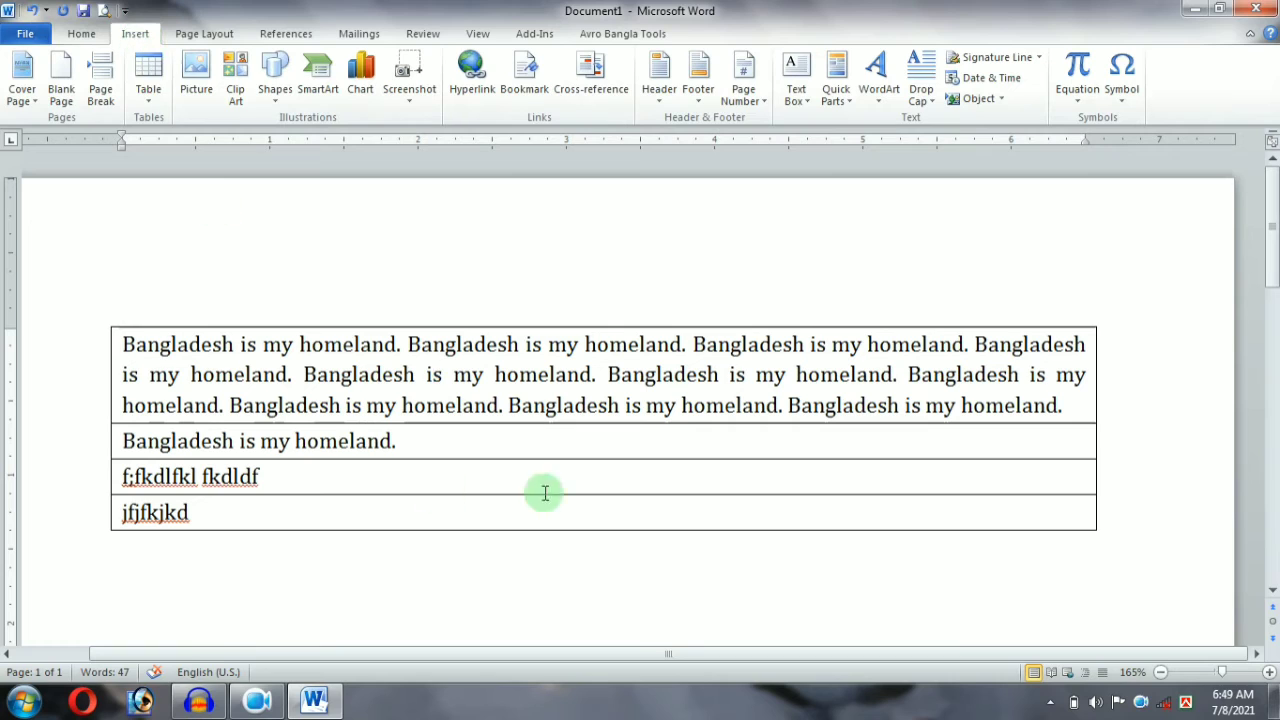
click(463, 447)
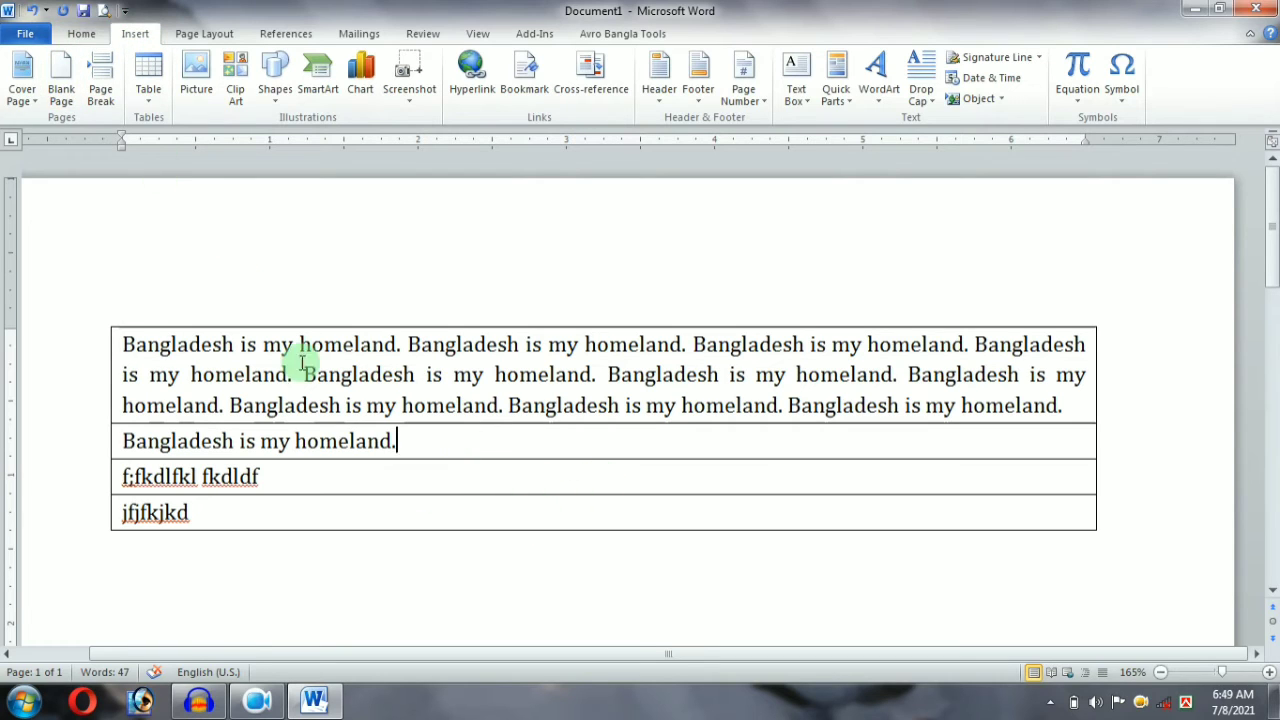
click(348, 480)
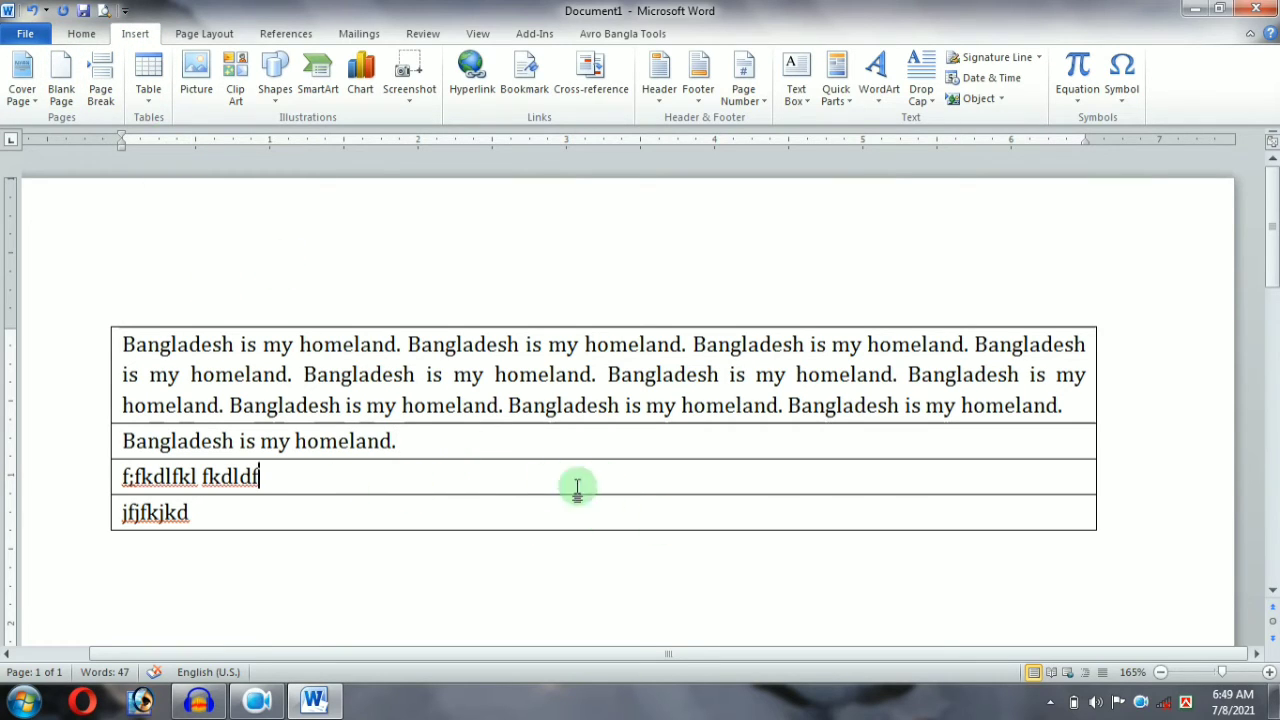
click(24, 92)
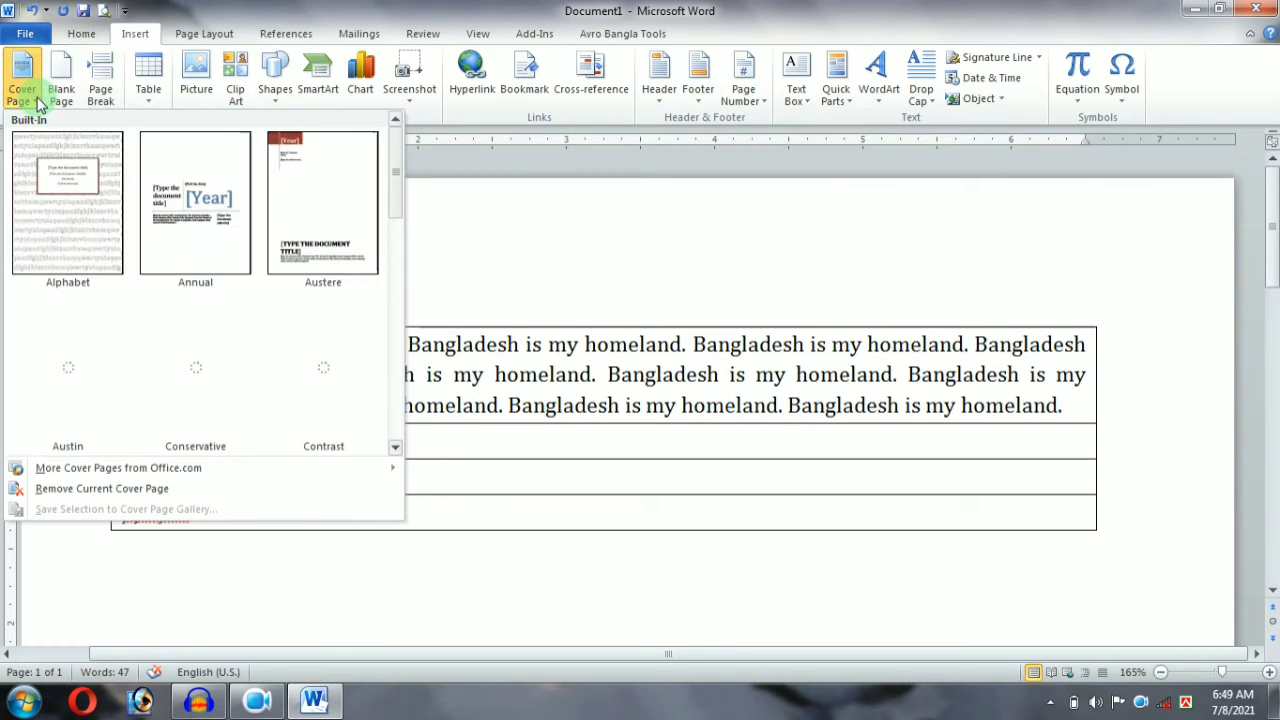
click(94, 112)
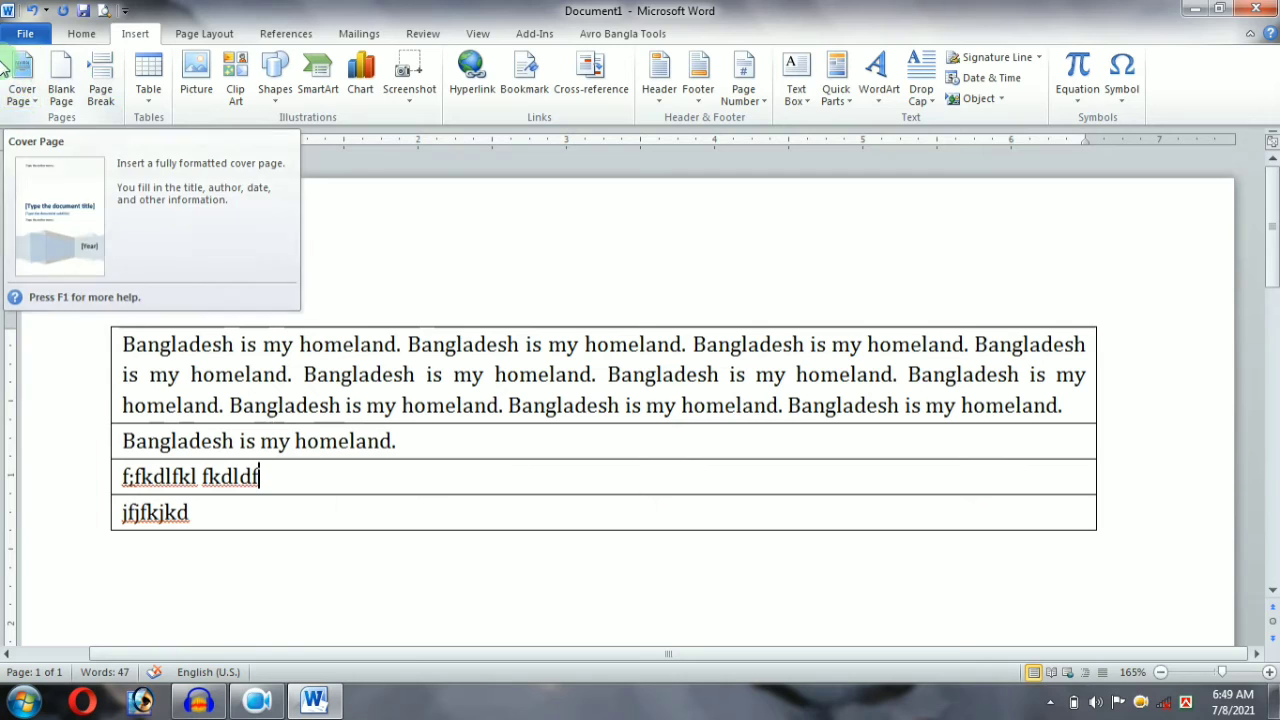
Remove all the borders from the whole text with No Border and deselect it
click(222, 583)
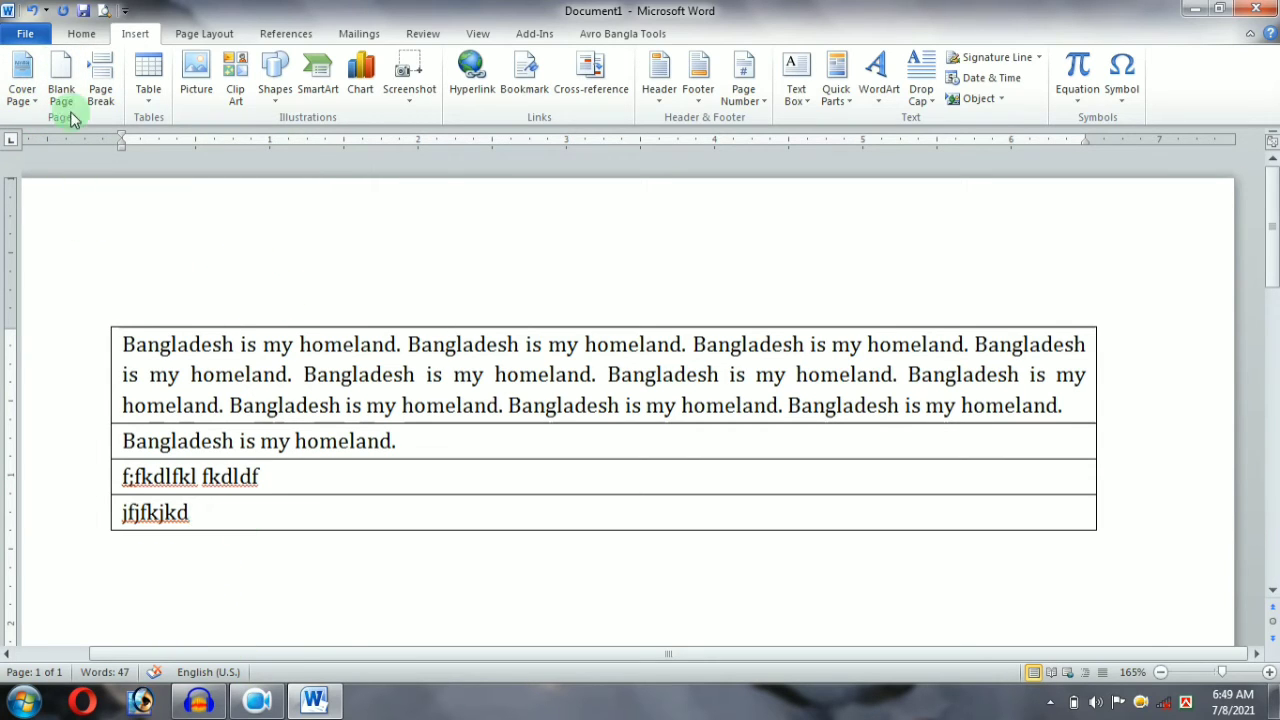
key(ctrl+a)
click(81, 33)
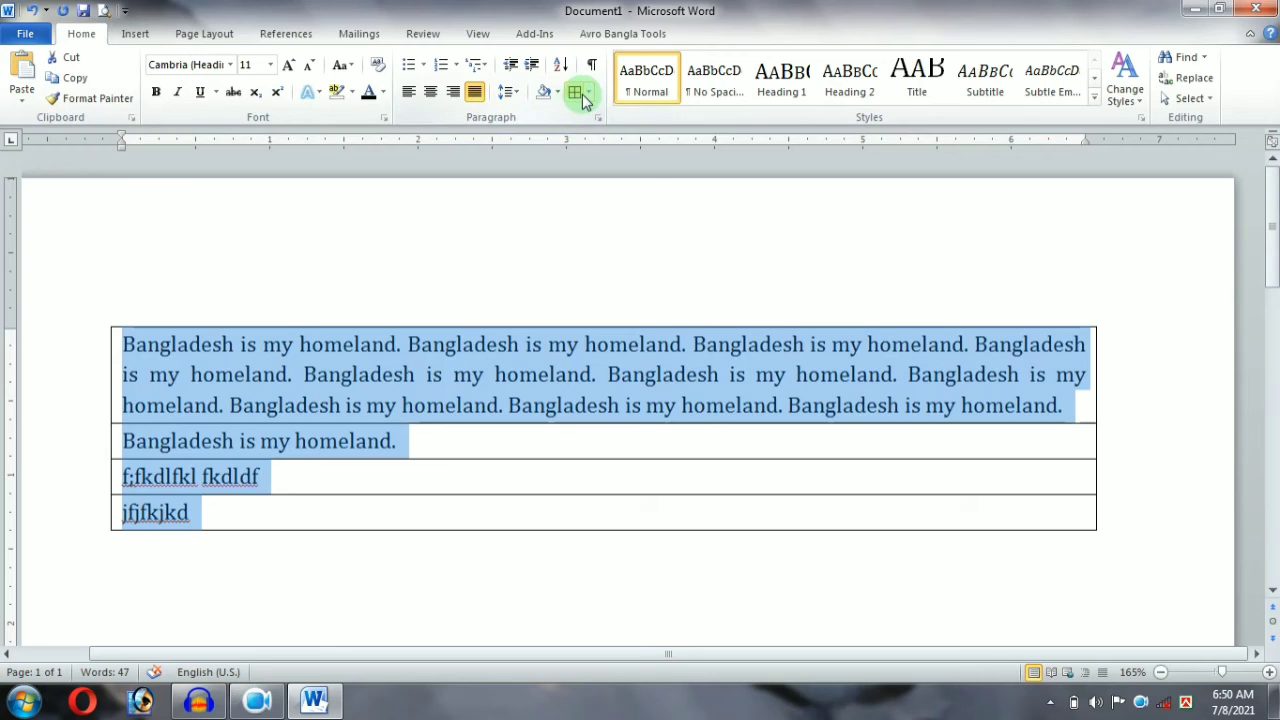
click(590, 94)
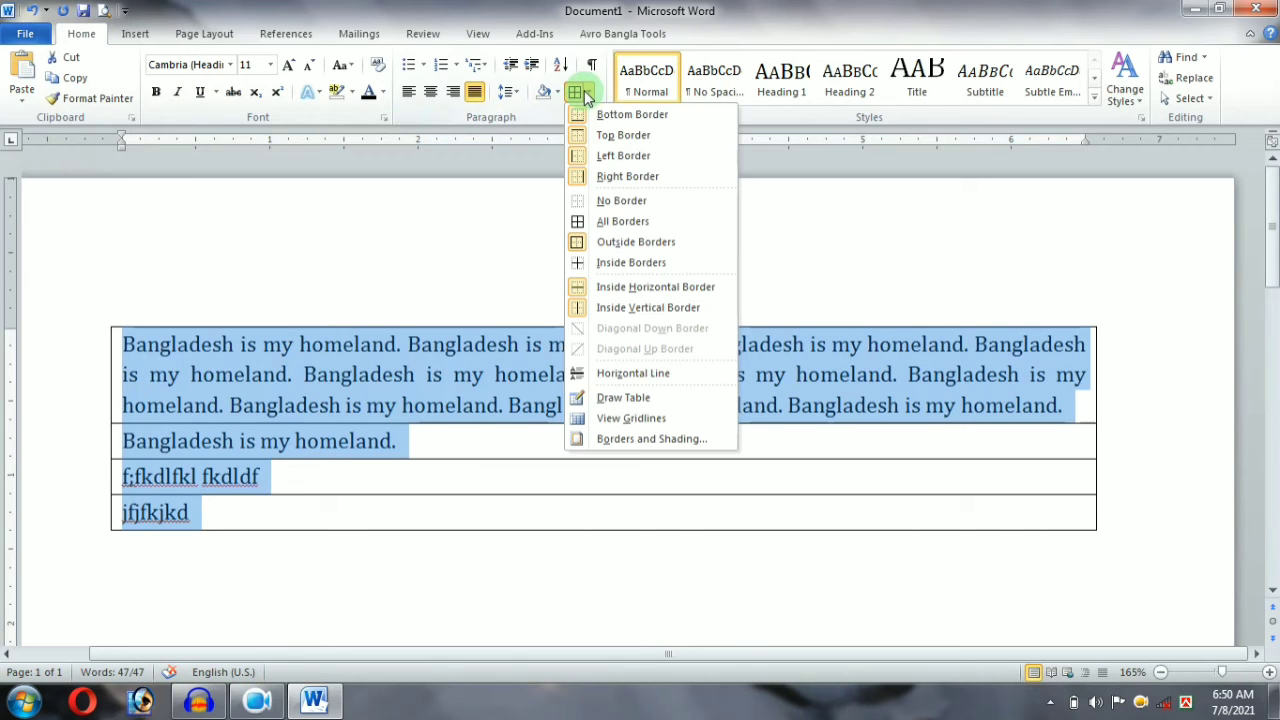
click(619, 201)
click(297, 517)
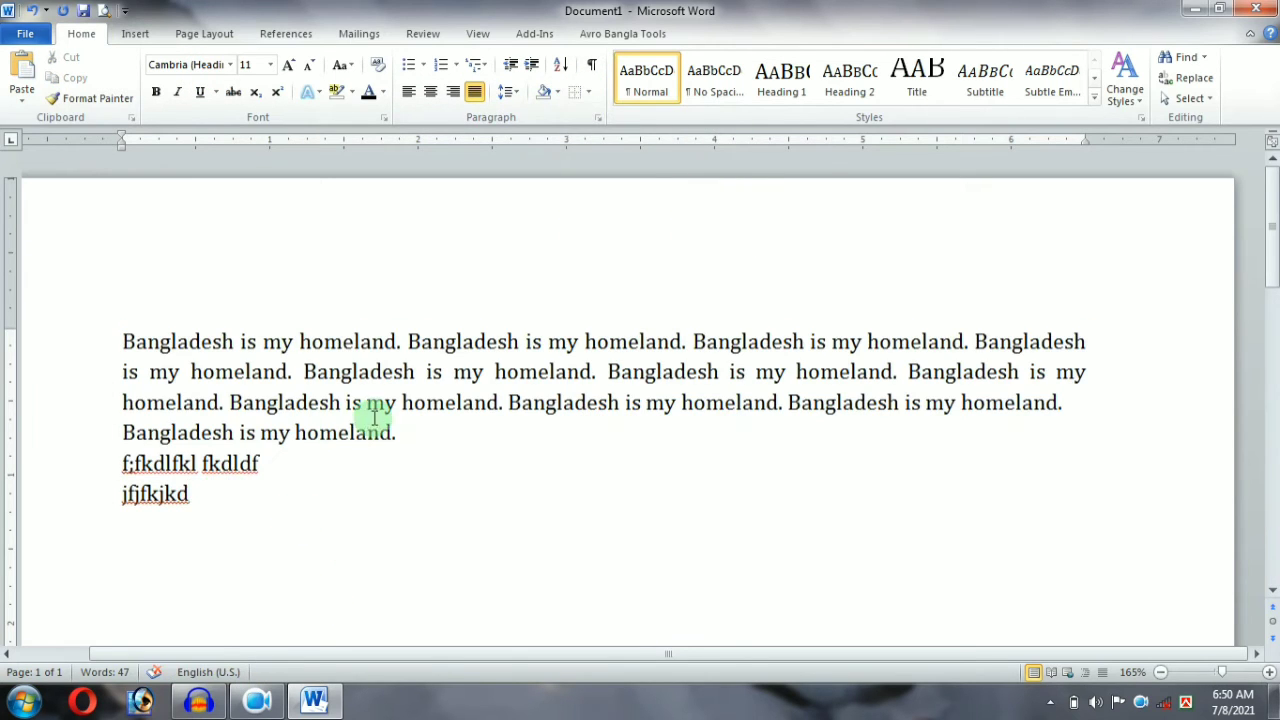
Add an empty line below the first Bangladesh paragraph, before the single "Bangladesh is my homeland." line
click(1068, 402)
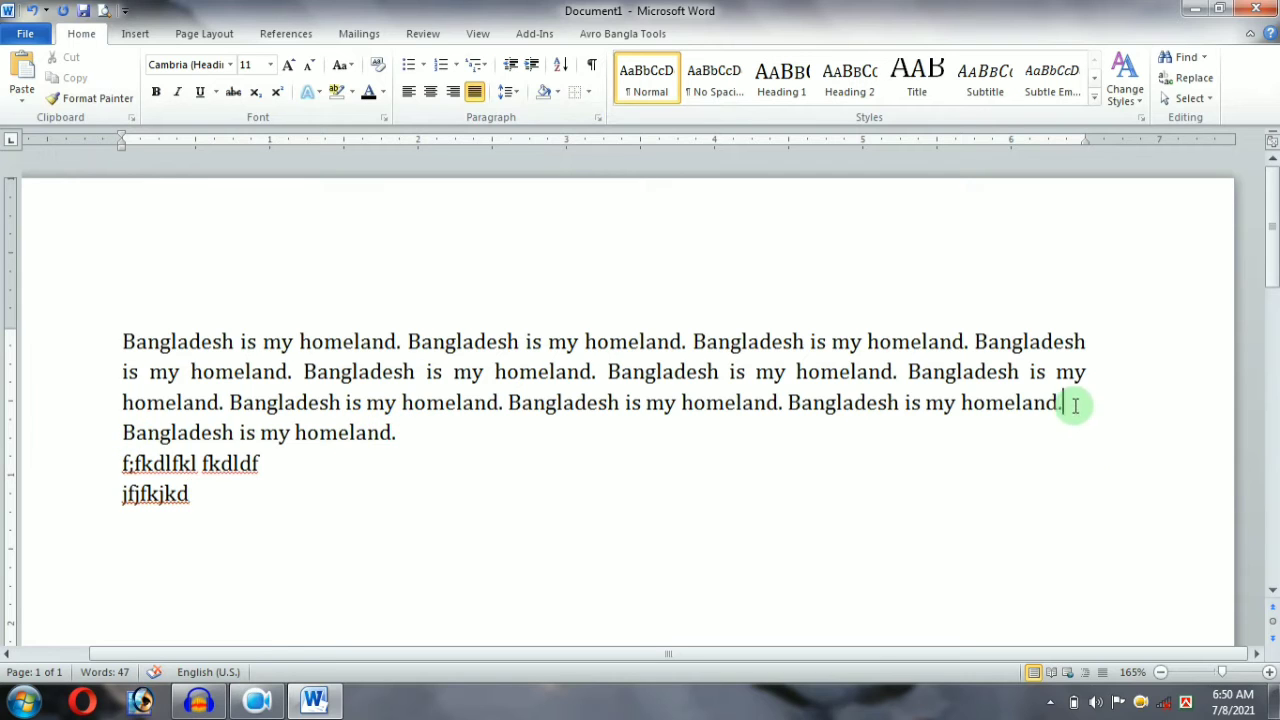
key(Return)
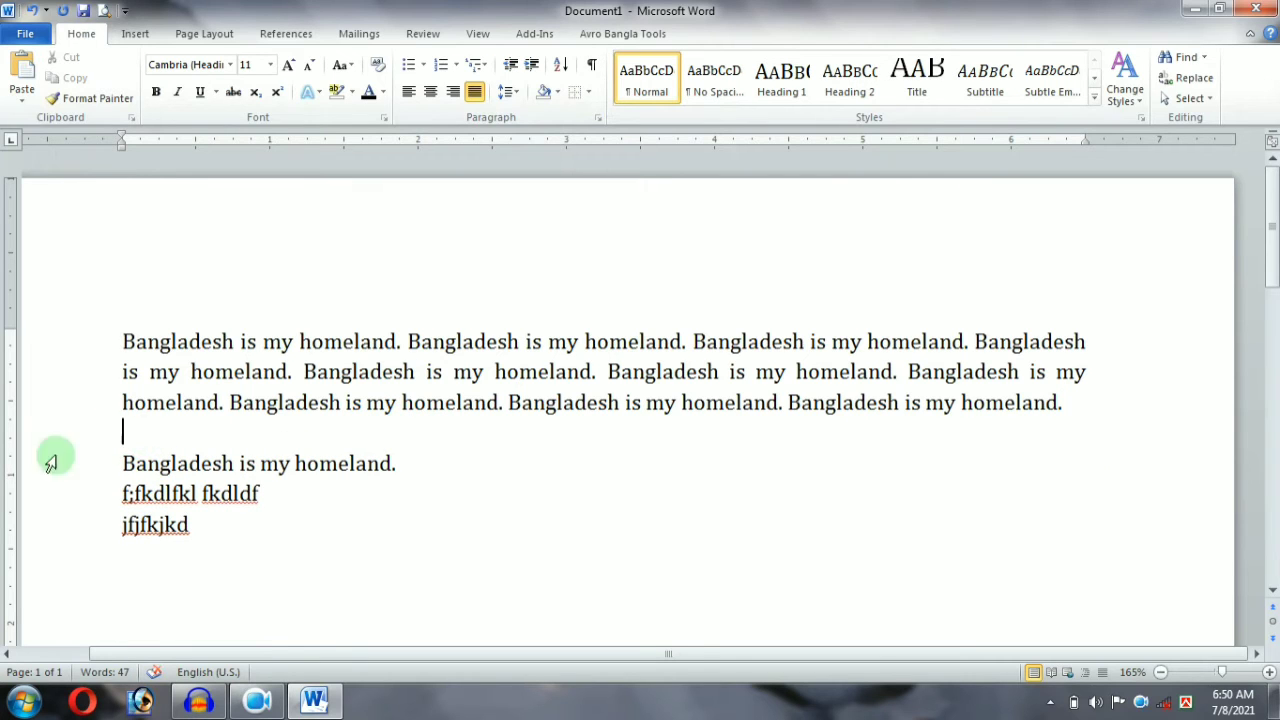
Insert a blank page at the empty line, try undo and redo on it, and view all the pages together
click(135, 34)
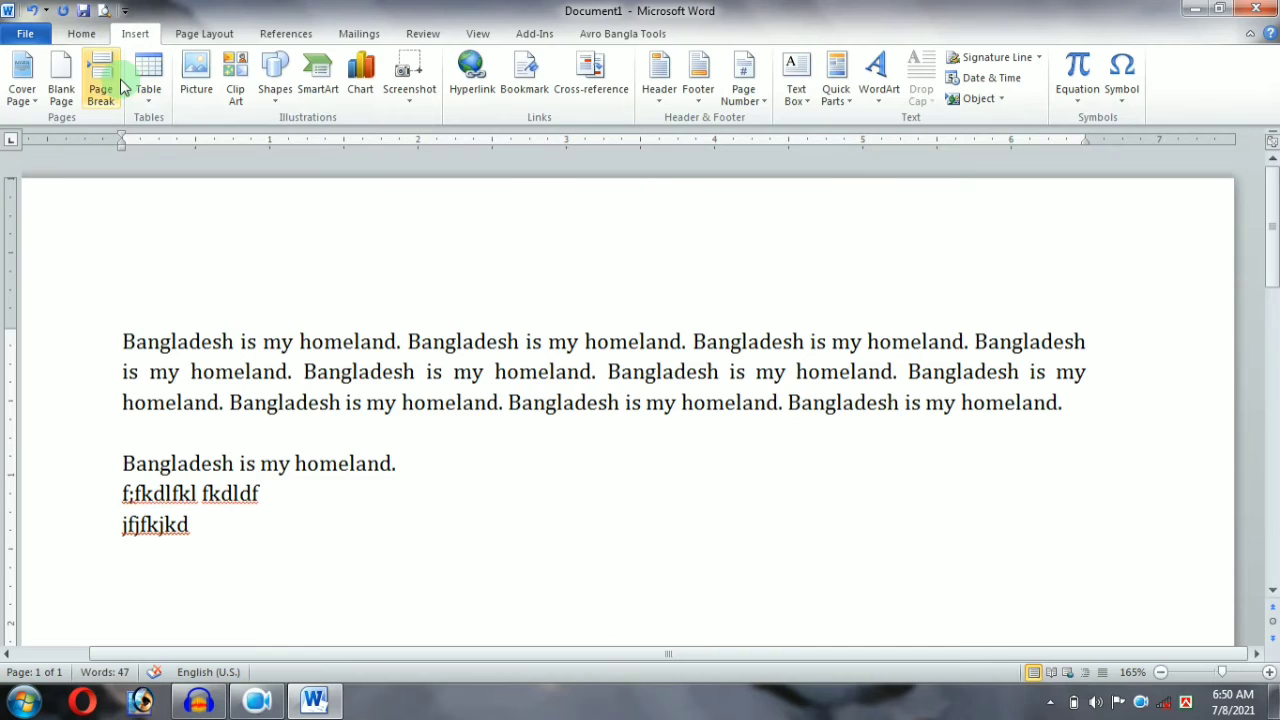
click(61, 75)
key(ctrl+z)
key(ctrl+y)
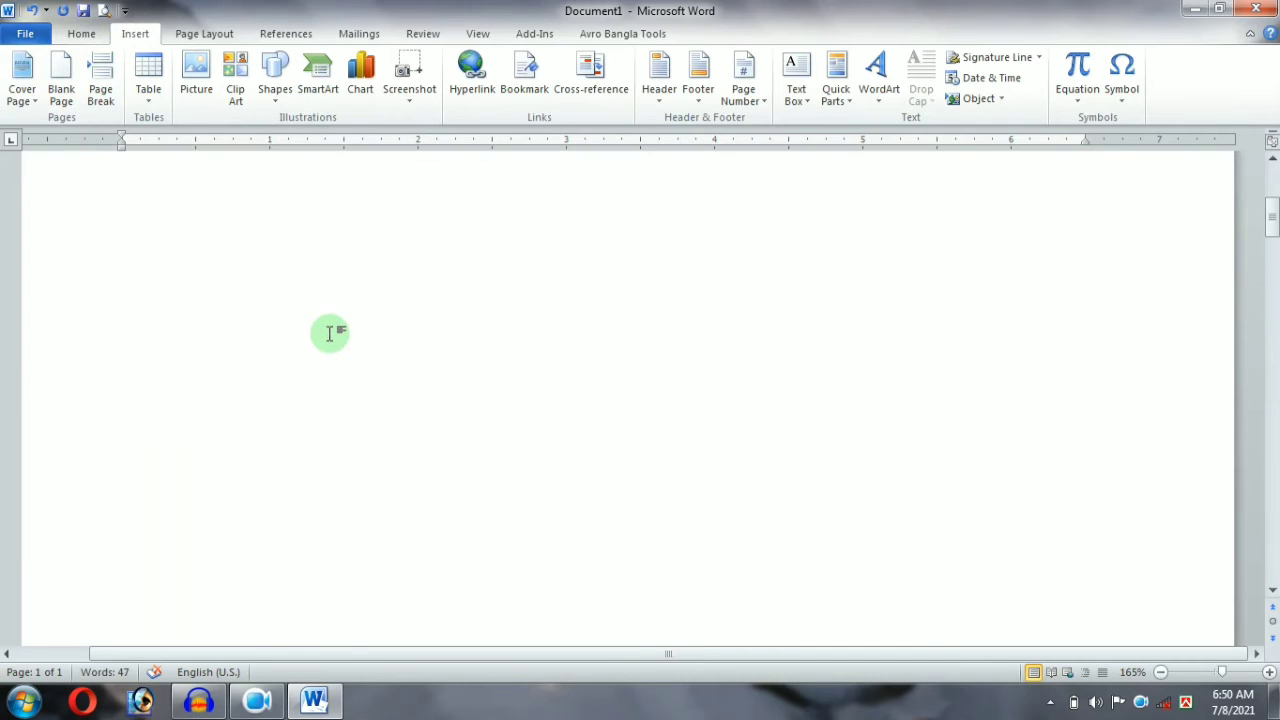
scroll(666, 409, down, 10)
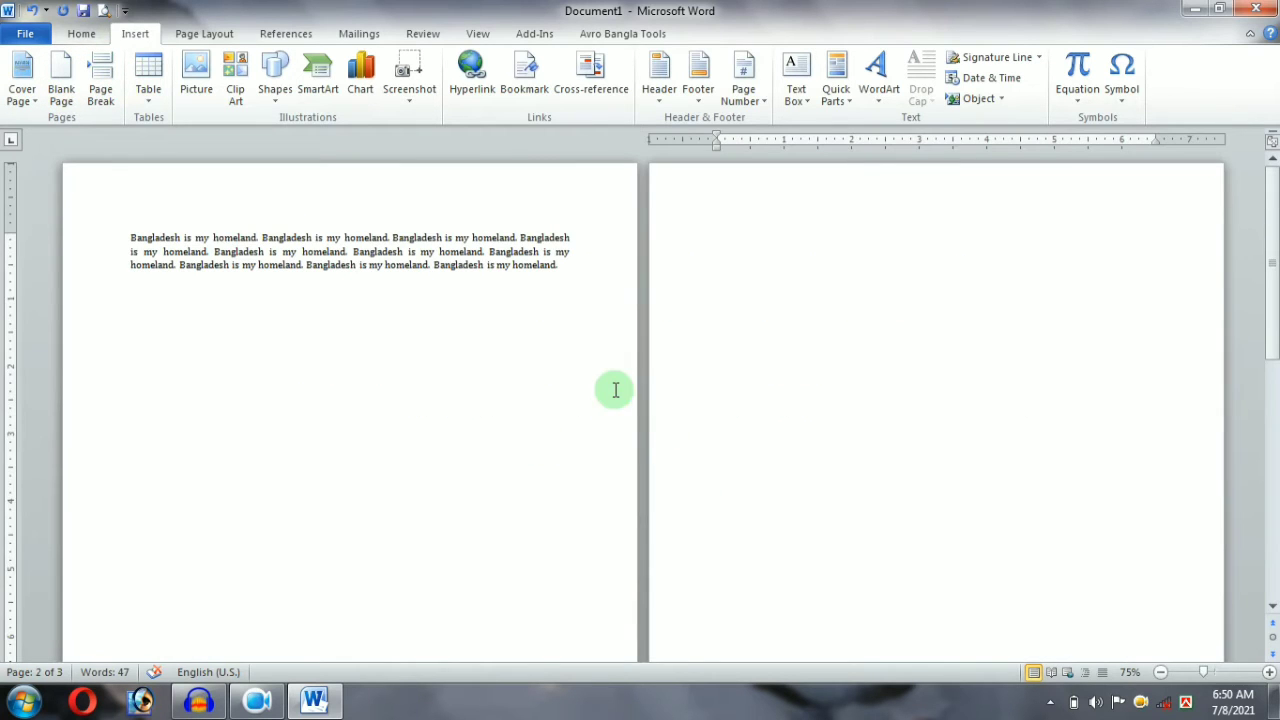
scroll(590, 380, down, 3)
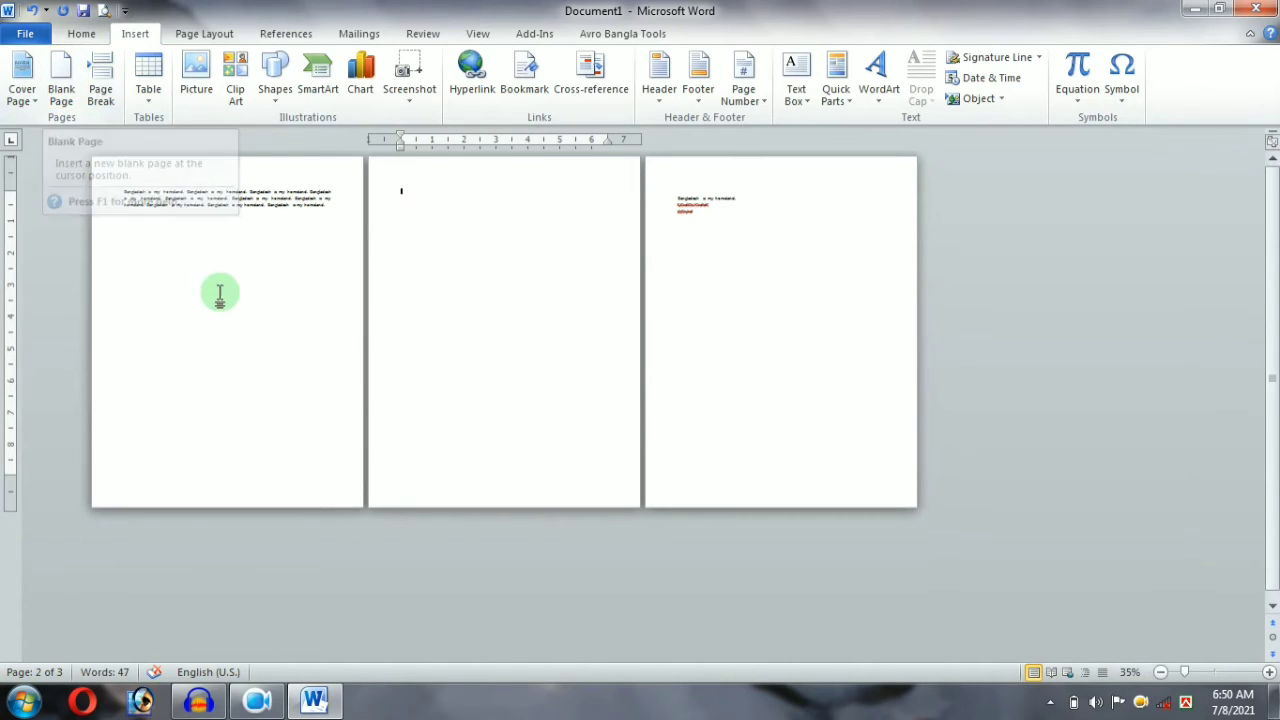
Insert a second blank page and undo both blank page insertions
click(63, 82)
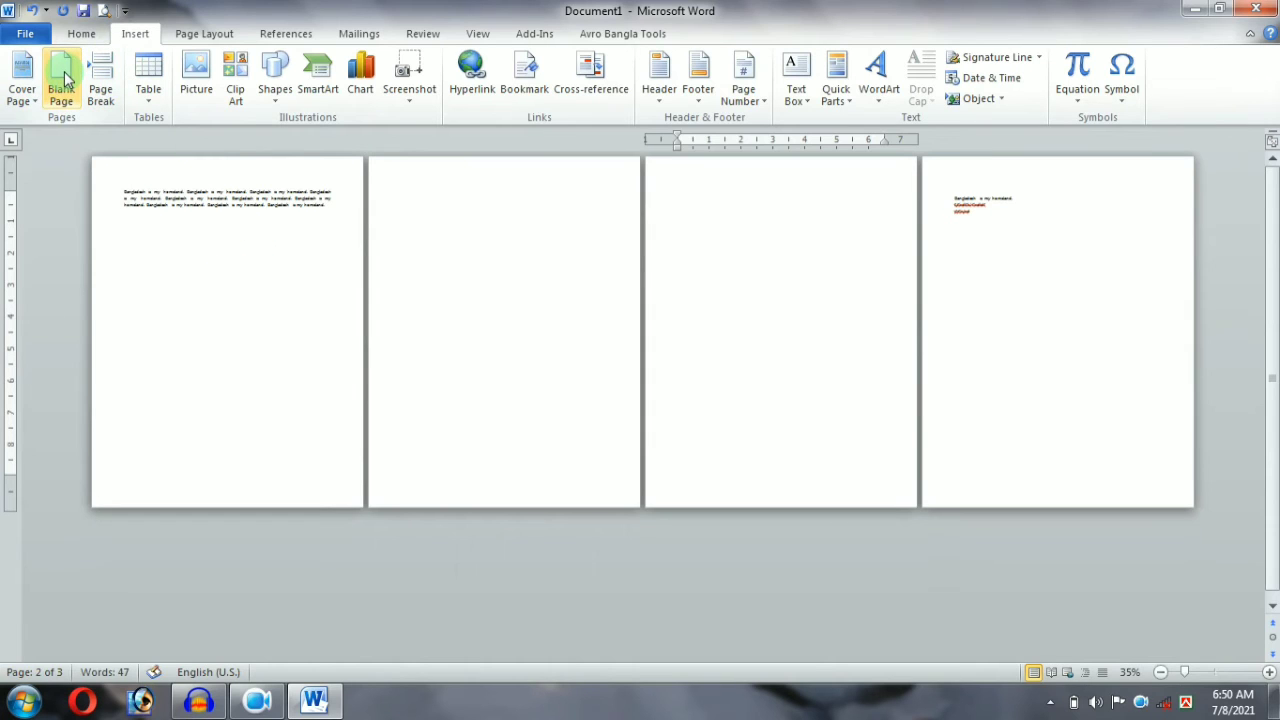
key(ctrl+z)
key(ctrl+z)
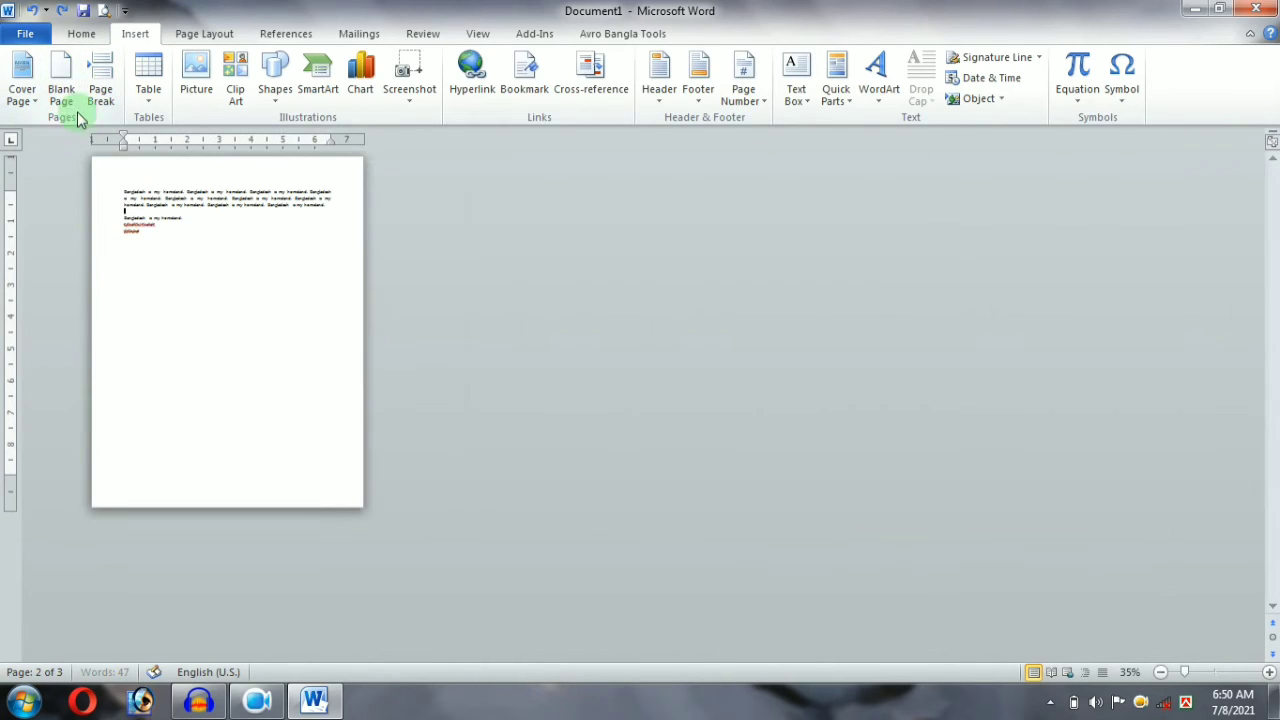
scroll(208, 245, up, 2)
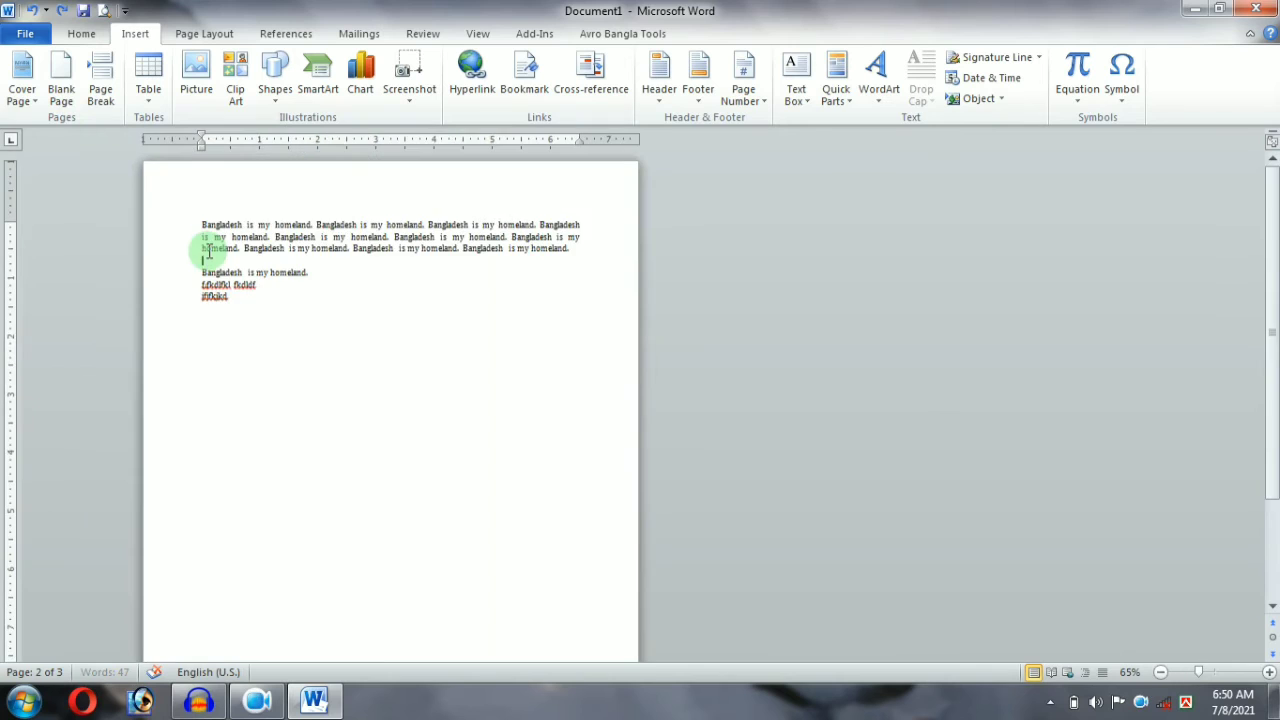
scroll(211, 246, down, 3)
scroll(214, 246, up, 2)
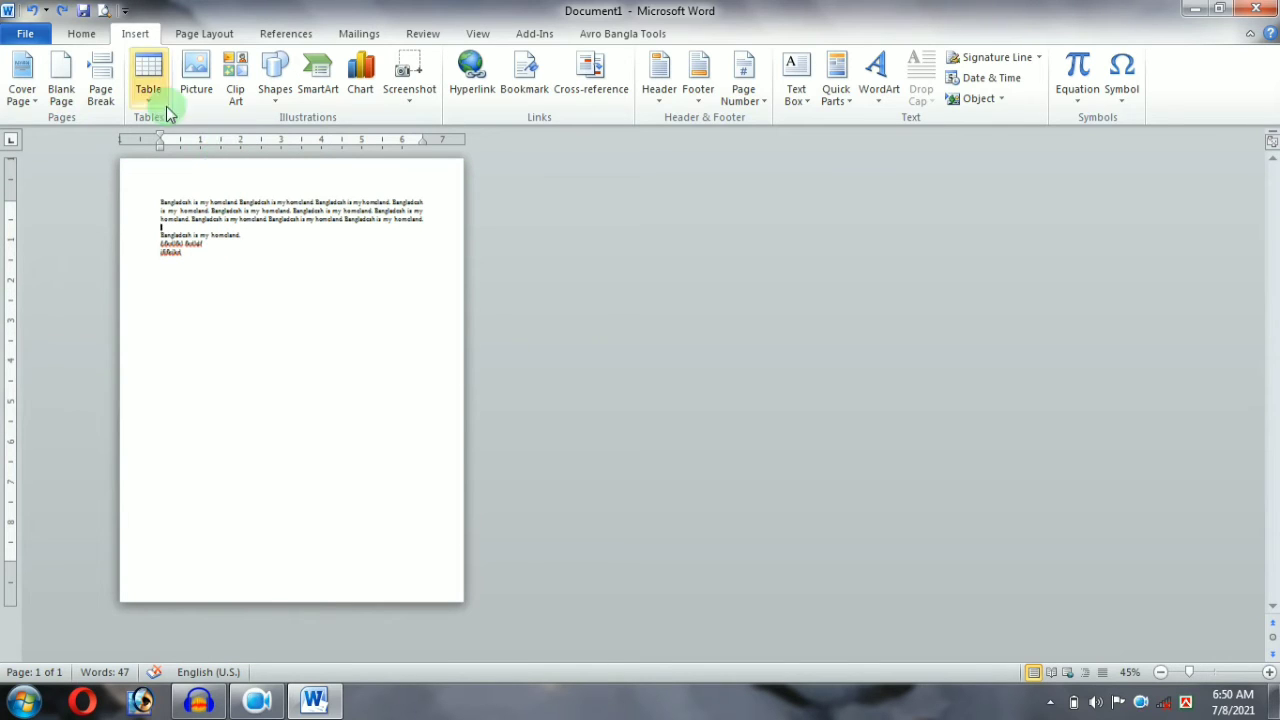
Insert a page break at the empty line below the first paragraph and delete it again
click(102, 88)
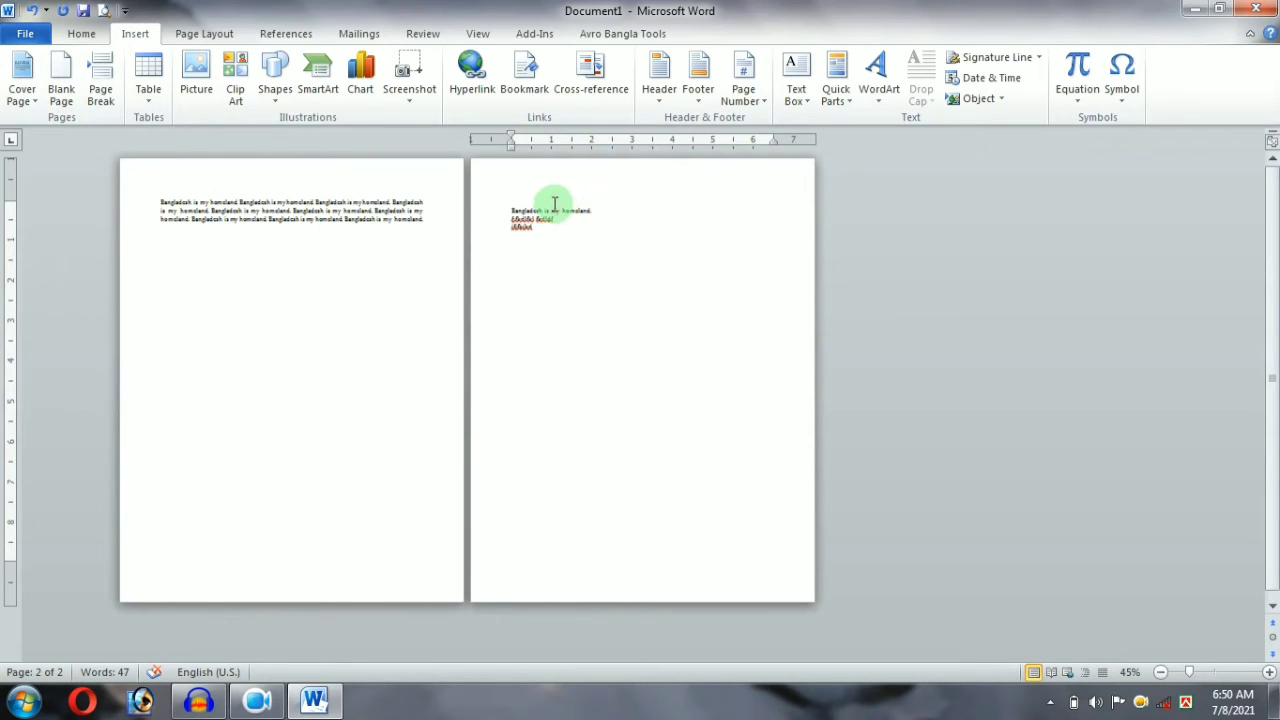
click(317, 250)
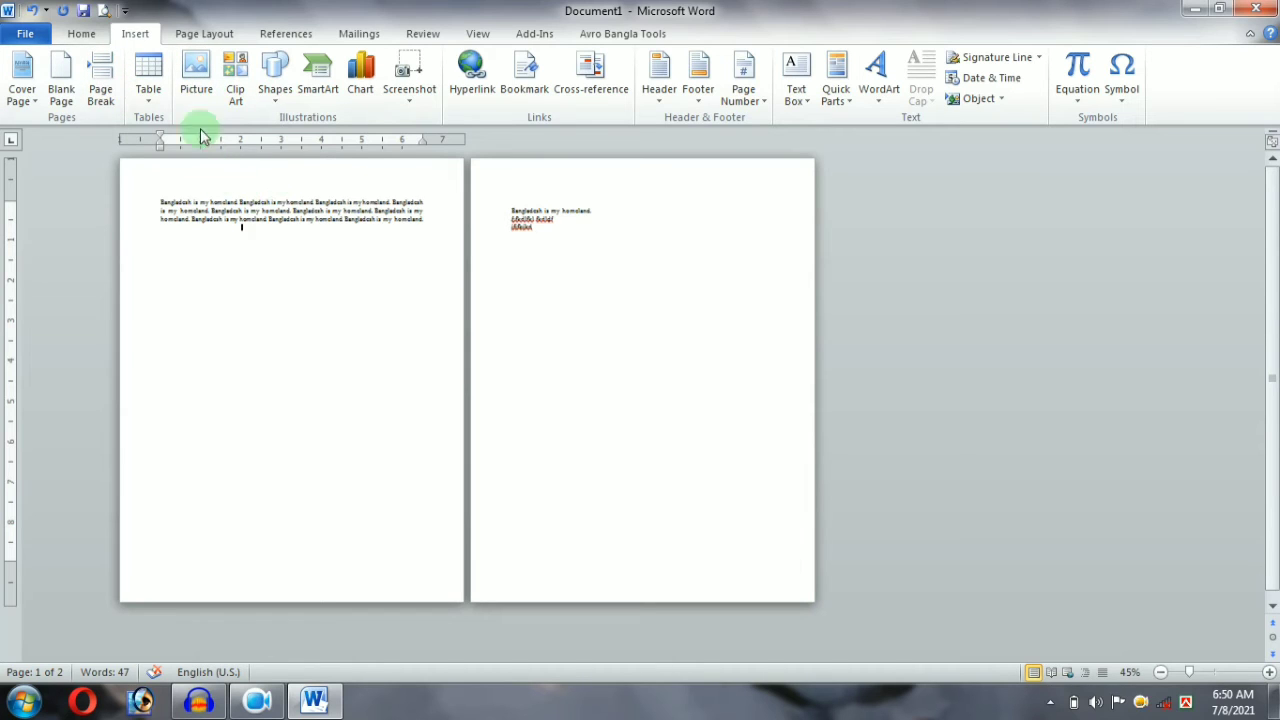
key(Delete)
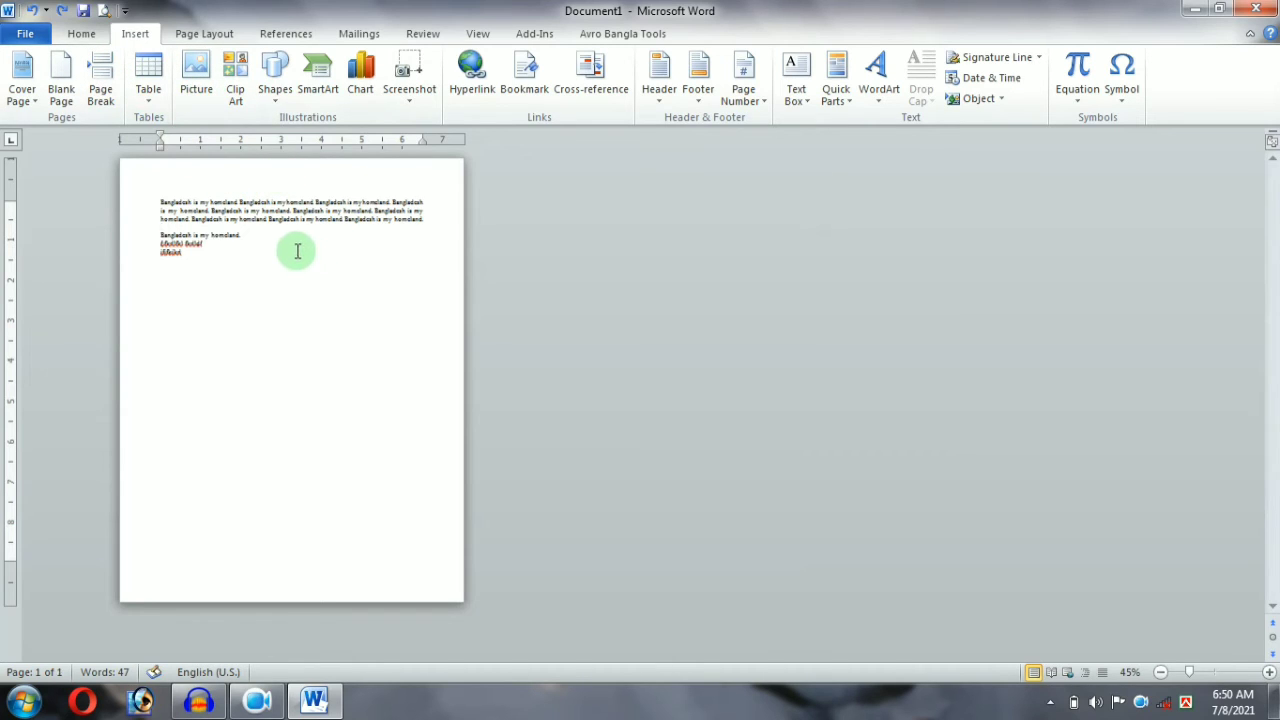
Insert a table of 7 columns and 6 rows below the last line of text
click(222, 248)
click(206, 258)
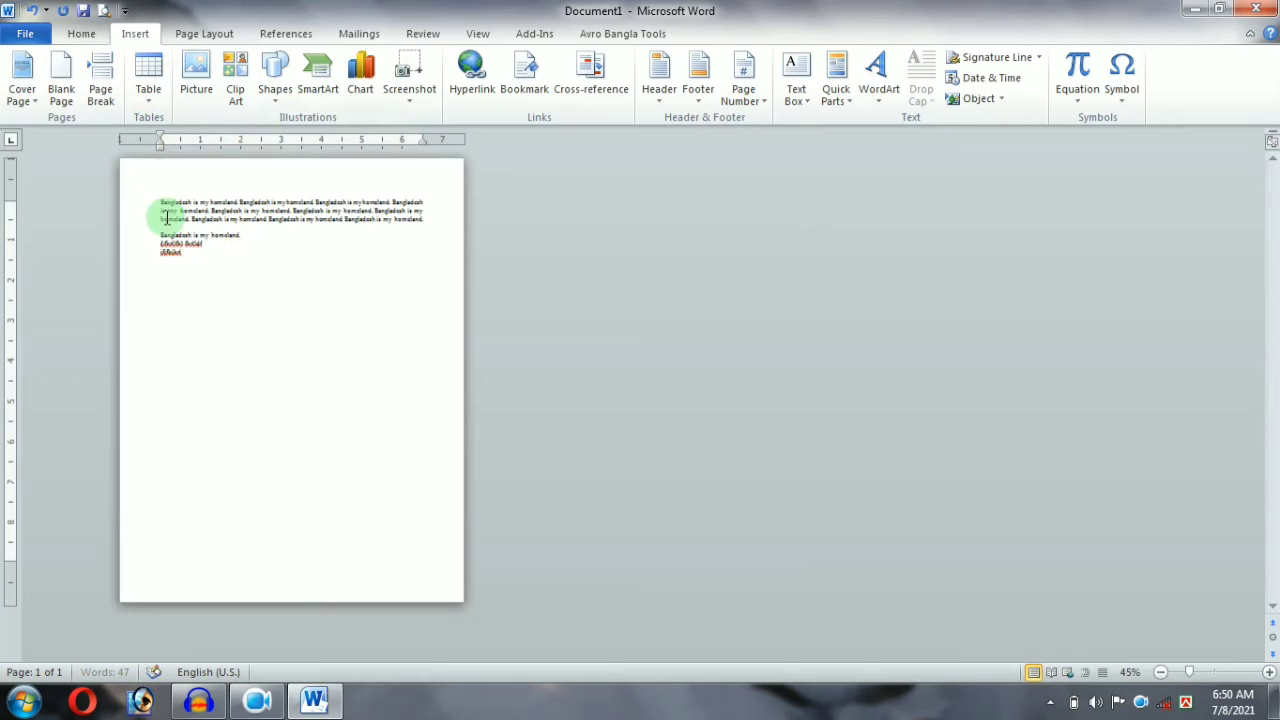
click(148, 92)
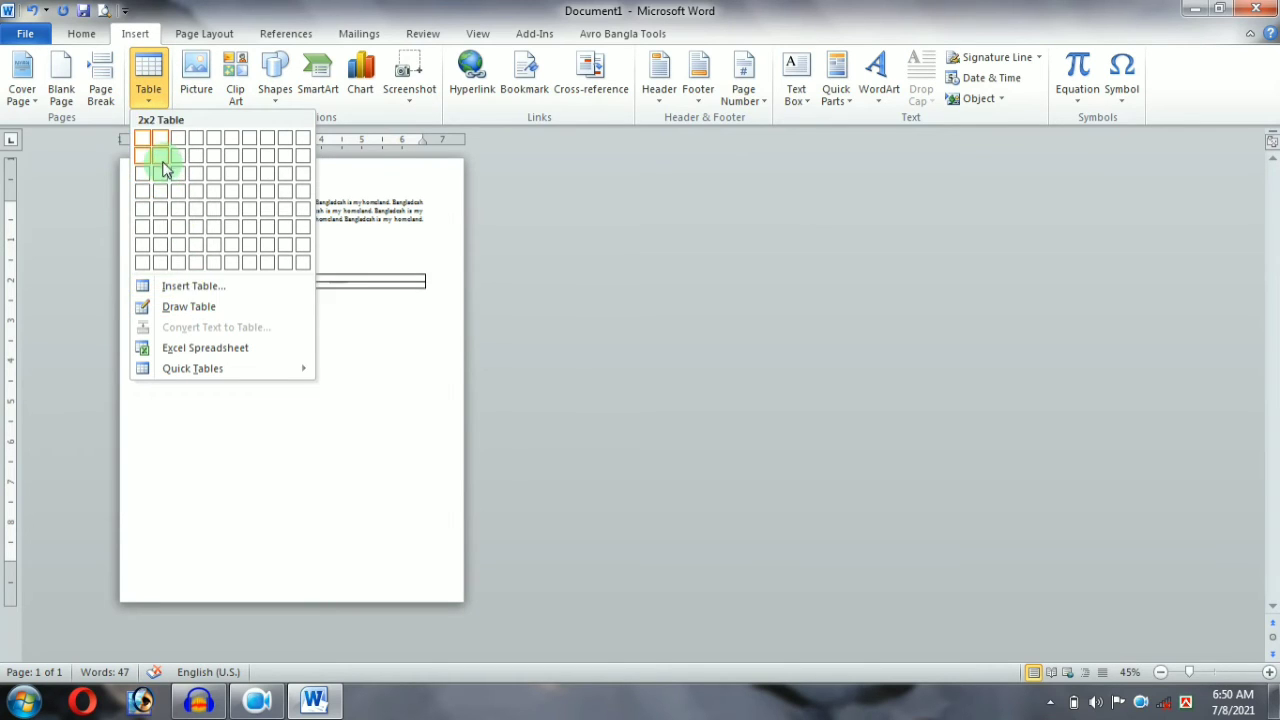
click(250, 209)
ctrl+scroll(404, 264, up, 6)
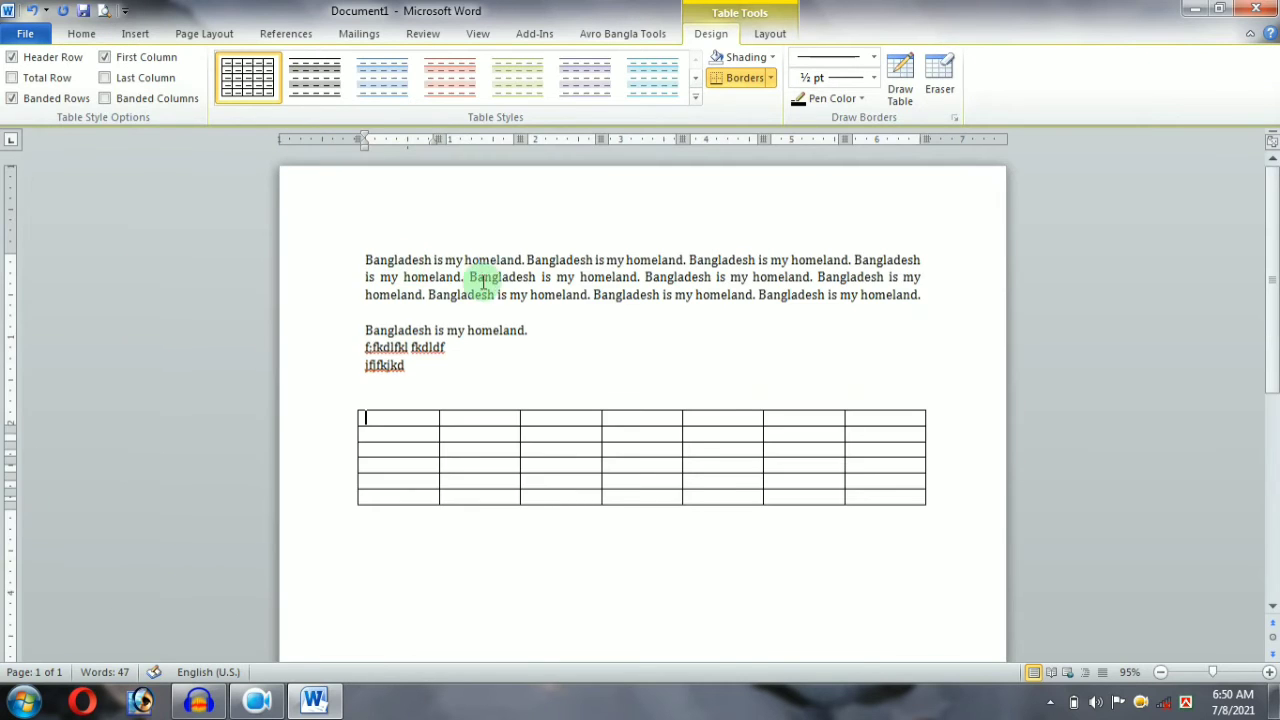
Try inserting a table of 10 columns and 10 rows inside the first table cell, and undo it
click(135, 33)
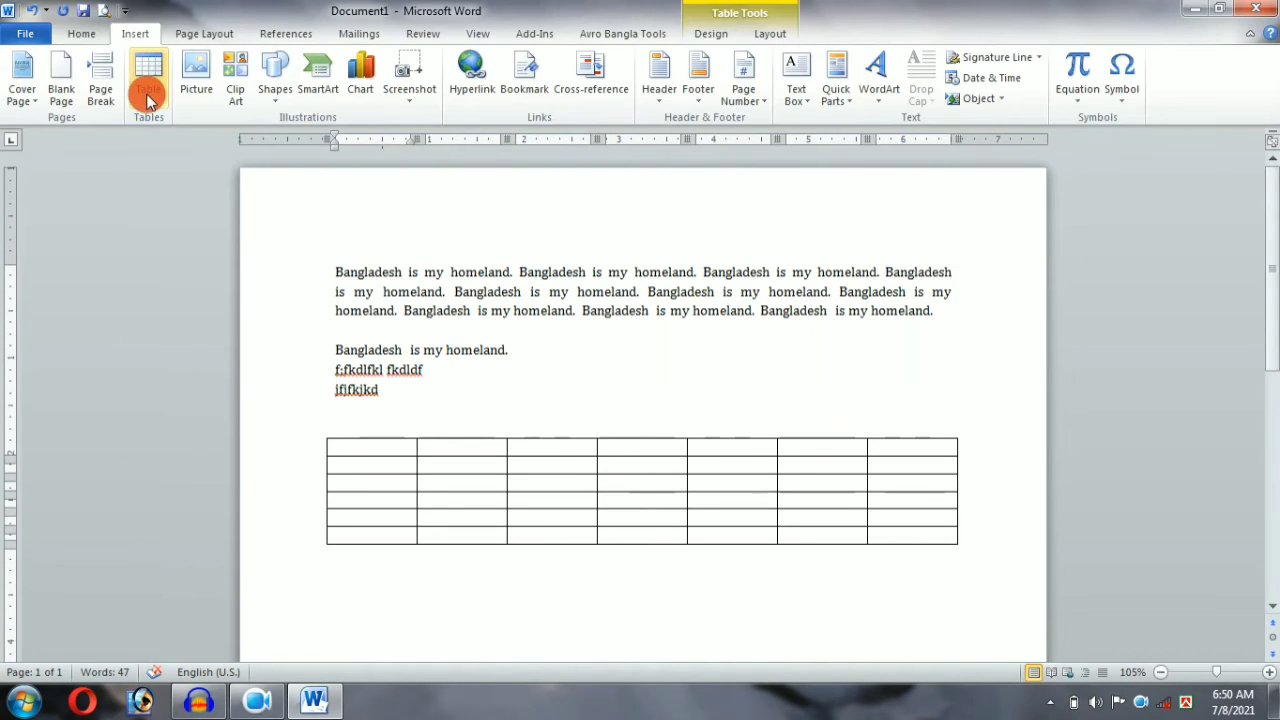
click(148, 80)
click(172, 286)
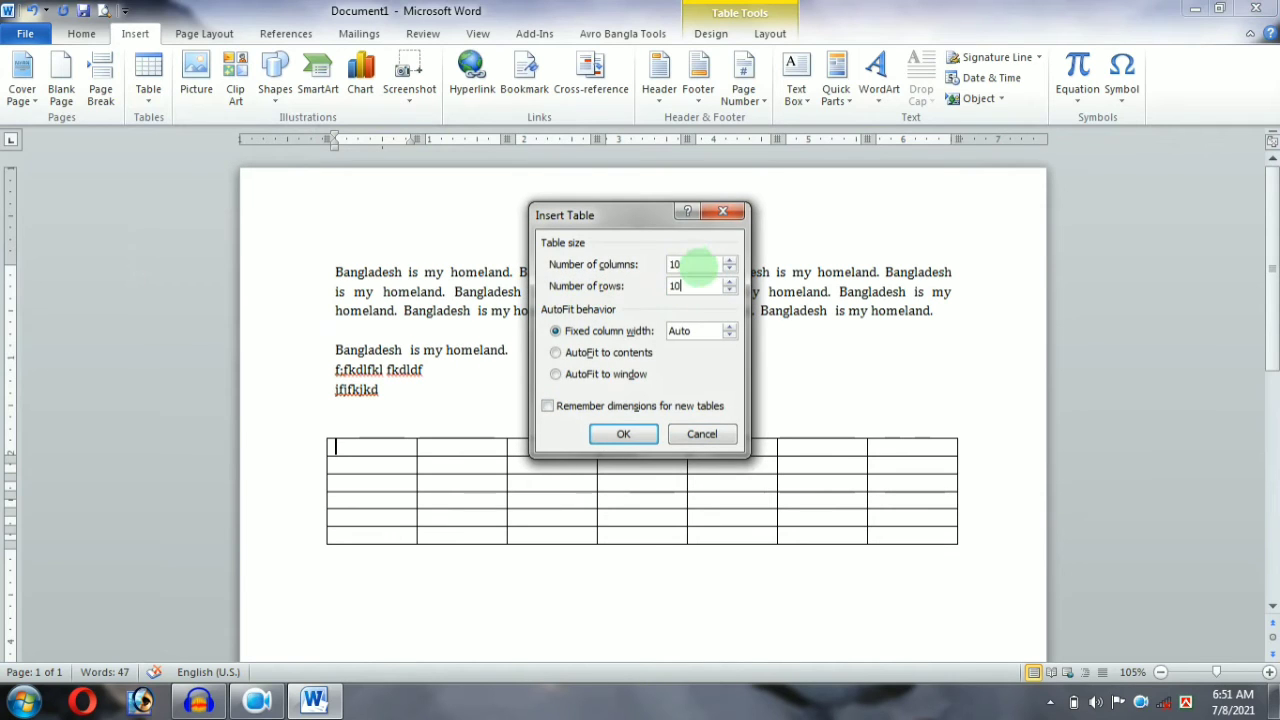
click(623, 434)
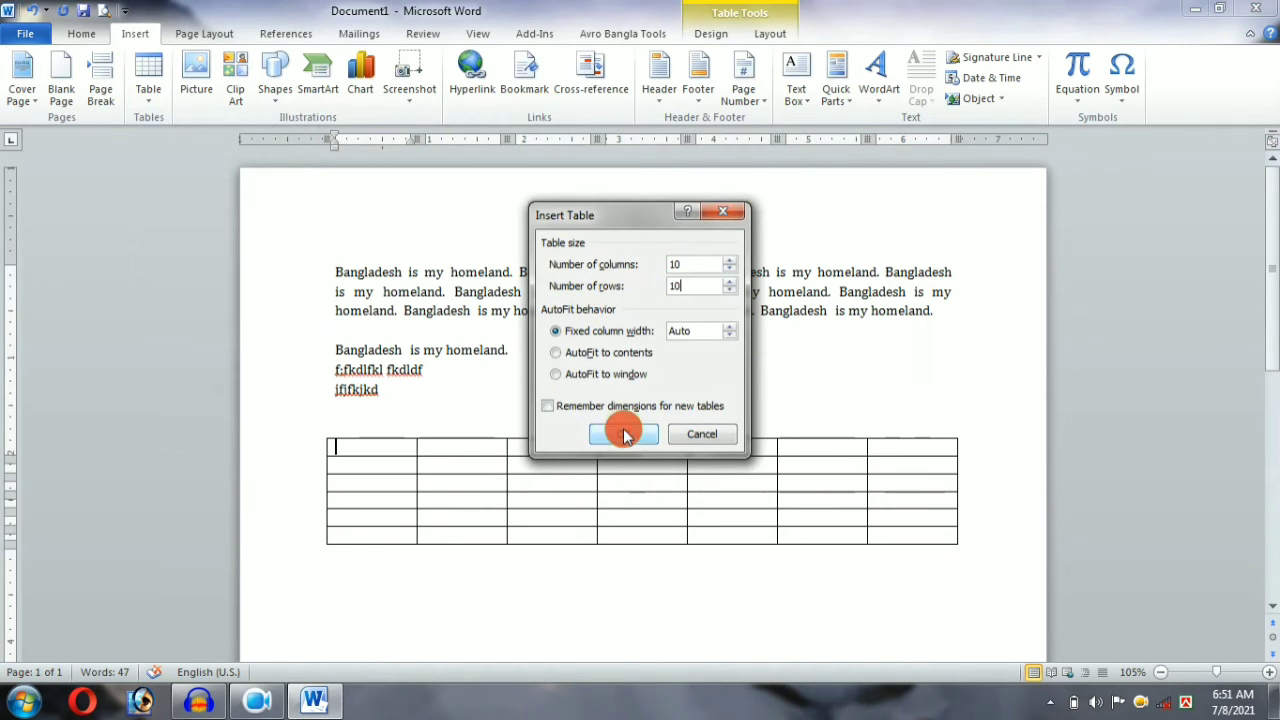
scroll(623, 430, down, 4)
key(ctrl+z)
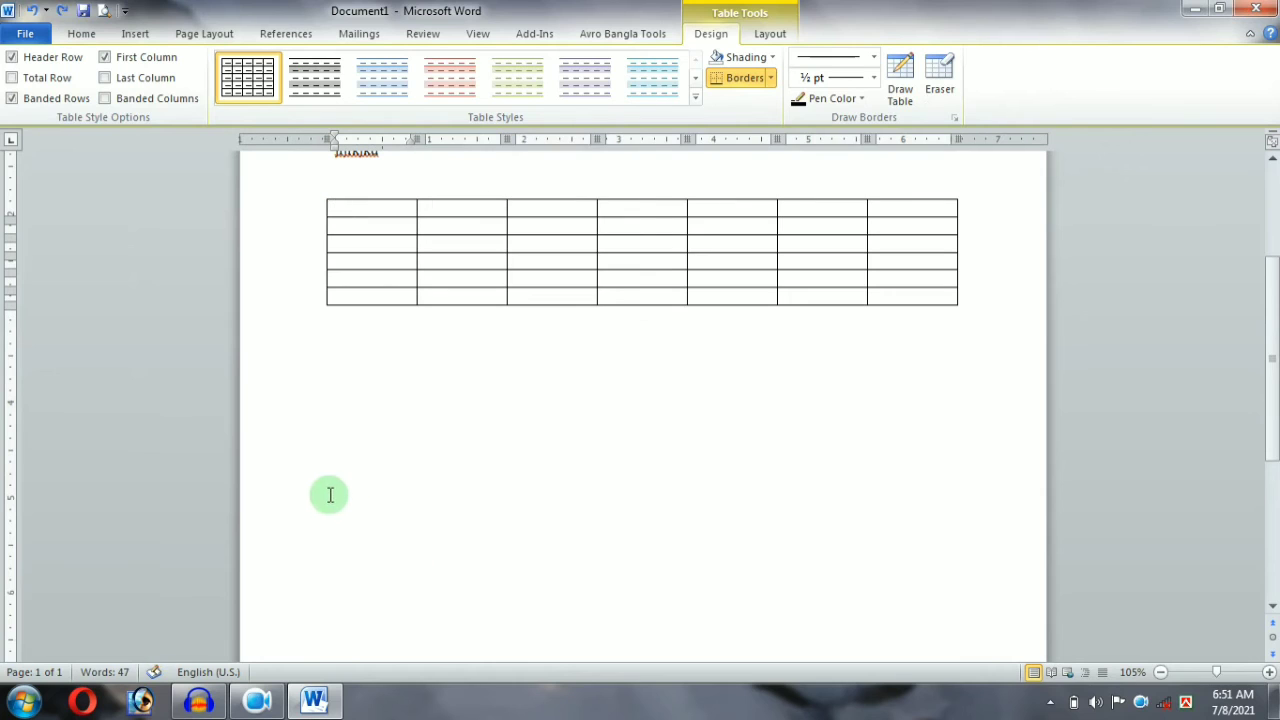
Insert a table of 10 columns and 10 rows with fixed column width below the first table
click(510, 422)
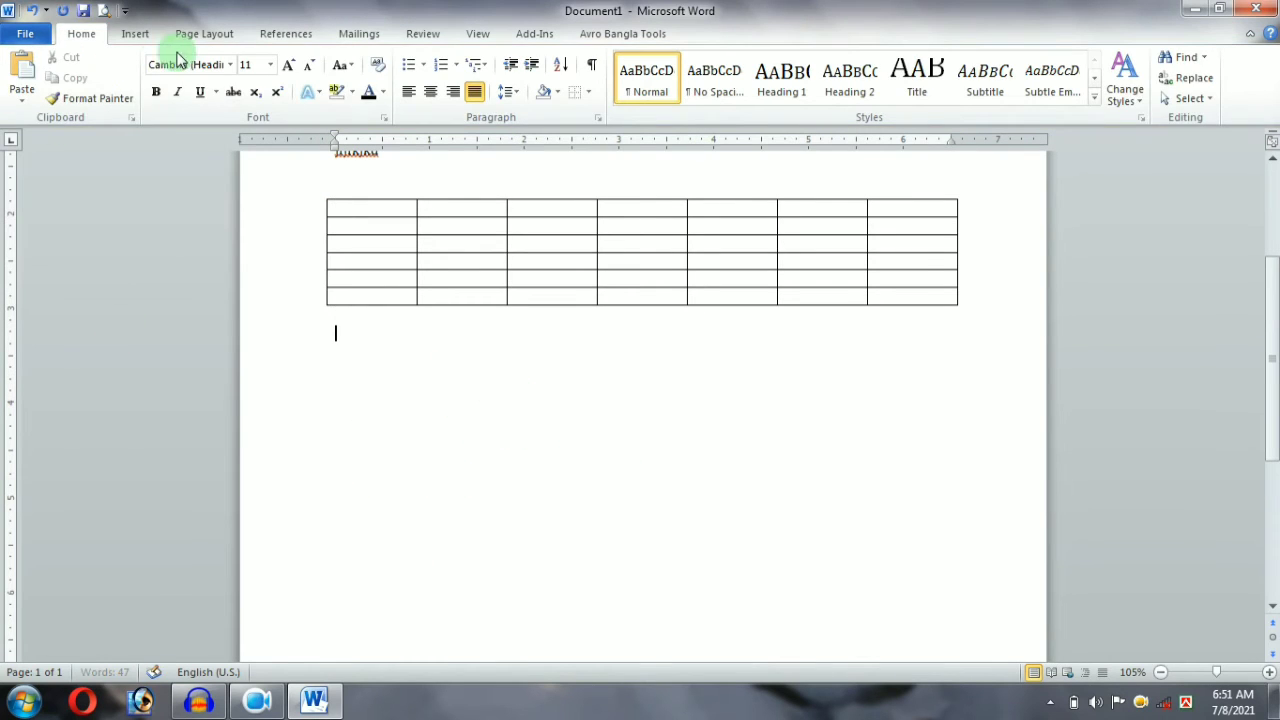
click(140, 34)
click(148, 90)
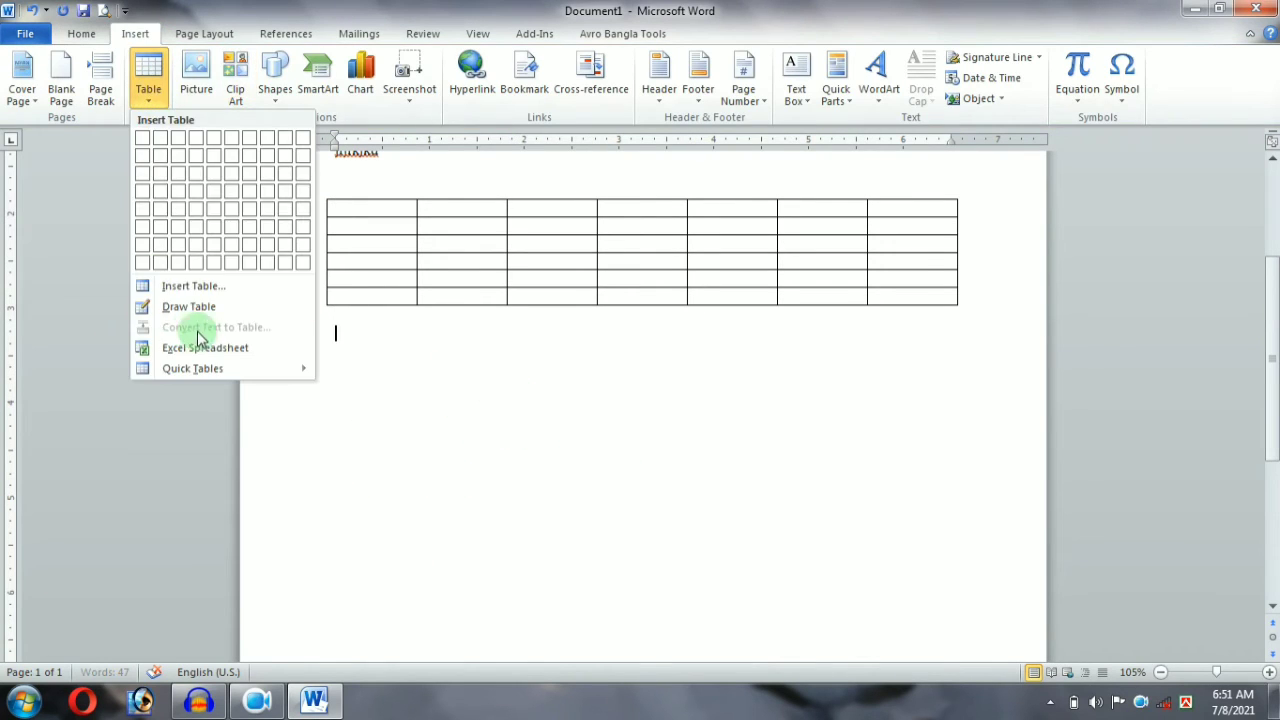
click(204, 287)
text(10)
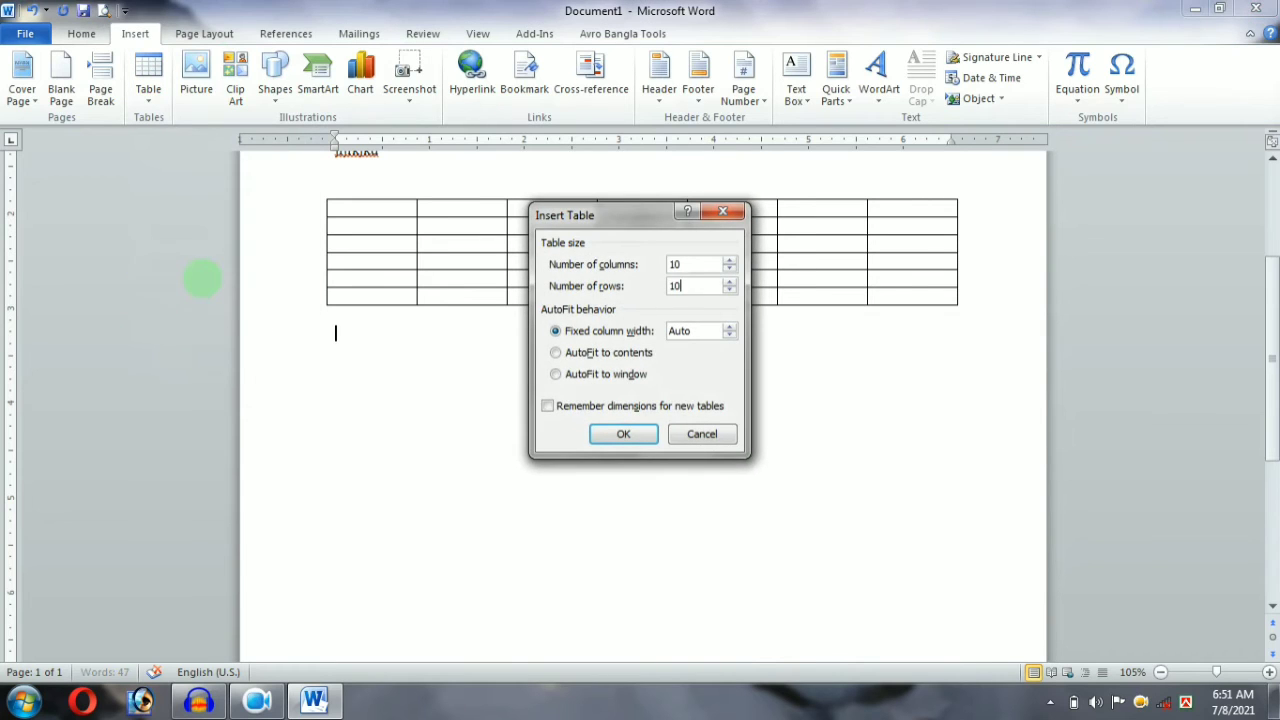
text(10)
key(Return)
scroll(346, 314, up, 2)
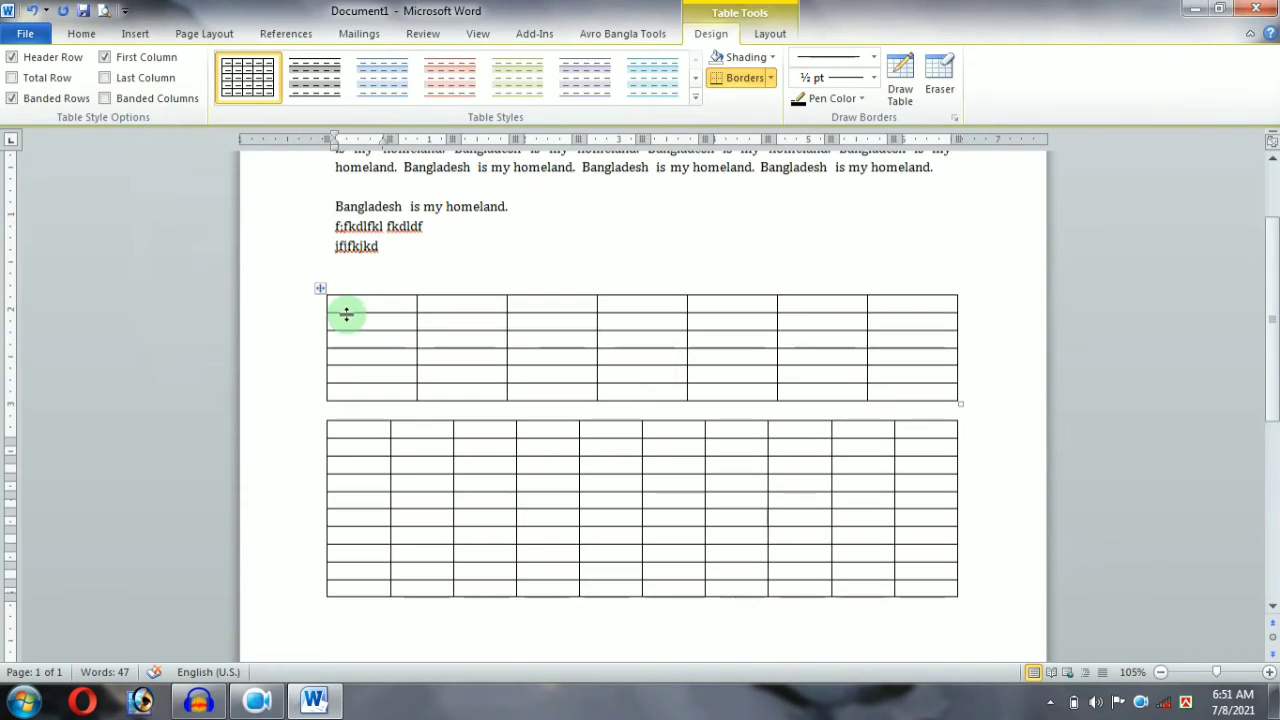
Insert the picture of the silver couple ornament from the Pictures library after "jfjfkjkd"
click(135, 33)
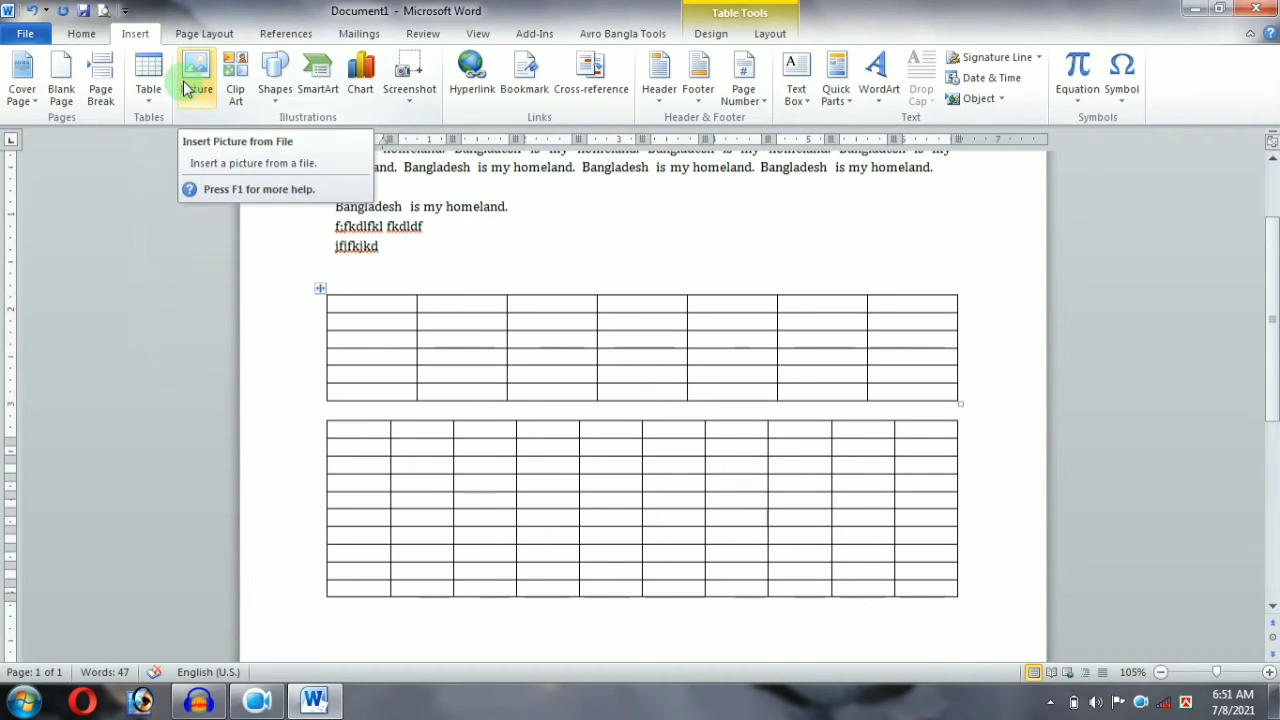
click(390, 246)
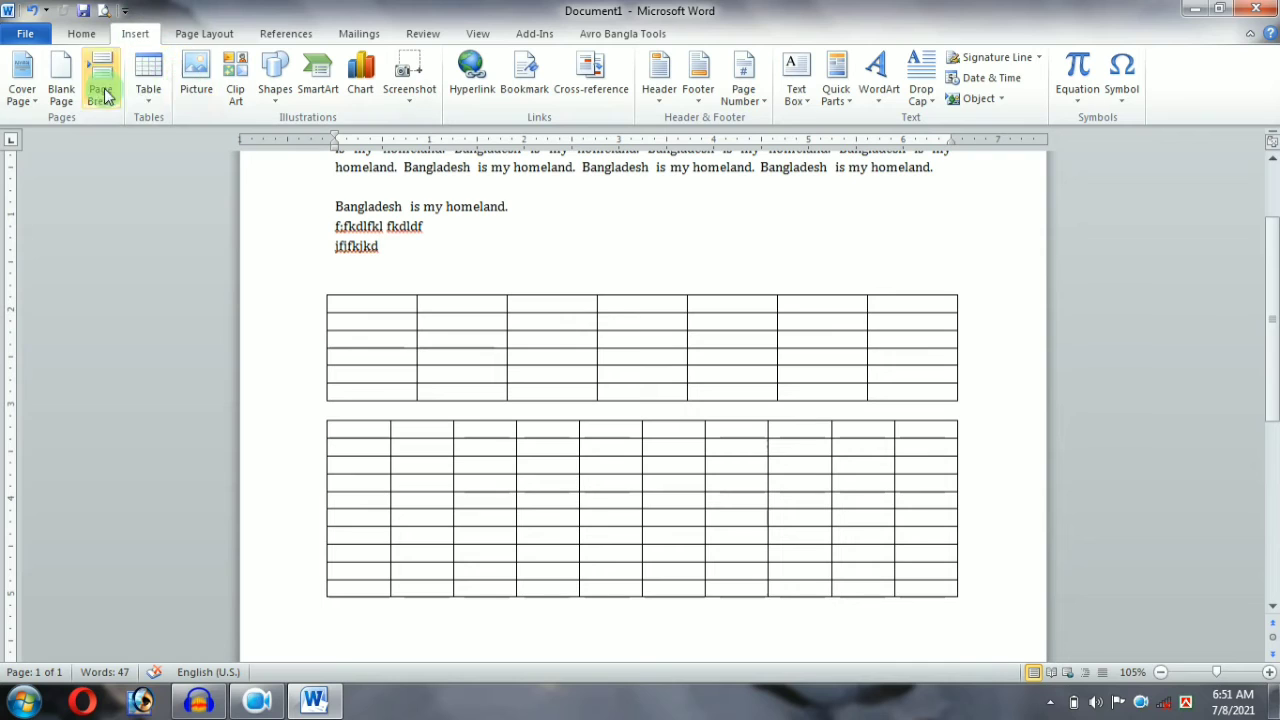
click(196, 78)
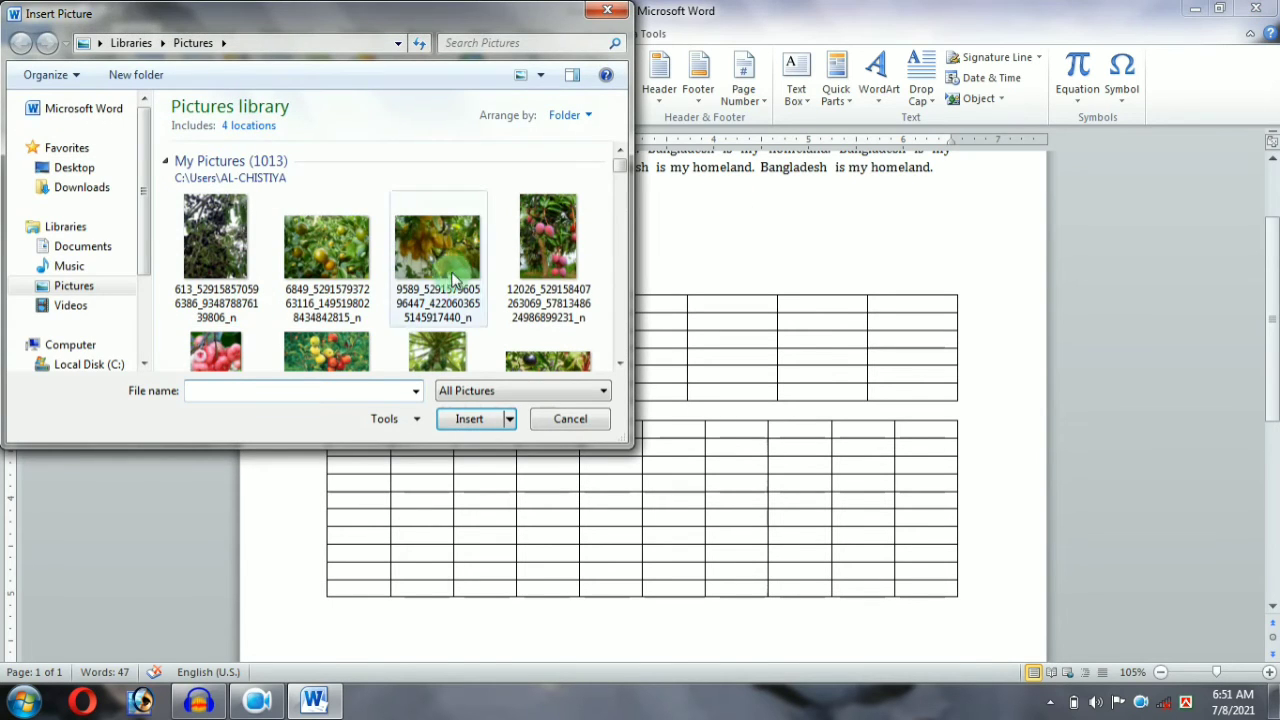
drag(620, 170, 604, 200)
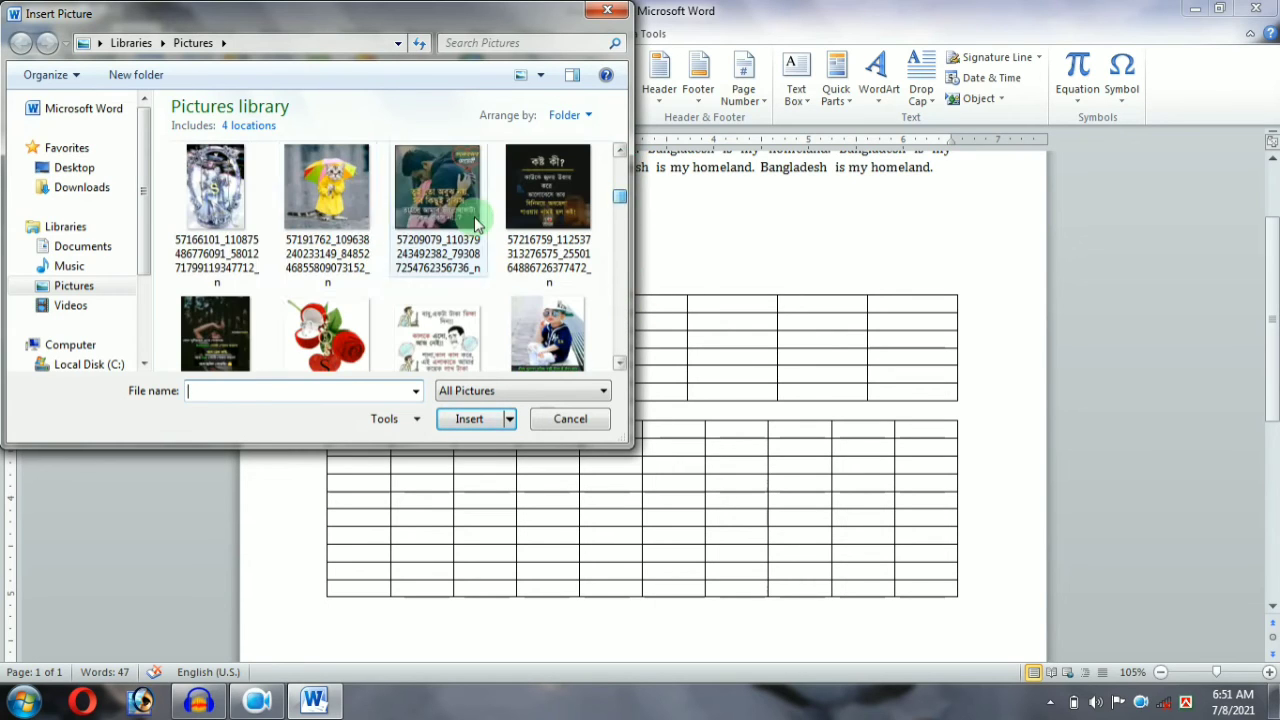
double_click(210, 182)
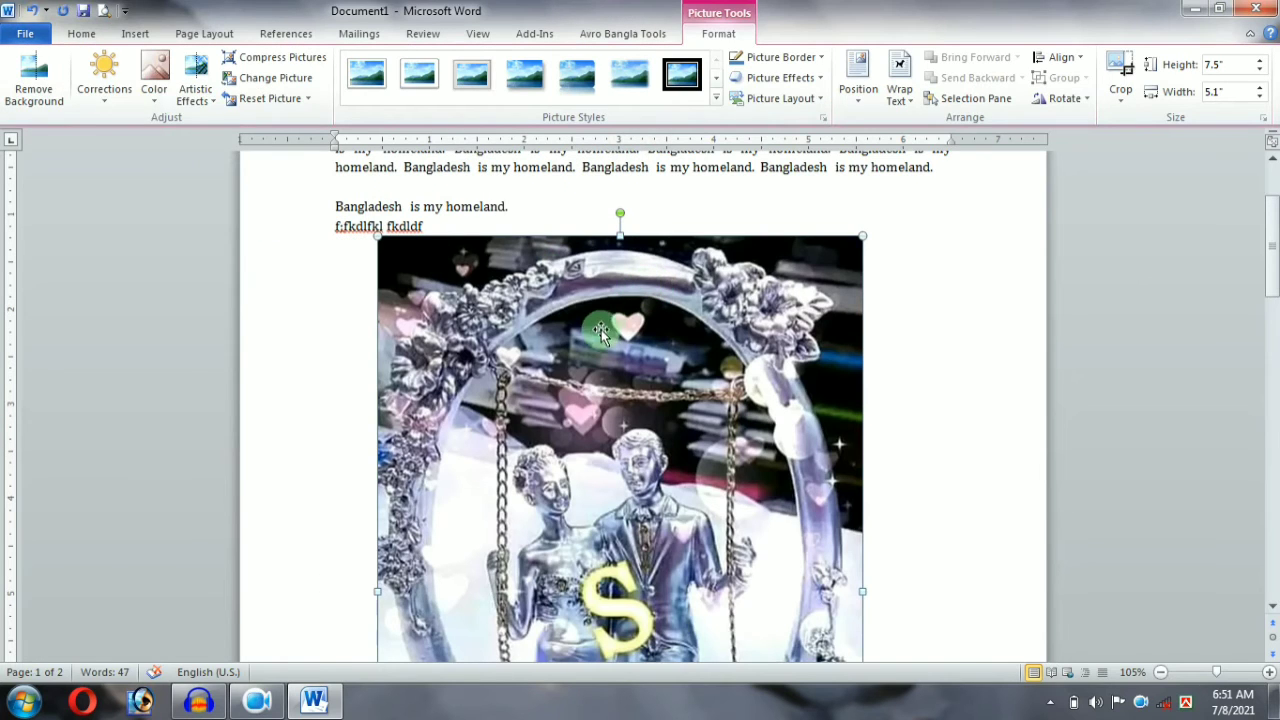
Delete the inserted picture from the document and return to the insertion features
key(super)
click(1035, 313)
click(704, 288)
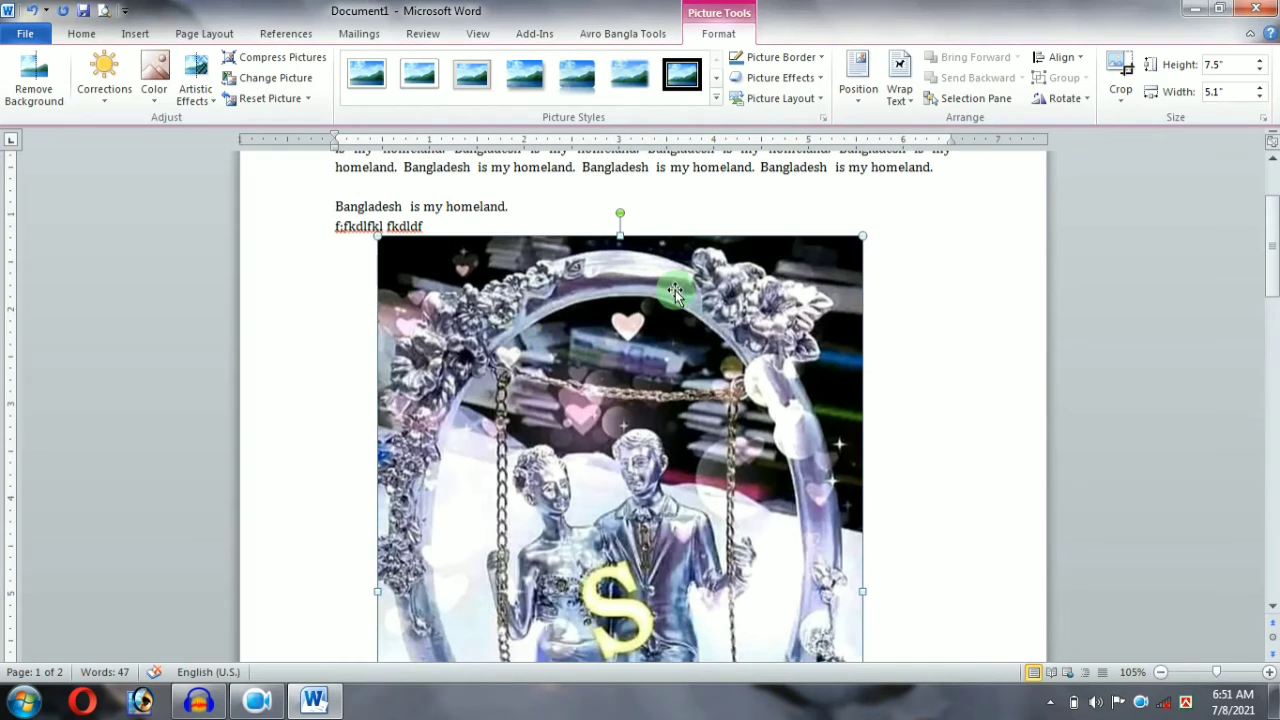
key(Delete)
click(135, 34)
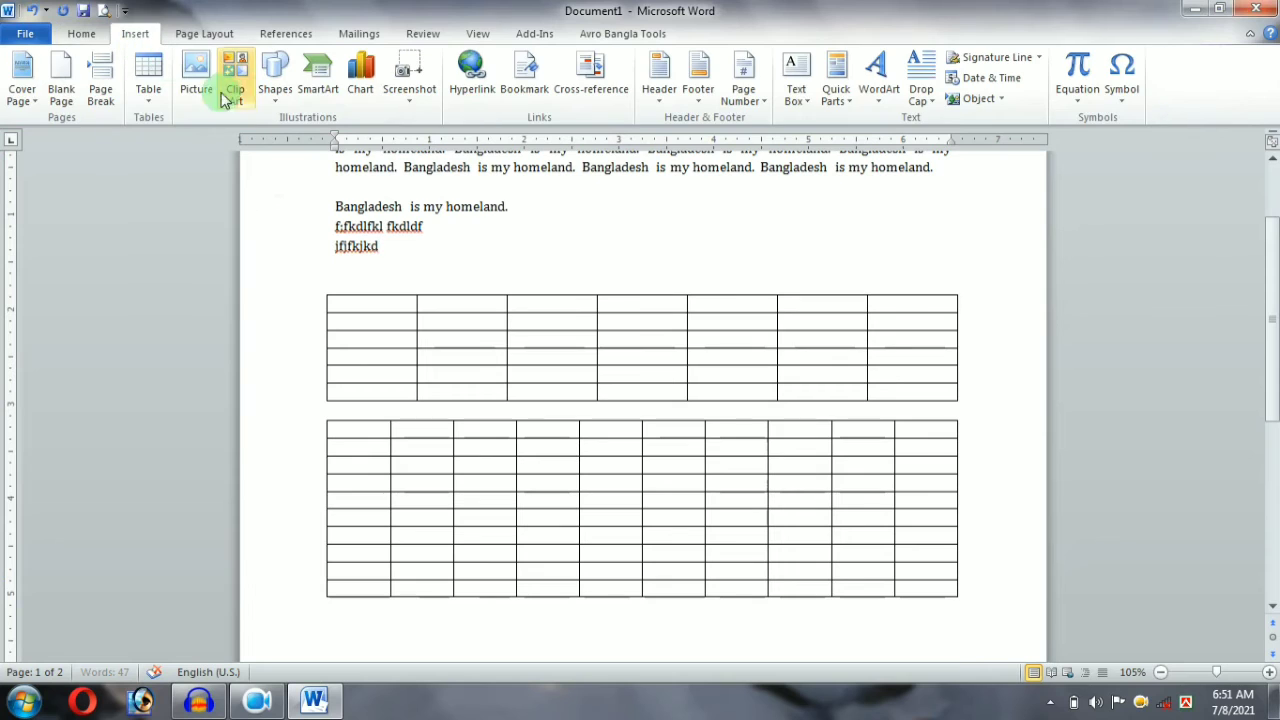
Draw a cube shape about 1.89" wide and 1.16" high beside the short text lines, overlapping the first table's upper edge
click(282, 104)
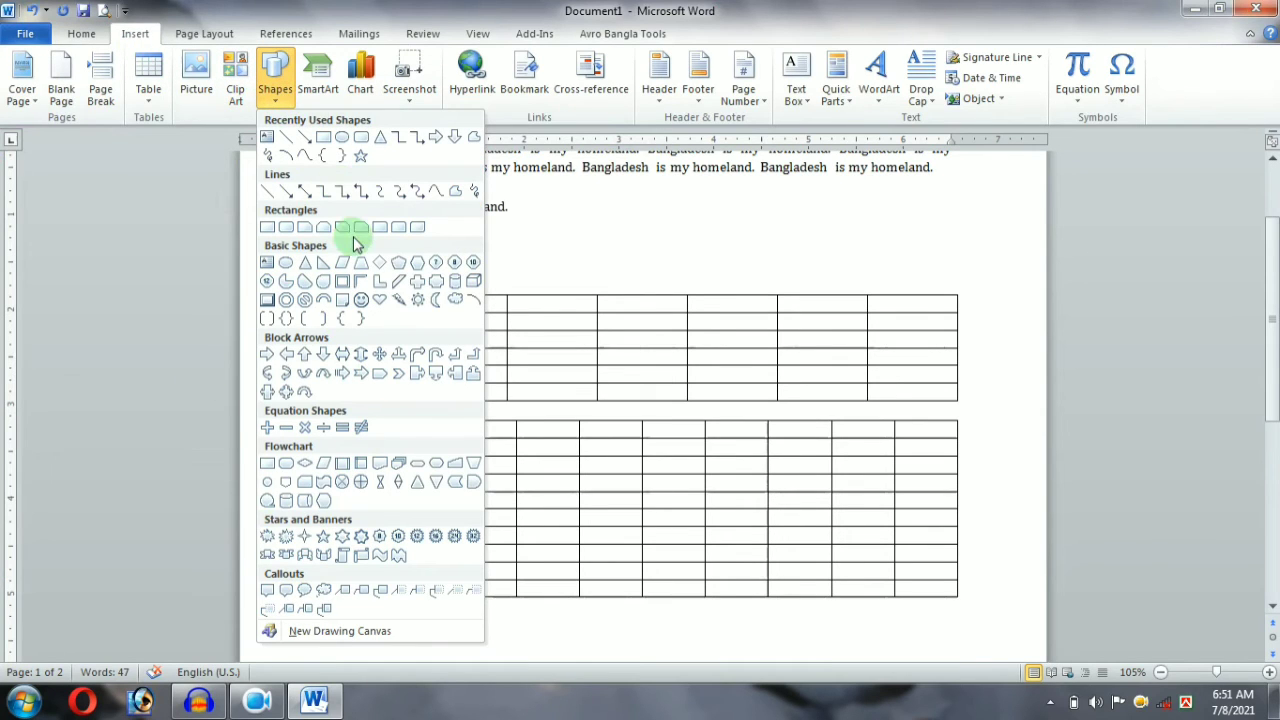
click(474, 283)
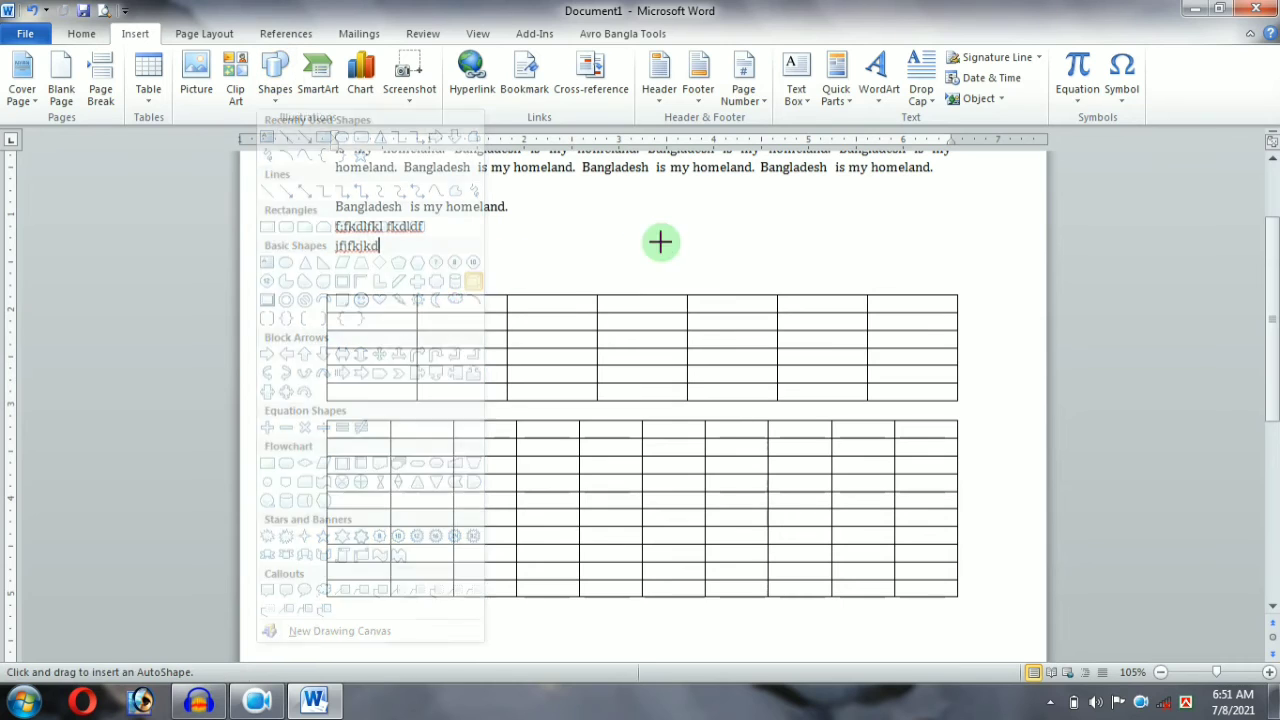
drag(617, 200, 798, 311)
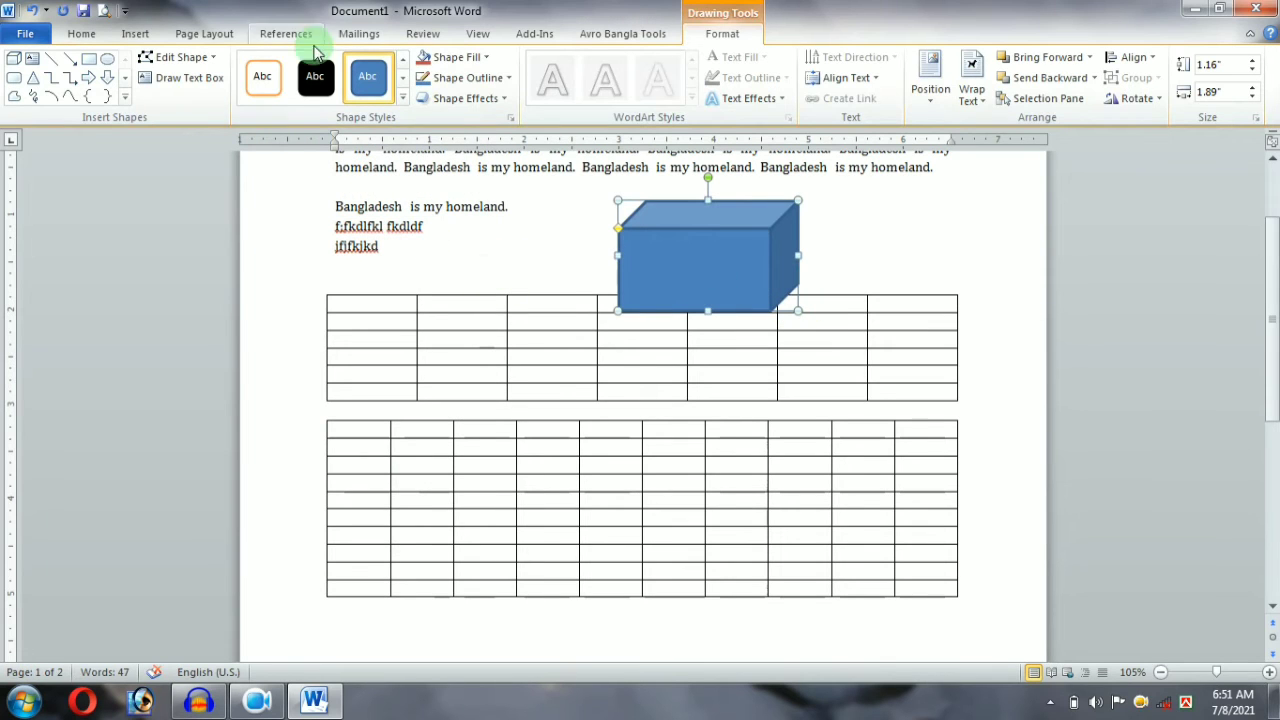
Look at the available chart types and the screenshot options without inserting anything
click(136, 36)
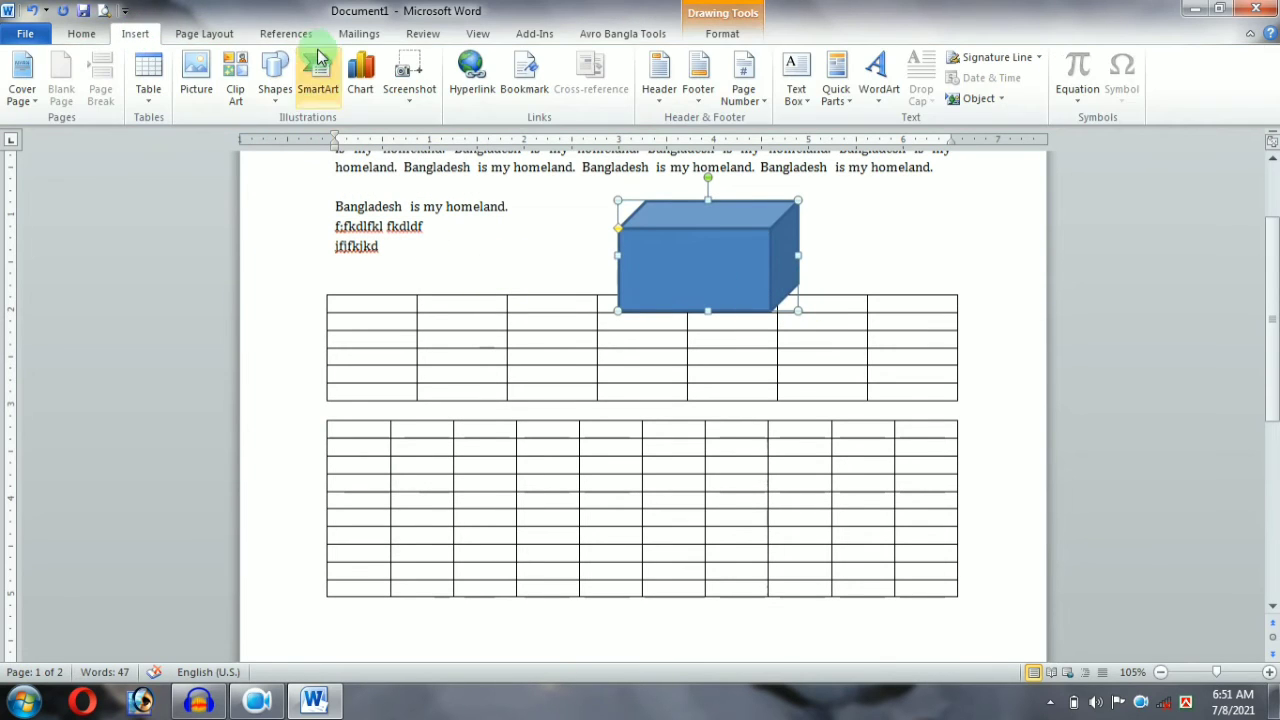
click(371, 94)
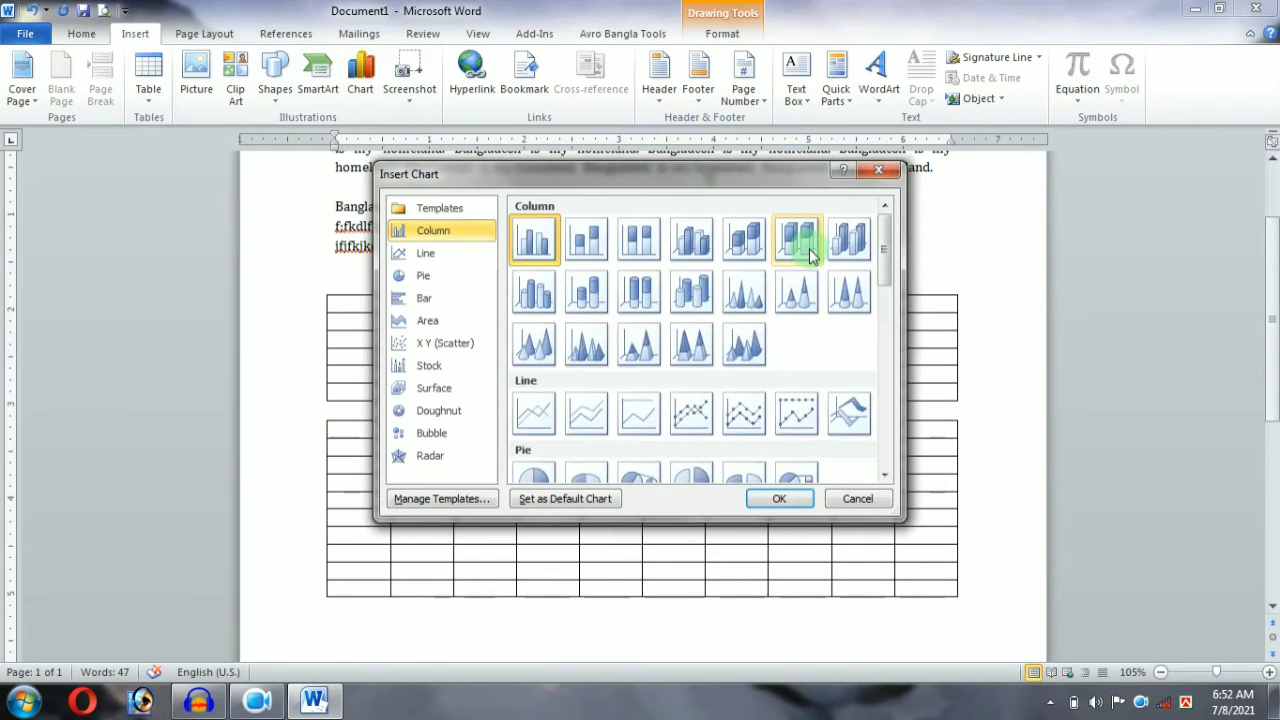
click(878, 171)
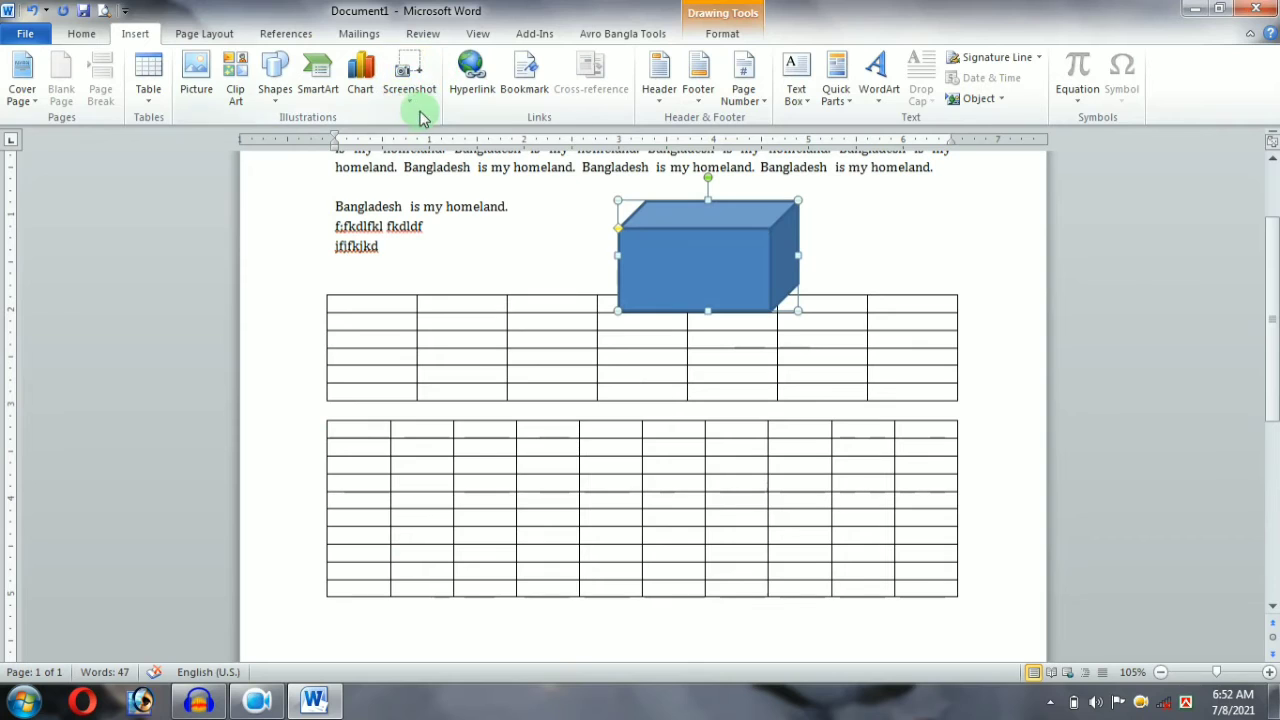
click(410, 104)
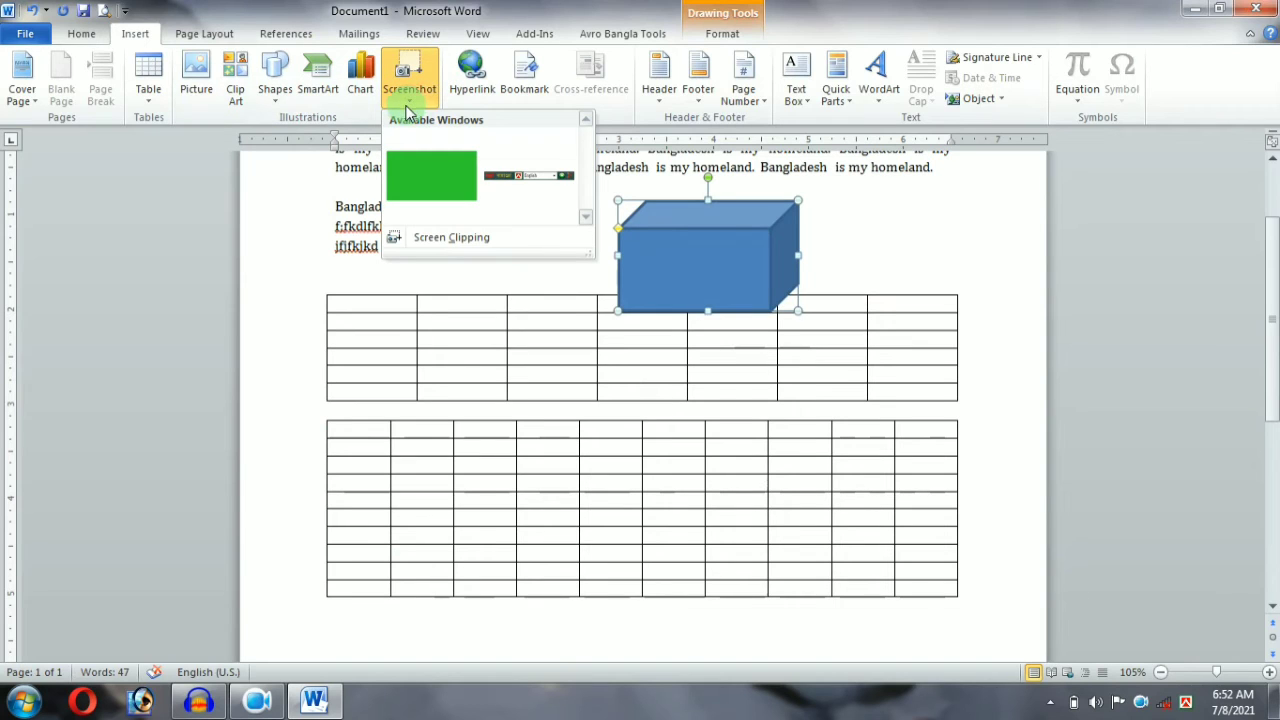
click(918, 224)
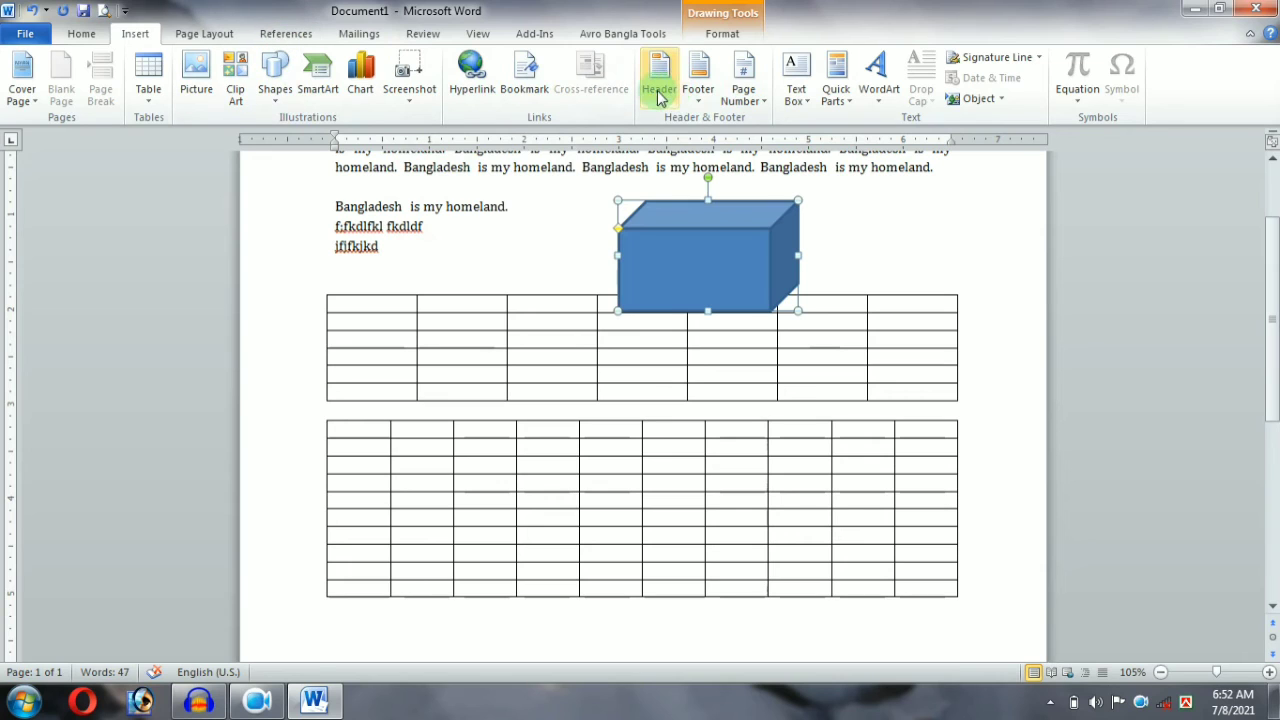
Insert a Blank style header reading "AL CHISTIYA COMPUTER", centre it and return to the document body
scroll(523, 189, up, 3)
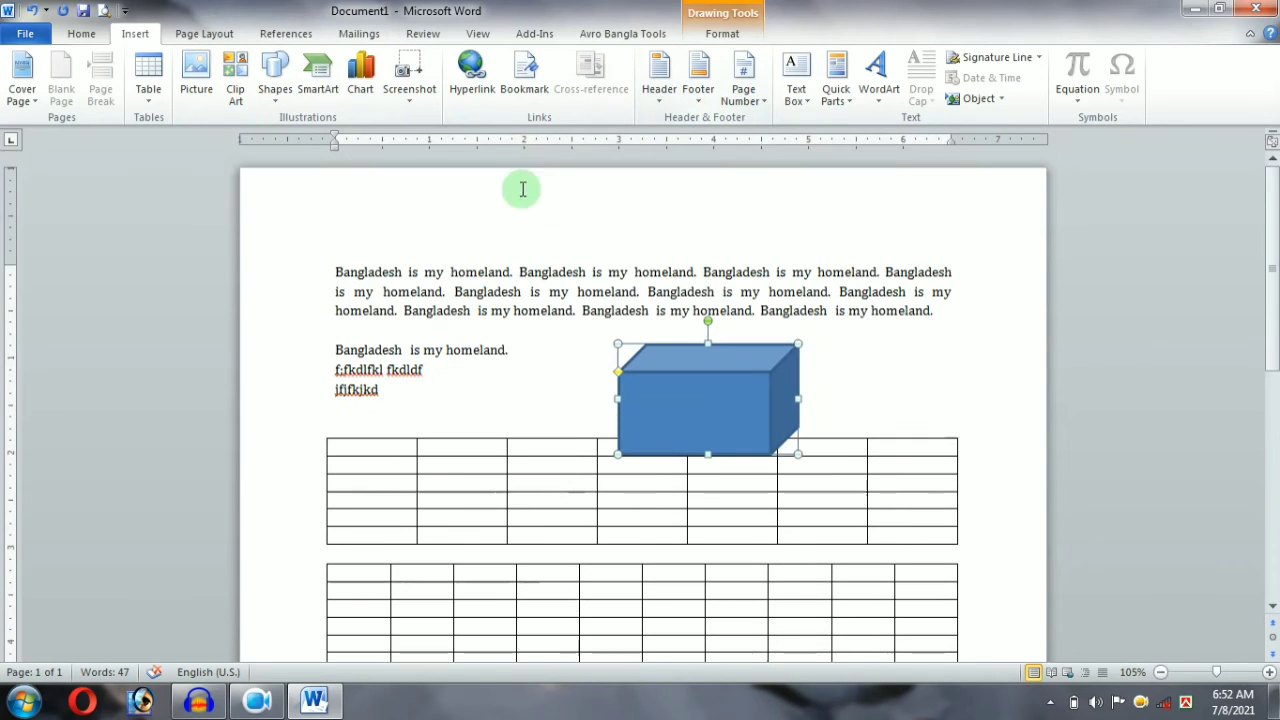
click(655, 95)
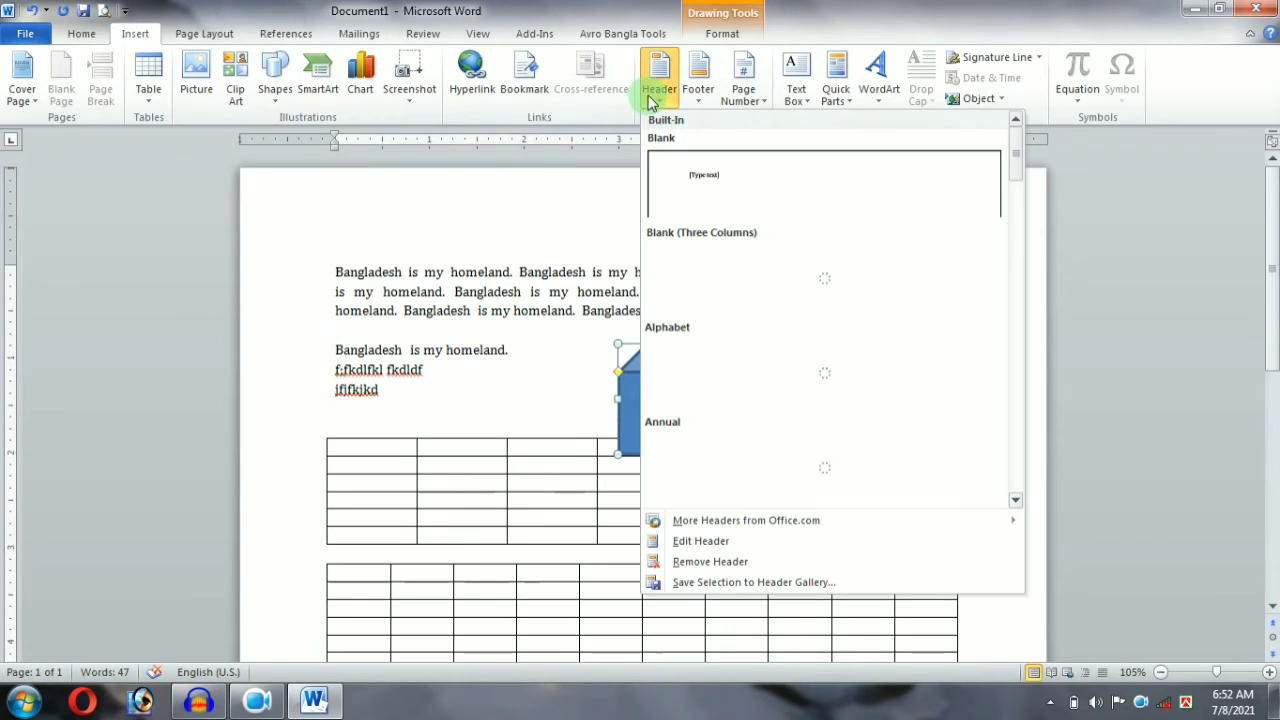
click(680, 177)
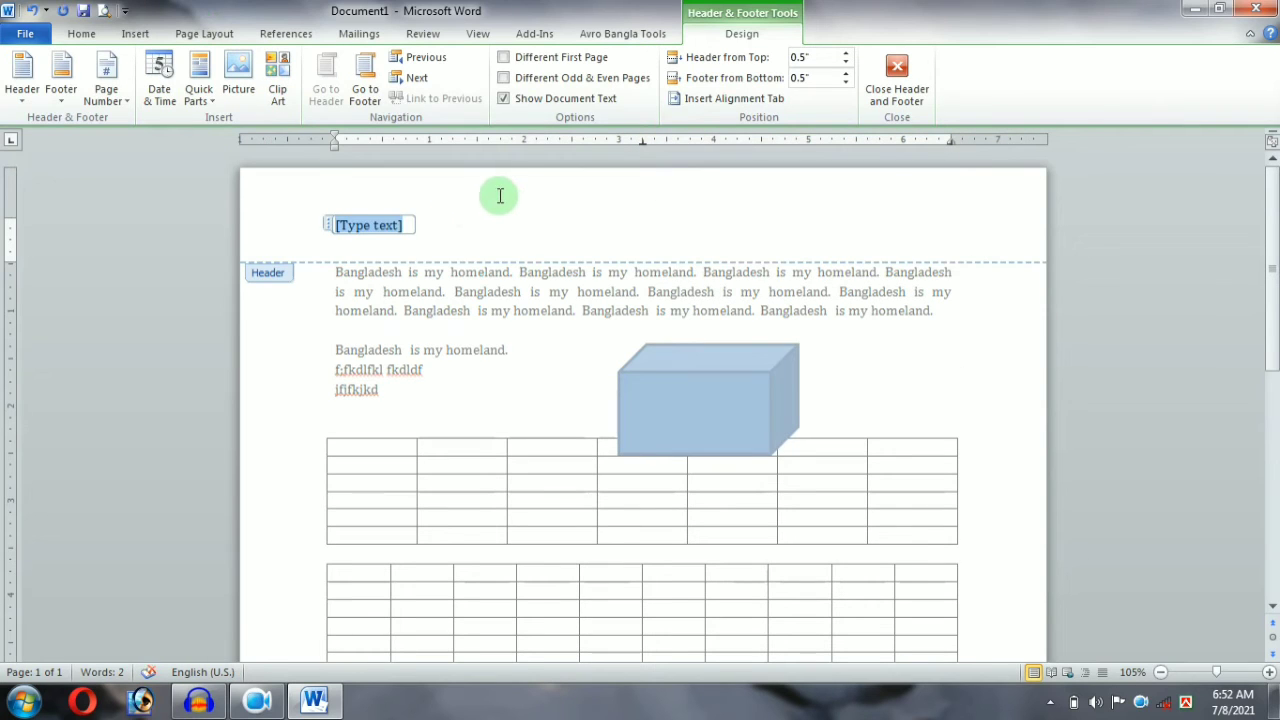
text(klj)
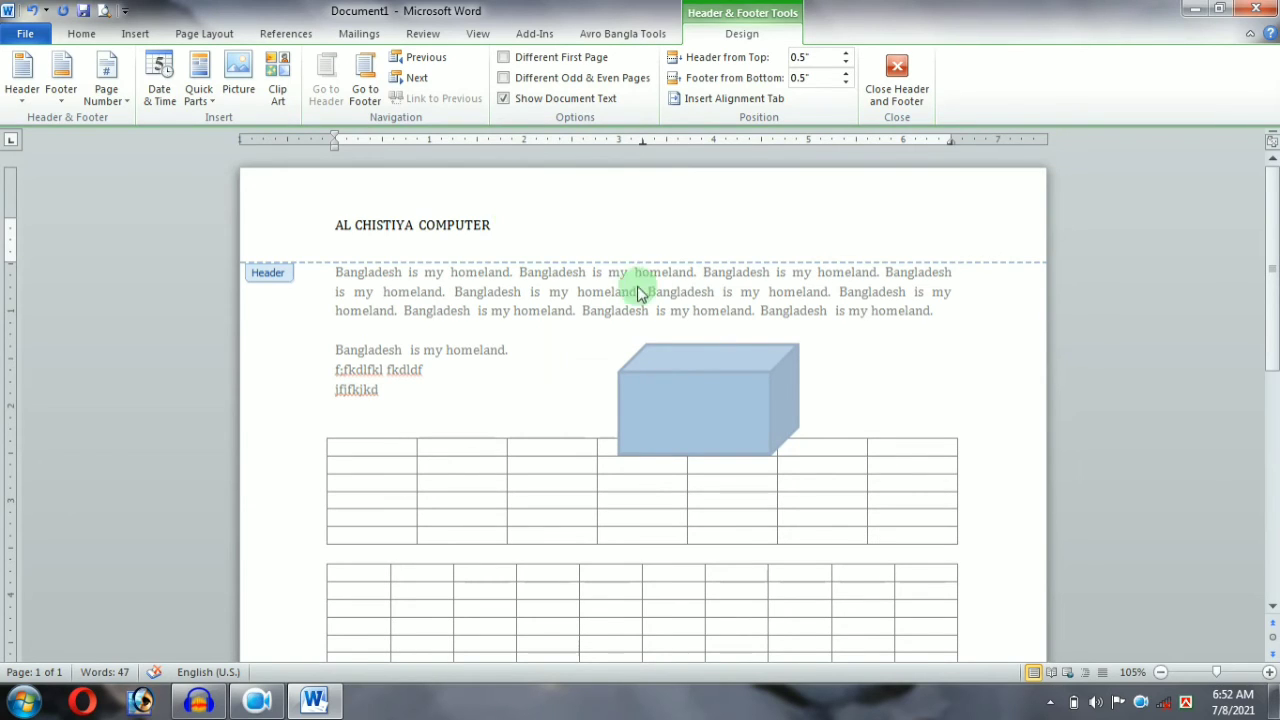
key(ctrl+e)
double_click(537, 337)
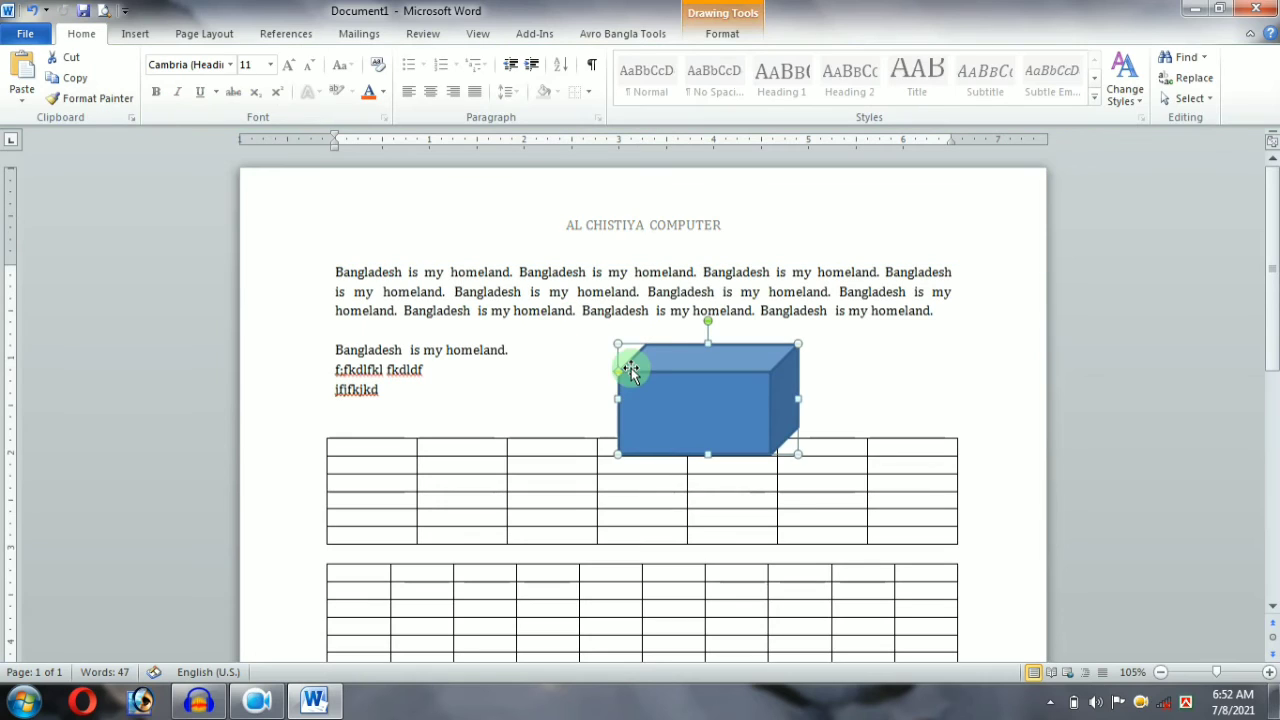
Add an empty line between the two tables, start a new page there for the 10-column table and check both page headers
click(489, 397)
click(366, 420)
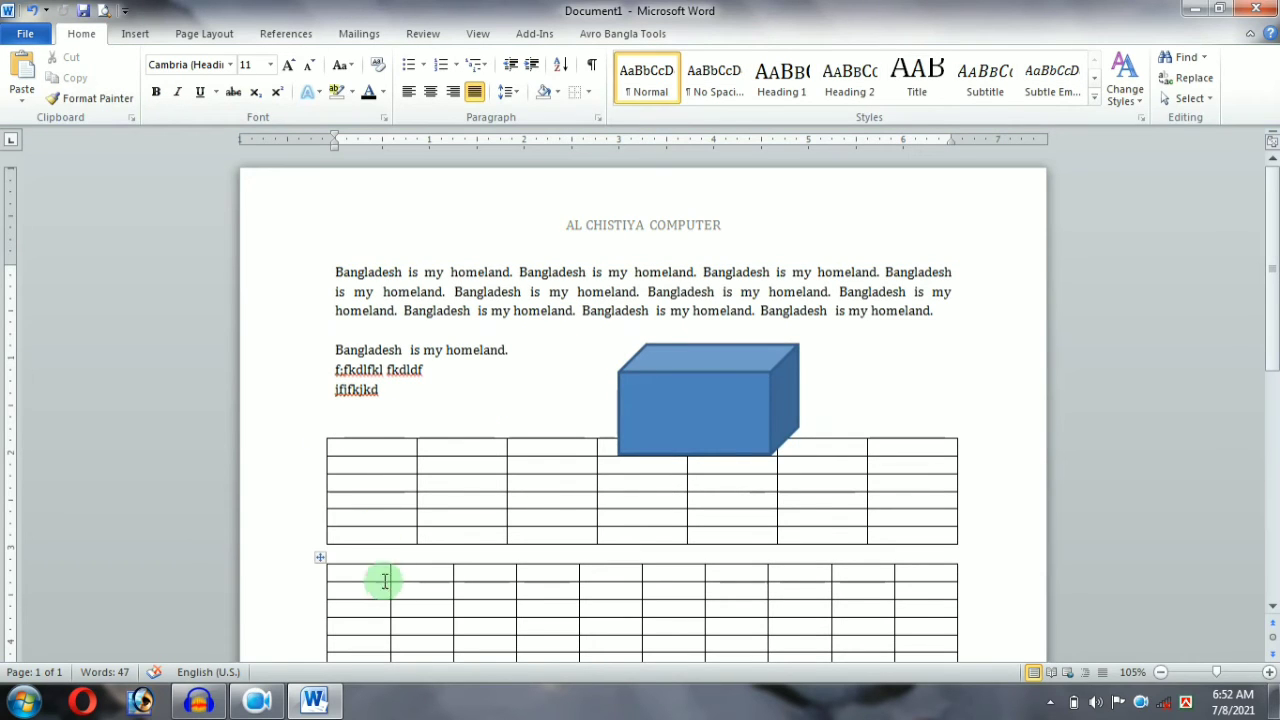
click(373, 548)
key(Return)
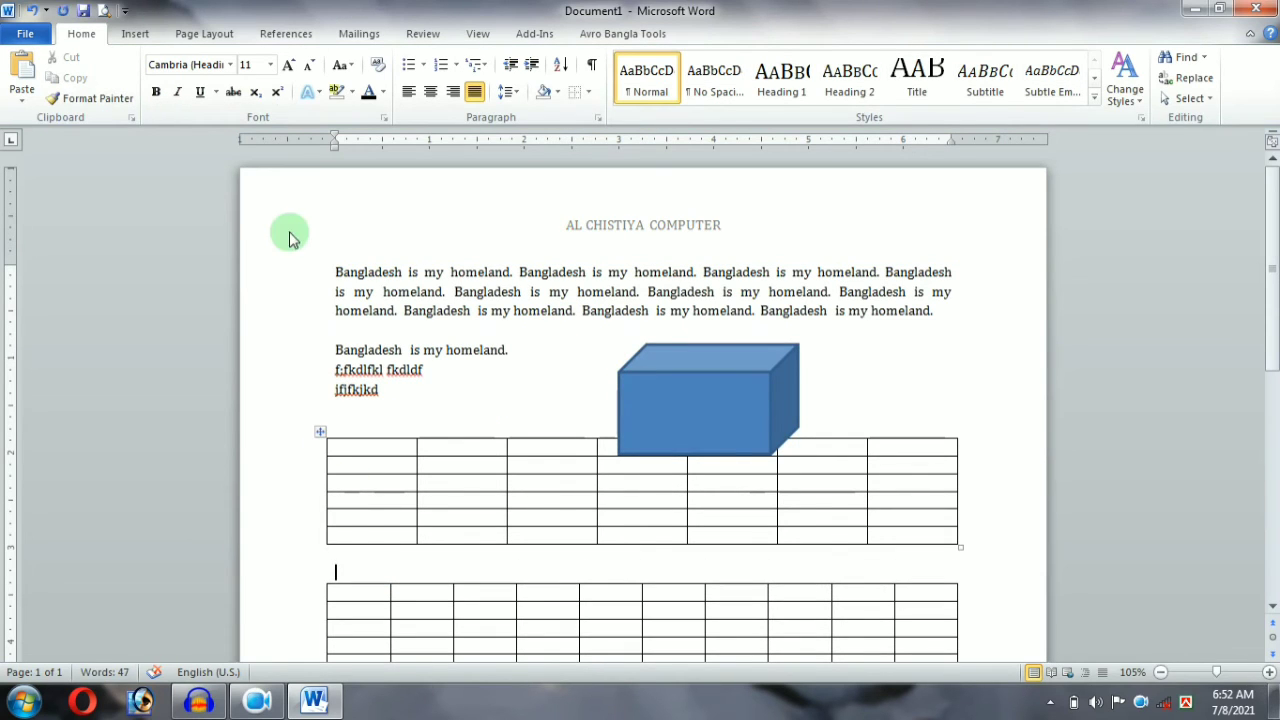
click(123, 45)
click(61, 80)
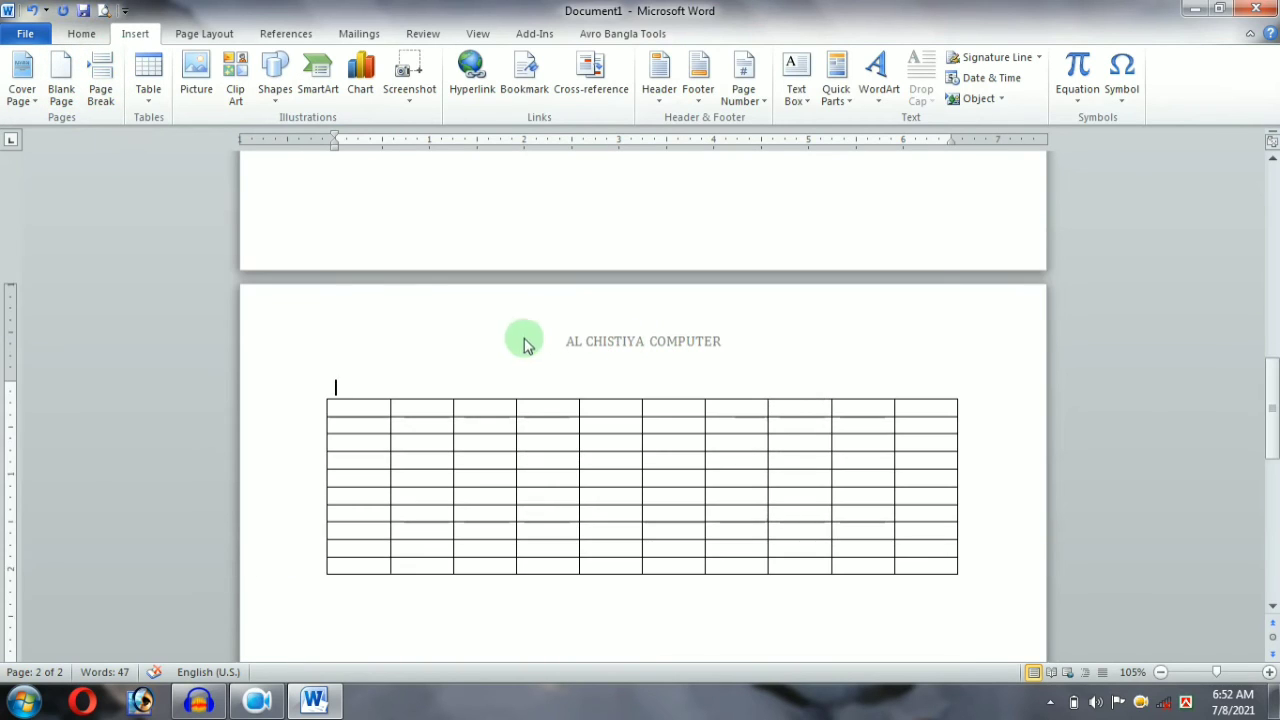
scroll(708, 366, down, 7)
scroll(614, 327, up, 10)
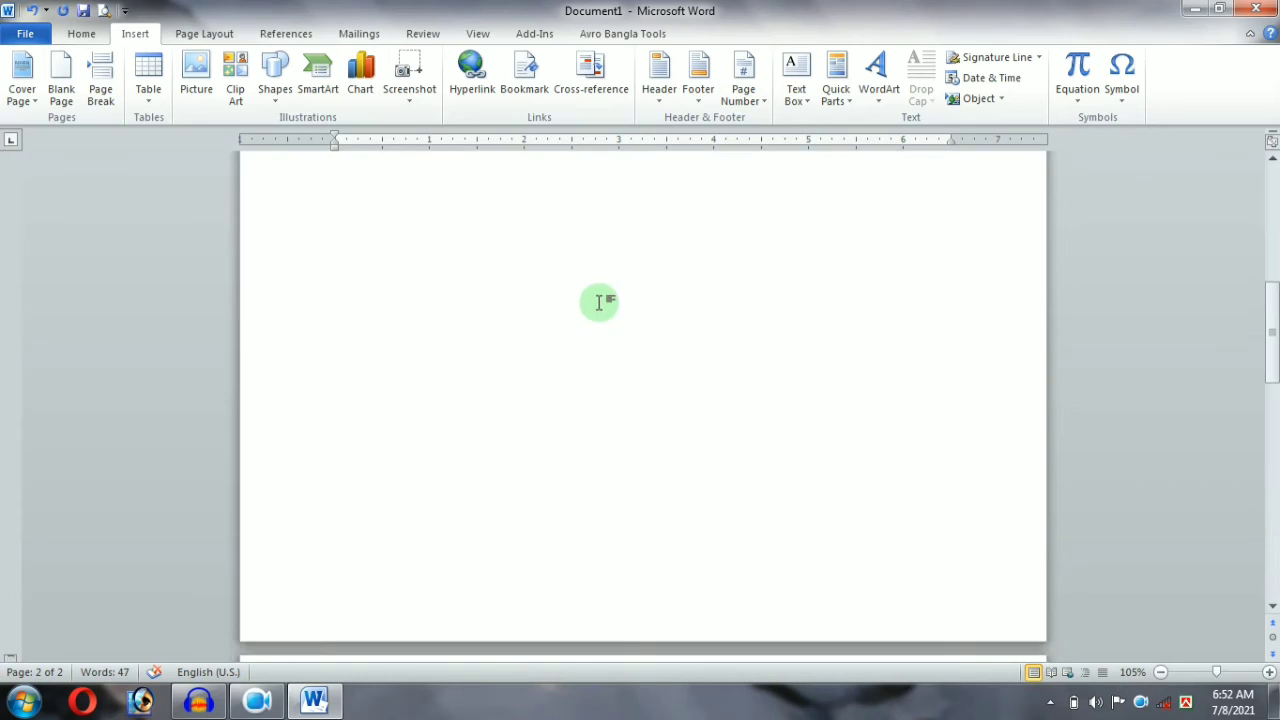
scroll(598, 302, down, 5)
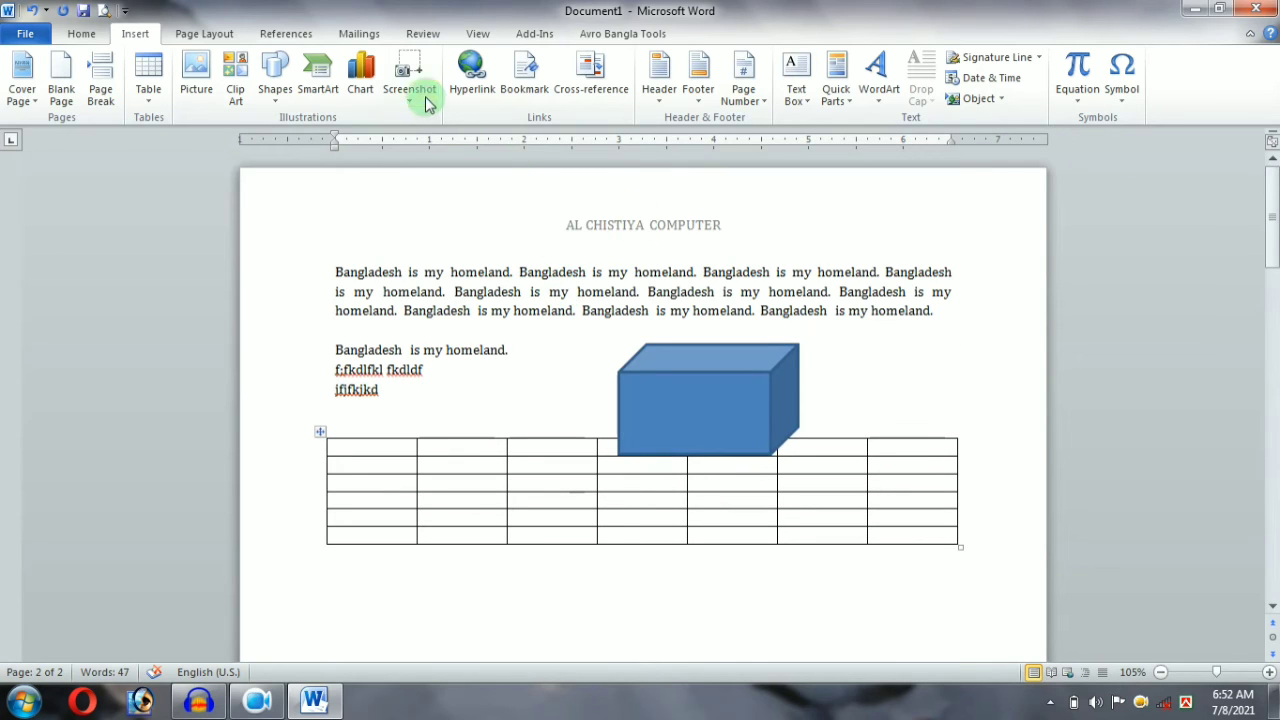
Insert a Blank style footer reading "PAGE-1" and return to the document body
click(700, 98)
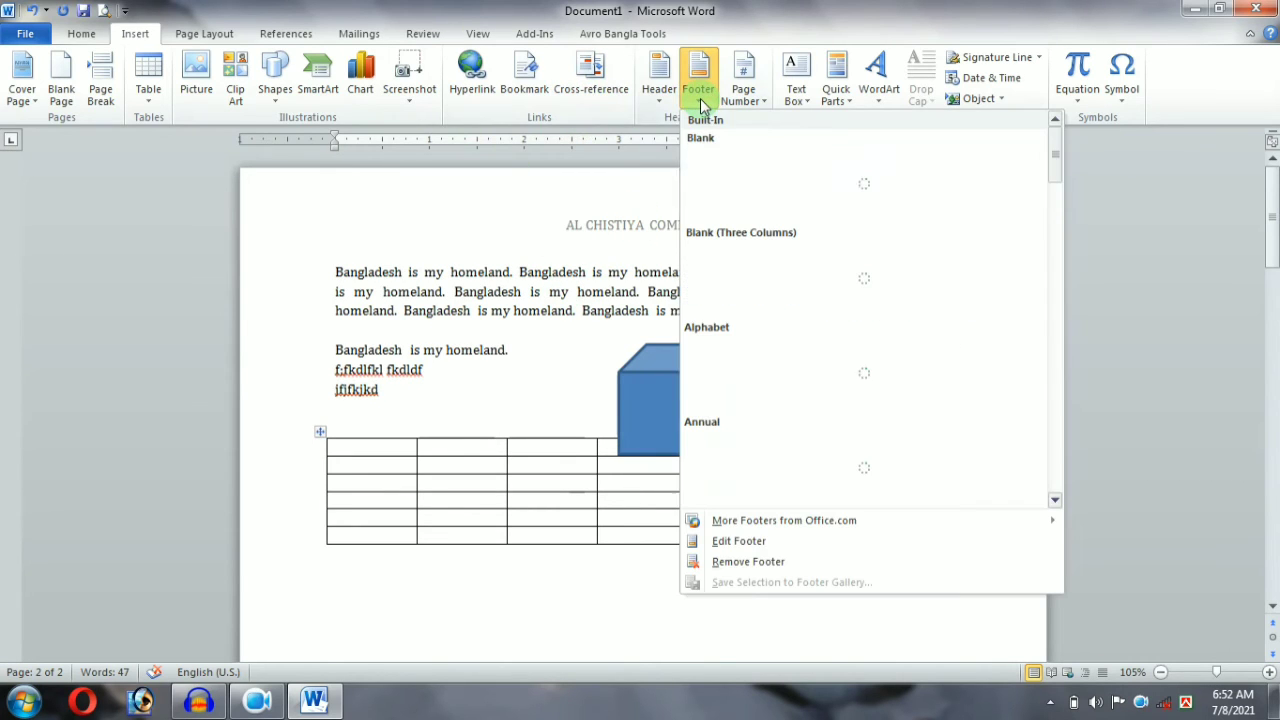
click(740, 203)
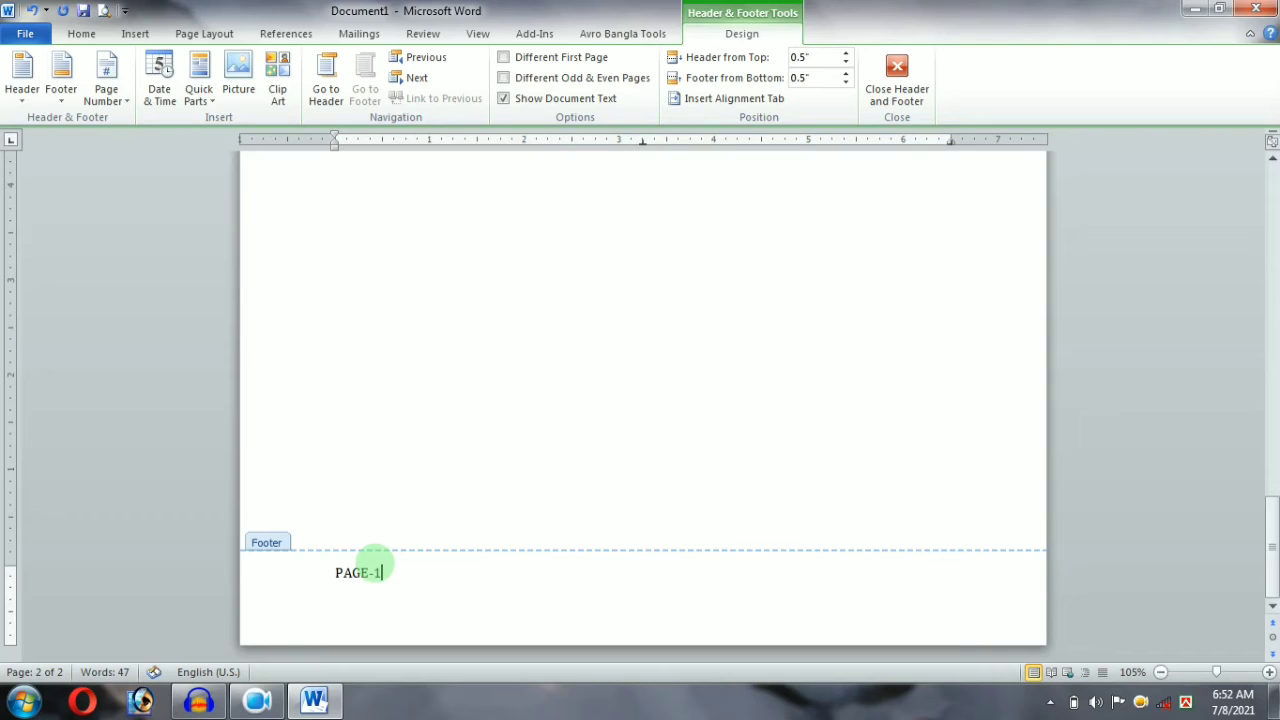
double_click(520, 351)
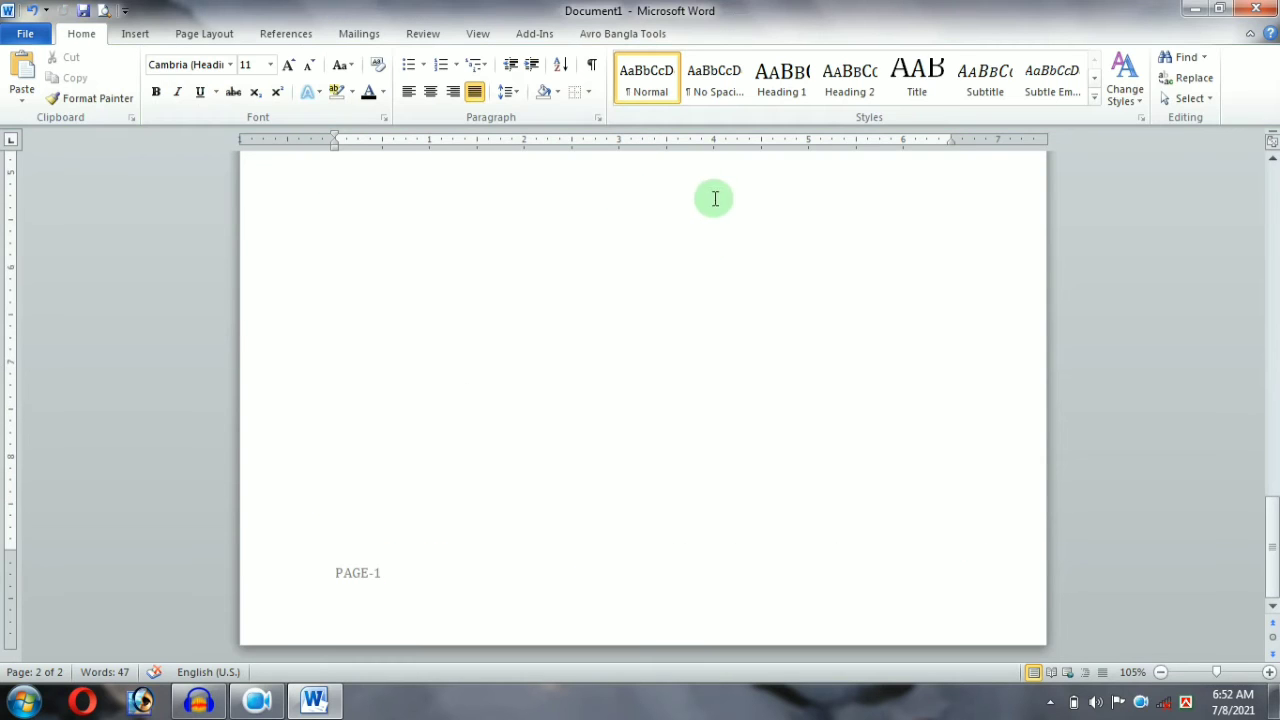
scroll(623, 374, up, 10)
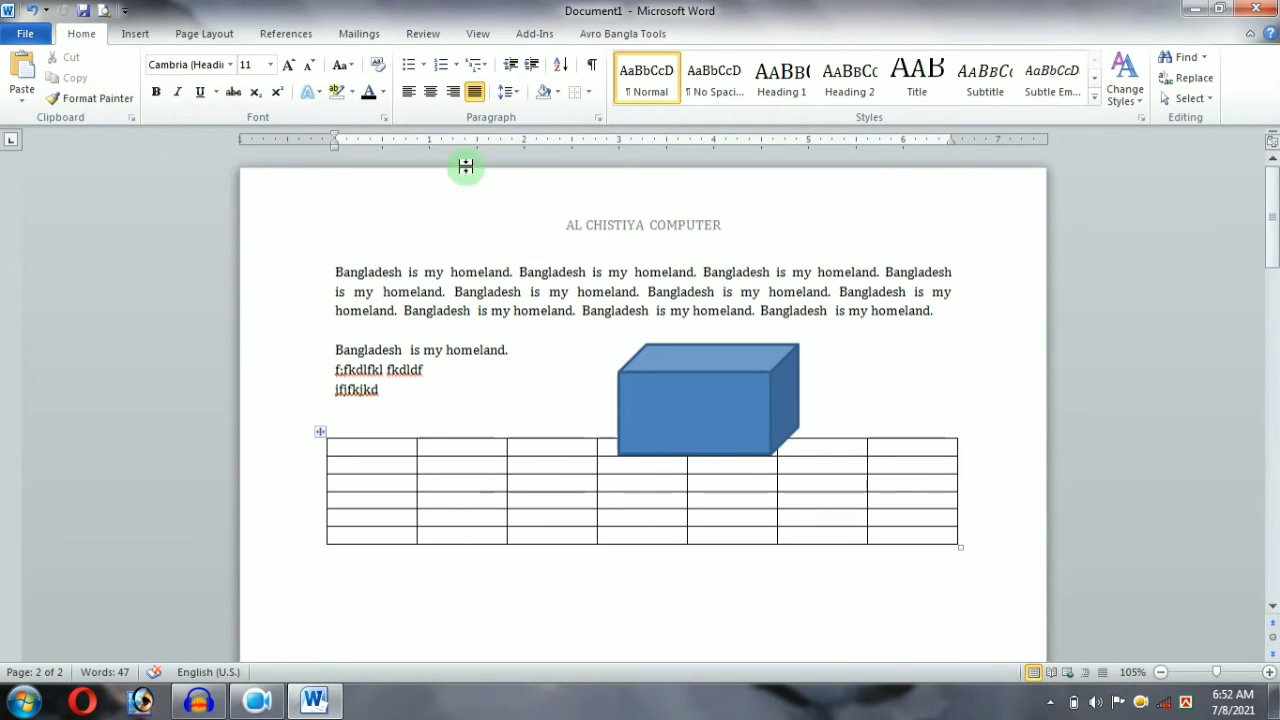
Try the Accent Bar 1 page number at the top of the page, undo it and leave the header
click(135, 34)
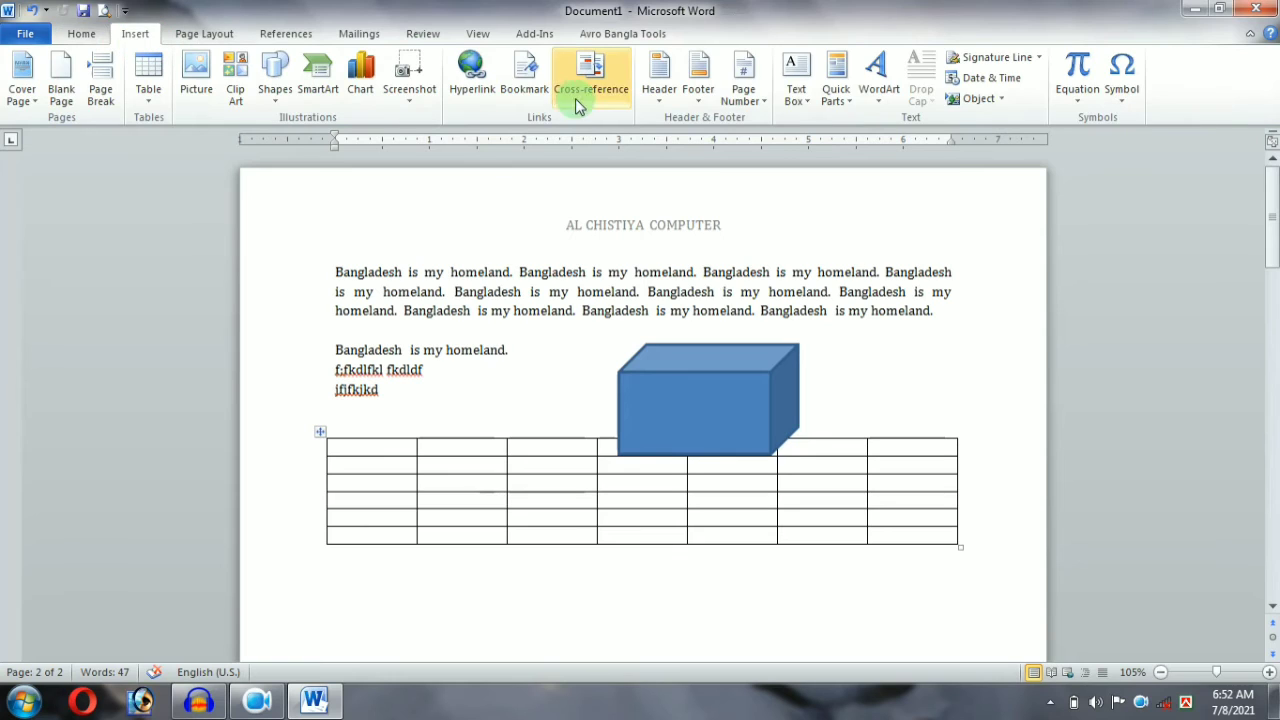
click(755, 90)
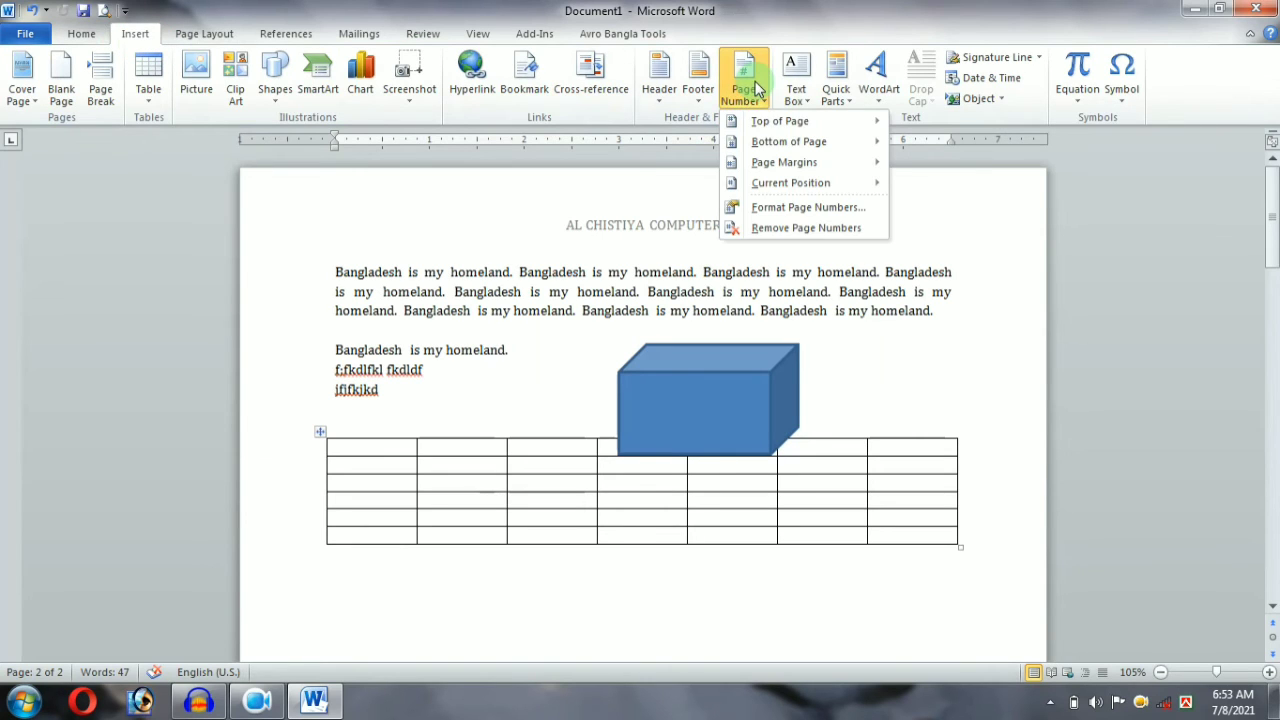
mouse_move(765, 122)
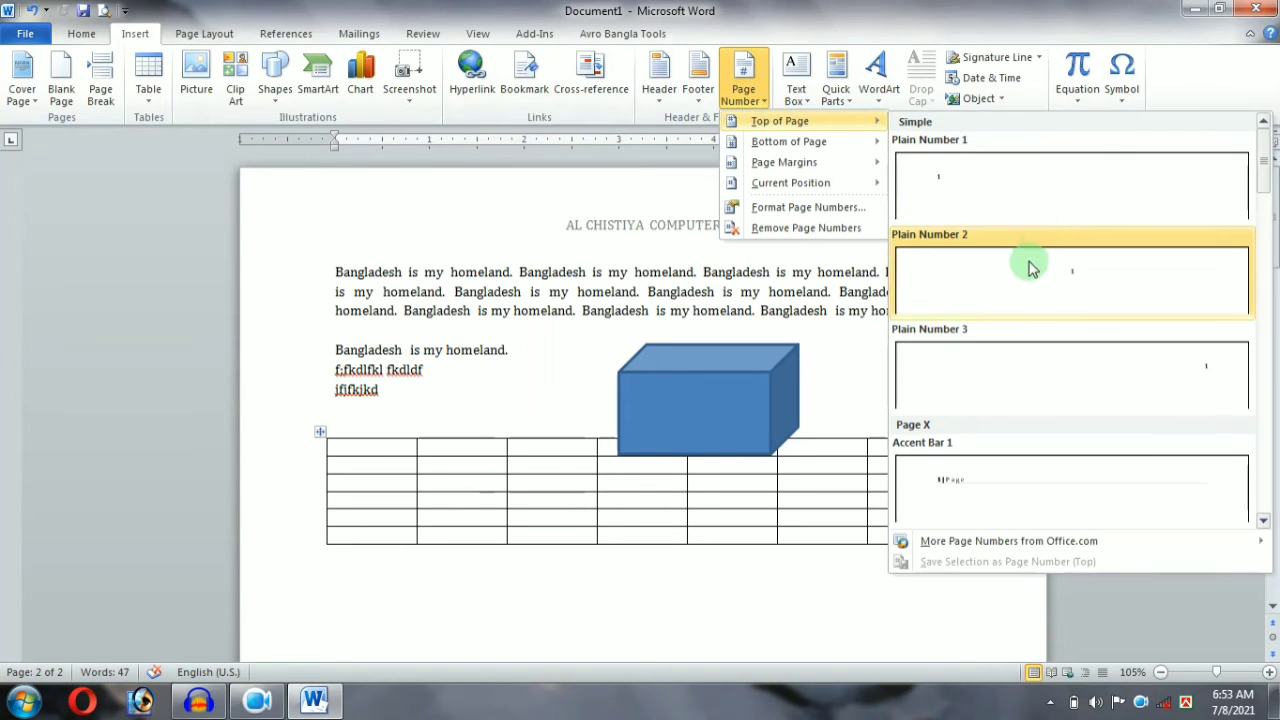
click(1012, 474)
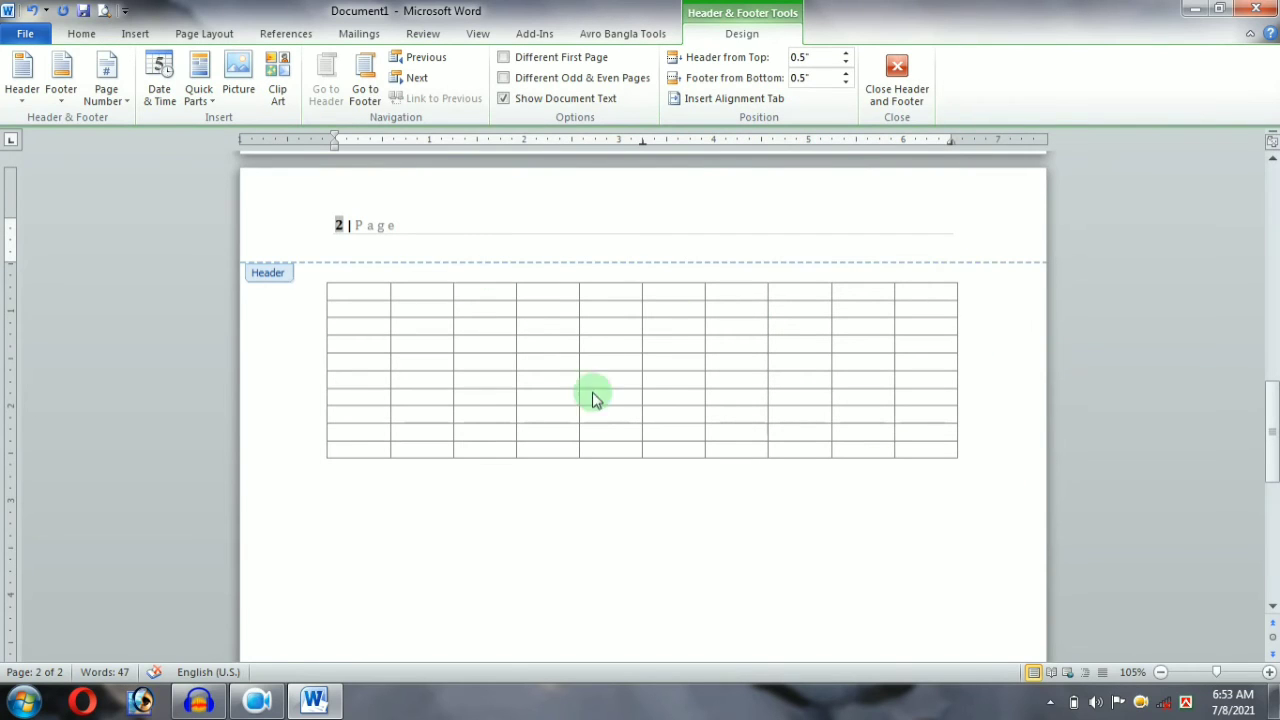
key(ctrl+z)
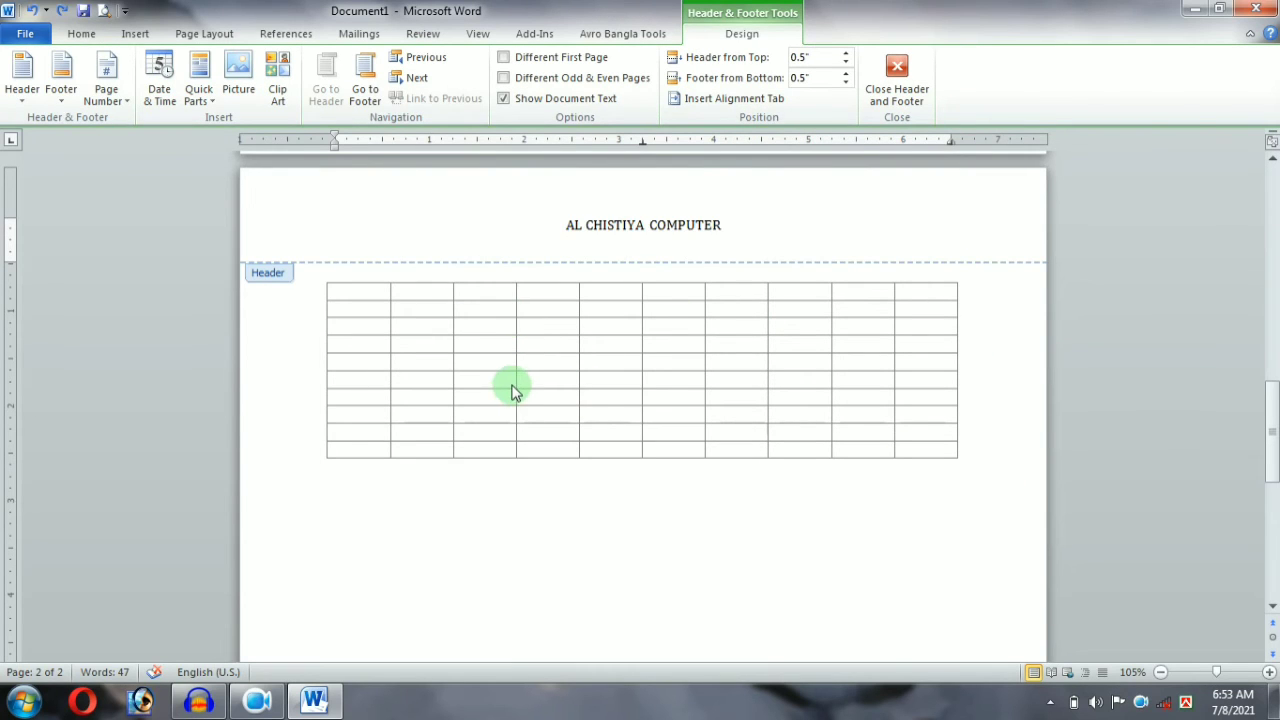
key(Escape)
Insert orange gradient WordArt, place it below the 10-column table and replace its placeholder text with "AL CHISTIYA COMPUTER"
click(137, 34)
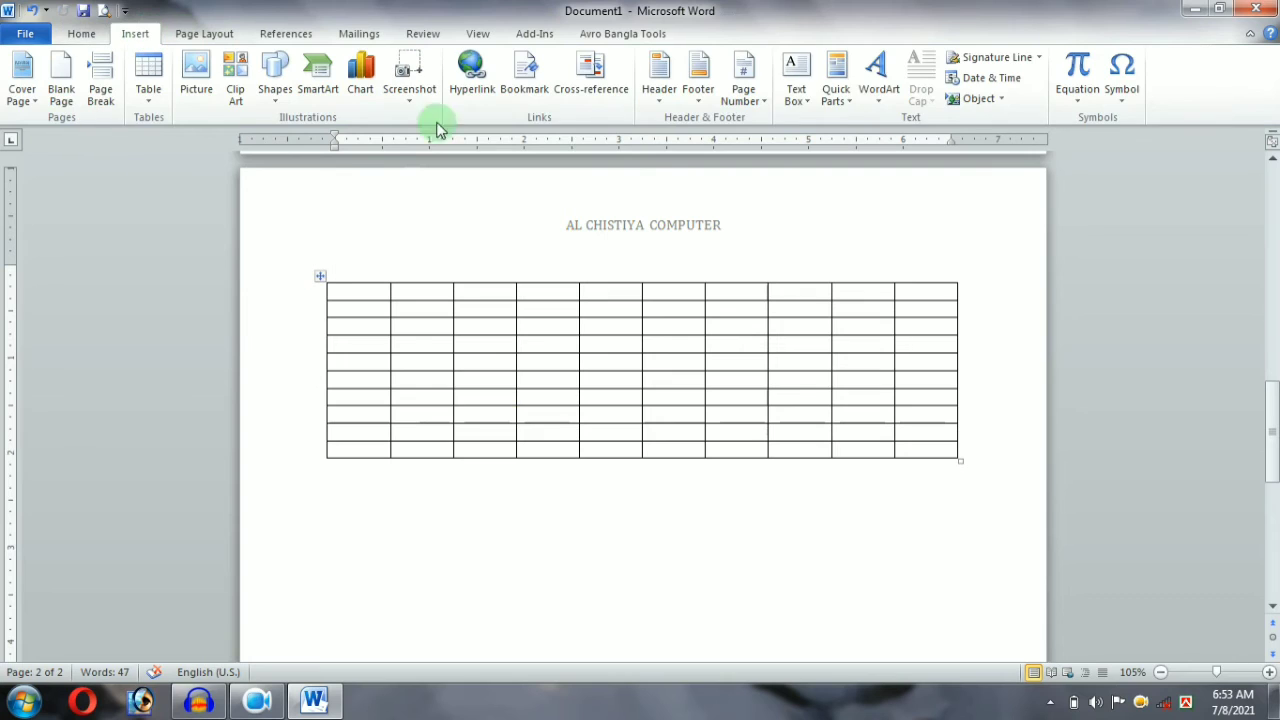
click(880, 95)
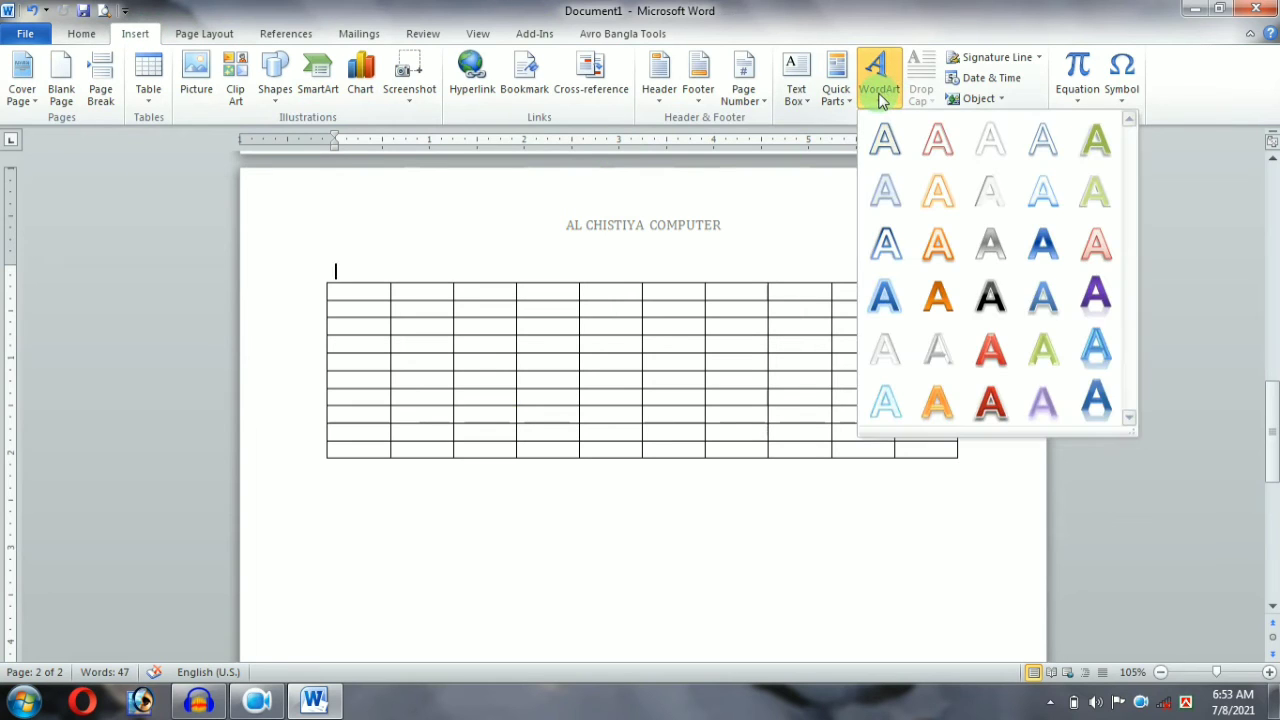
click(936, 292)
drag(557, 272, 600, 506)
triple_click(602, 520)
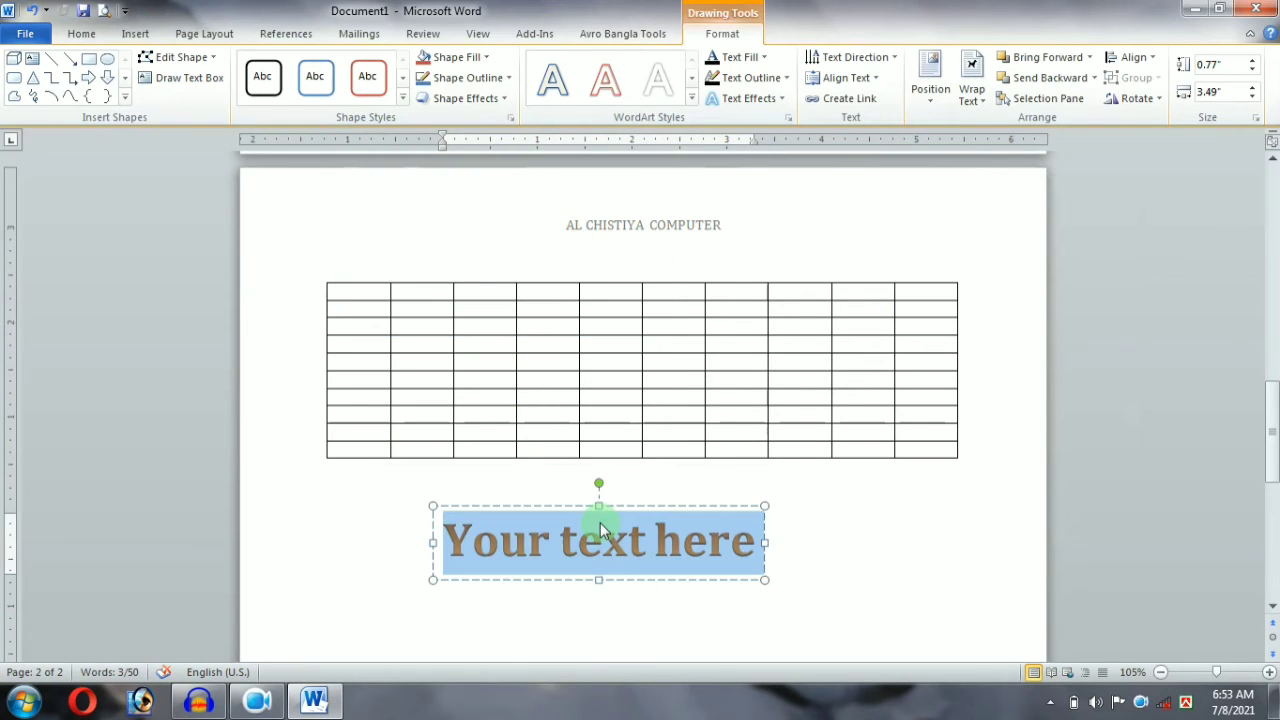
text(A)
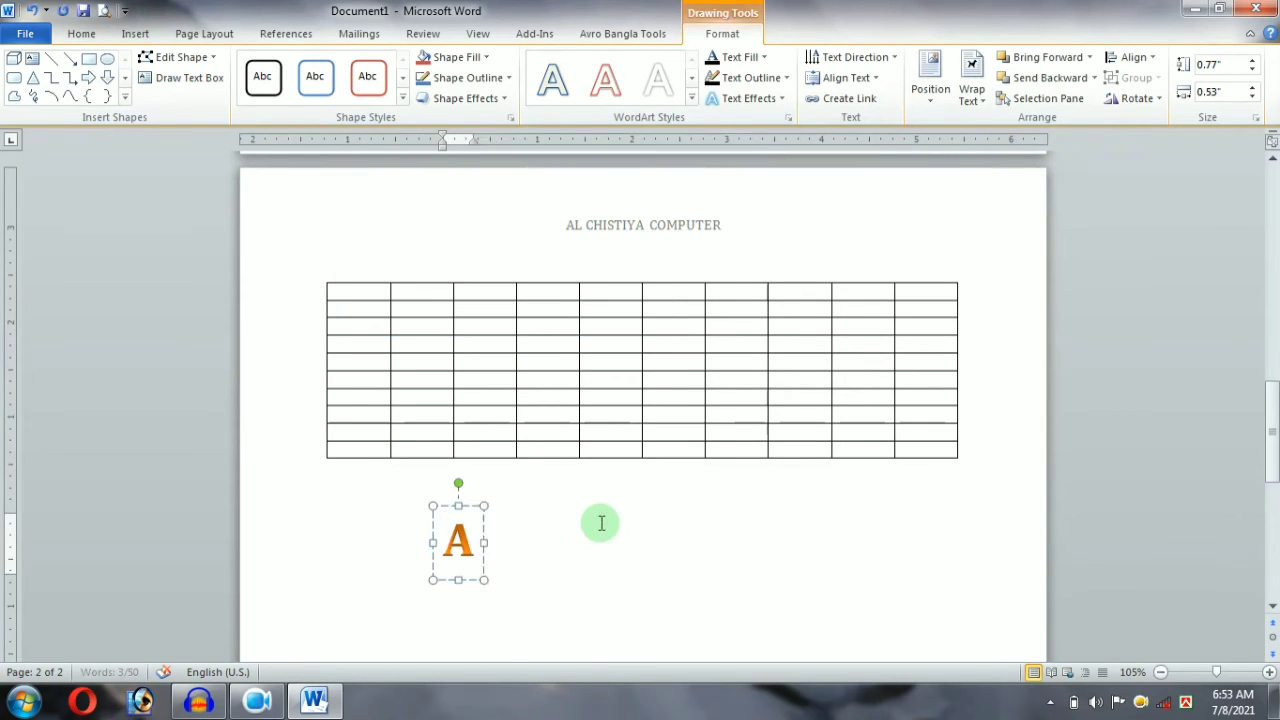
text(L CHISTIYA COMPU)
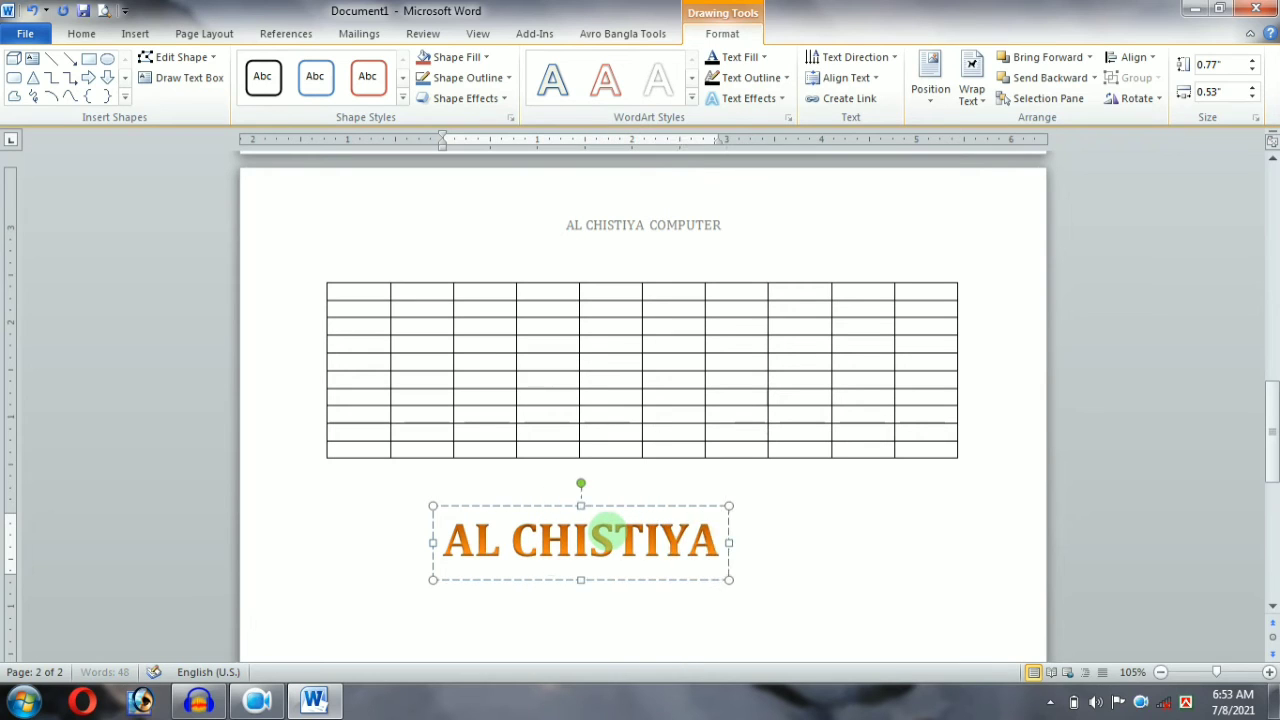